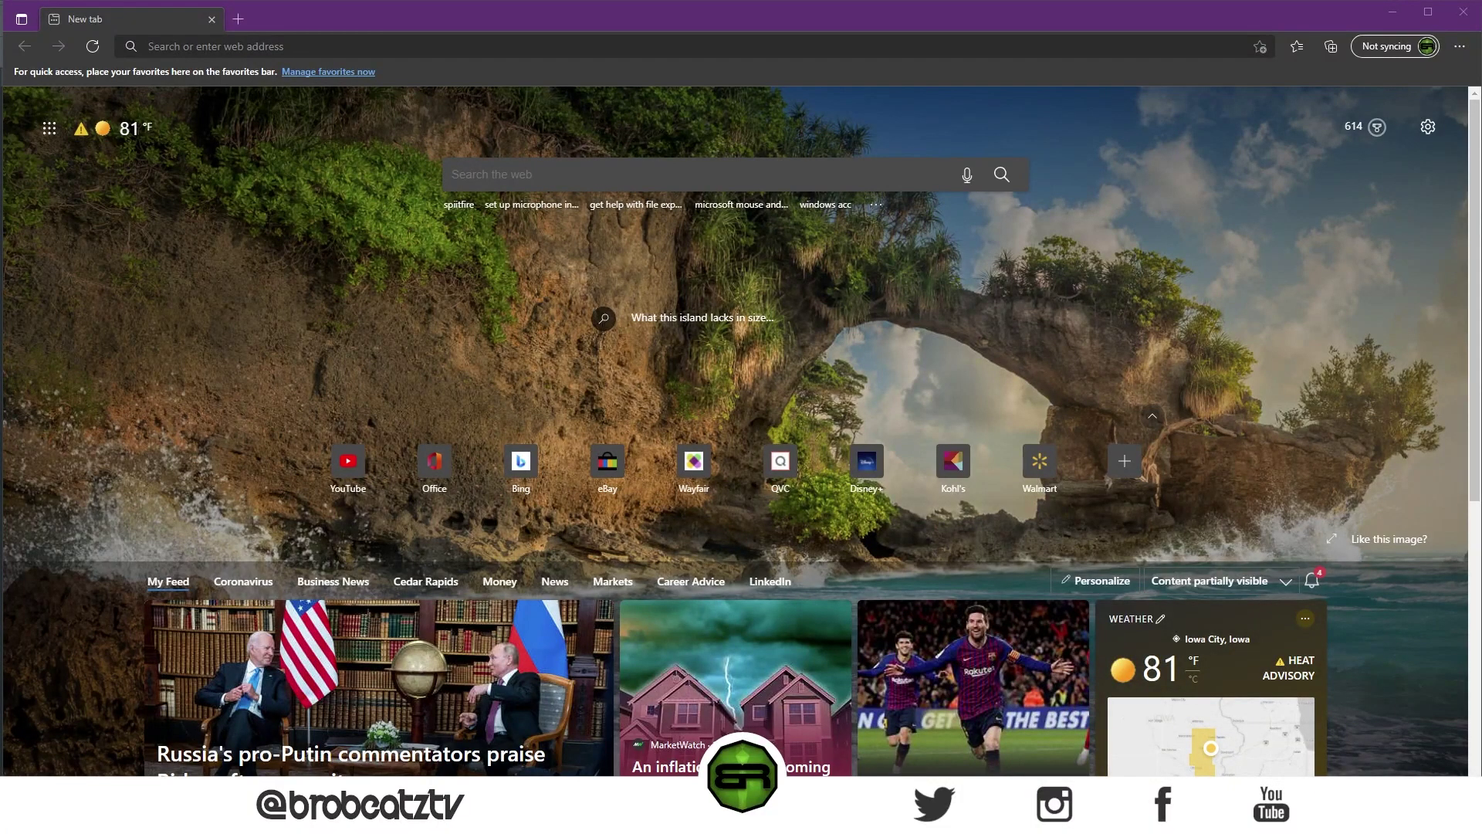
Open the Decent Sampler plugin page on decentsamples.com from the copied web address
{"action": "right_click", "coordinate": [218, 46]}
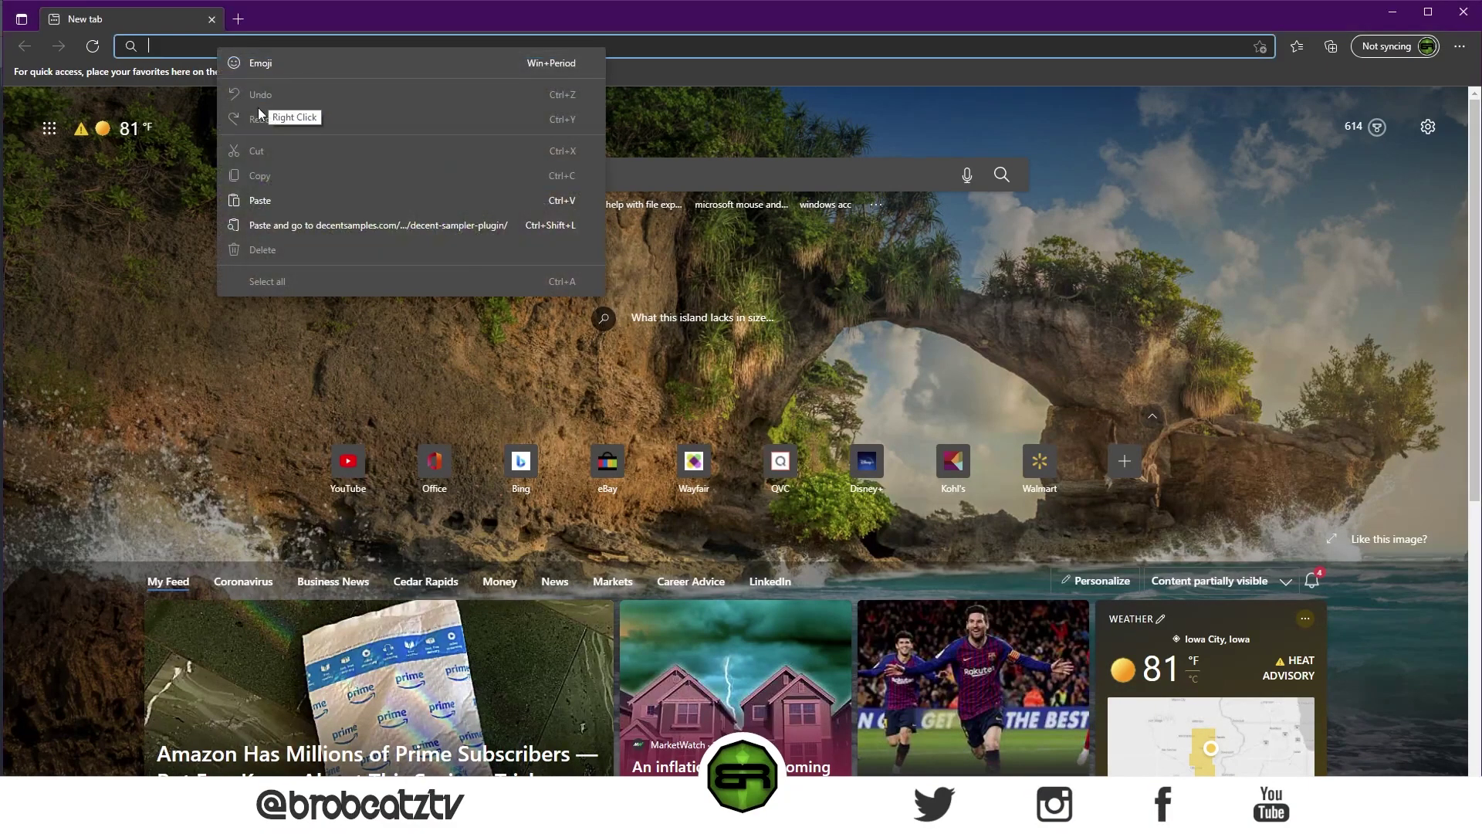
{"action": "right_click", "coordinate": [264, 223]}
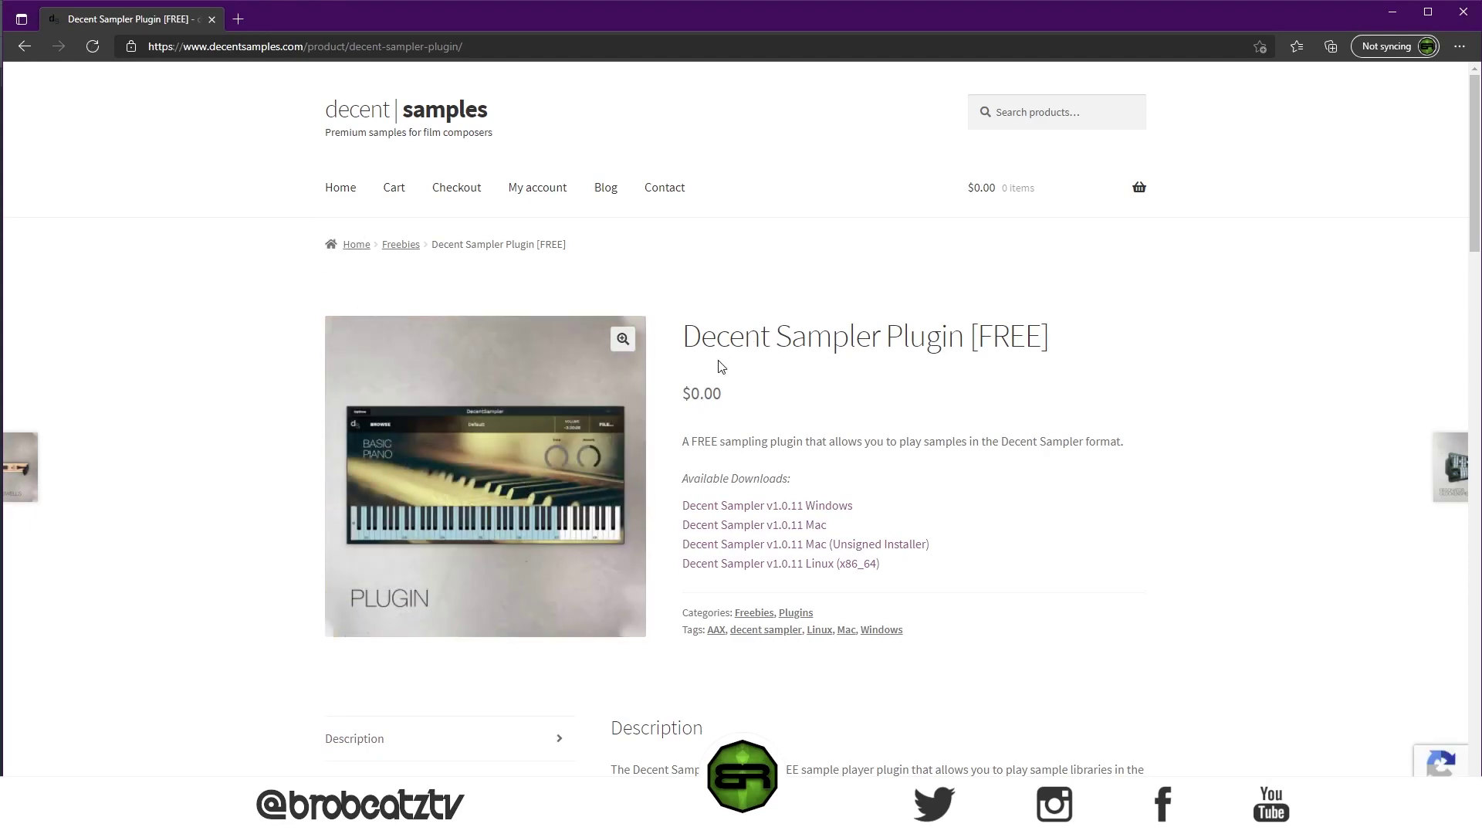
{"action": "mouse_move", "coordinate": [722, 394]}
{"action": "left_mouse_down"}
{"action": "mouse_move", "coordinate": [682, 395]}
{"action": "mouse_move", "coordinate": [724, 395]}
{"action": "left_mouse_up"}
View the download form for Decent Sampler v1.0.11 Windows and close it without submitting
{"action": "left_click", "coordinate": [788, 510]}
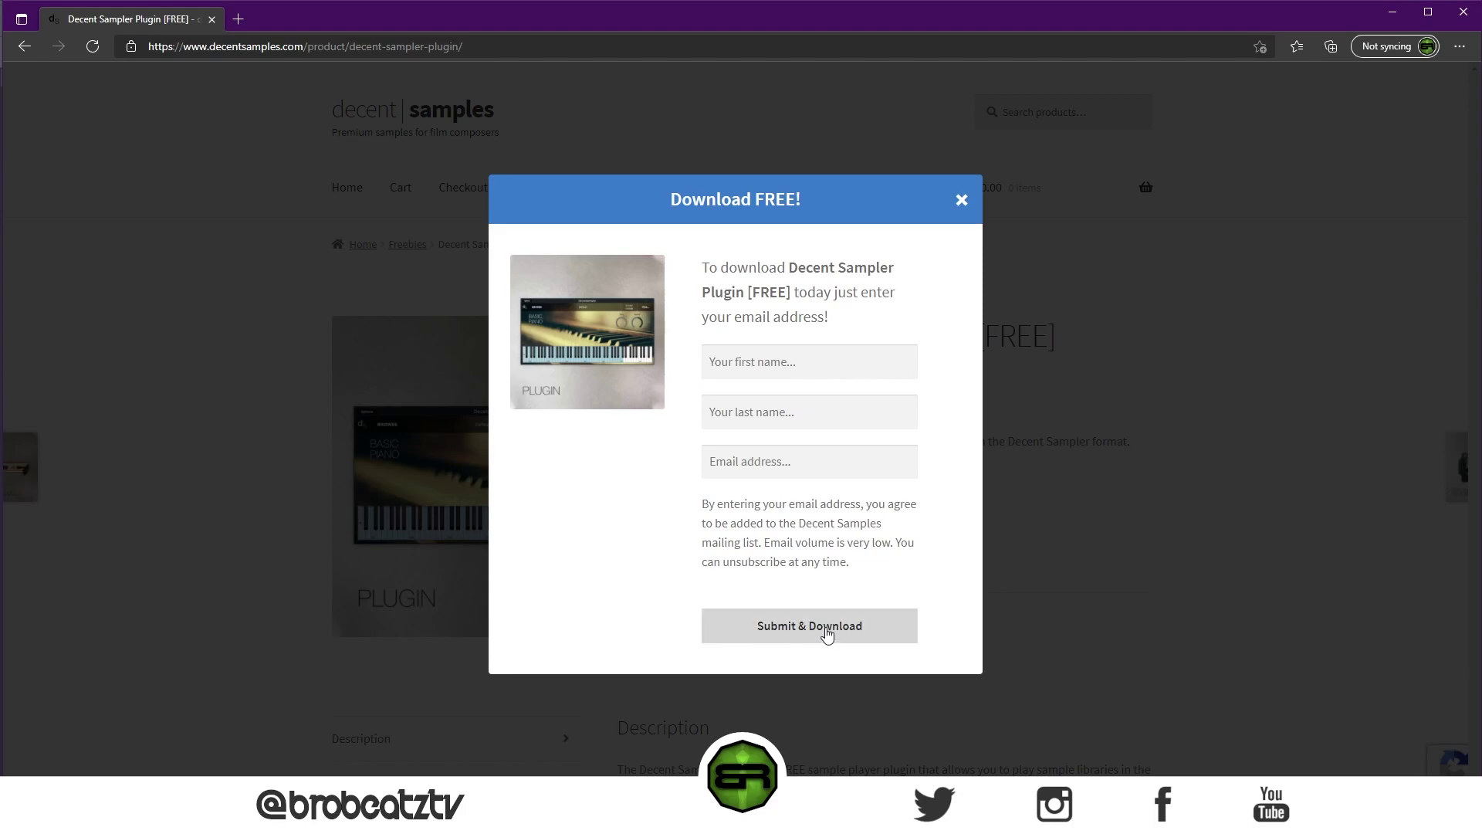
{"action": "left_click", "coordinate": [960, 199]}
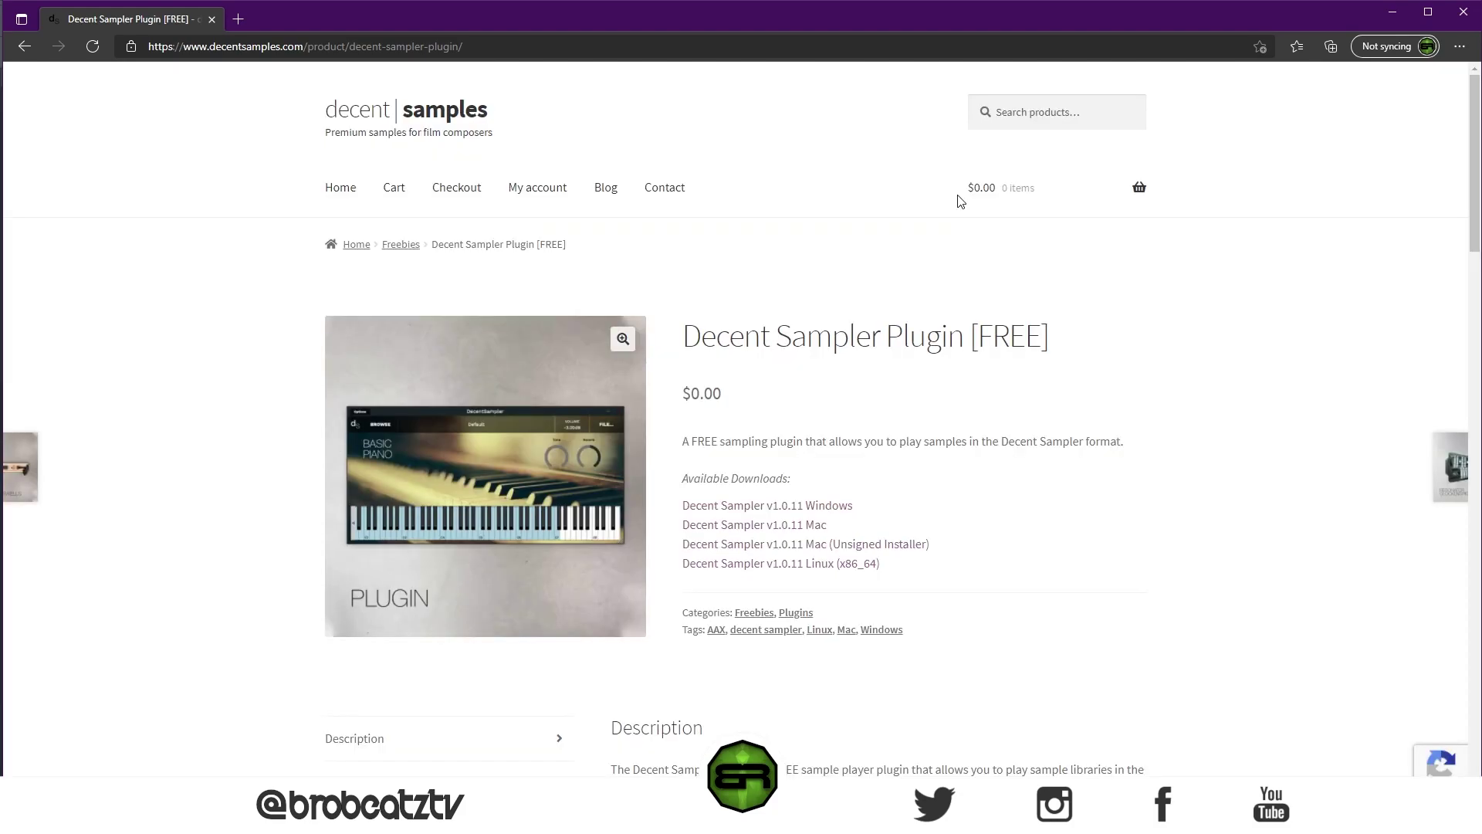
{"action": "scroll", "coordinate": [959, 198], "scroll_direction": "down", "scroll_amount": 5}
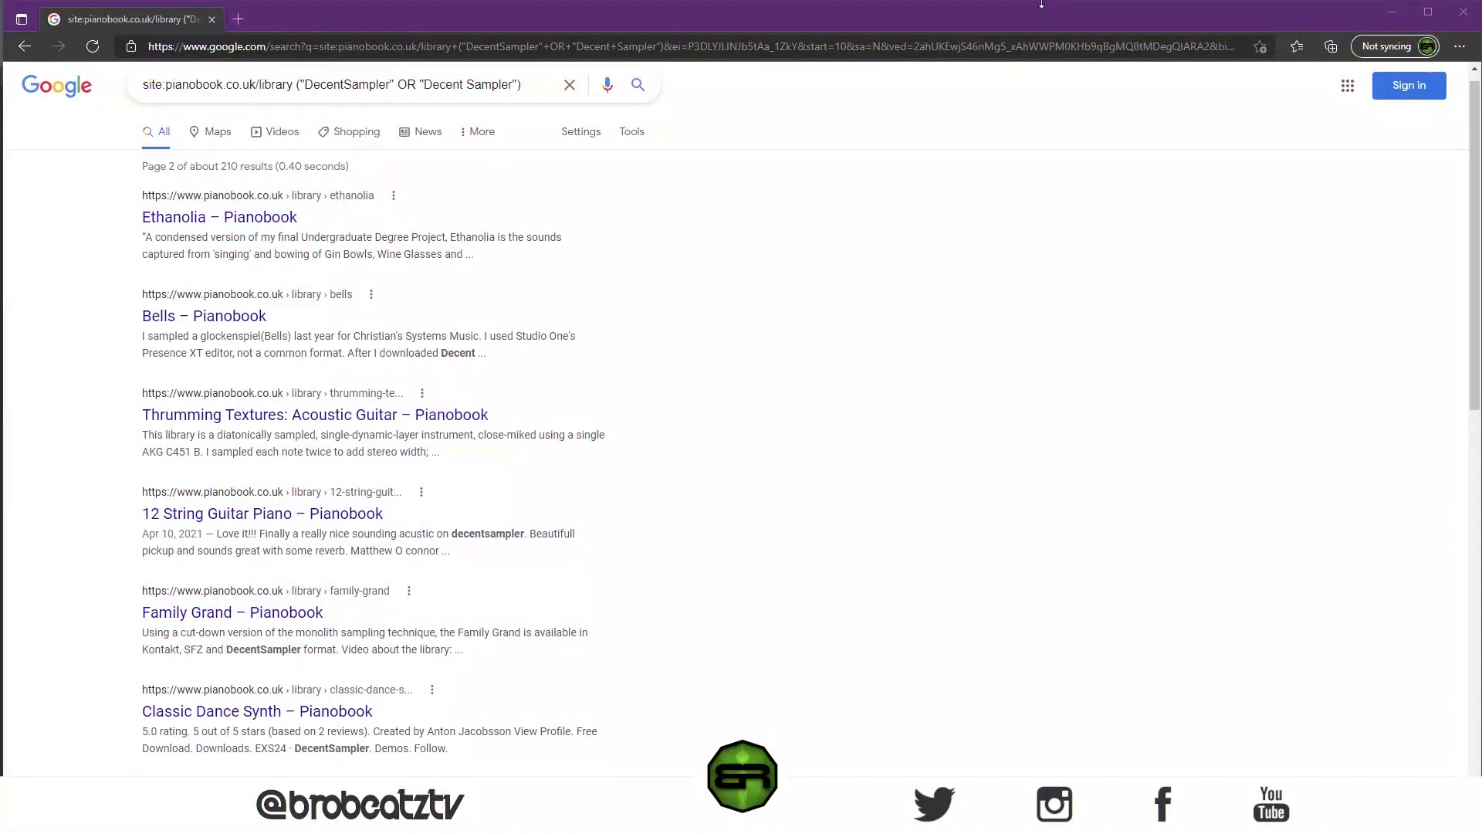
Open the top Pianobook library results of the Google search in new tabs
{"action": "left_click", "coordinate": [153, 47]}
{"action": "mouse_move", "coordinate": [153, 47]}
{"action": "left_mouse_down"}
{"action": "mouse_move", "coordinate": [1079, 47]}
{"action": "mouse_move", "coordinate": [151, 49]}
{"action": "left_mouse_up"}
{"action": "right_click", "coordinate": [224, 233]}
{"action": "left_click", "coordinate": [224, 235]}
{"action": "right_click", "coordinate": [229, 323]}
{"action": "left_click", "coordinate": [228, 332]}
{"action": "right_click", "coordinate": [228, 417]}
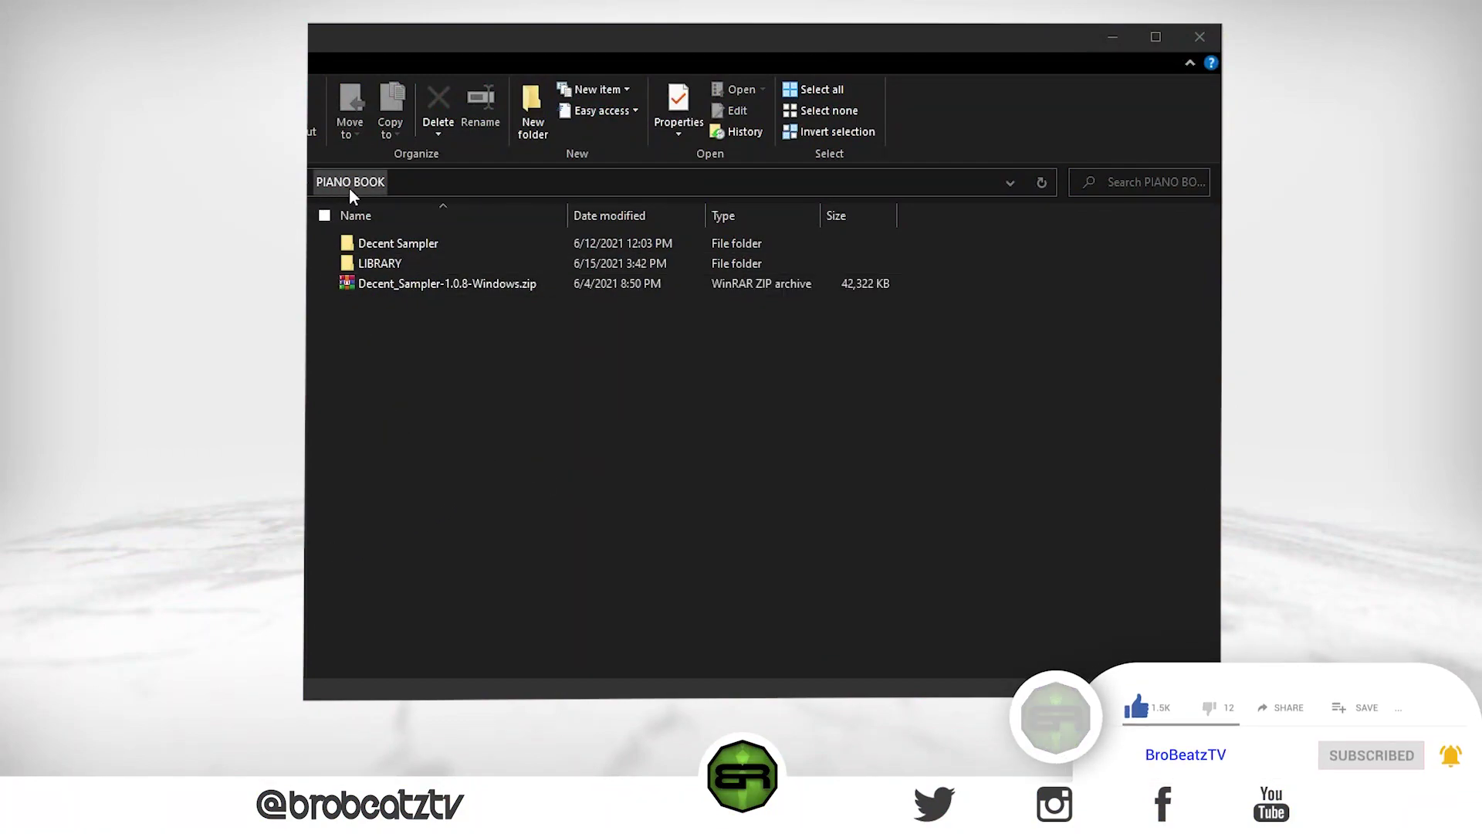
Open the LIBRARY folder inside PIANO BOOK, checking its size and looking through its instrument folders
{"action": "double_click", "coordinate": [392, 266]}
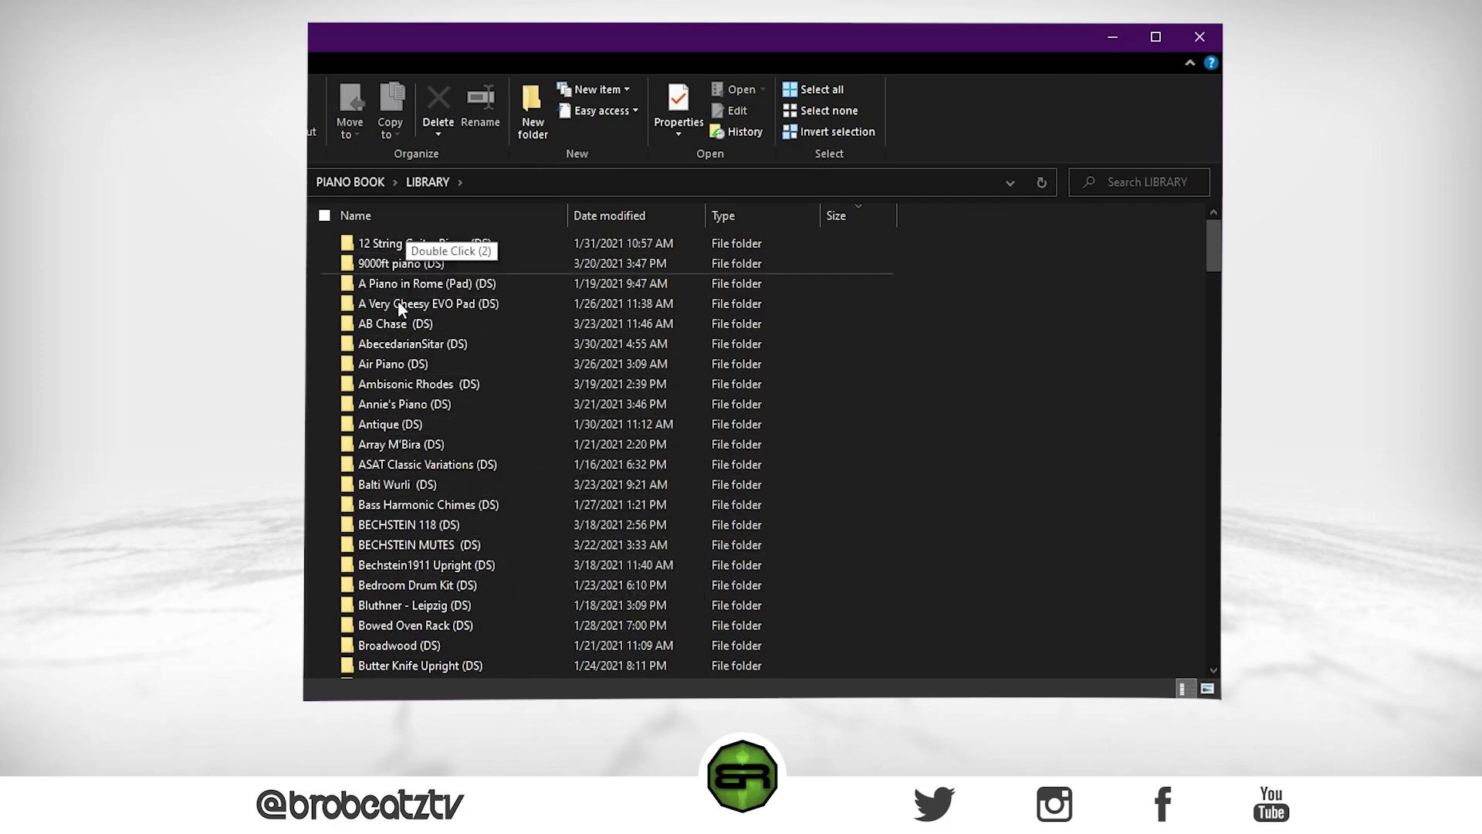
{"action": "left_click", "coordinate": [366, 183]}
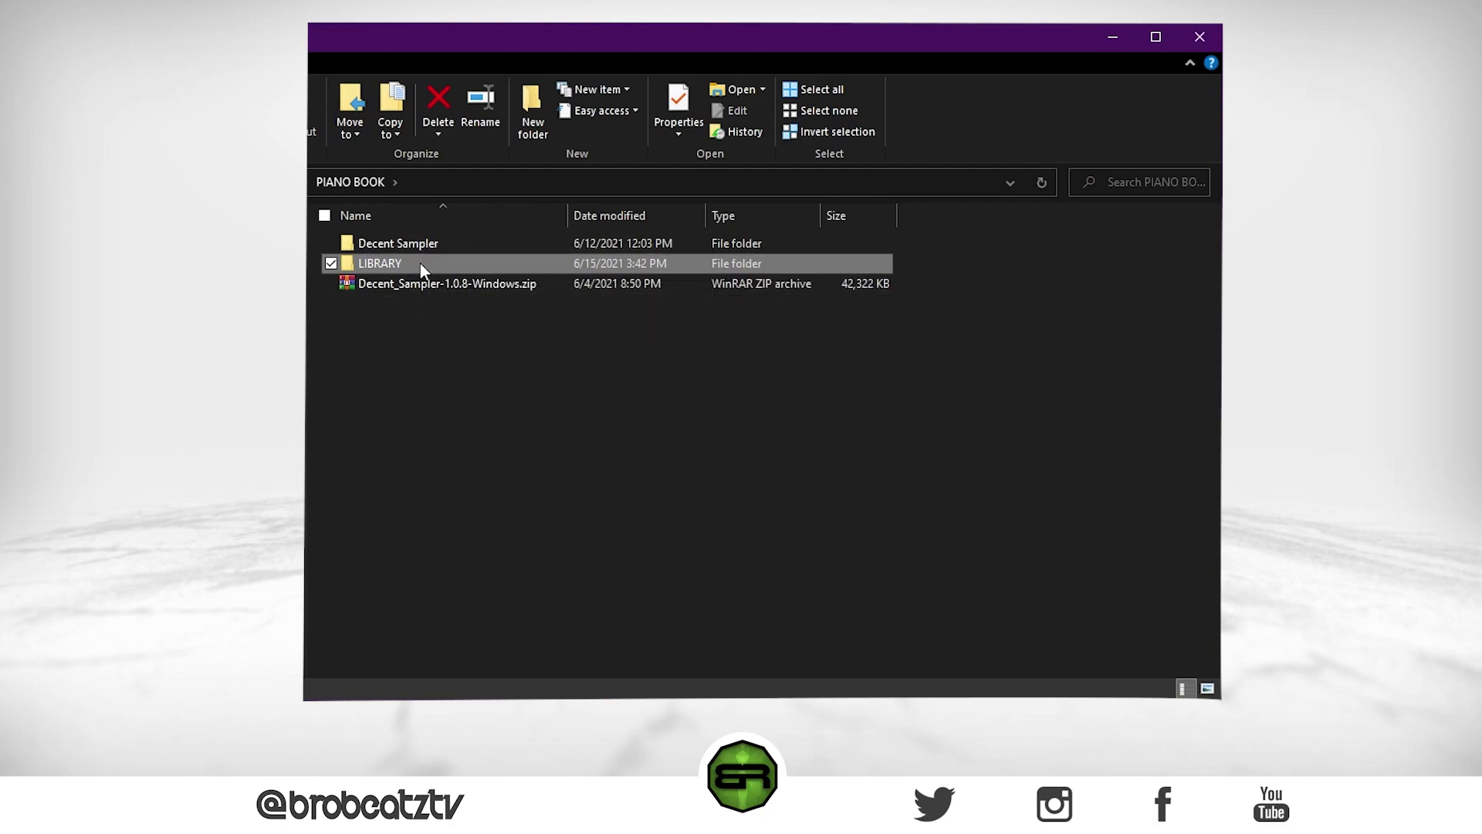
{"action": "mouse_move", "coordinate": [420, 263]}
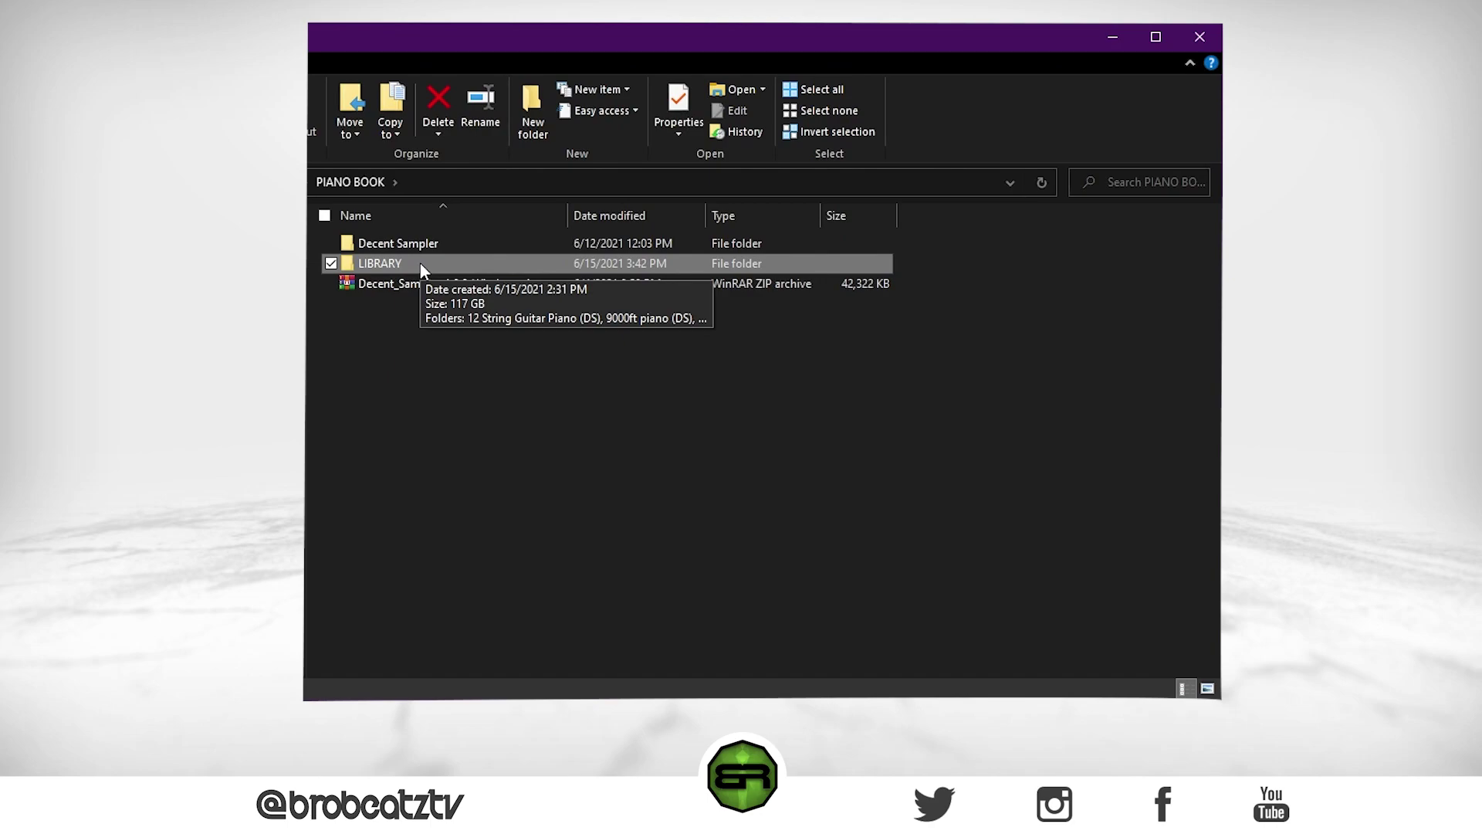
{"action": "double_click", "coordinate": [420, 262]}
{"action": "scroll", "coordinate": [456, 246], "scroll_direction": "down", "scroll_amount": 2}
{"action": "scroll", "coordinate": [459, 248], "scroll_direction": "down", "scroll_amount": 3}
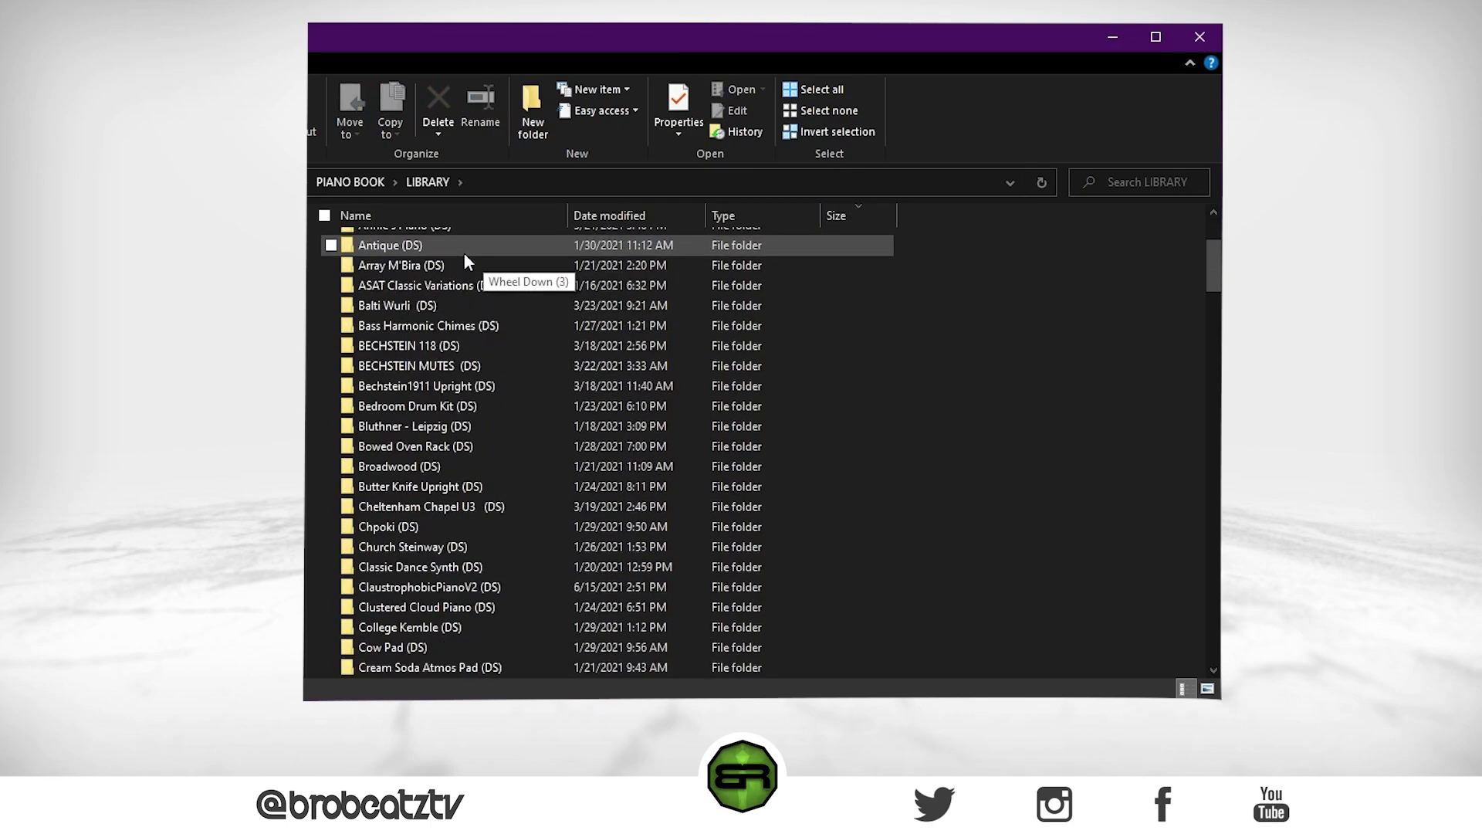
{"action": "scroll", "coordinate": [475, 274], "scroll_direction": "up", "scroll_amount": 7}
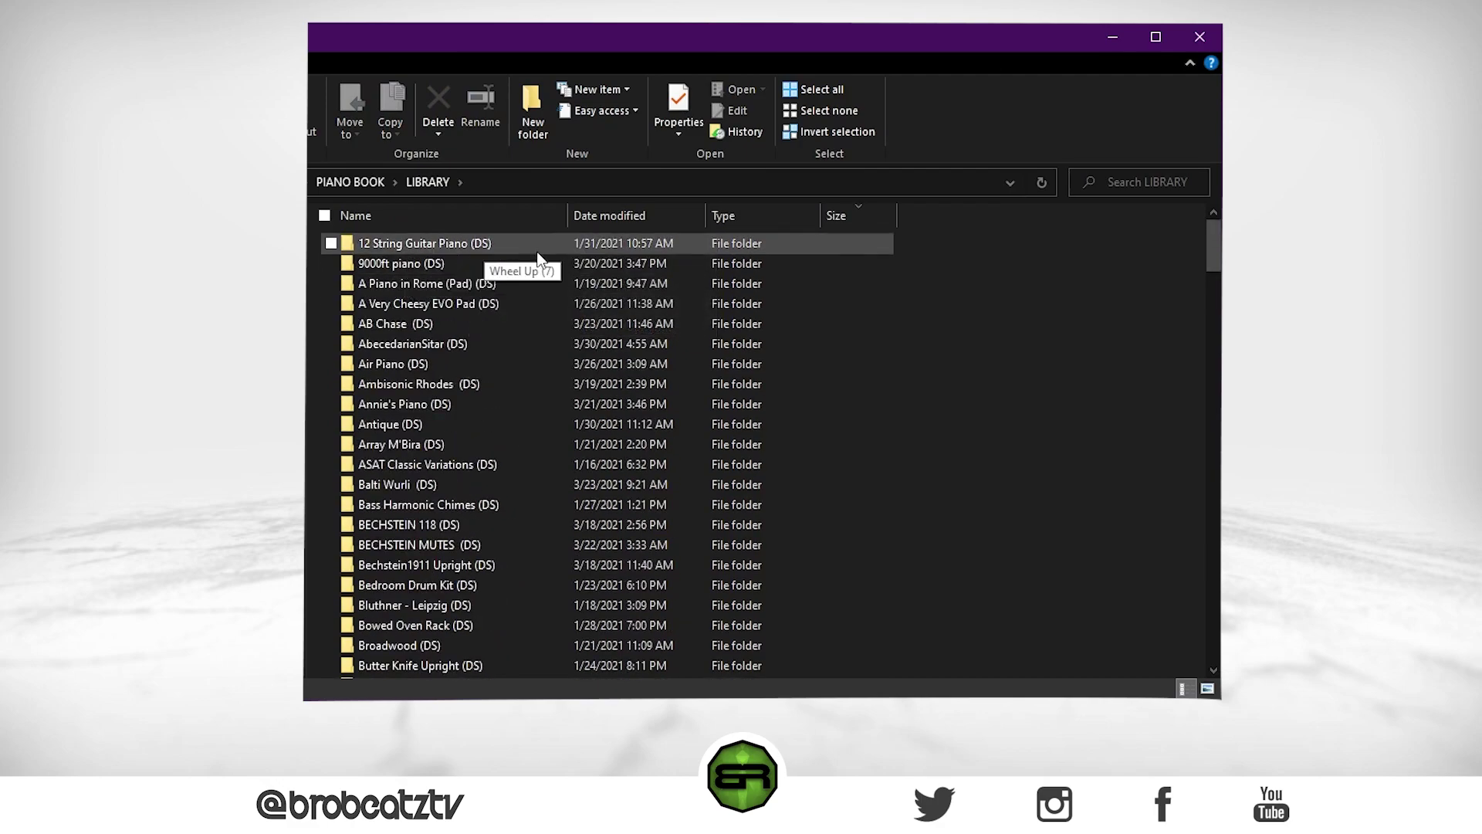
Examine the contents of the 9000ft piano (DS) folder and return to the LIBRARY folder
{"action": "left_click", "coordinate": [429, 263]}
{"action": "double_click", "coordinate": [430, 264]}
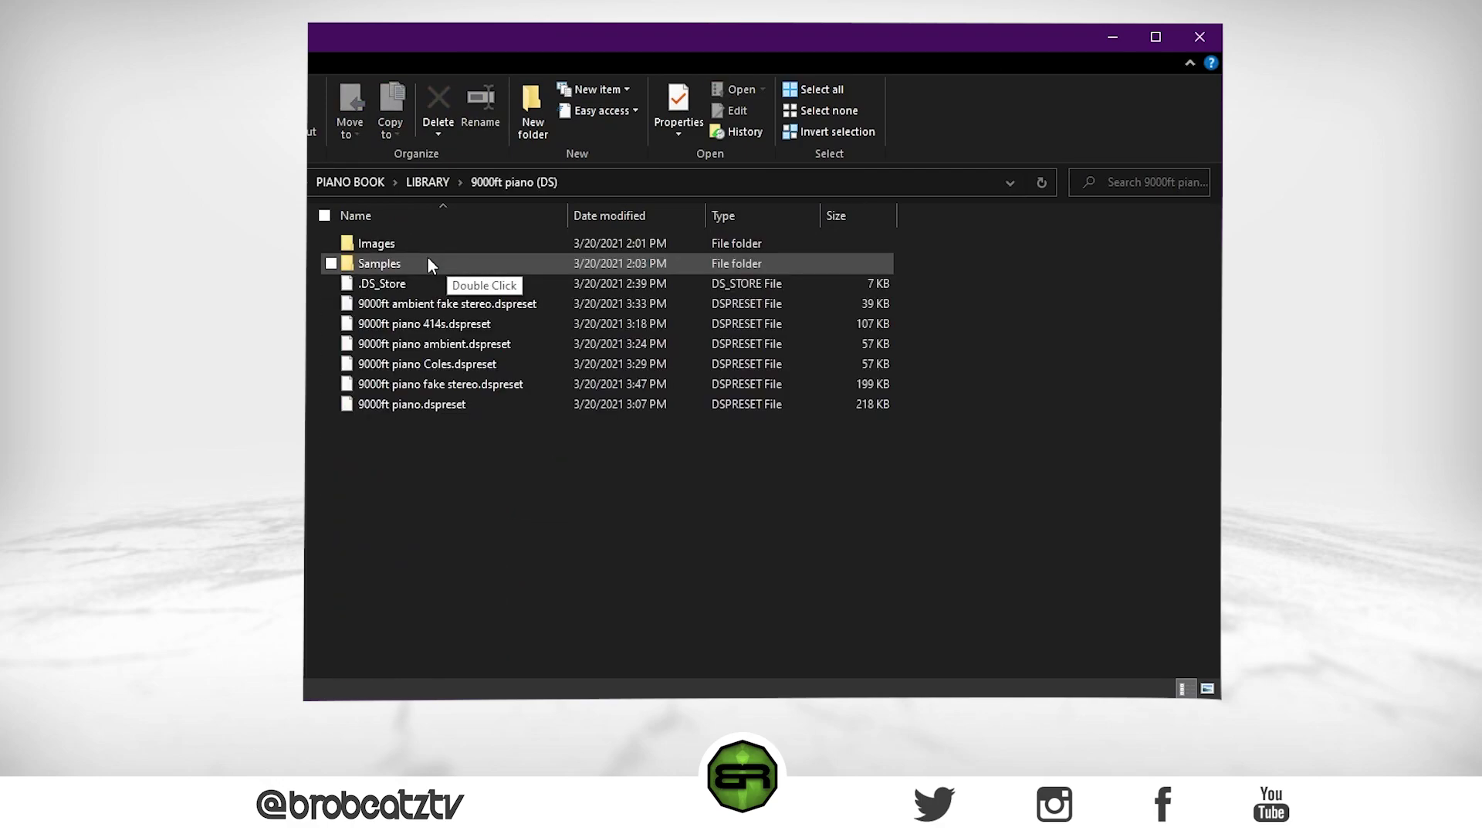
{"action": "left_click", "coordinate": [431, 184]}
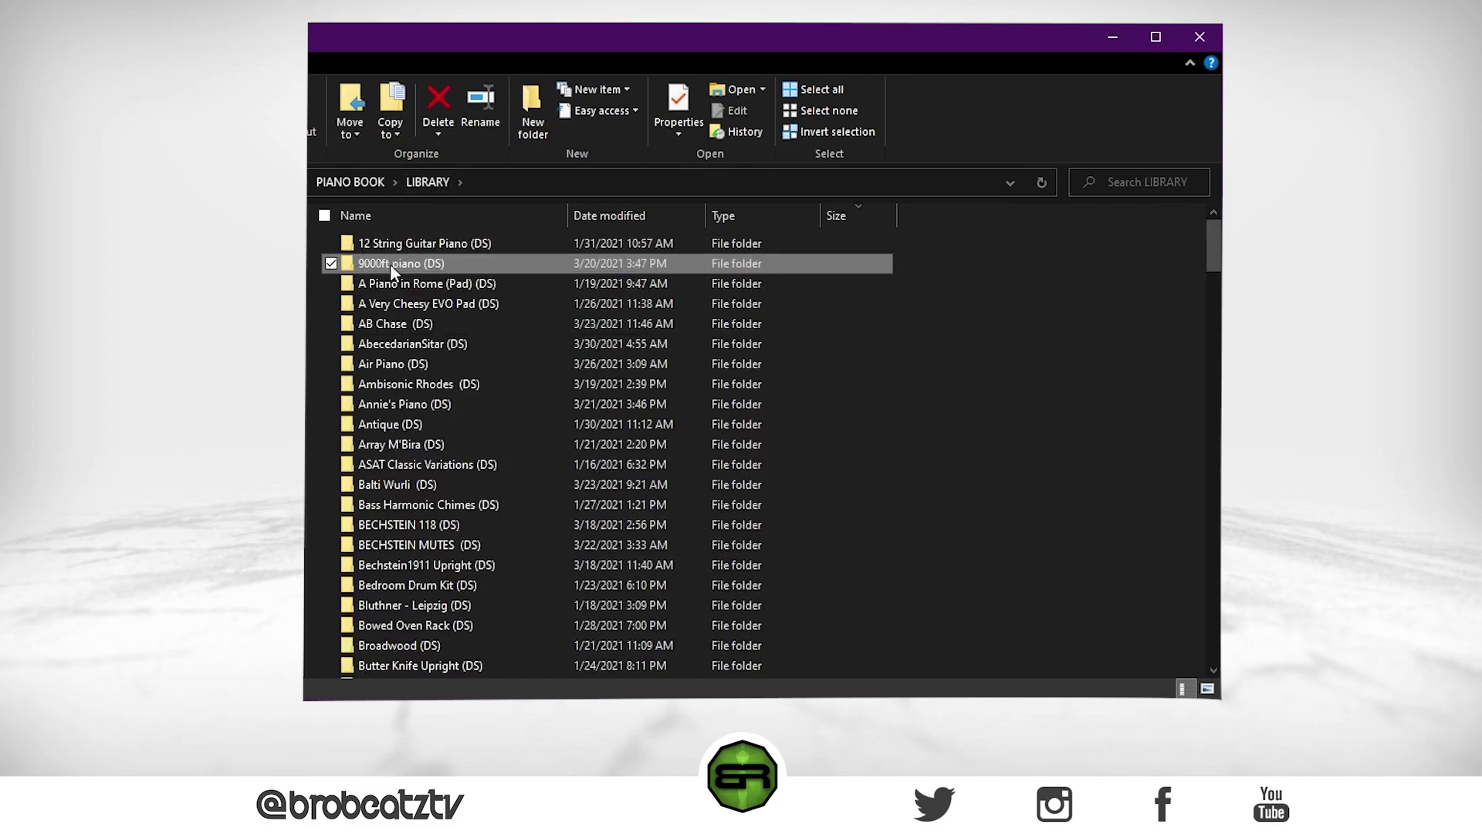
{"action": "double_click", "coordinate": [363, 264]}
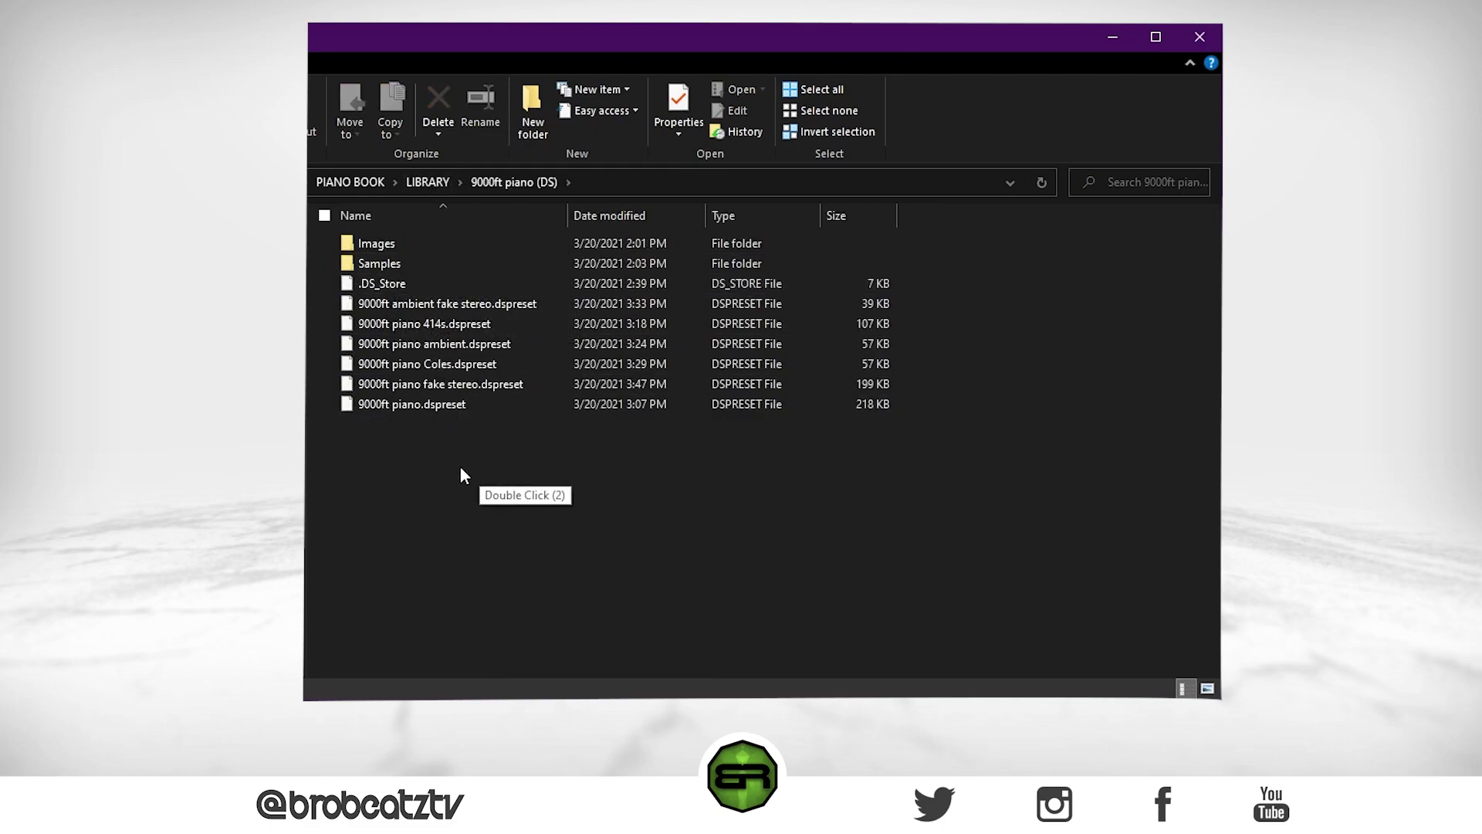
{"action": "left_click", "coordinate": [434, 181]}
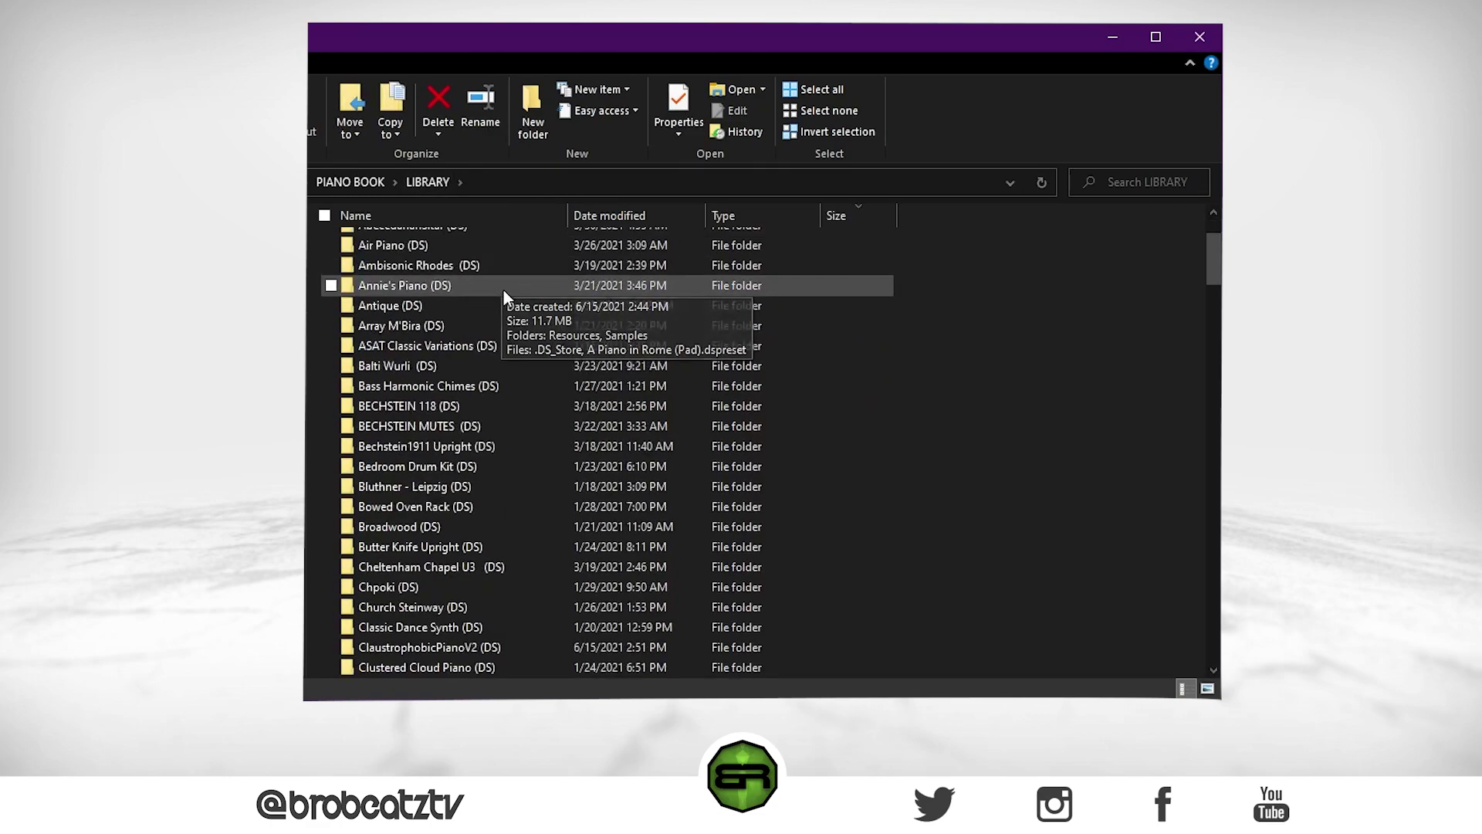
Examine the contents of the BECHSTEIN 118 (DS) folder and return to the LIBRARY folder
{"action": "scroll", "coordinate": [474, 351], "scroll_direction": "down", "scroll_amount": 1}
{"action": "double_click", "coordinate": [474, 350]}
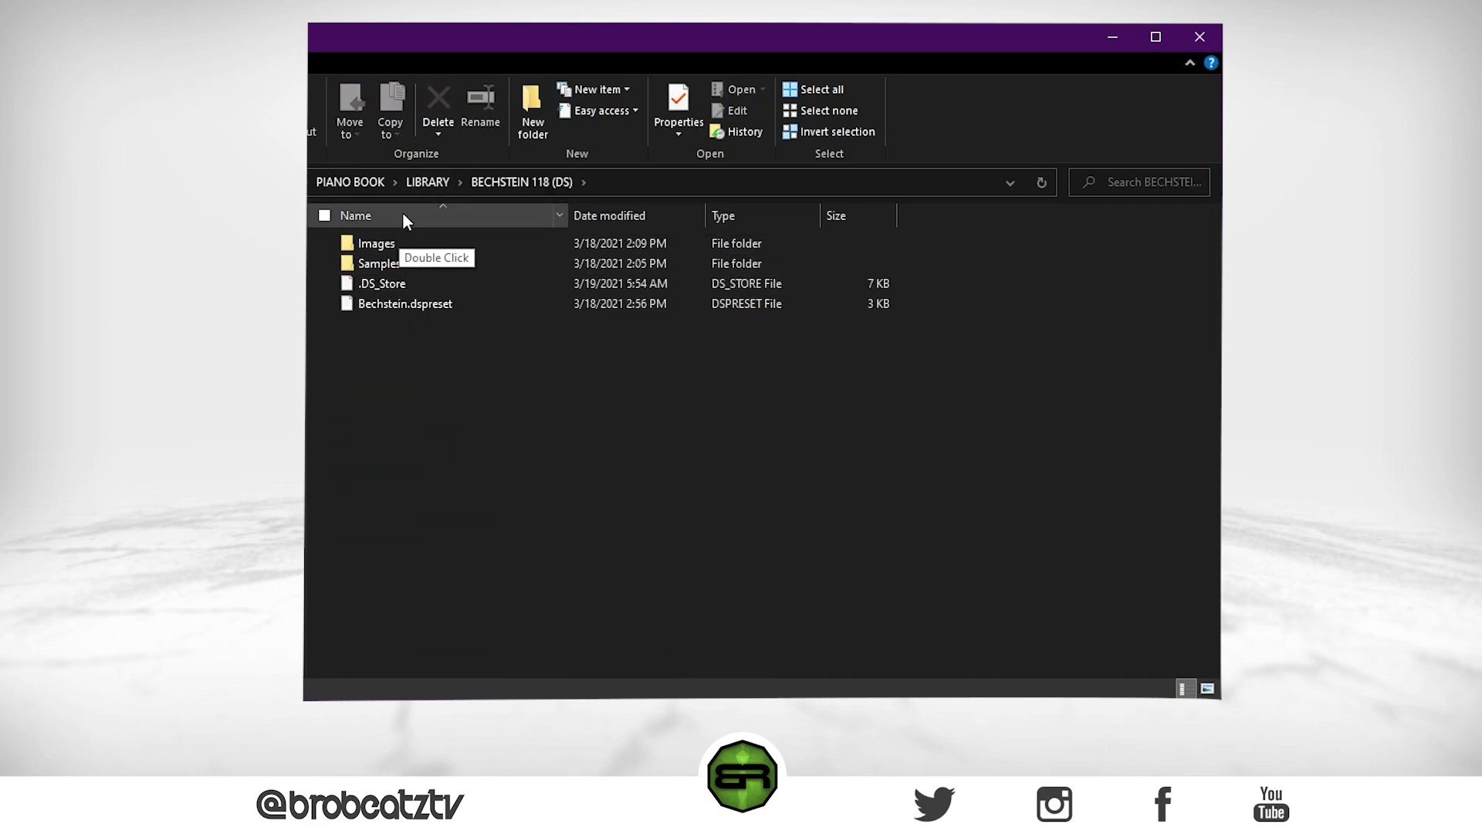
{"action": "left_click", "coordinate": [432, 181]}
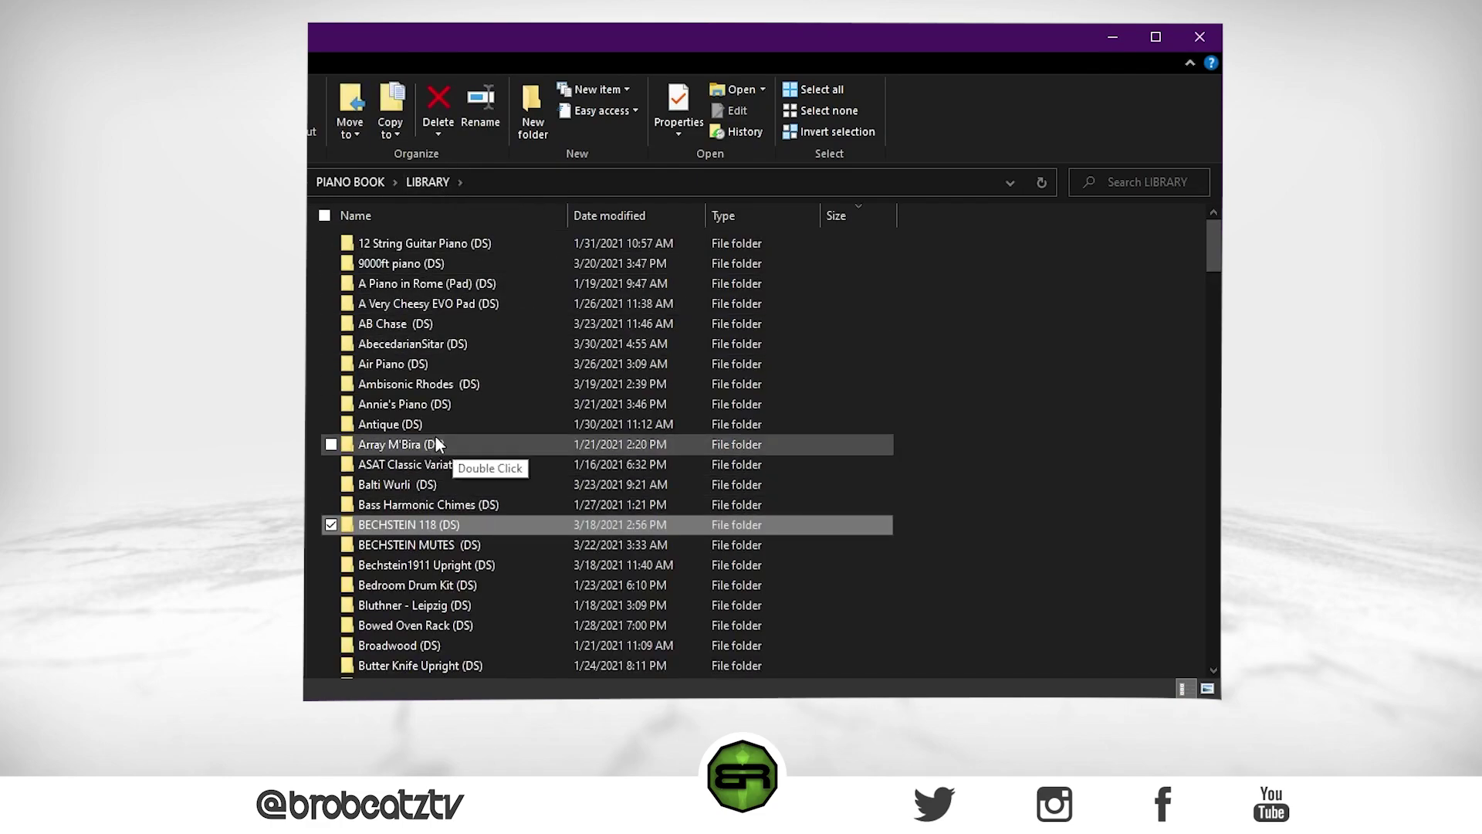
Look through the full list of instrument folders in LIBRARY
{"action": "scroll", "coordinate": [440, 432], "scroll_direction": "down", "scroll_amount": 14}
{"action": "scroll", "coordinate": [448, 431], "scroll_direction": "down", "scroll_amount": 8}
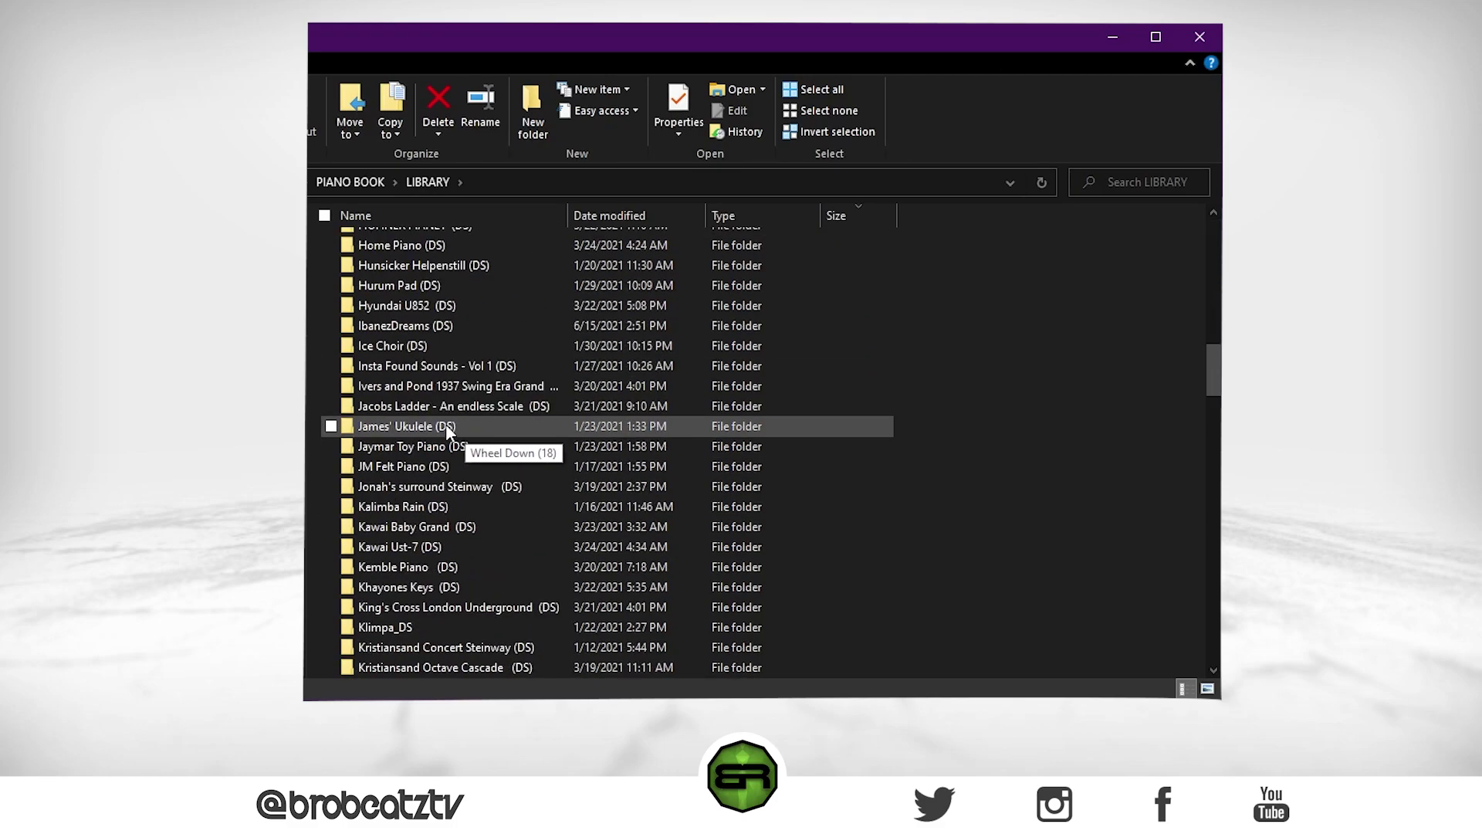
{"action": "scroll", "coordinate": [448, 430], "scroll_direction": "up", "scroll_amount": 11}
{"action": "scroll", "coordinate": [446, 424], "scroll_direction": "up", "scroll_amount": 15}
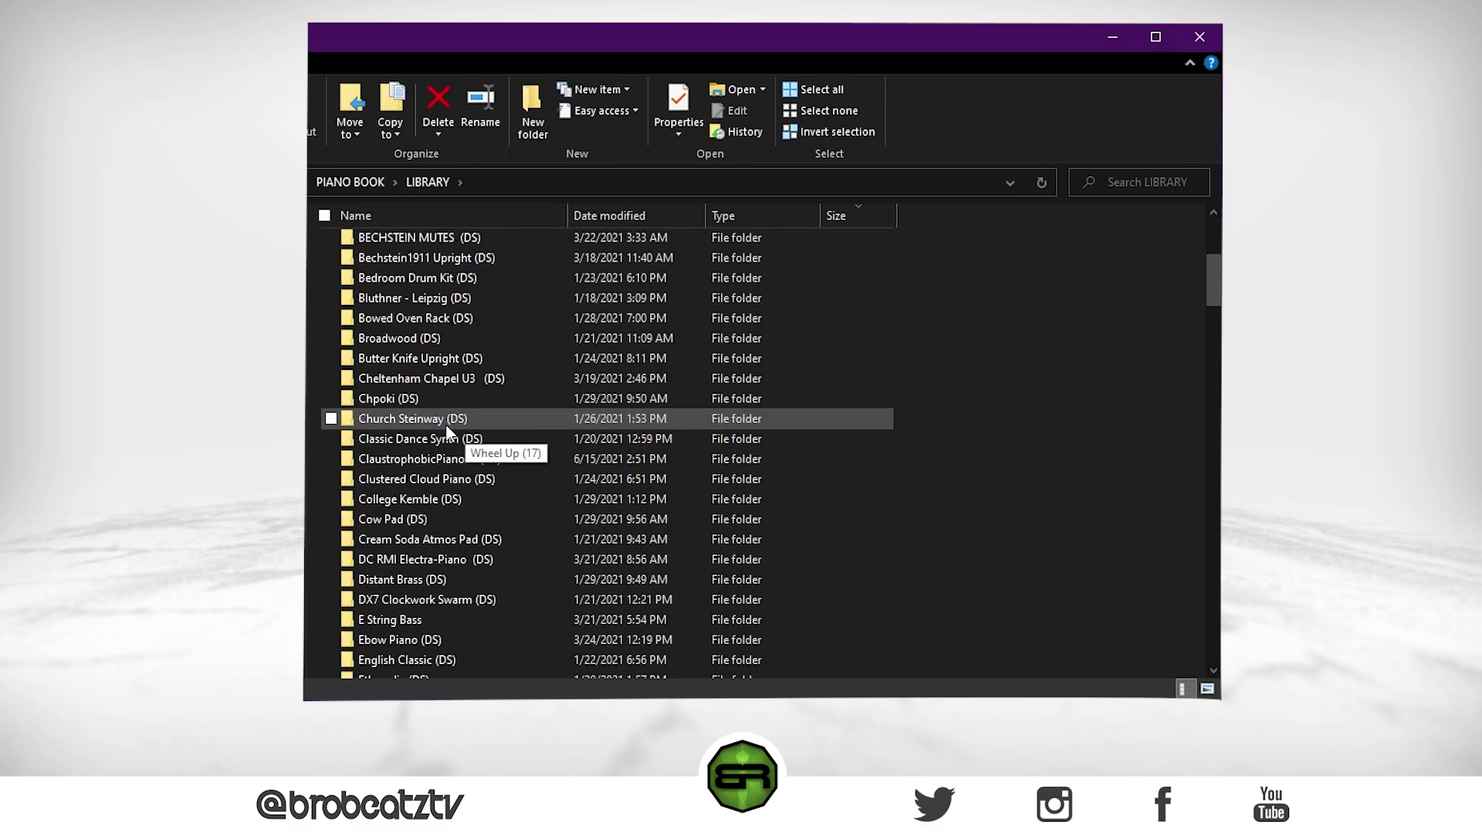
{"action": "left_click_drag", "start_coordinate": [1209, 261], "coordinate": [1207, 348]}
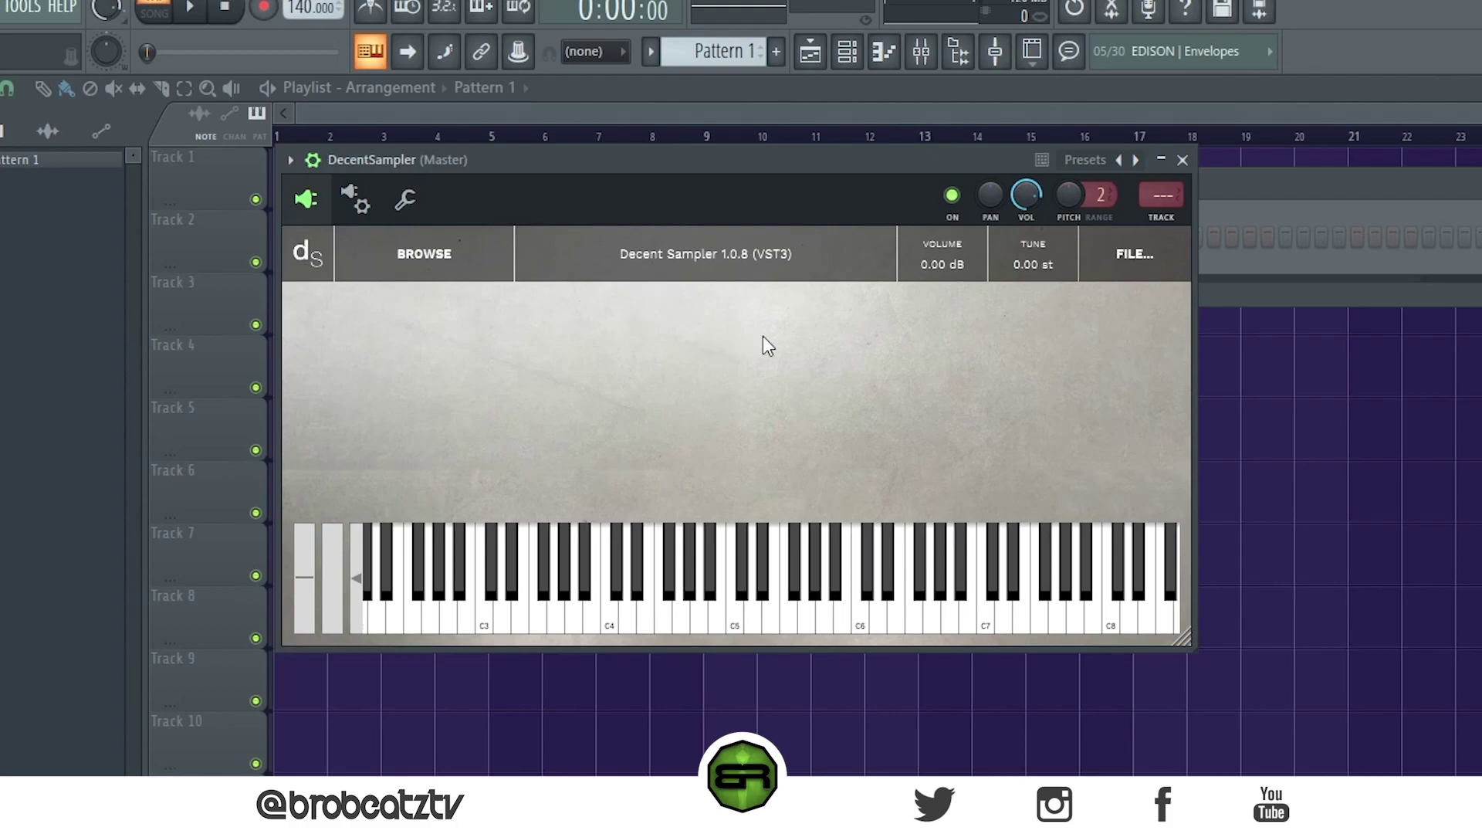
Check the sample library location in DecentSampler's general preferences and close them
{"action": "left_click", "coordinate": [1119, 258]}
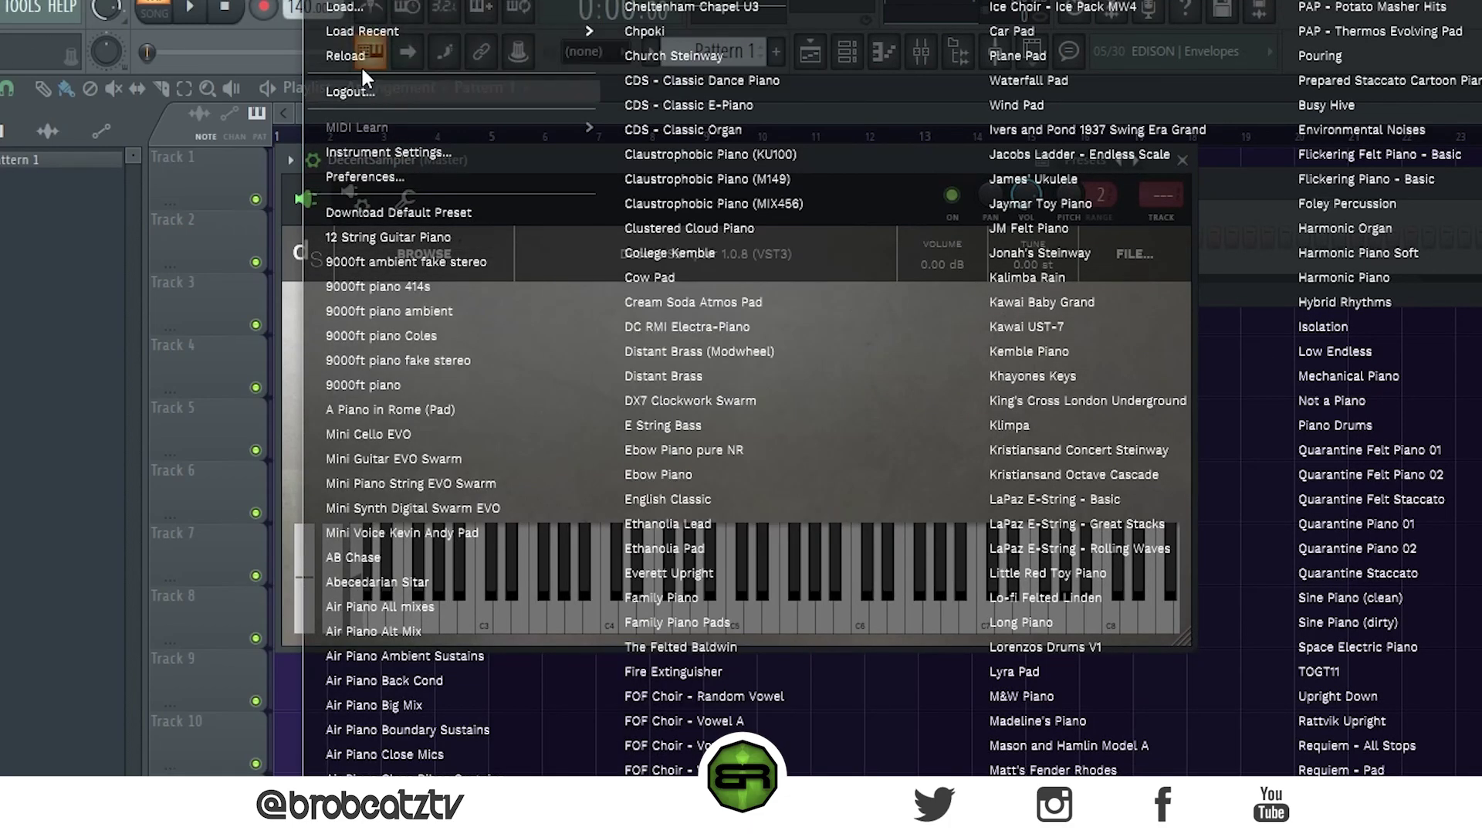
{"action": "left_click", "coordinate": [339, 177]}
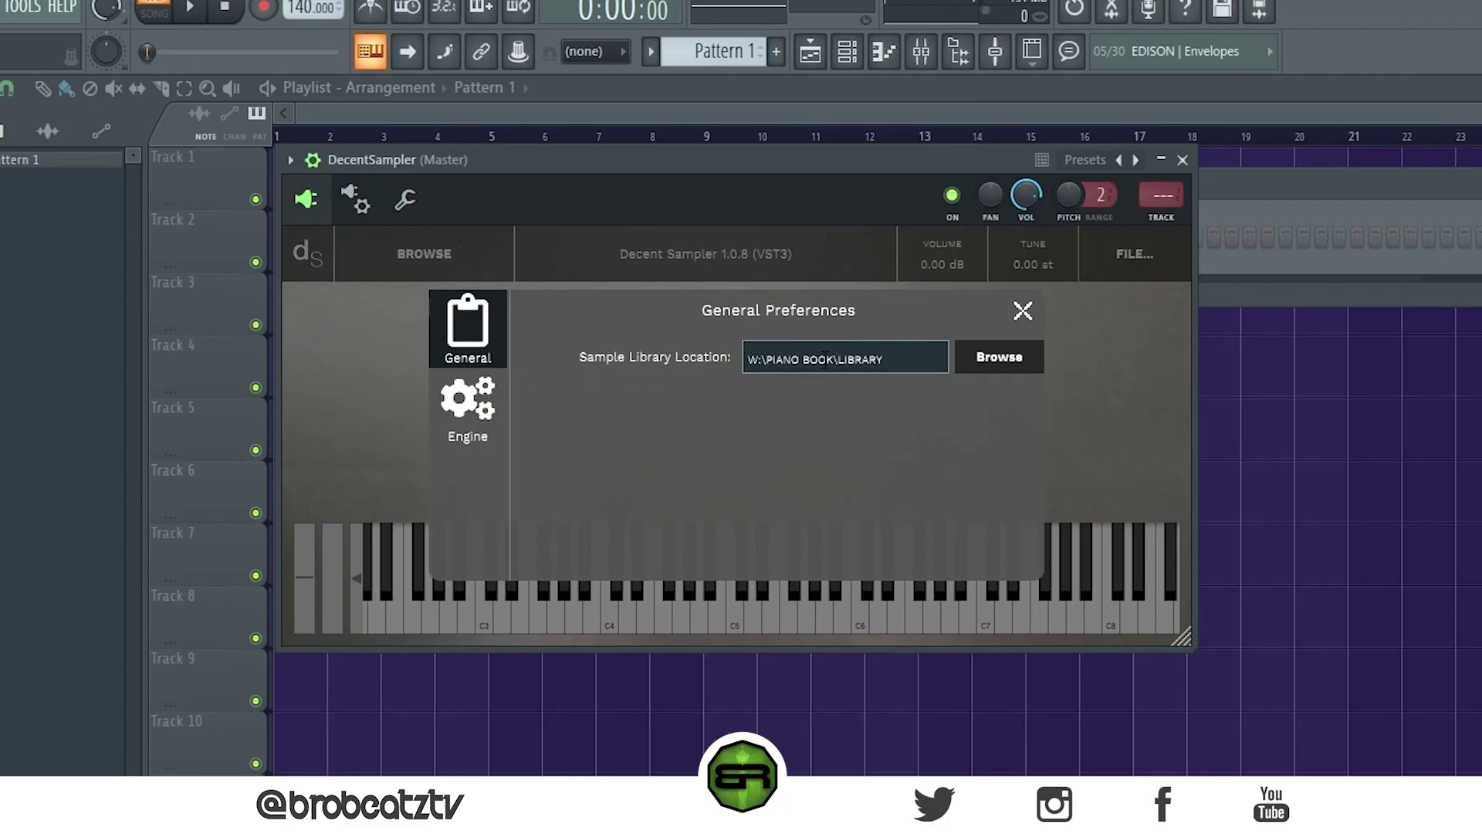
{"action": "left_click", "coordinate": [1018, 313]}
Load the King's Cross London Underground preset in DecentSampler and audition several notes on its keyboard
{"action": "left_click", "coordinate": [1133, 254]}
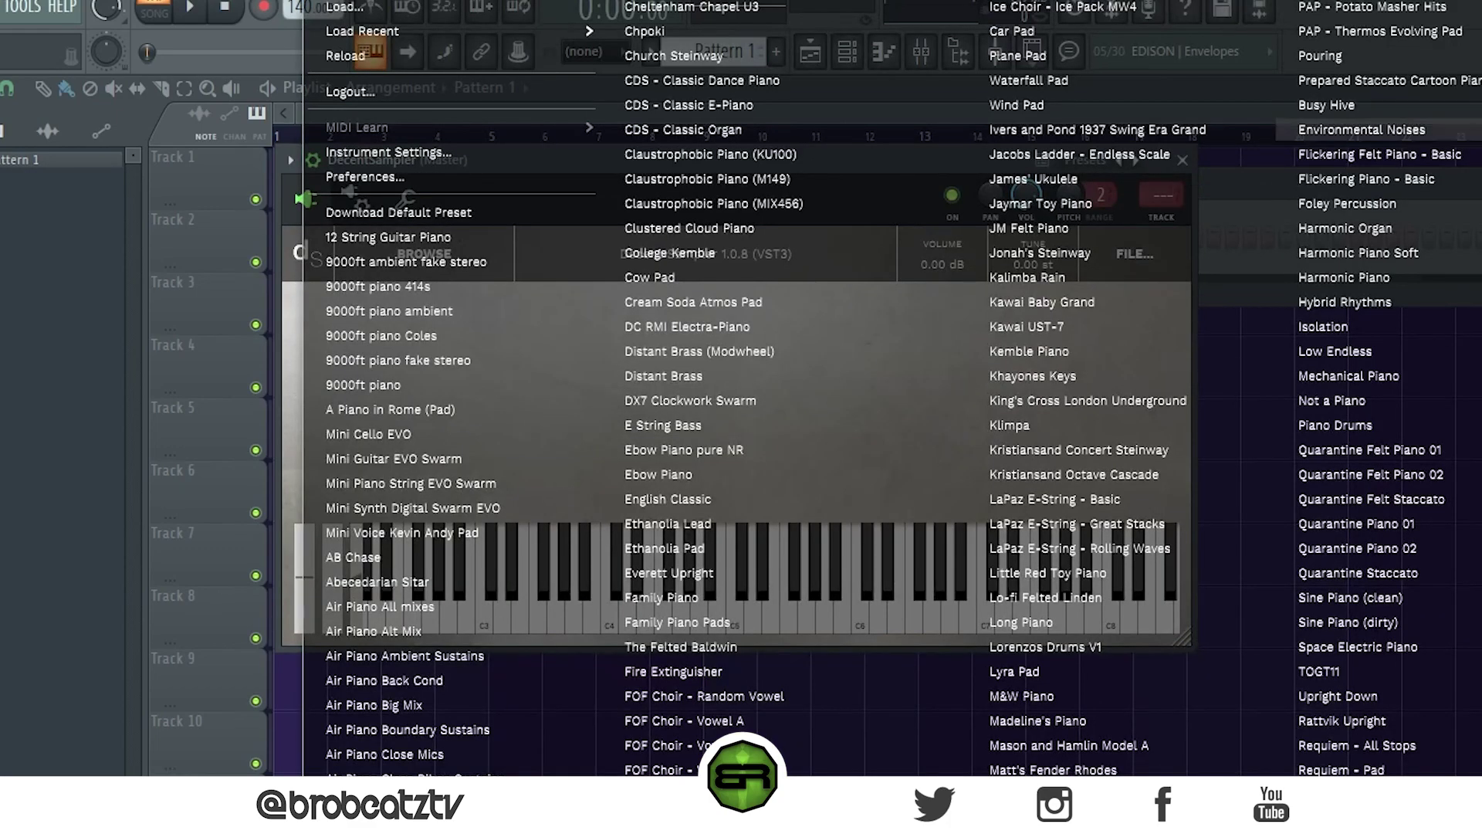
{"action": "double_click", "coordinate": [1105, 400]}
{"action": "left_click", "coordinate": [757, 609]}
{"action": "left_click", "coordinate": [843, 610]}
{"action": "left_click", "coordinate": [729, 613]}
{"action": "left_click", "coordinate": [537, 606]}
{"action": "double_click", "coordinate": [645, 590]}
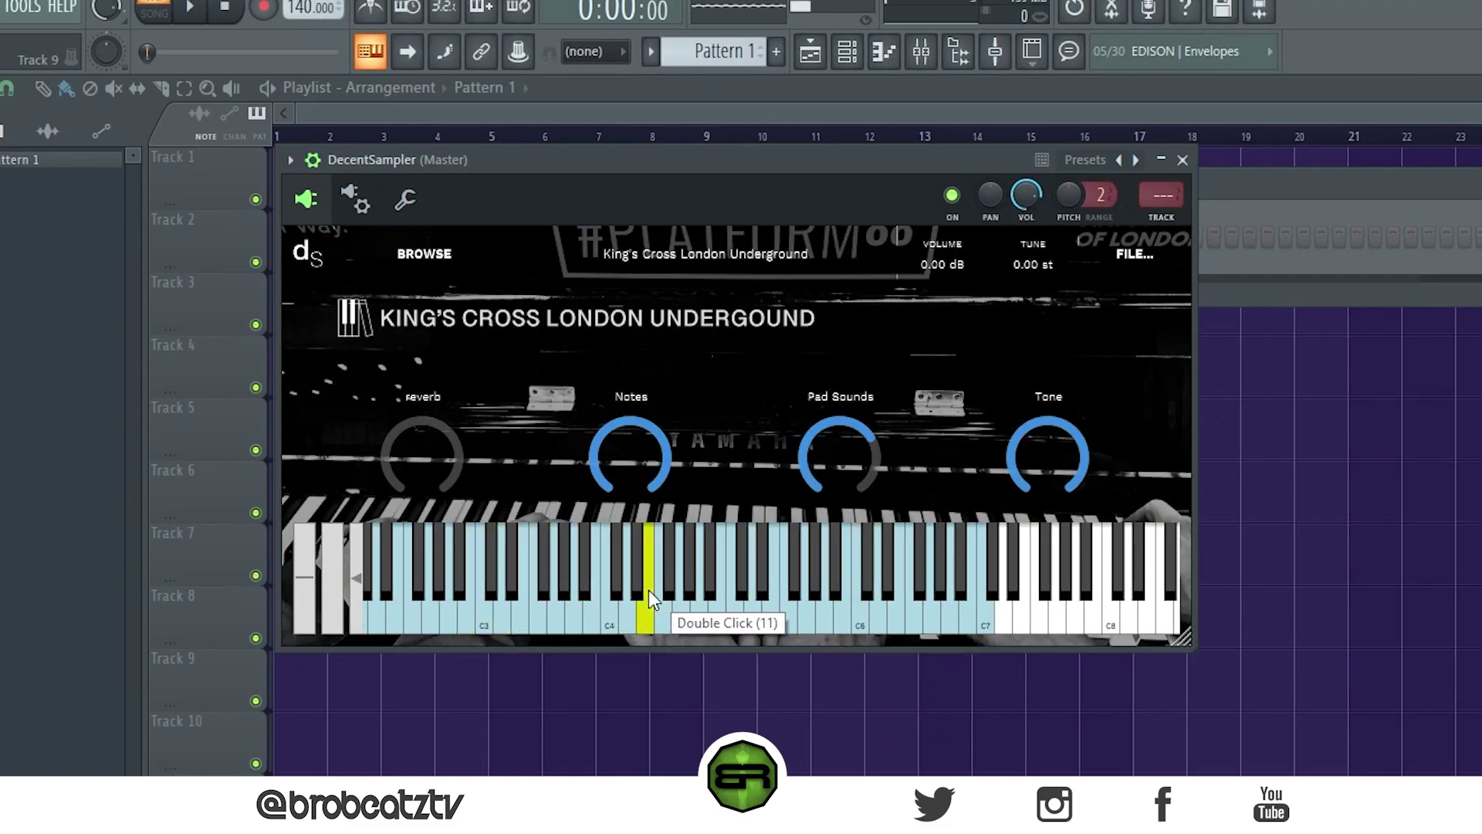
{"action": "double_click", "coordinate": [589, 629]}
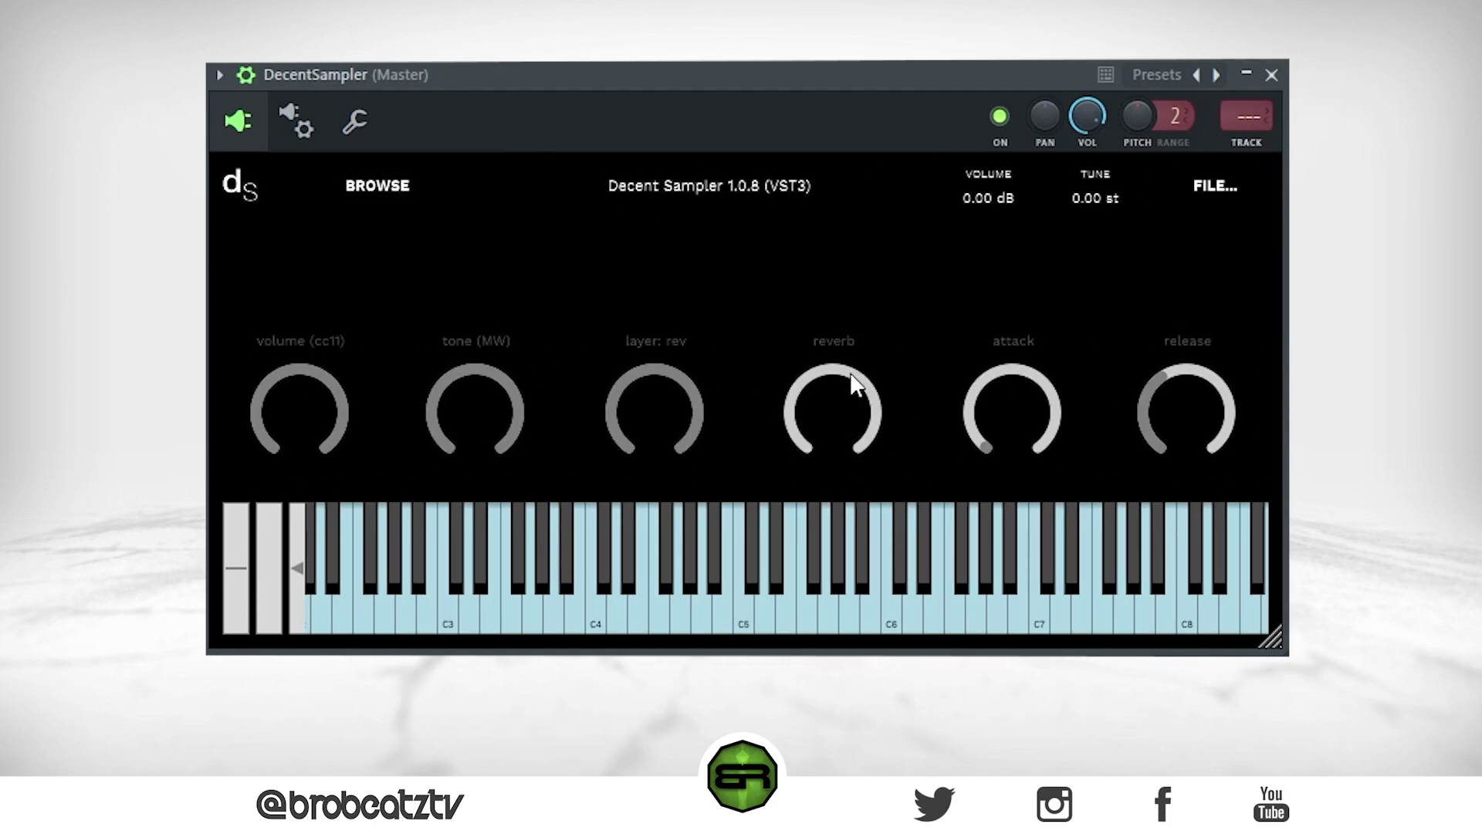
Open DecentSampler's plugin wrapper settings and view the Troubleshooting options
{"action": "left_click", "coordinate": [294, 139]}
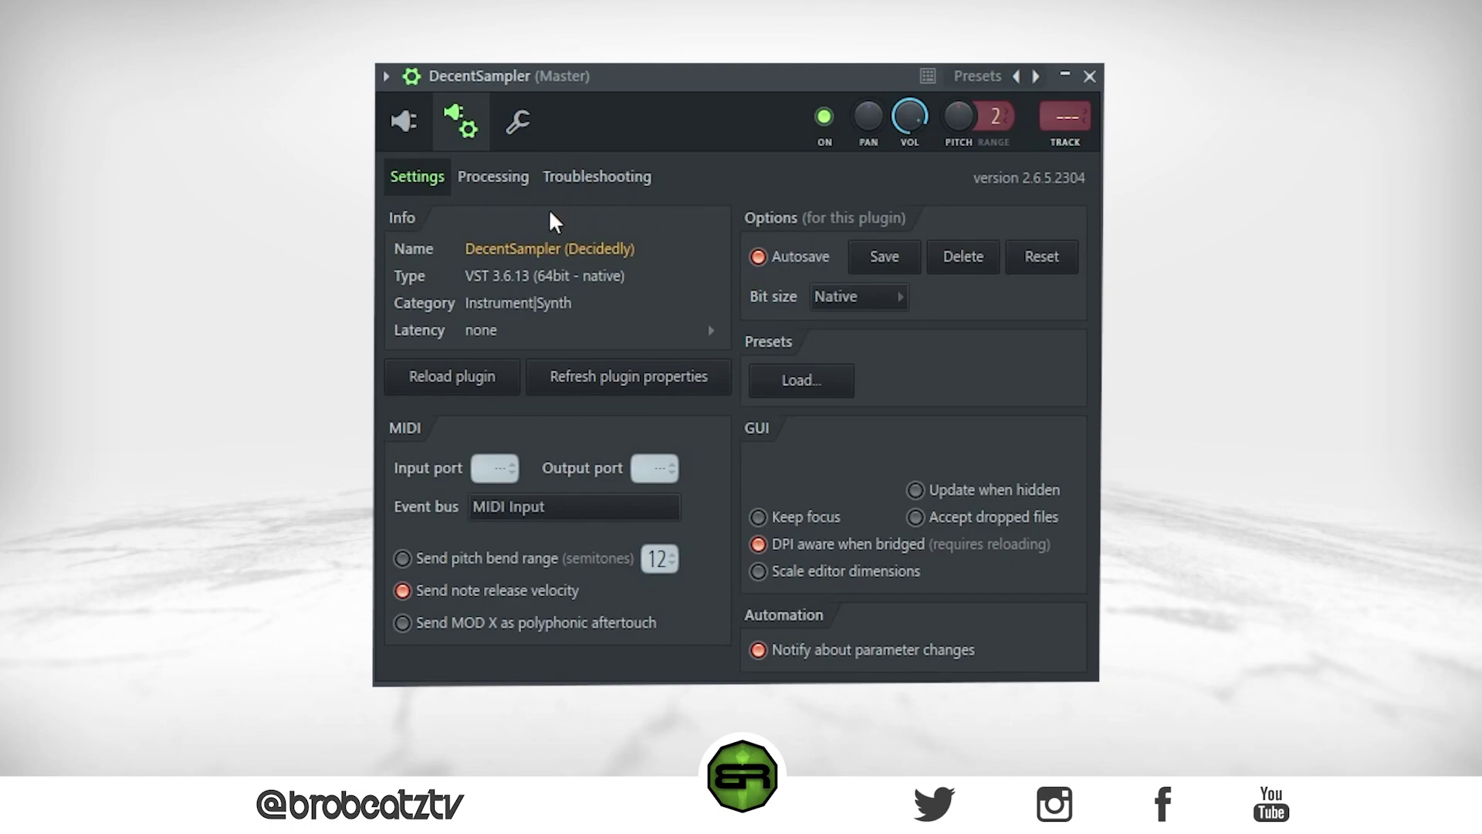
{"action": "left_click", "coordinate": [614, 181]}
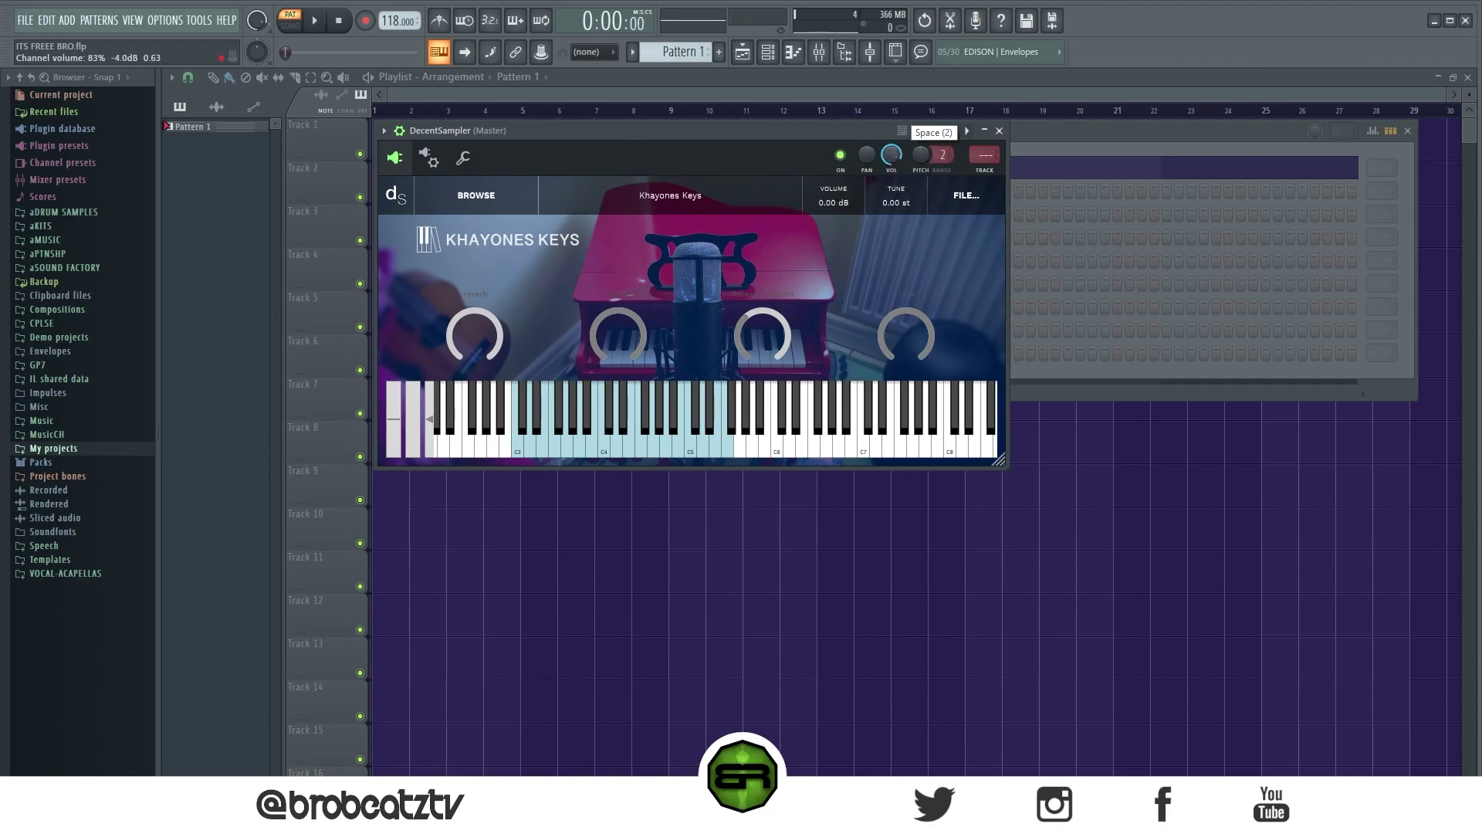
Play Pattern 1 with the Khayones Keys preset and stop playback
{"action": "key", "text": "space"}
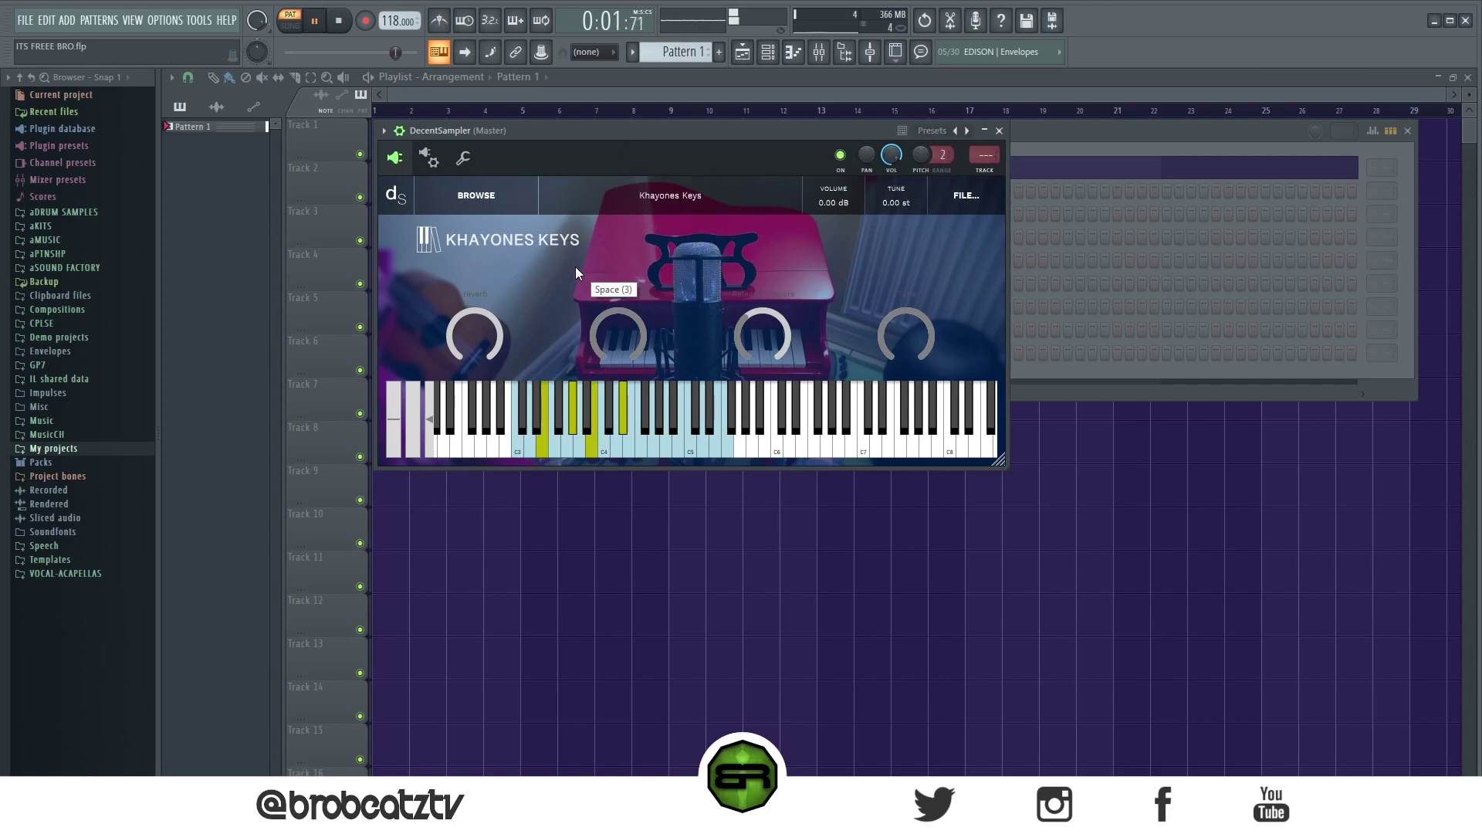
{"action": "key", "text": "space"}
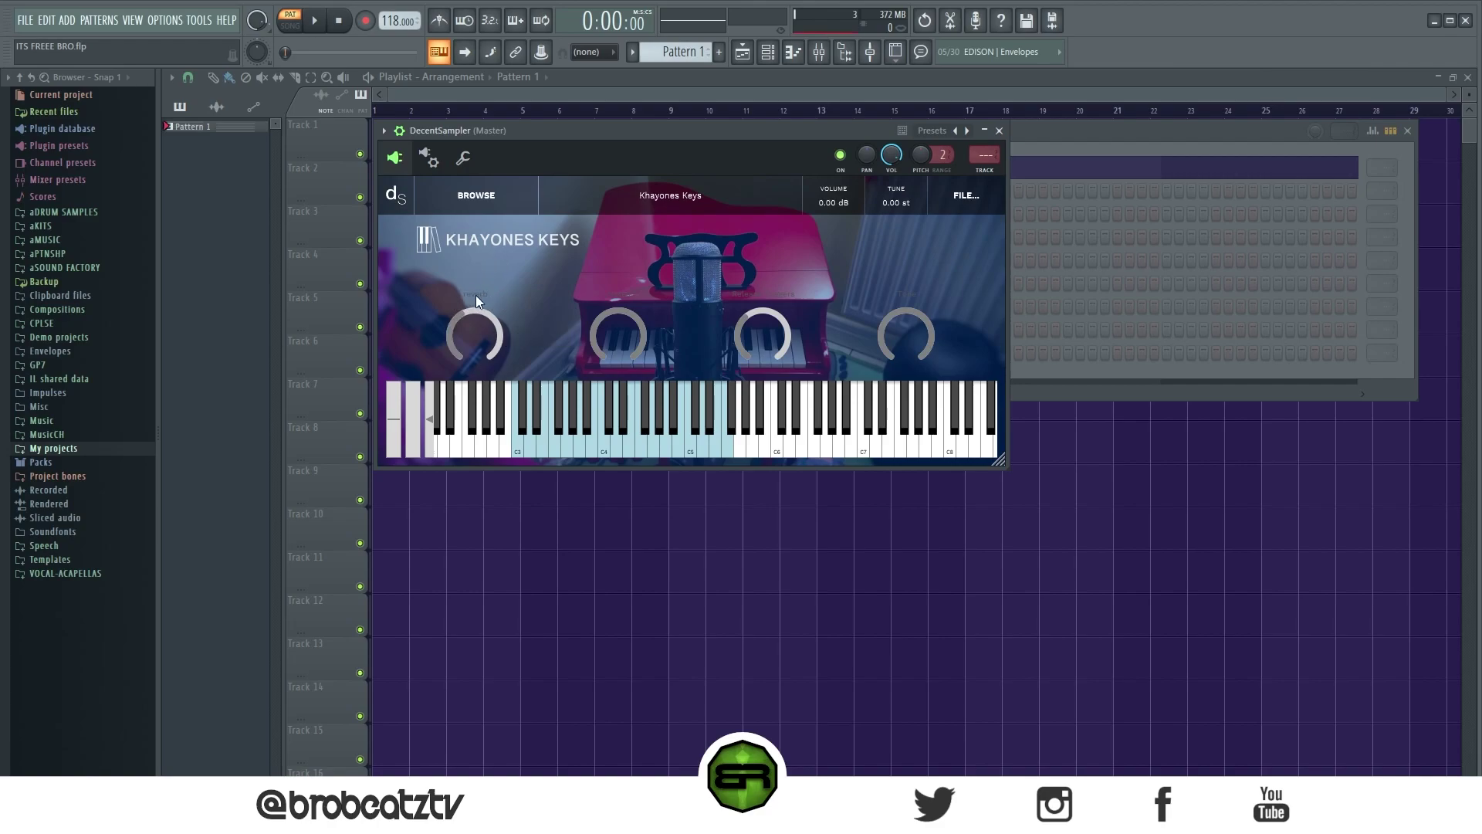
Open DecentSampler's sample library browser and look through the libraries listed under My Libraries
{"action": "left_click", "coordinate": [459, 196]}
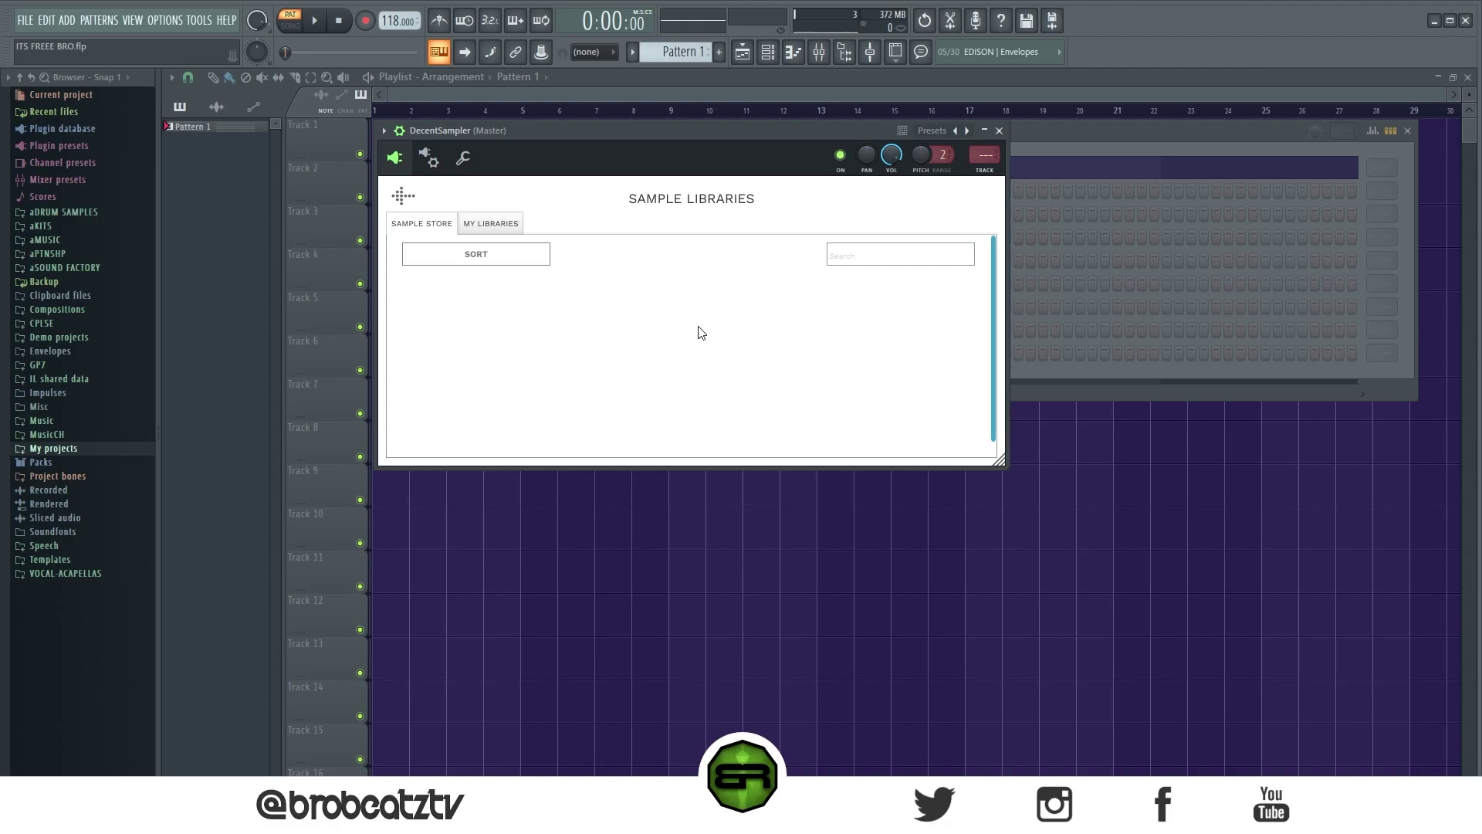
{"action": "left_click", "coordinate": [489, 223]}
{"action": "scroll", "coordinate": [565, 317], "scroll_direction": "up", "scroll_amount": 2}
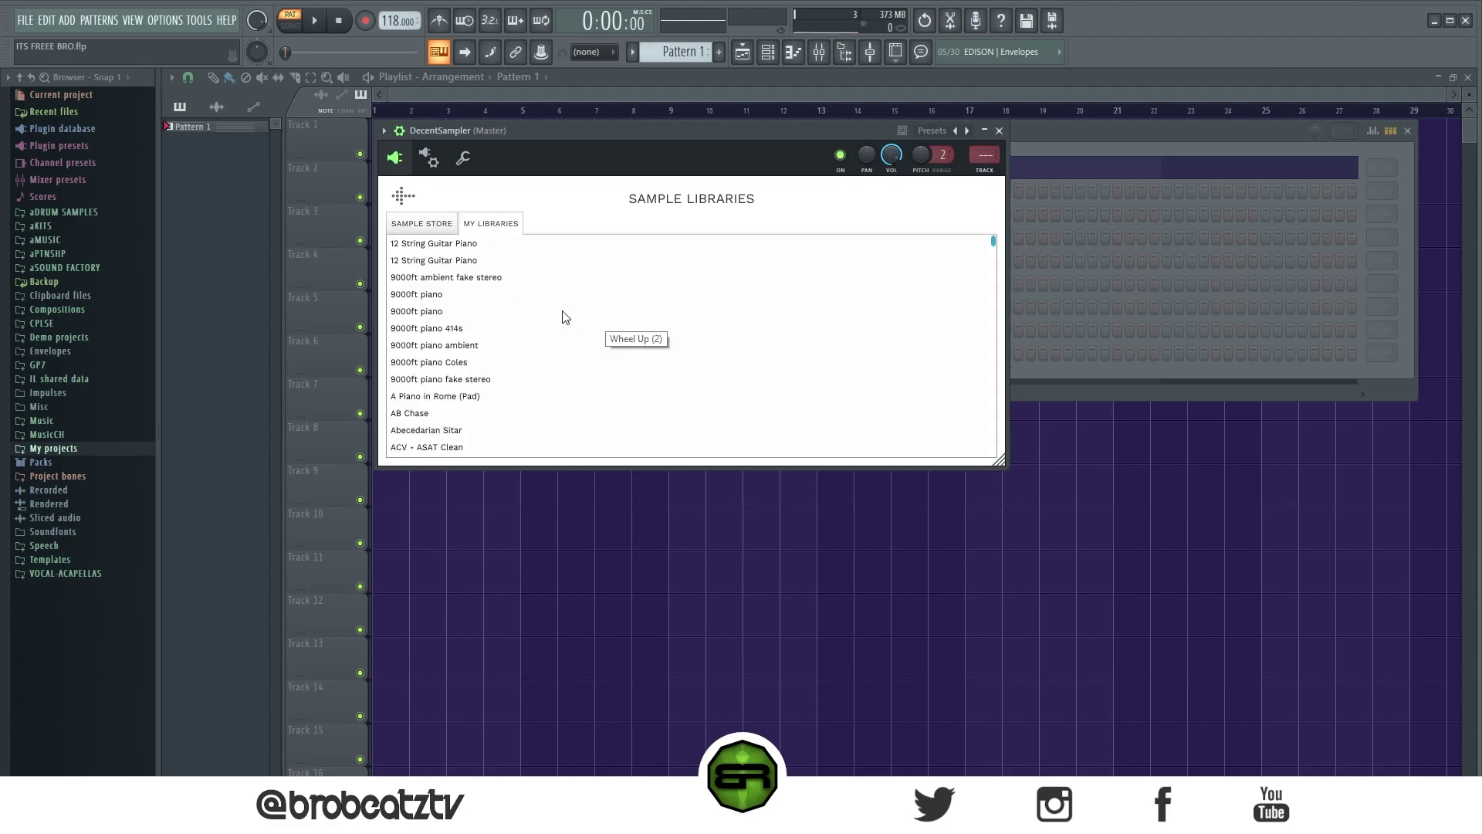
{"action": "scroll", "coordinate": [479, 309], "scroll_direction": "down", "scroll_amount": 6}
{"action": "scroll", "coordinate": [479, 308], "scroll_direction": "up", "scroll_amount": 13}
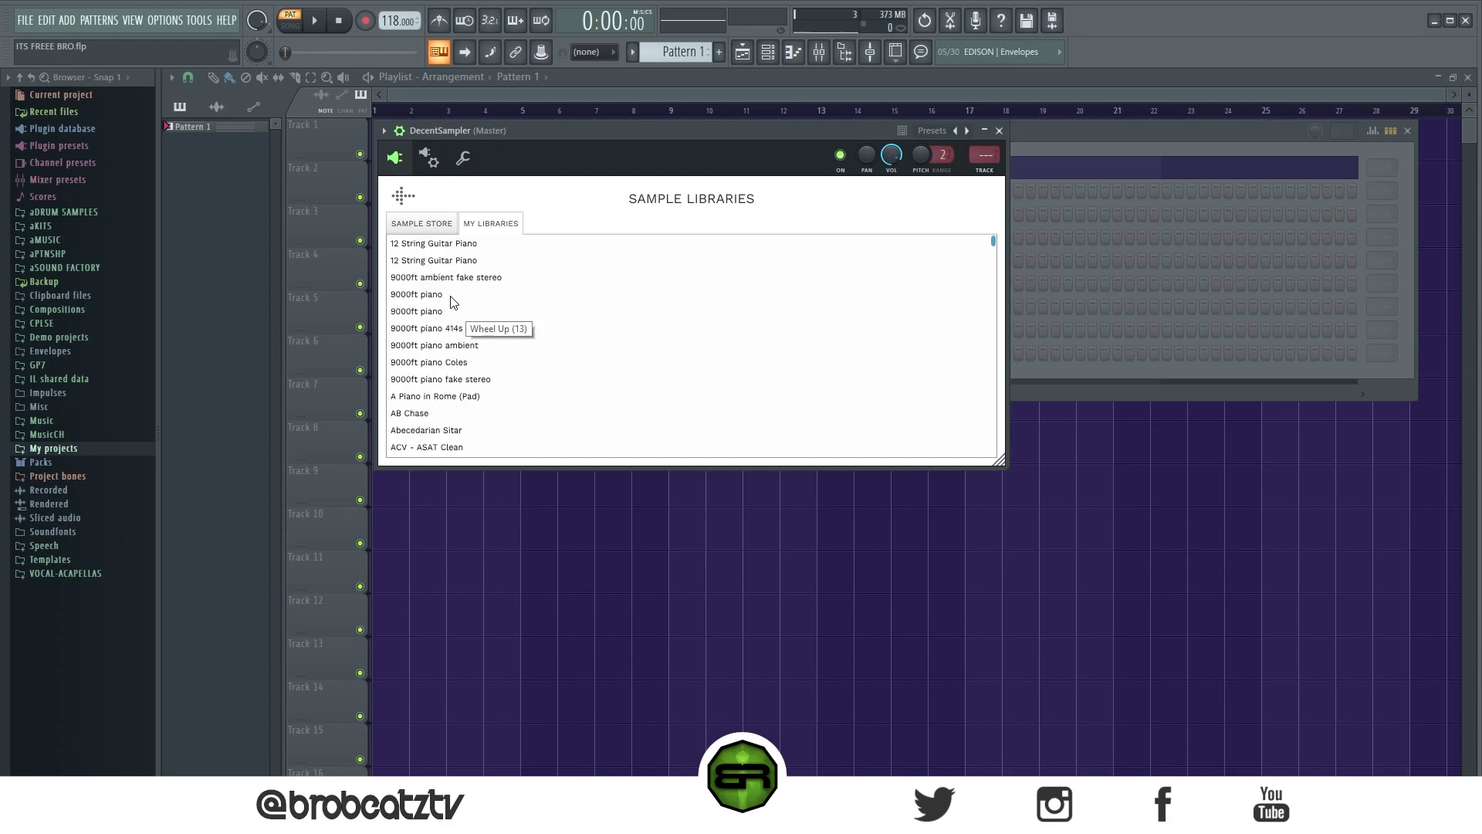
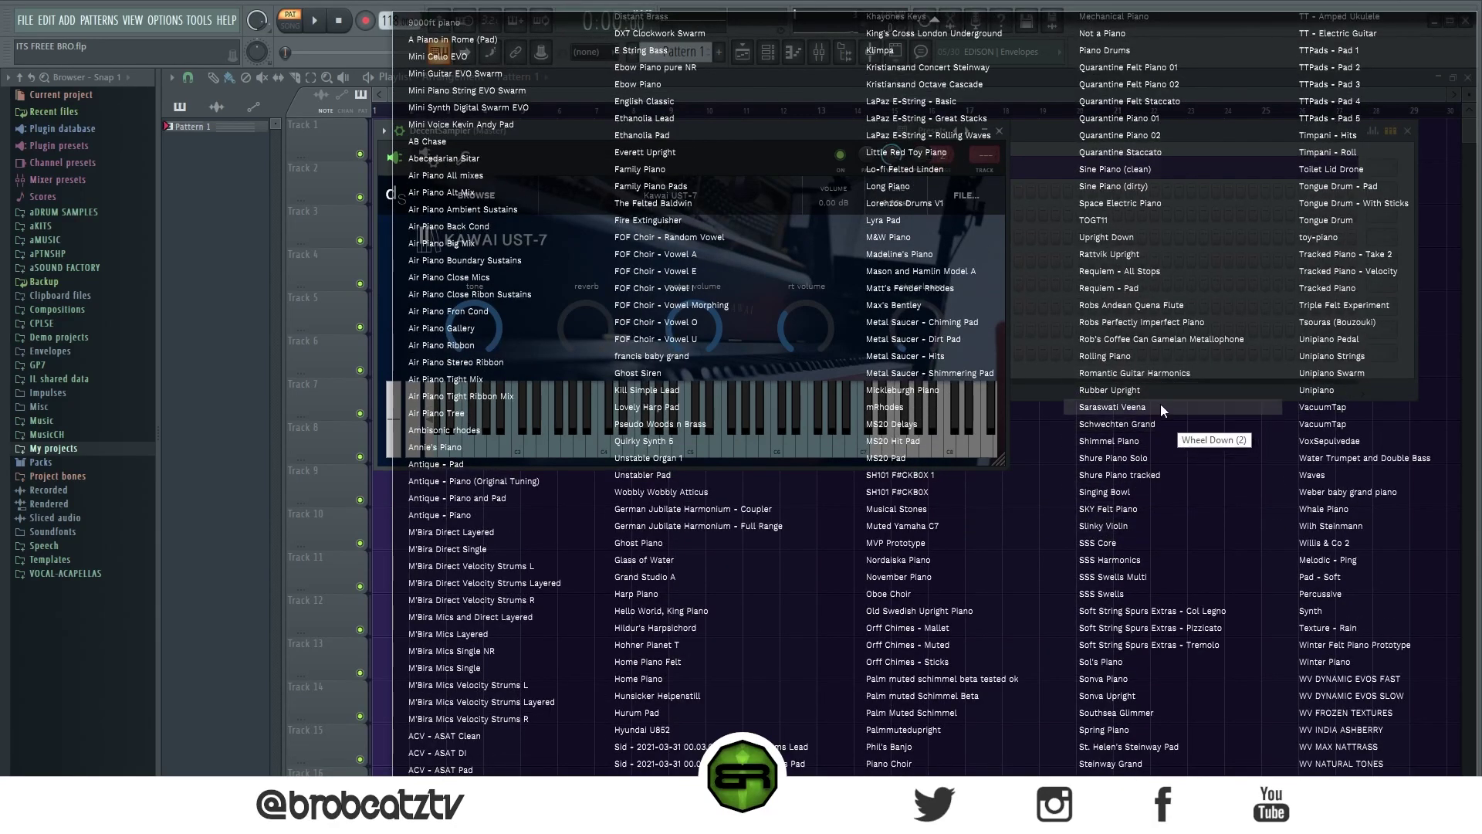
Load the Robs Andean Quena Flute preset in DecentSampler
{"action": "scroll", "coordinate": [1156, 605], "scroll_direction": "down", "scroll_amount": 4}
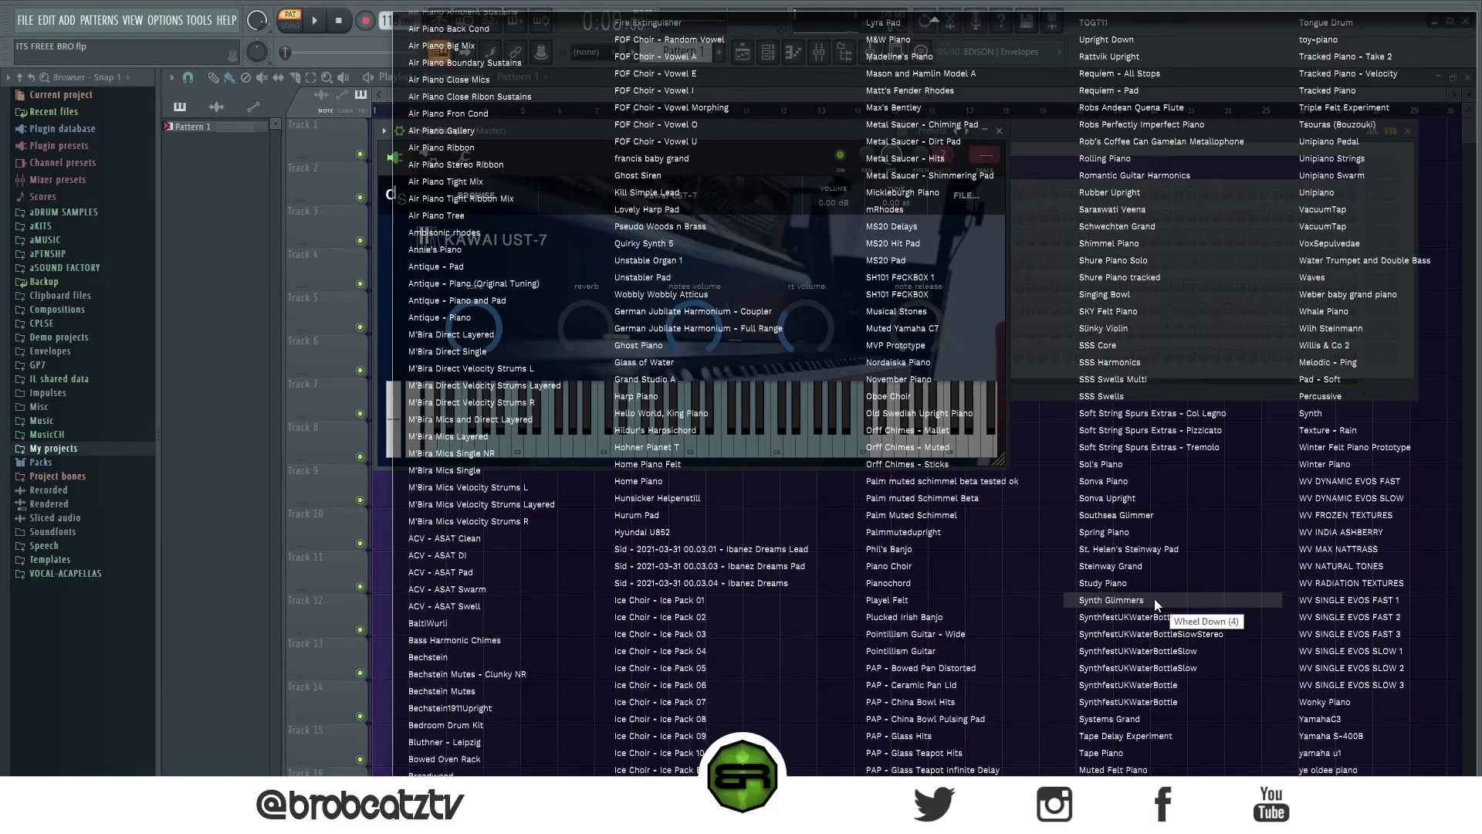
{"action": "scroll", "coordinate": [1155, 599], "scroll_direction": "up", "scroll_amount": 6}
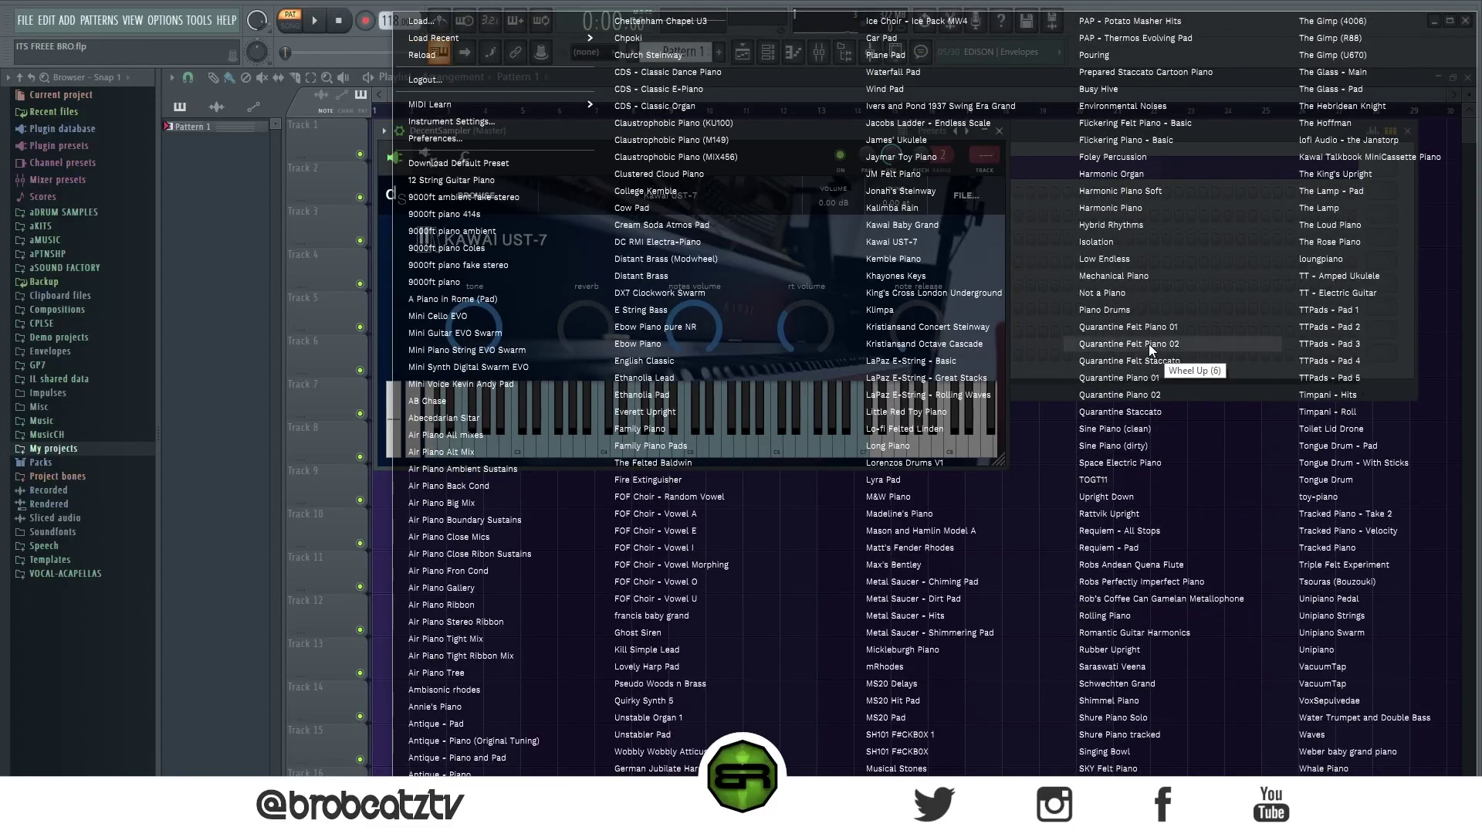
{"action": "scroll", "coordinate": [1144, 232], "scroll_direction": "up", "scroll_amount": 3}
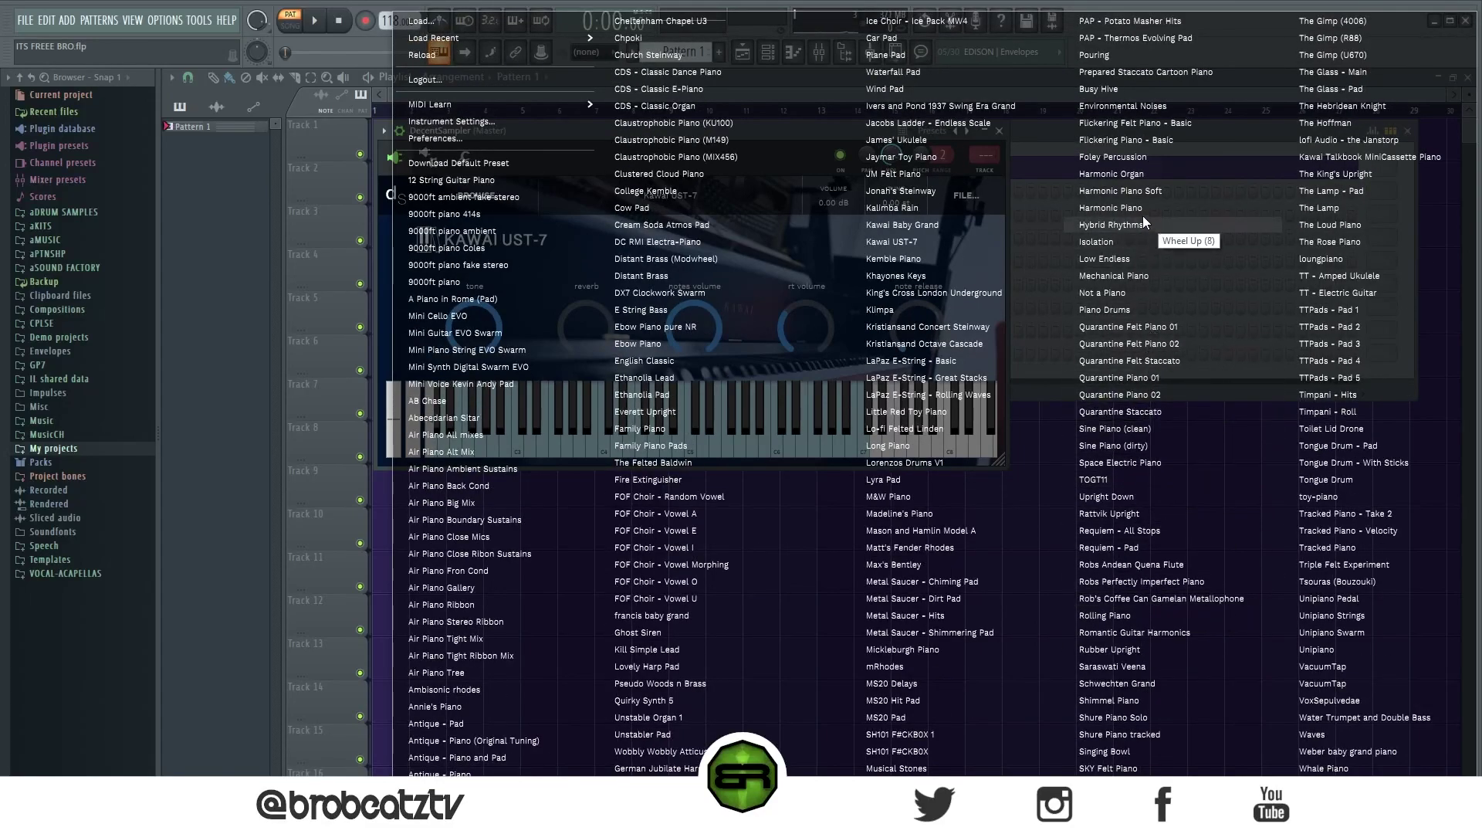
{"action": "left_click", "coordinate": [1155, 559]}
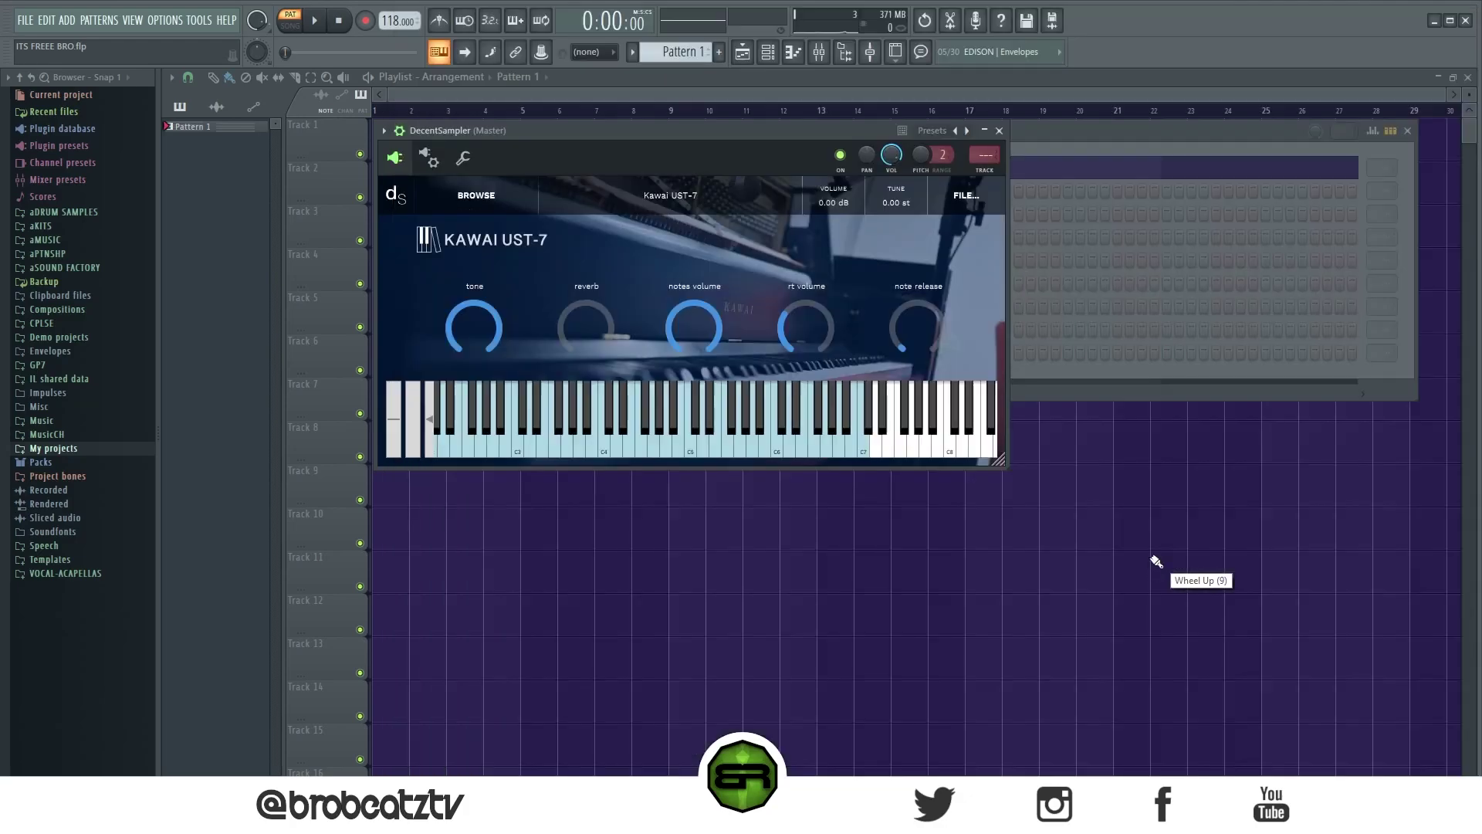
Audition several notes of the flute preset and play Pattern 1 while raising its reverb to about 0.19
{"action": "left_click", "coordinate": [532, 432]}
{"action": "left_click", "coordinate": [571, 445]}
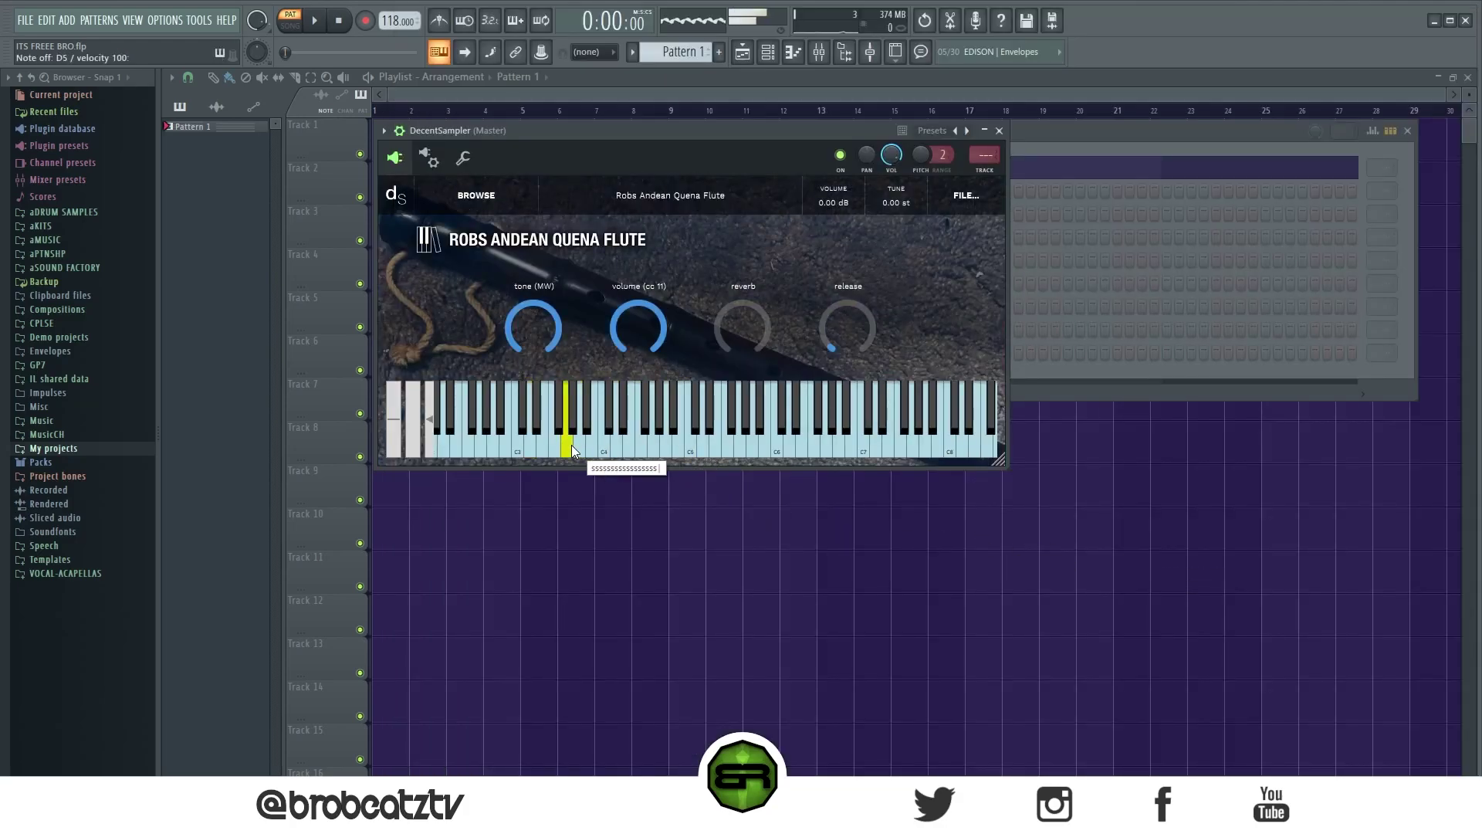
{"action": "left_click", "coordinate": [621, 444]}
{"action": "left_click_drag", "start_coordinate": [620, 445], "coordinate": [639, 438]}
{"action": "key", "text": "space"}
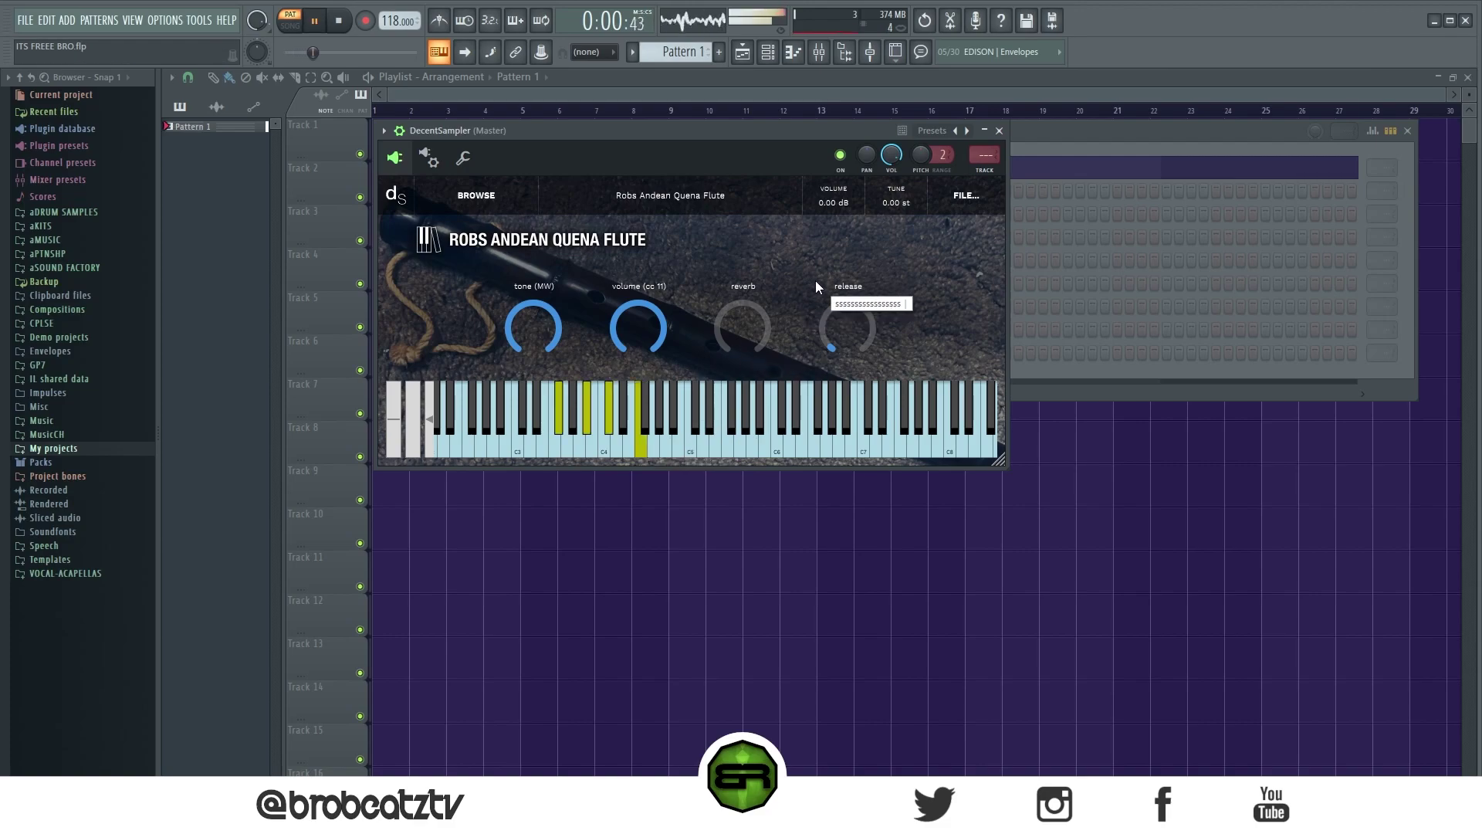
{"action": "left_click_drag", "start_coordinate": [741, 332], "coordinate": [753, 239]}
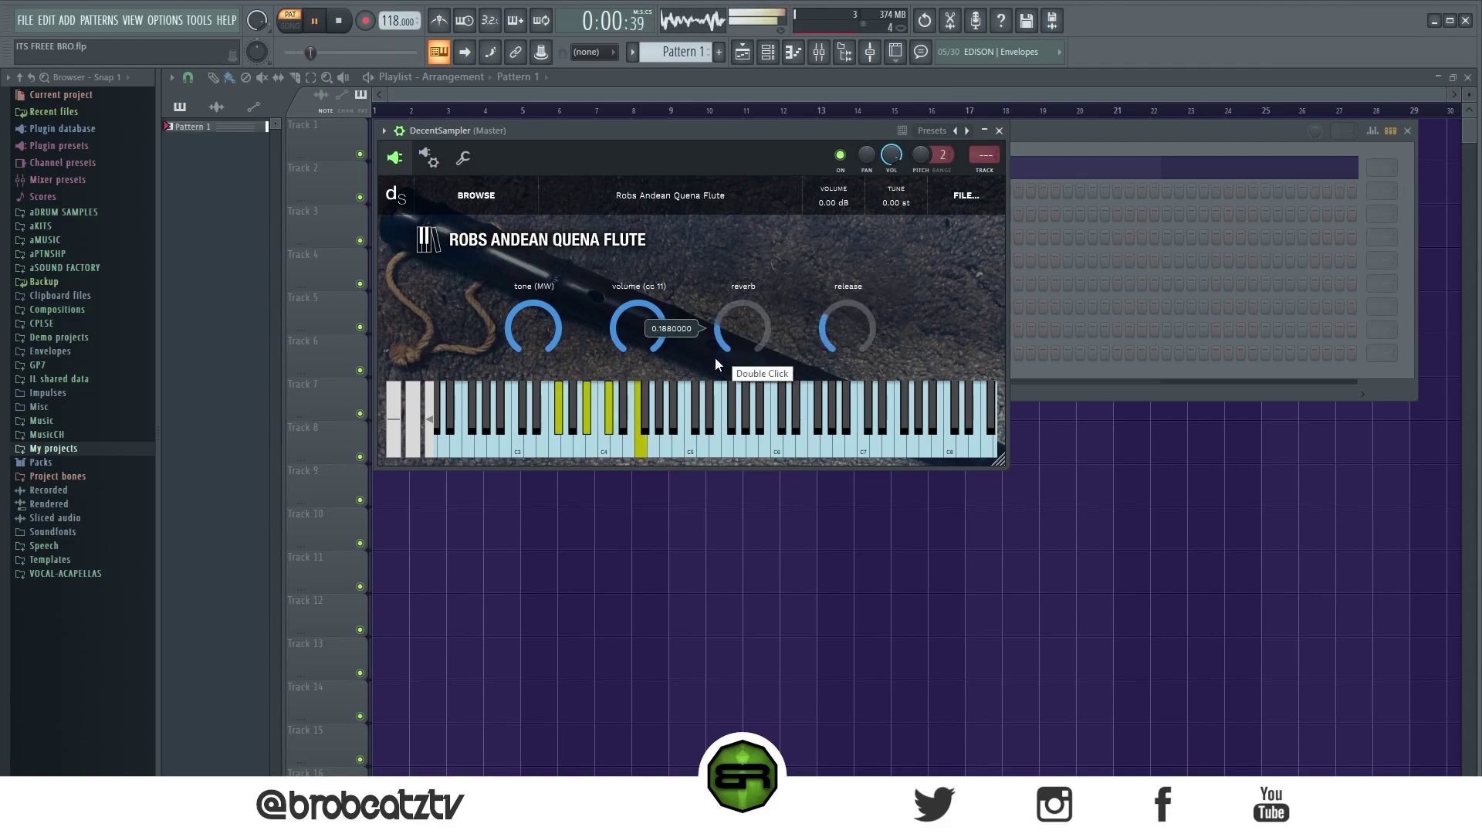
Load the Cream Soda Atmos Pad preset, audition it with Pattern 1 while raising its reverb, and stop playback
{"action": "left_click", "coordinate": [965, 196]}
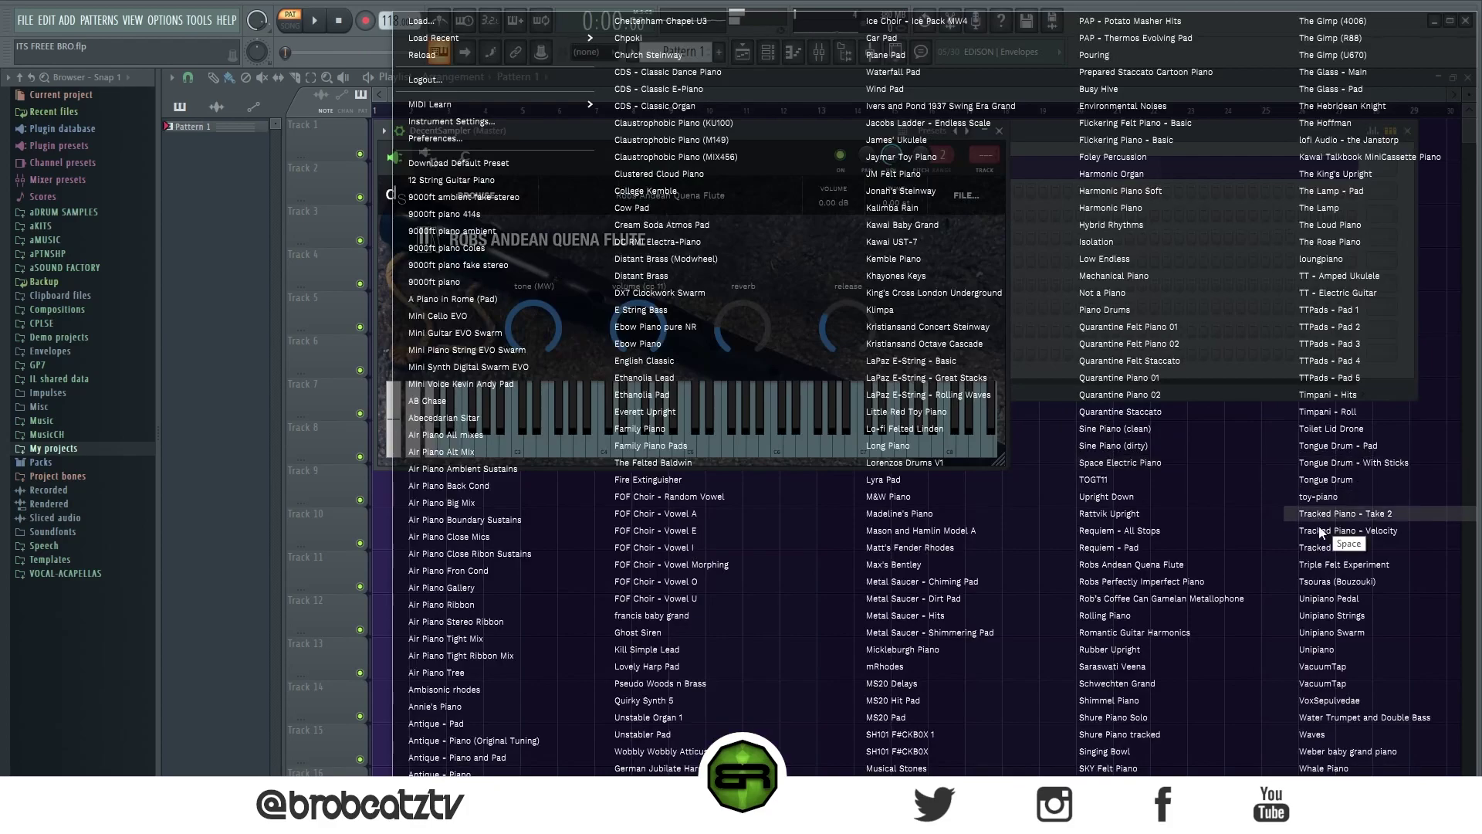
{"action": "scroll", "coordinate": [1266, 364], "scroll_direction": "up", "scroll_amount": 3}
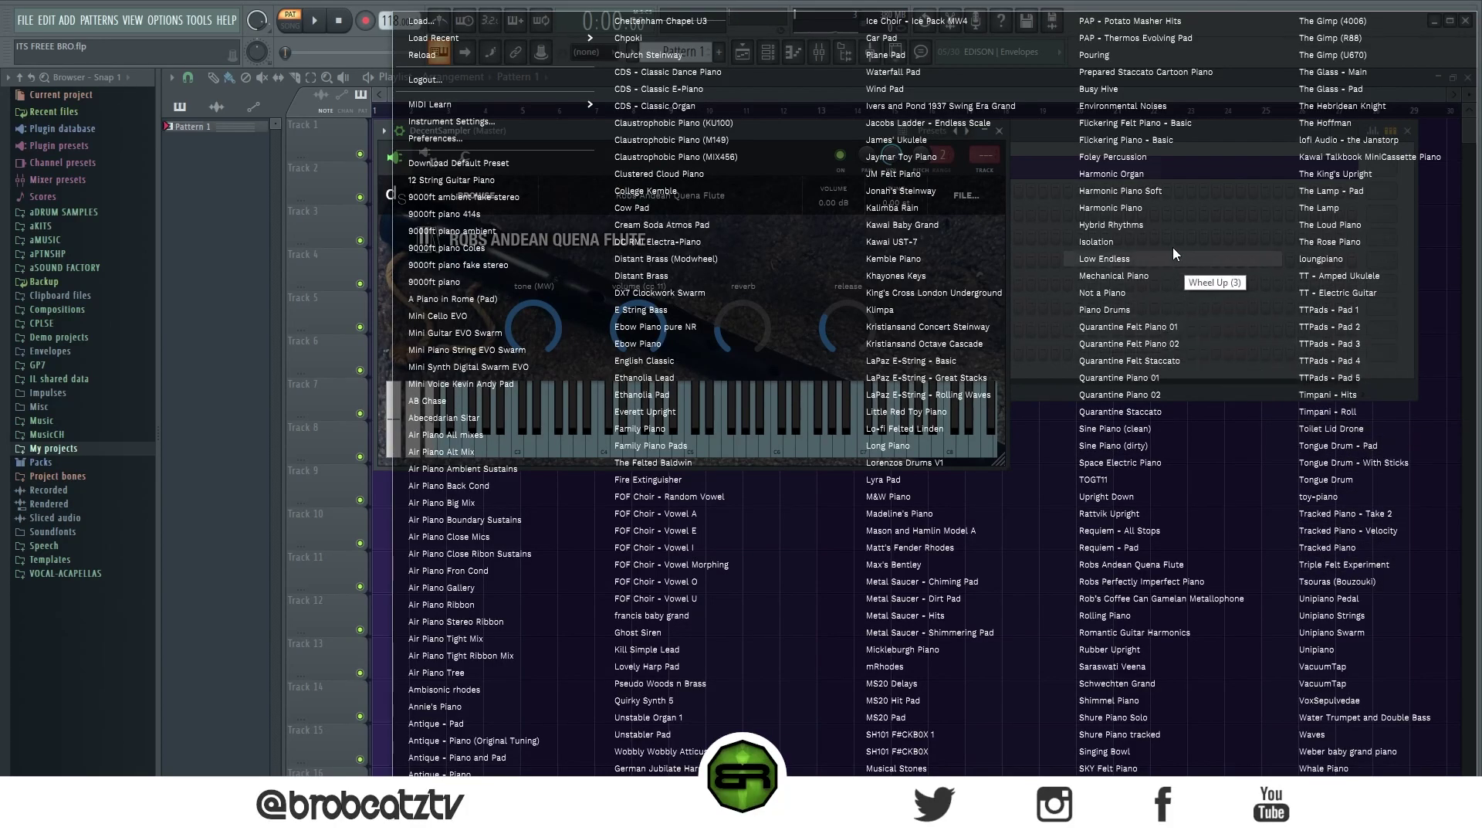
{"action": "left_click", "coordinate": [670, 227]}
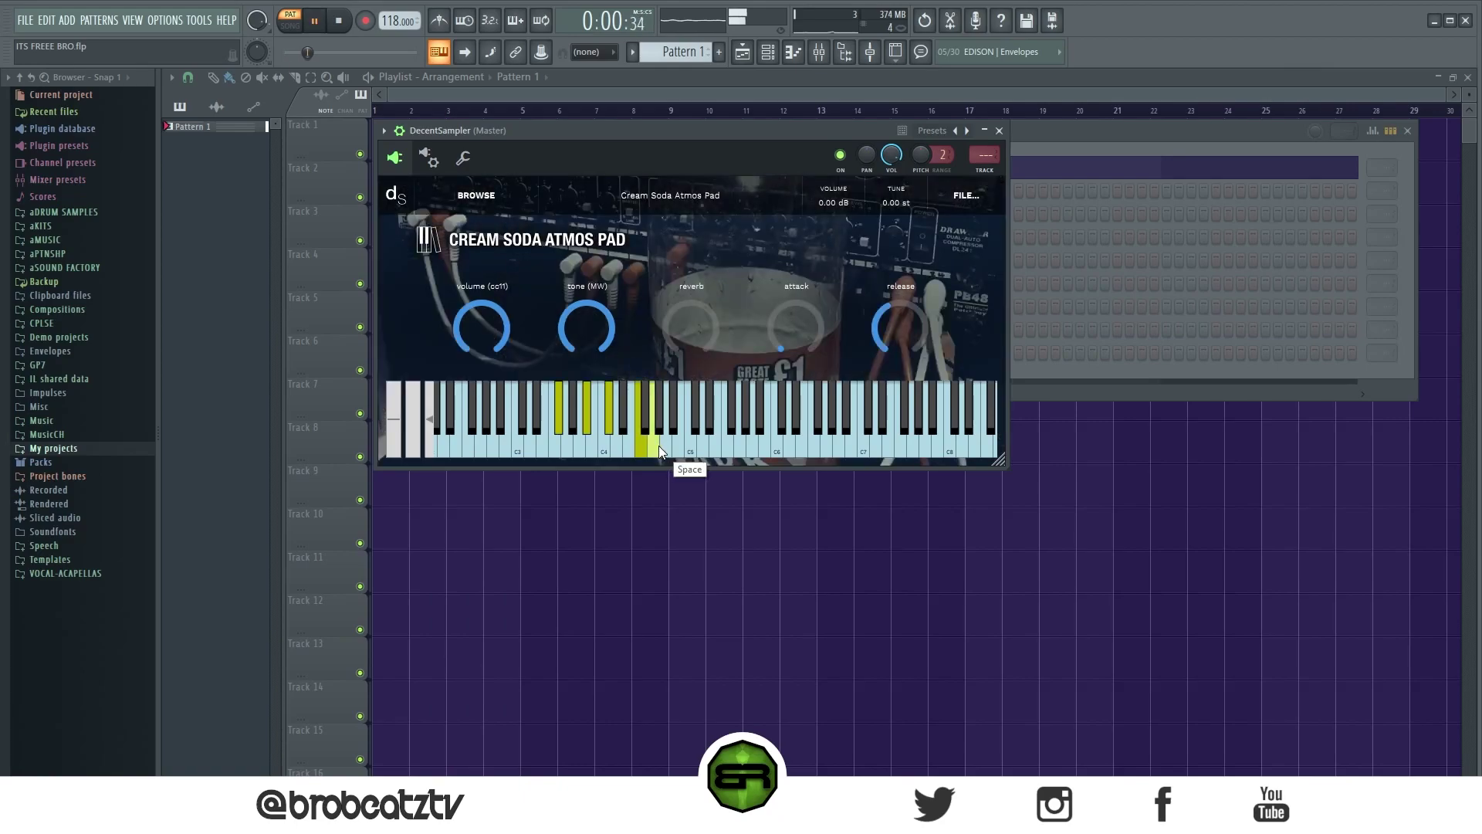
{"action": "left_click_drag", "start_coordinate": [690, 328], "coordinate": [701, 284]}
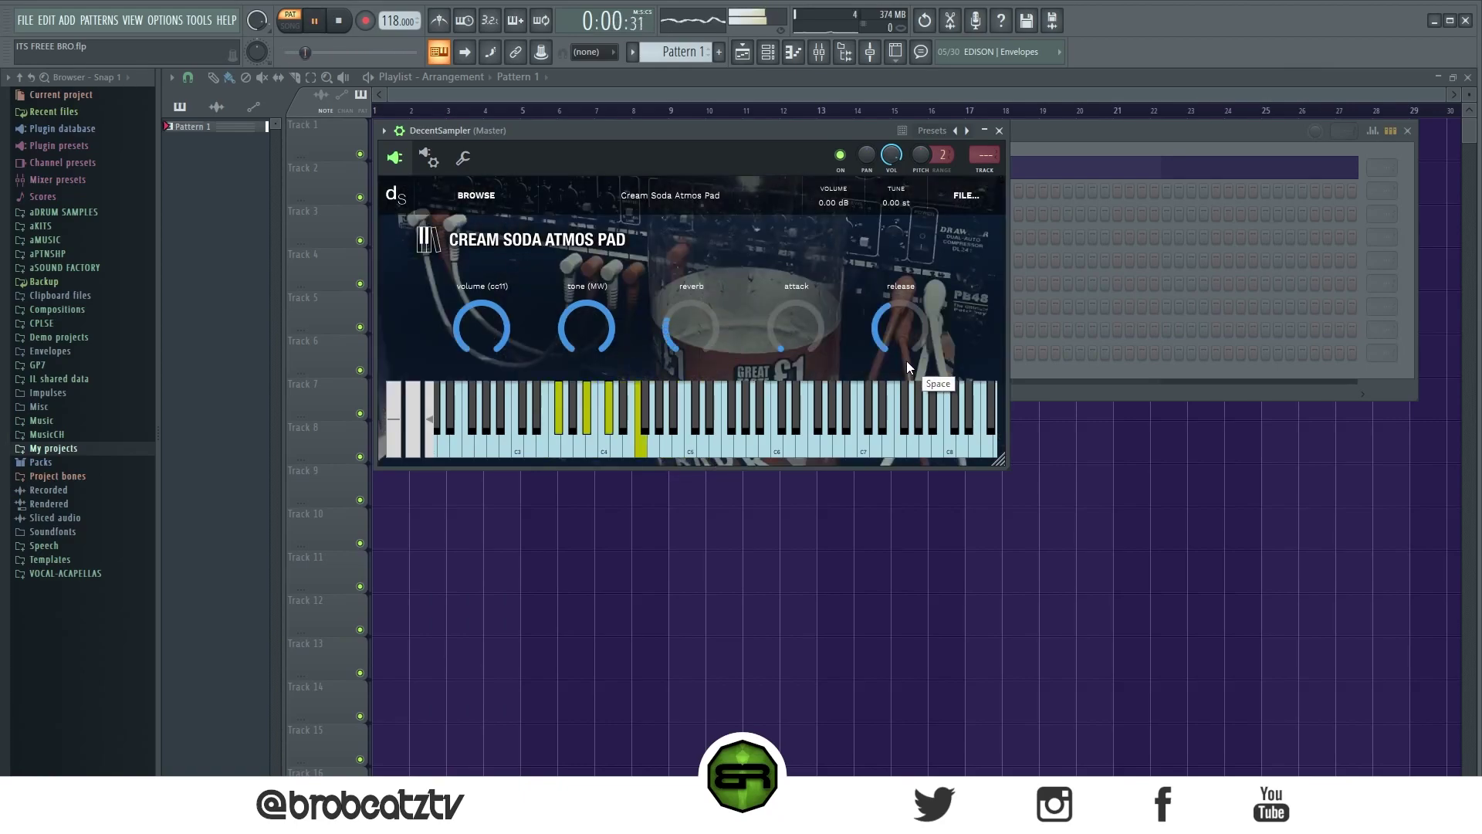
{"action": "key", "text": "space"}
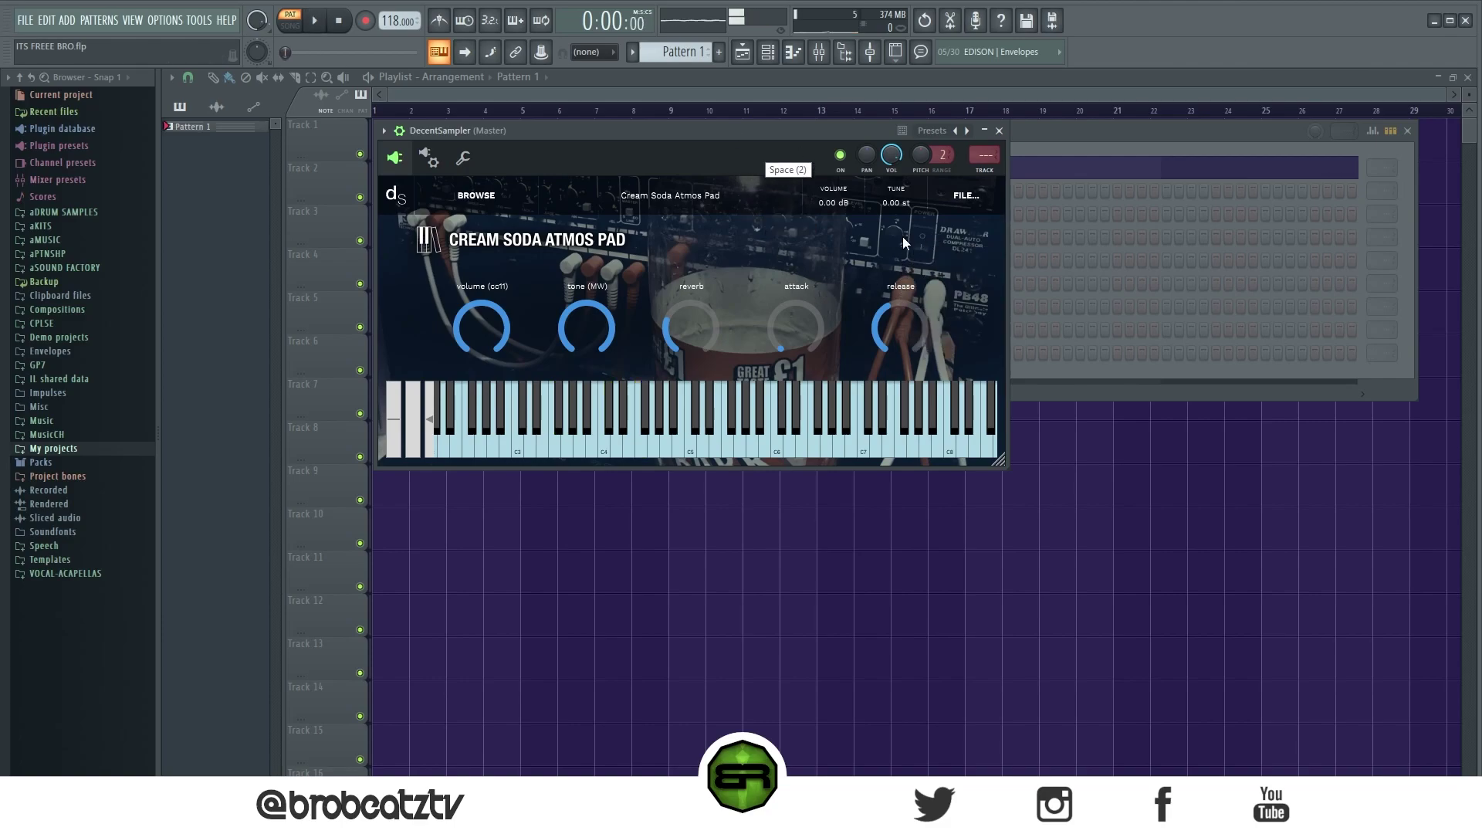
Load the Ghost Siren preset and audition it with Pattern 1 while raising its reverb
{"action": "left_click", "coordinate": [966, 196]}
{"action": "scroll", "coordinate": [718, 463], "scroll_direction": "down", "scroll_amount": 2}
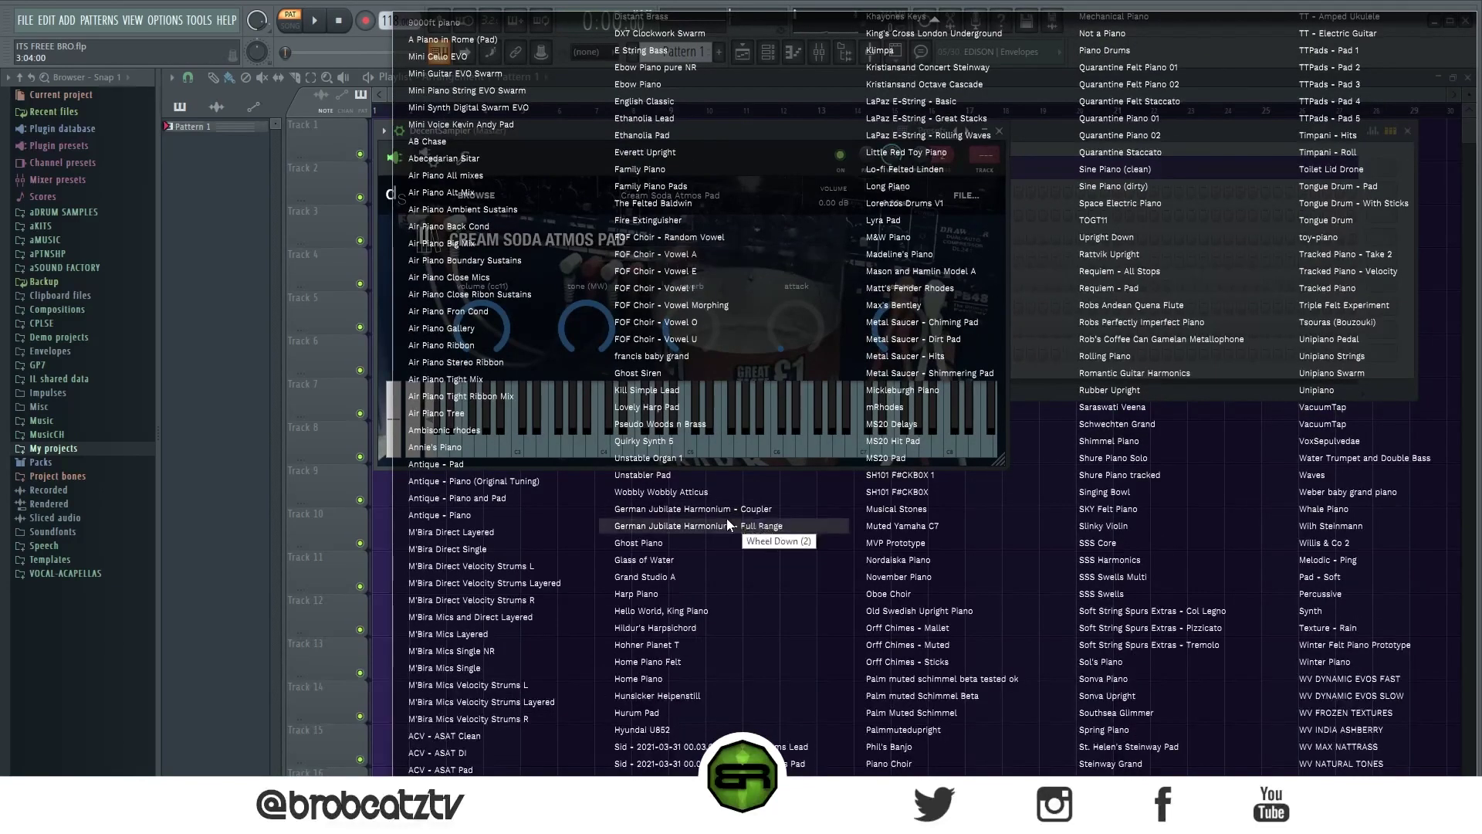
{"action": "left_click", "coordinate": [665, 371]}
{"action": "key", "text": "space"}
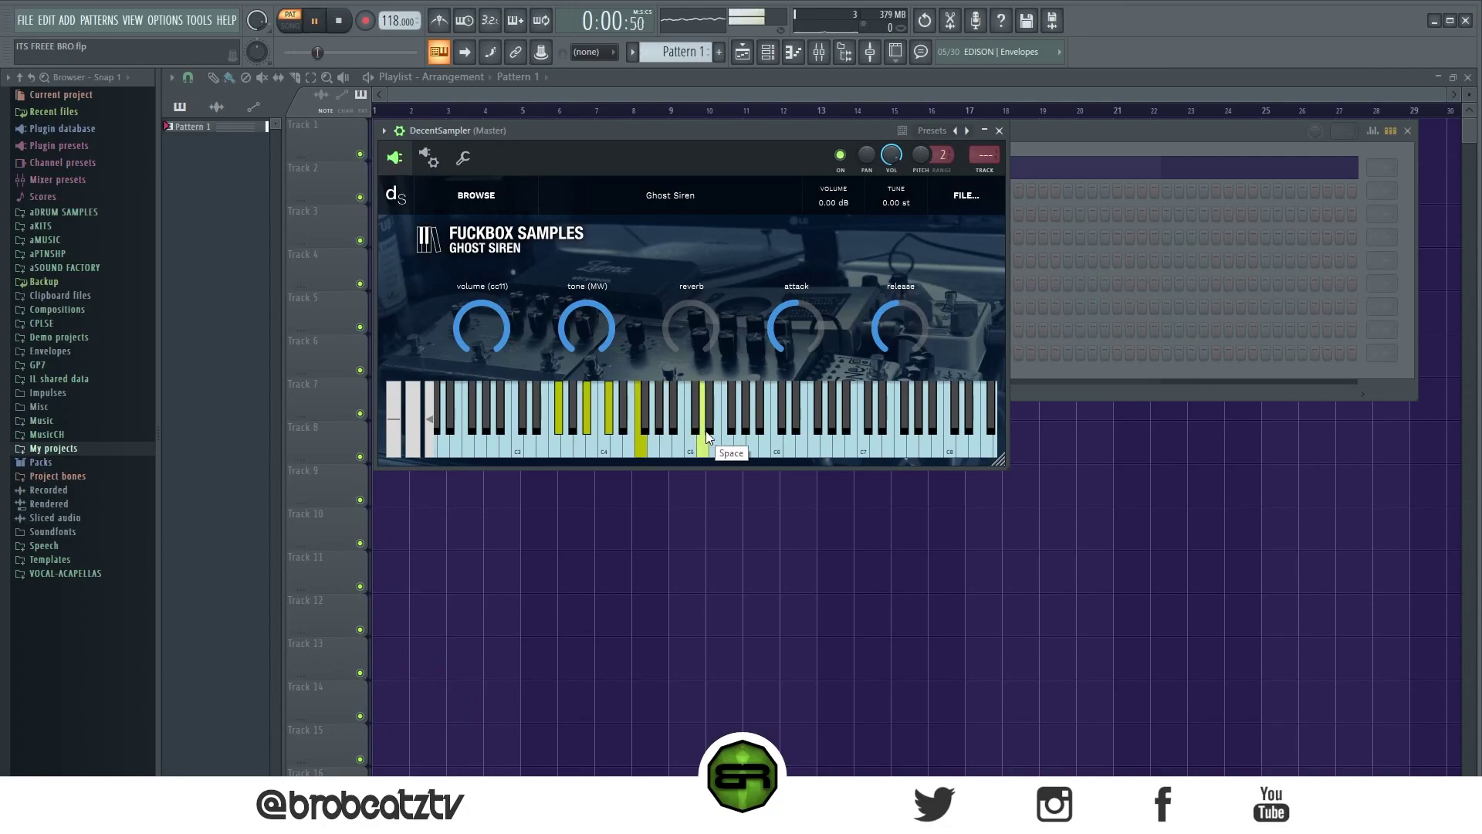
{"action": "left_click_drag", "start_coordinate": [687, 318], "coordinate": [687, 274]}
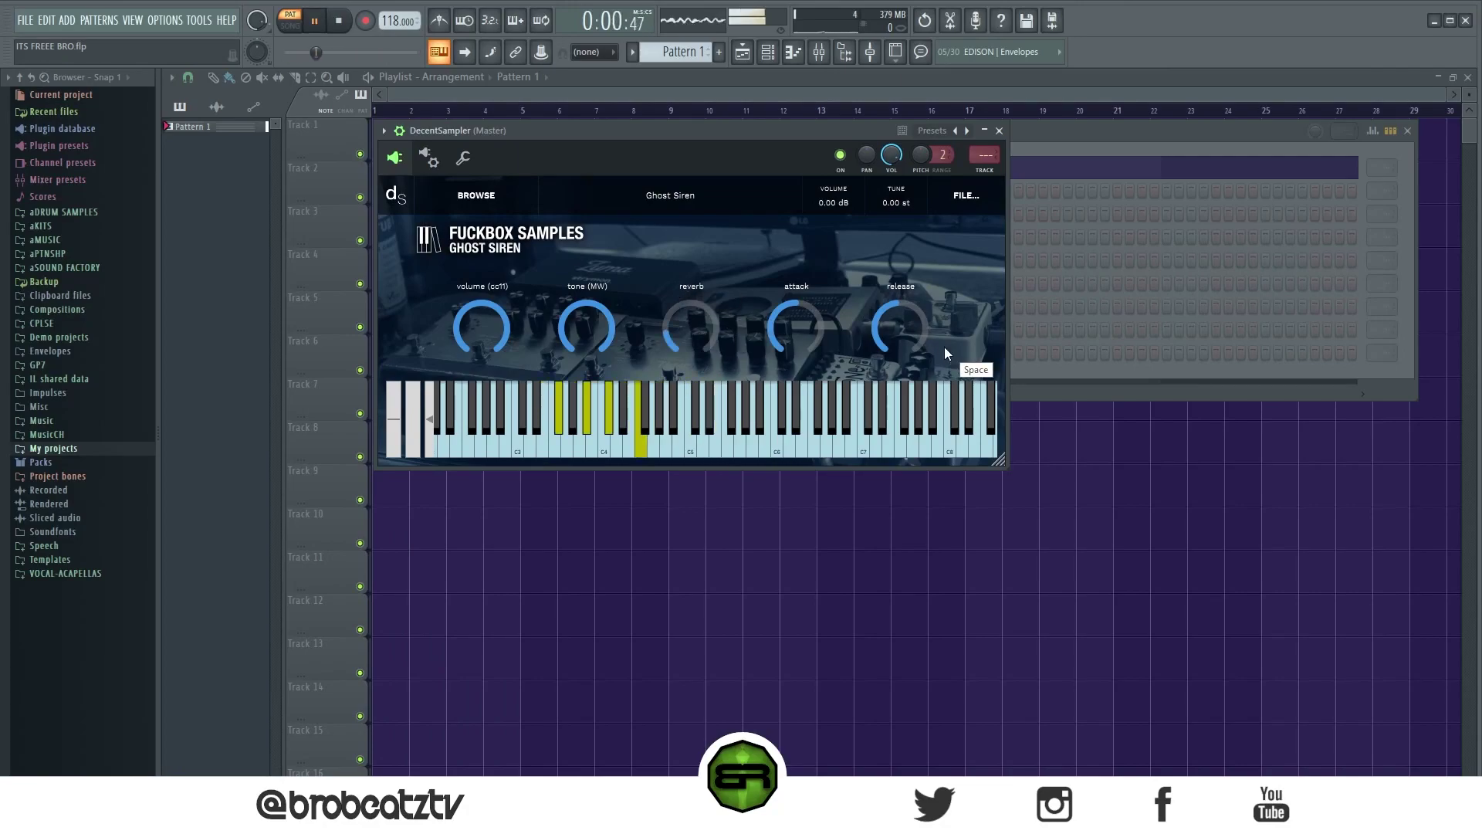
{"action": "key", "text": "space"}
Load the Lo-fi Felted Linden preset and audition it with single notes and Pattern 1
{"action": "left_click", "coordinate": [966, 196]}
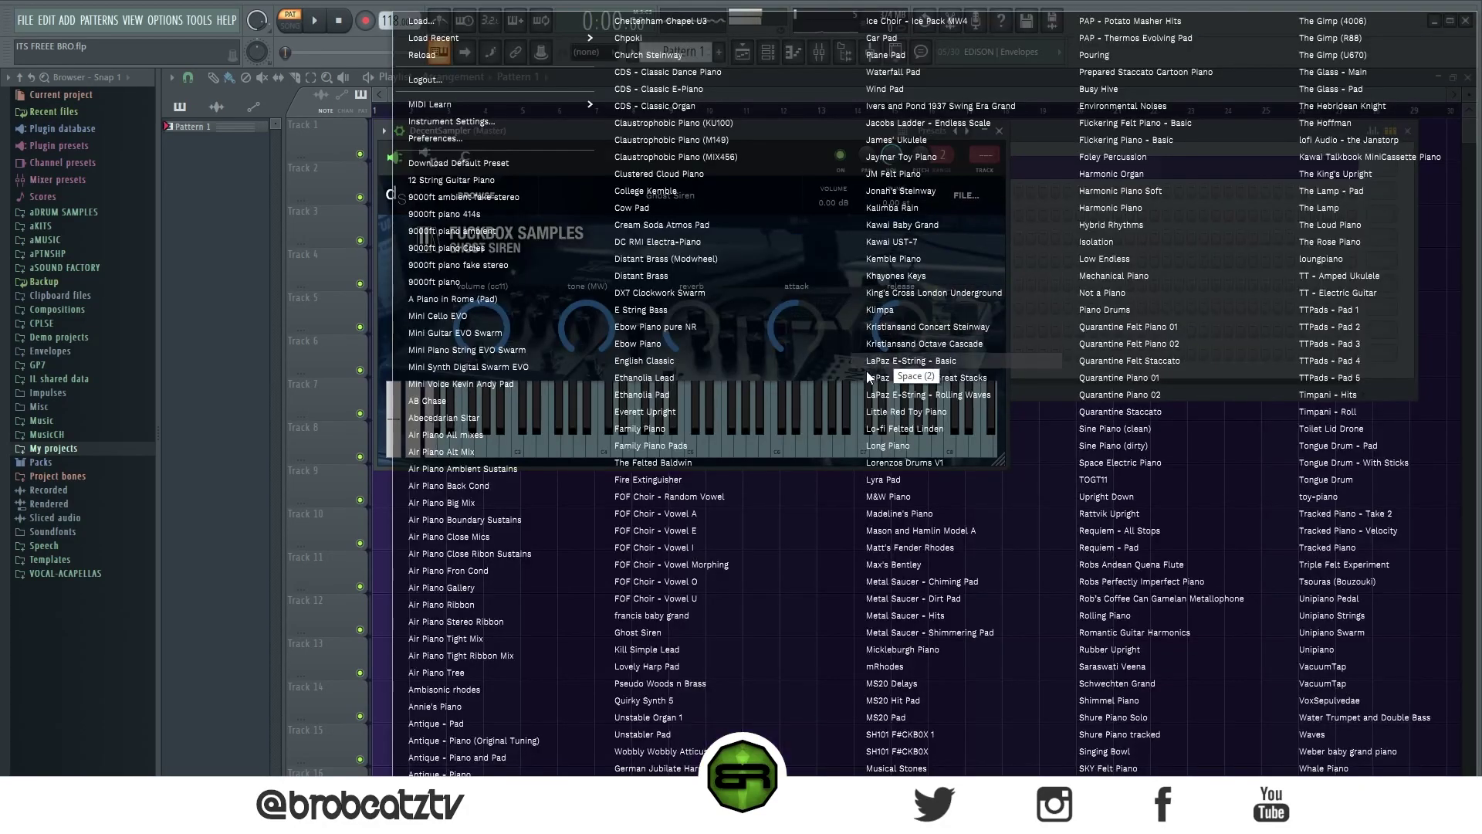
{"action": "left_click", "coordinate": [880, 429]}
{"action": "left_click", "coordinate": [679, 443]}
{"action": "key", "text": "space"}
{"action": "double_click", "coordinate": [670, 440]}
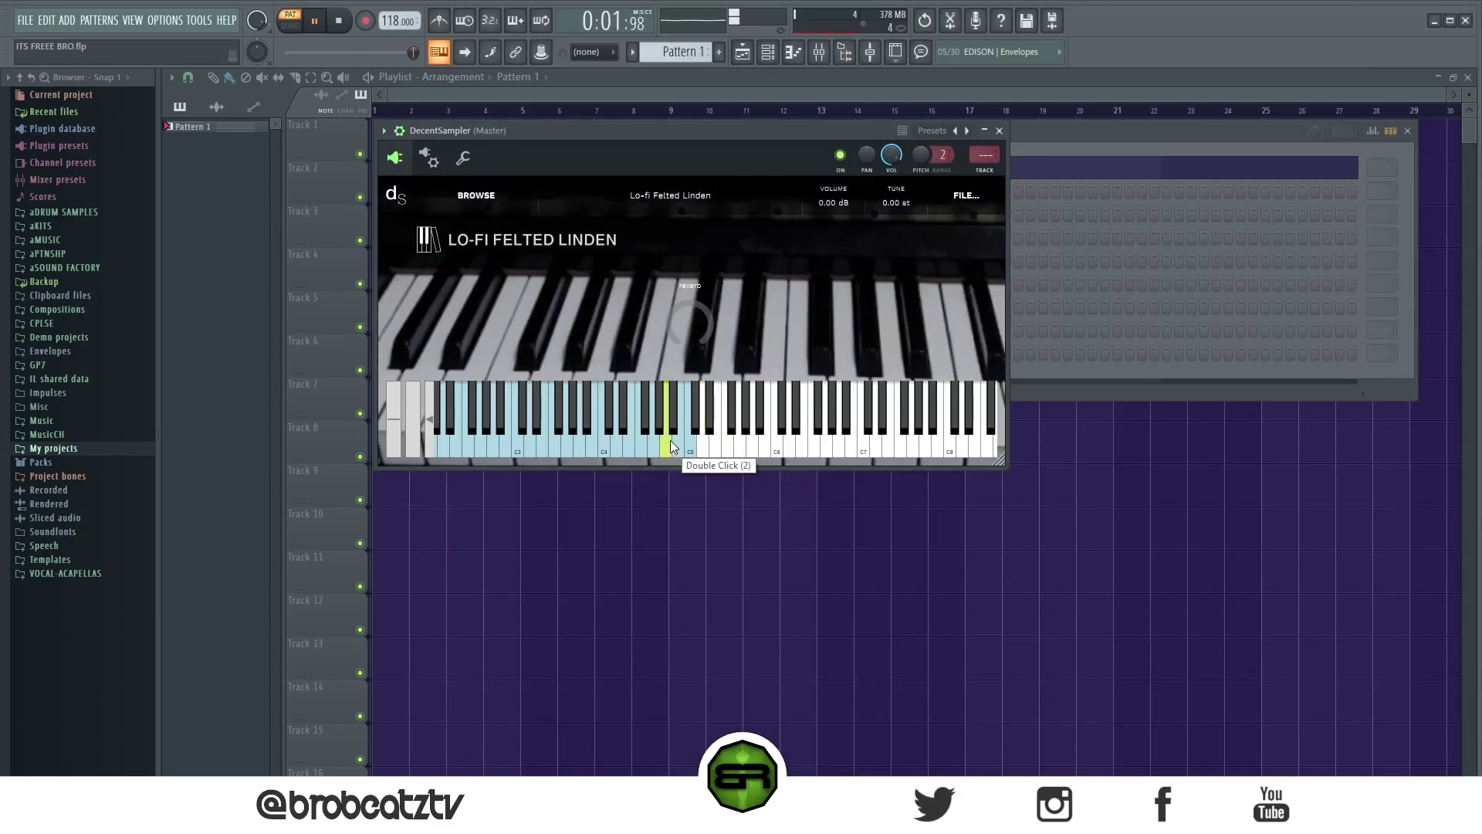
Stop playback and look further through DecentSampler's preset list
{"action": "left_click", "coordinate": [963, 198]}
{"action": "key", "text": "space"}
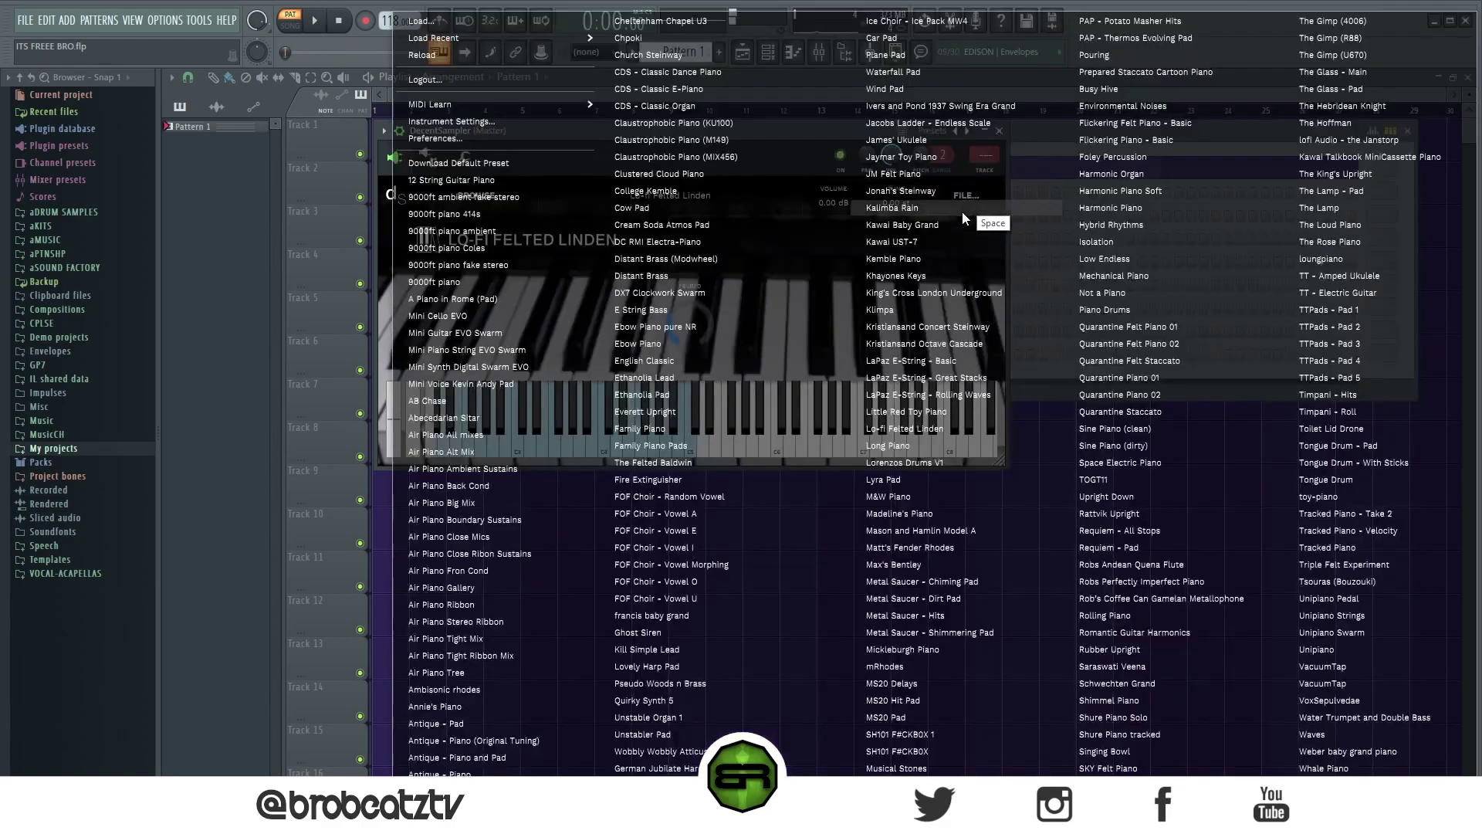
{"action": "scroll", "coordinate": [970, 396], "scroll_direction": "down", "scroll_amount": 7}
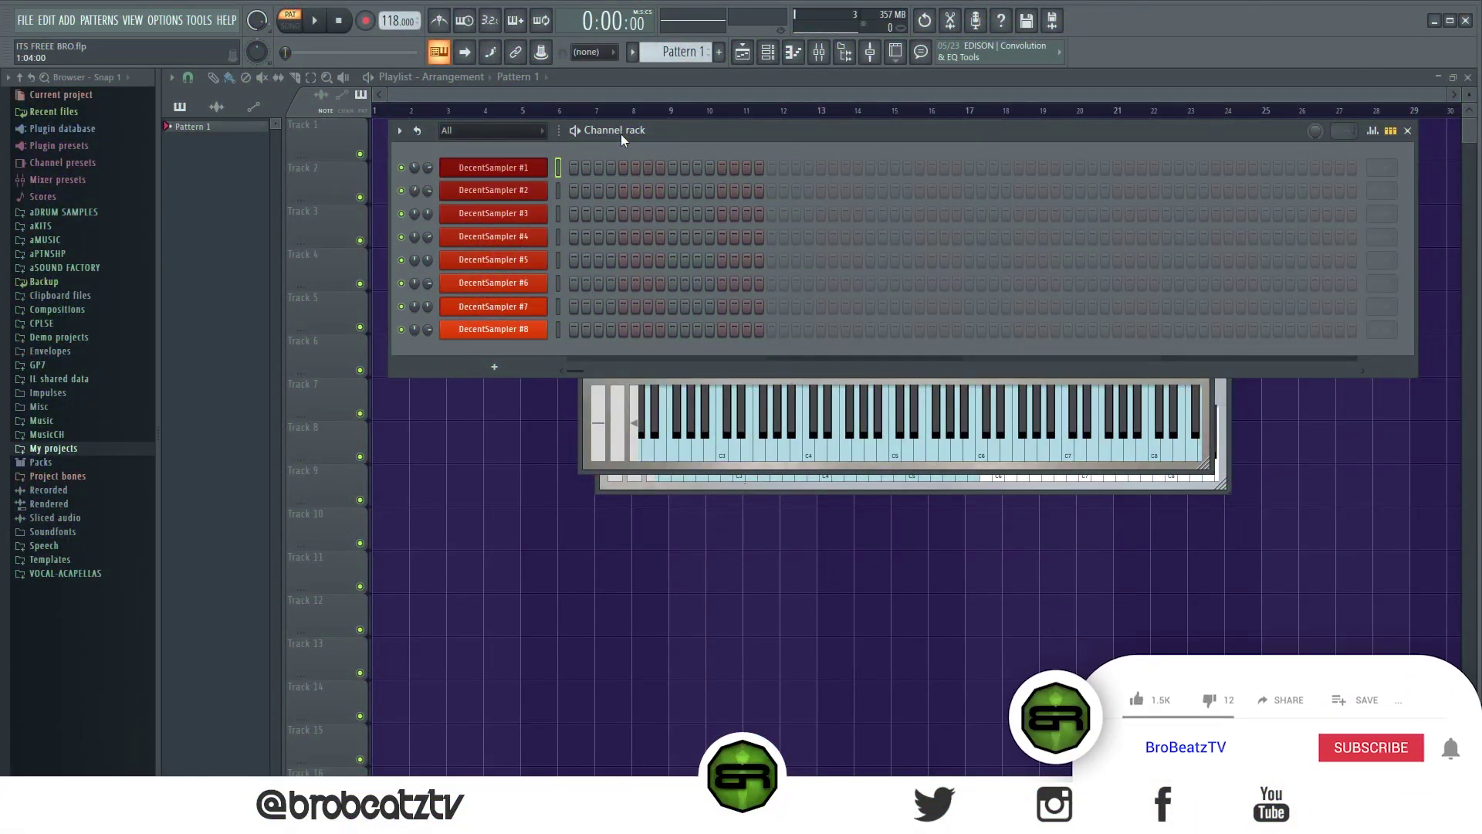
Open the DecentSampler #1 channel, audition several of its notes, and open the DecentSampler #7 channel
{"action": "double_click", "coordinate": [528, 173]}
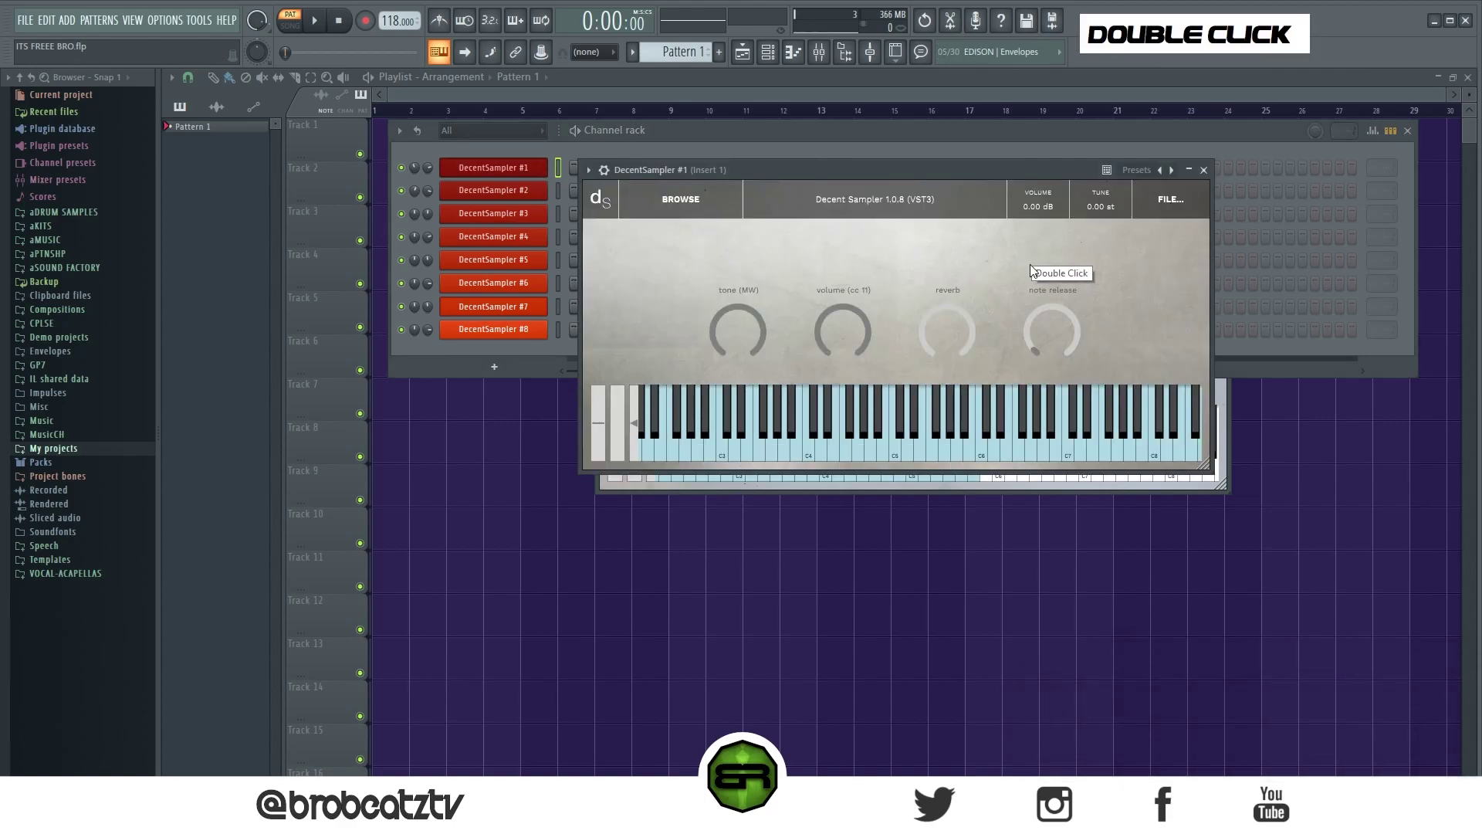
{"action": "double_click", "coordinate": [1072, 441]}
{"action": "left_click_drag", "start_coordinate": [836, 449], "coordinate": [831, 439]}
{"action": "double_click", "coordinate": [950, 334]}
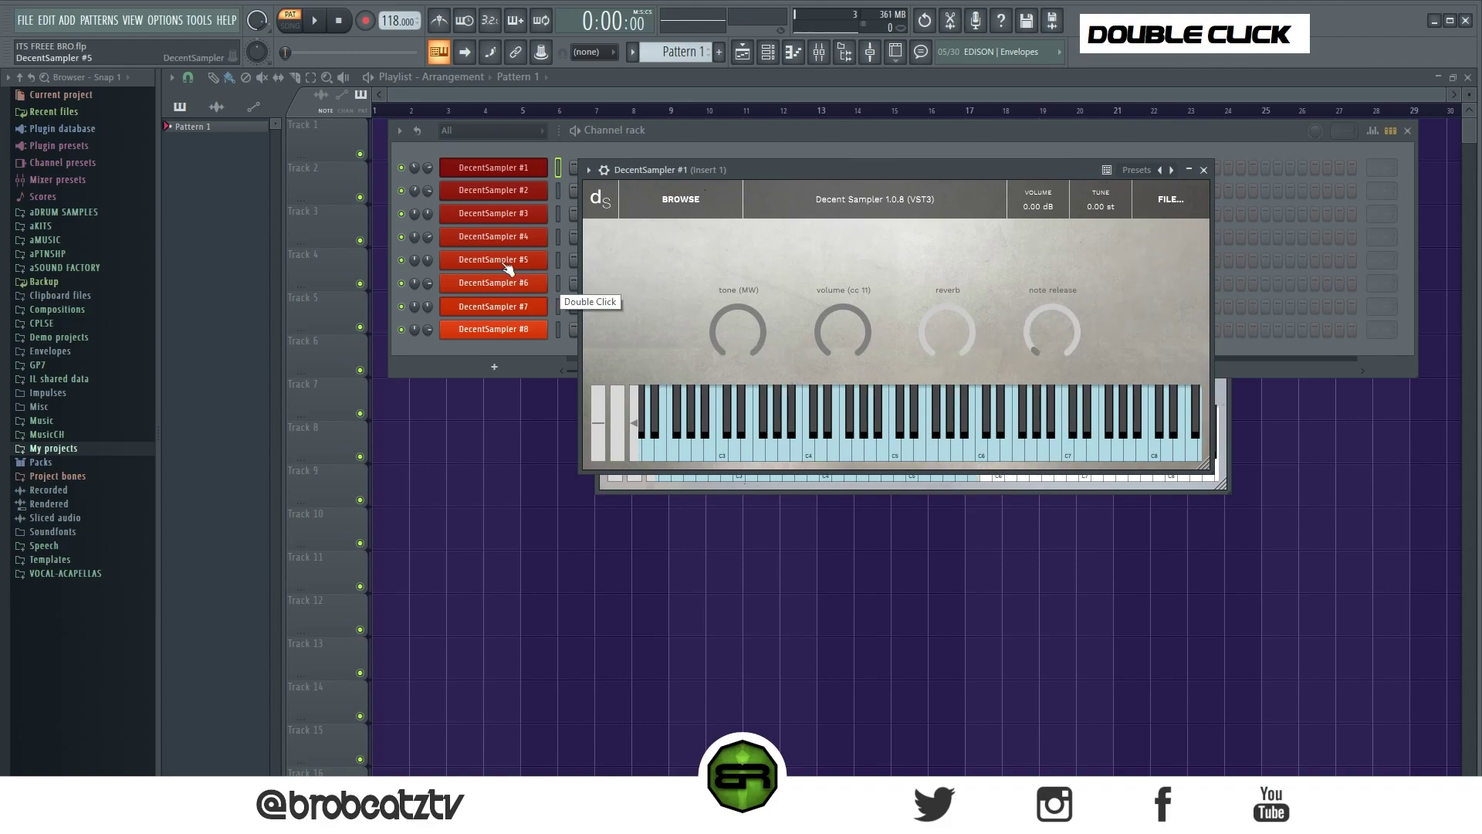
{"action": "left_click", "coordinate": [512, 306]}
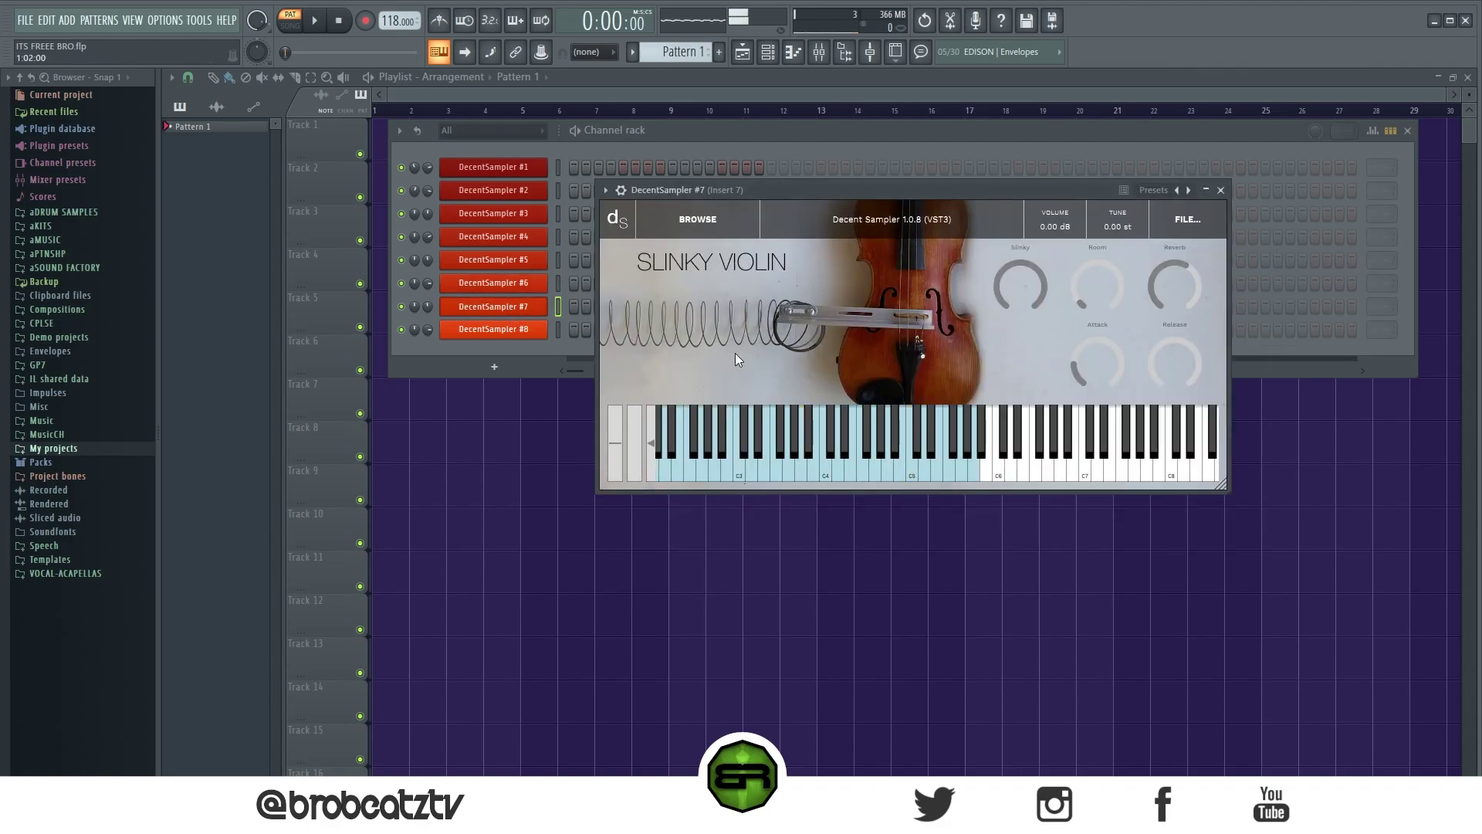
Open the piano roll of the DecentSampler #1 channel at a zoom suited to drawing notes around octaves 4 and 5
{"action": "right_click", "coordinate": [495, 169]}
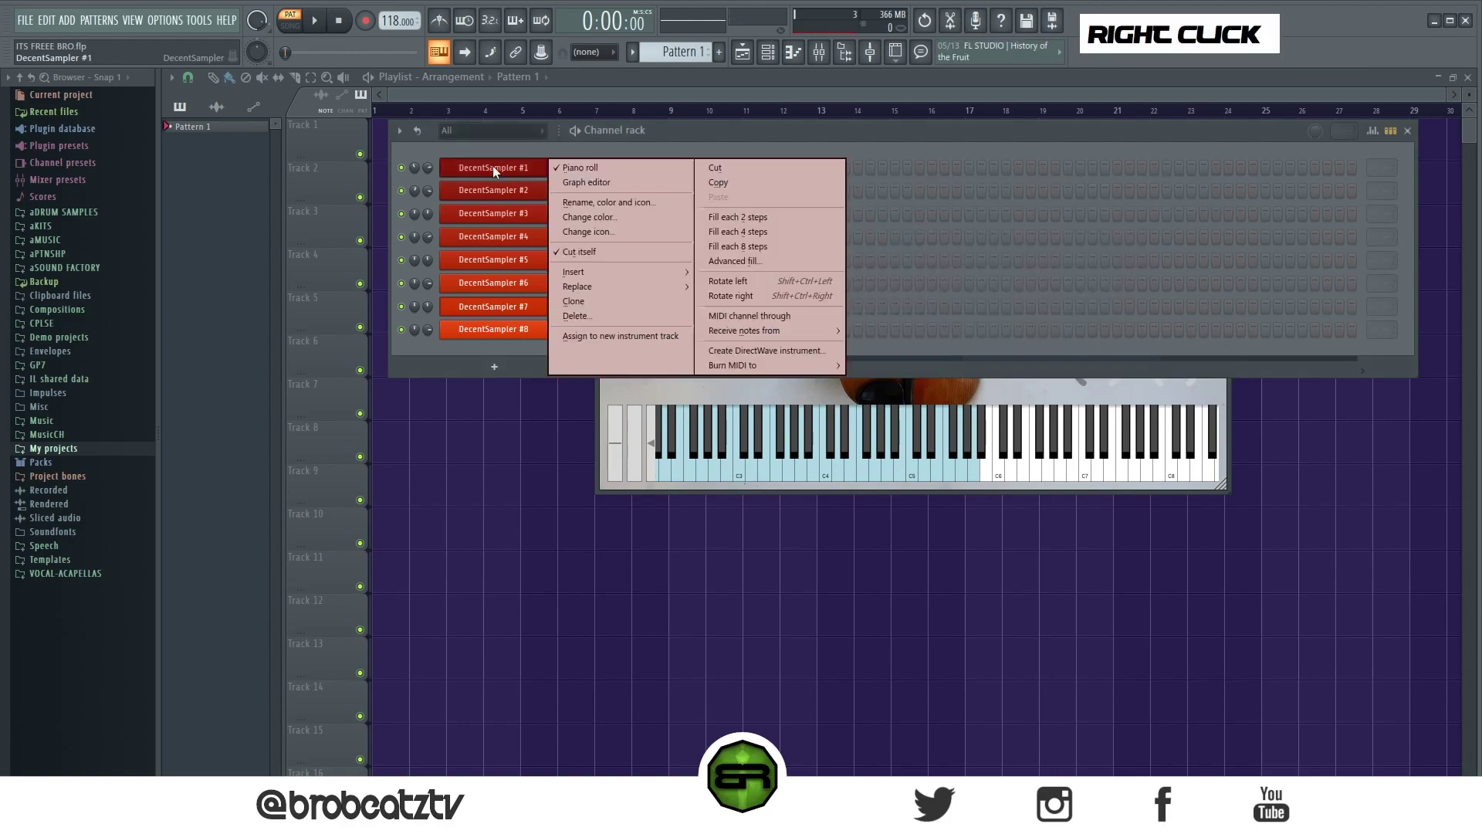
{"action": "left_click", "coordinate": [563, 169]}
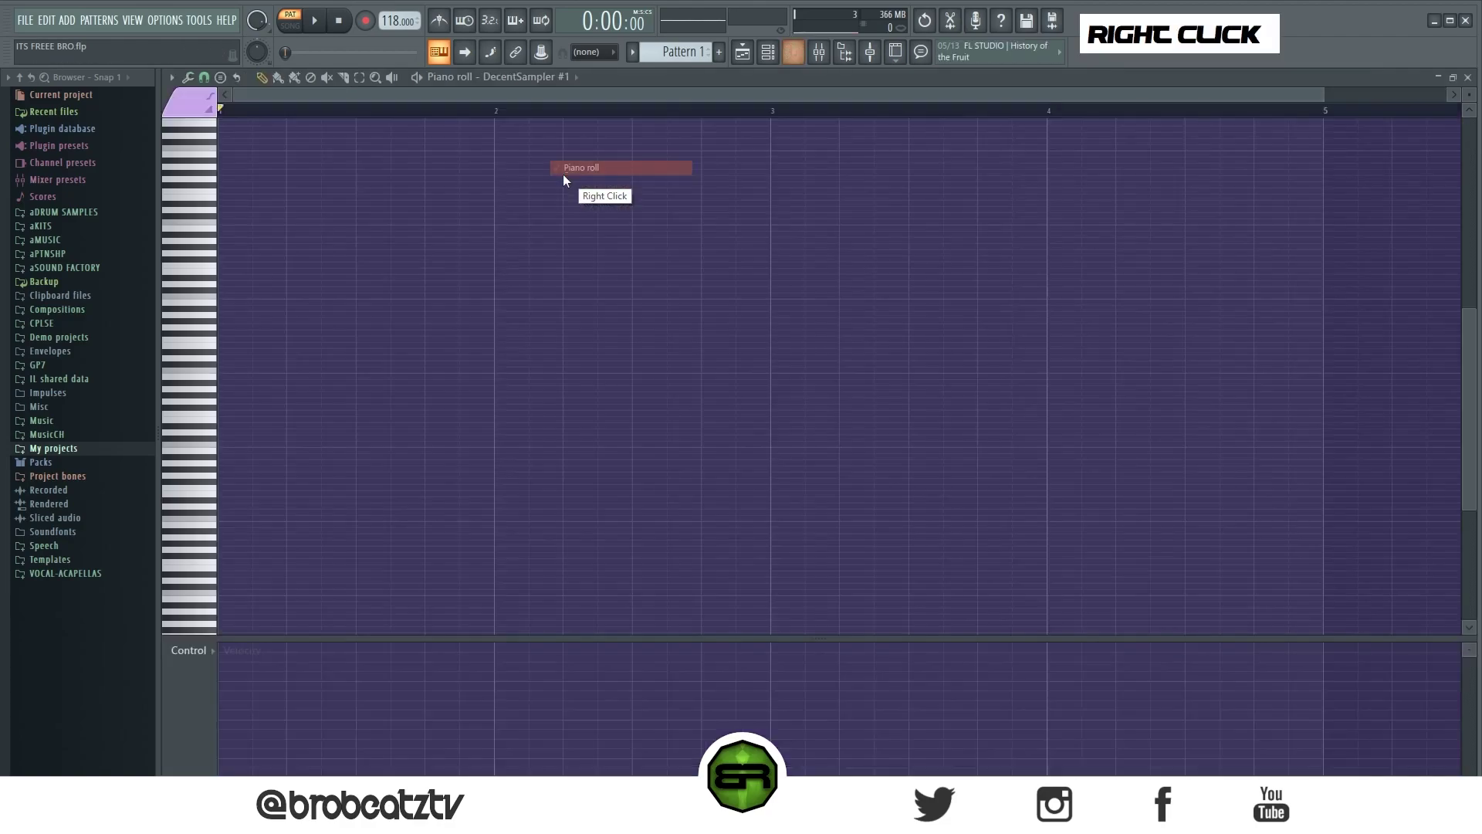
{"action": "right_click", "coordinate": [1468, 98]}
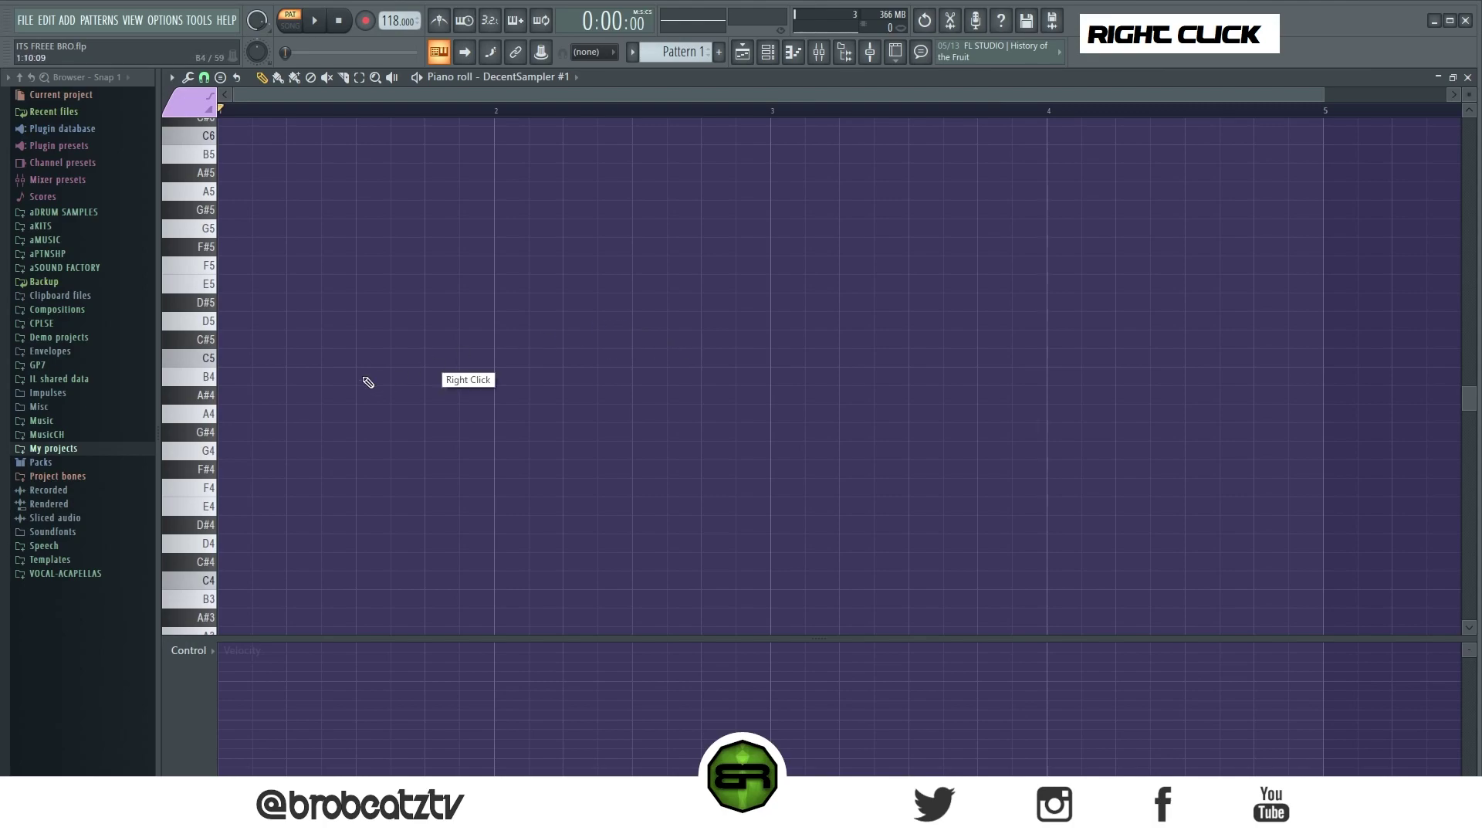
{"action": "scroll", "coordinate": [380, 379], "scroll_direction": "up", "scroll_amount": 1}
Build a B4, D5 and F#5 chord at the start of bar 1, removing the trial notes on D#5, E5 and F5
{"action": "left_click", "coordinate": [267, 432]}
{"action": "left_click", "coordinate": [258, 376]}
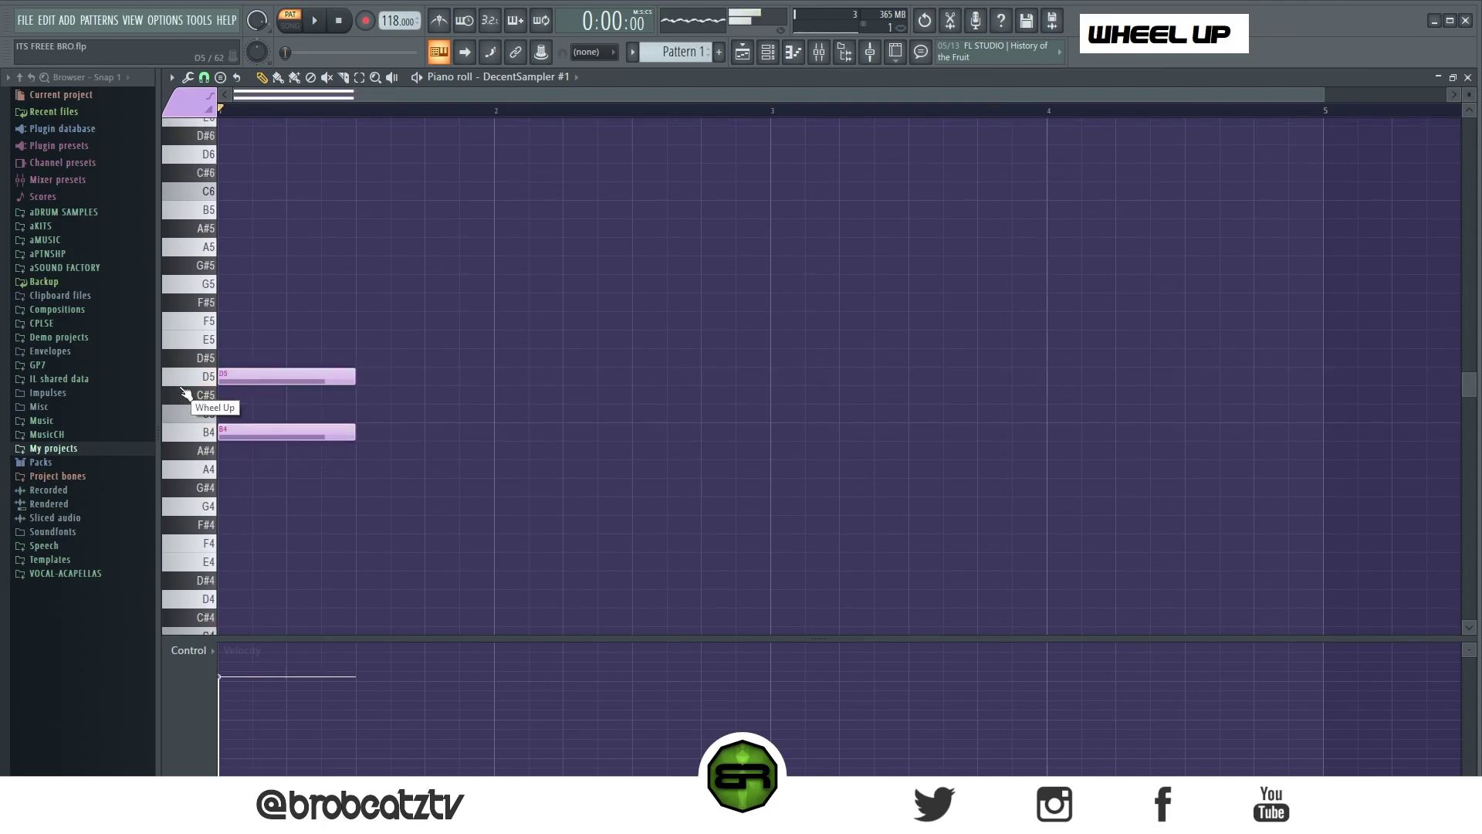
{"action": "left_click", "coordinate": [239, 358]}
{"action": "left_click", "coordinate": [236, 340]}
{"action": "left_click", "coordinate": [234, 322]}
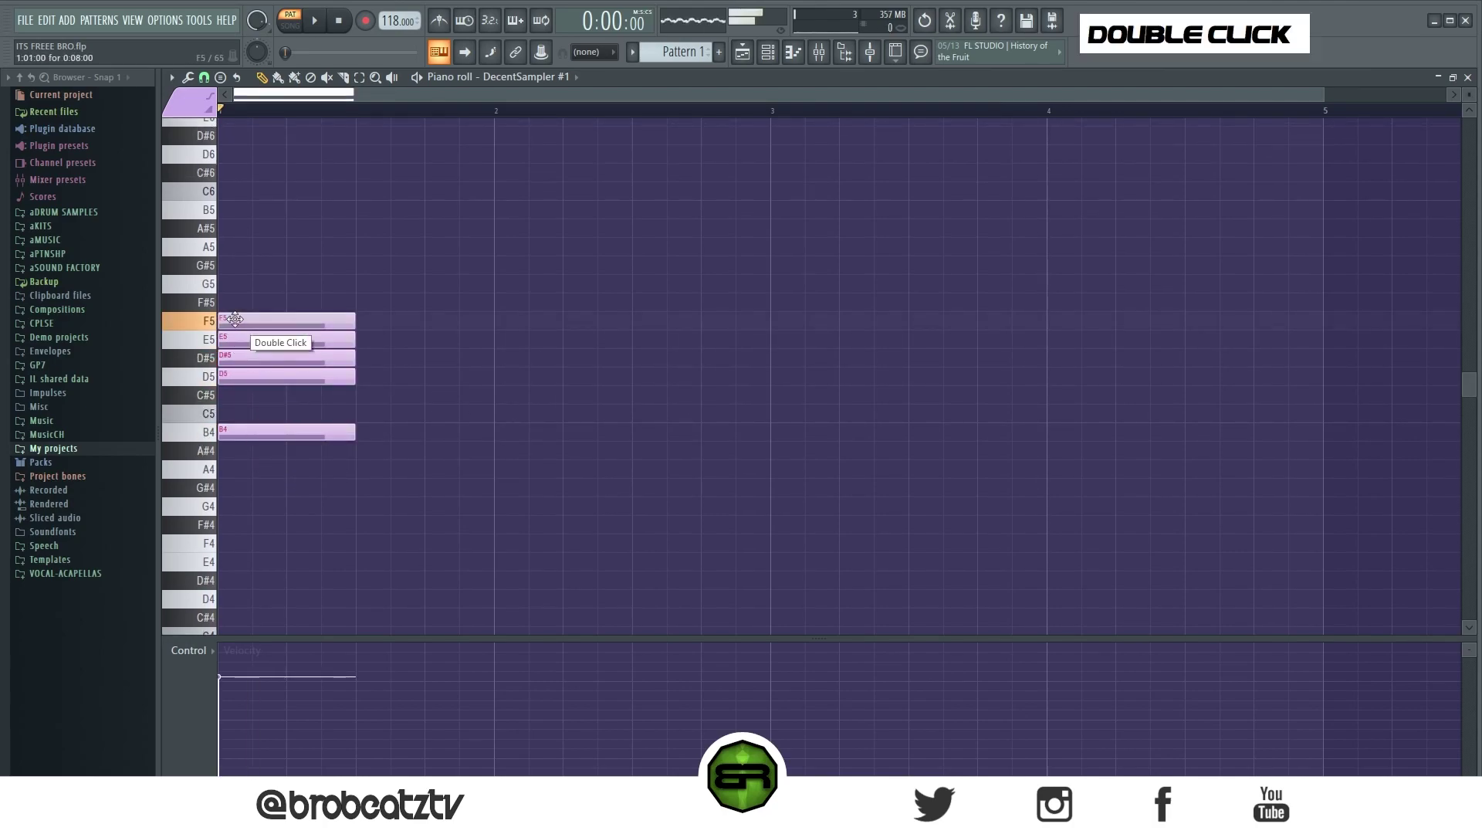
{"action": "left_click", "coordinate": [231, 302]}
{"action": "left_click_drag", "start_coordinate": [234, 321], "coordinate": [239, 357]}
Lengthen all three chord notes to fill bar 1 and deselect them
{"action": "left_click_drag", "start_coordinate": [419, 275], "coordinate": [494, 432]}
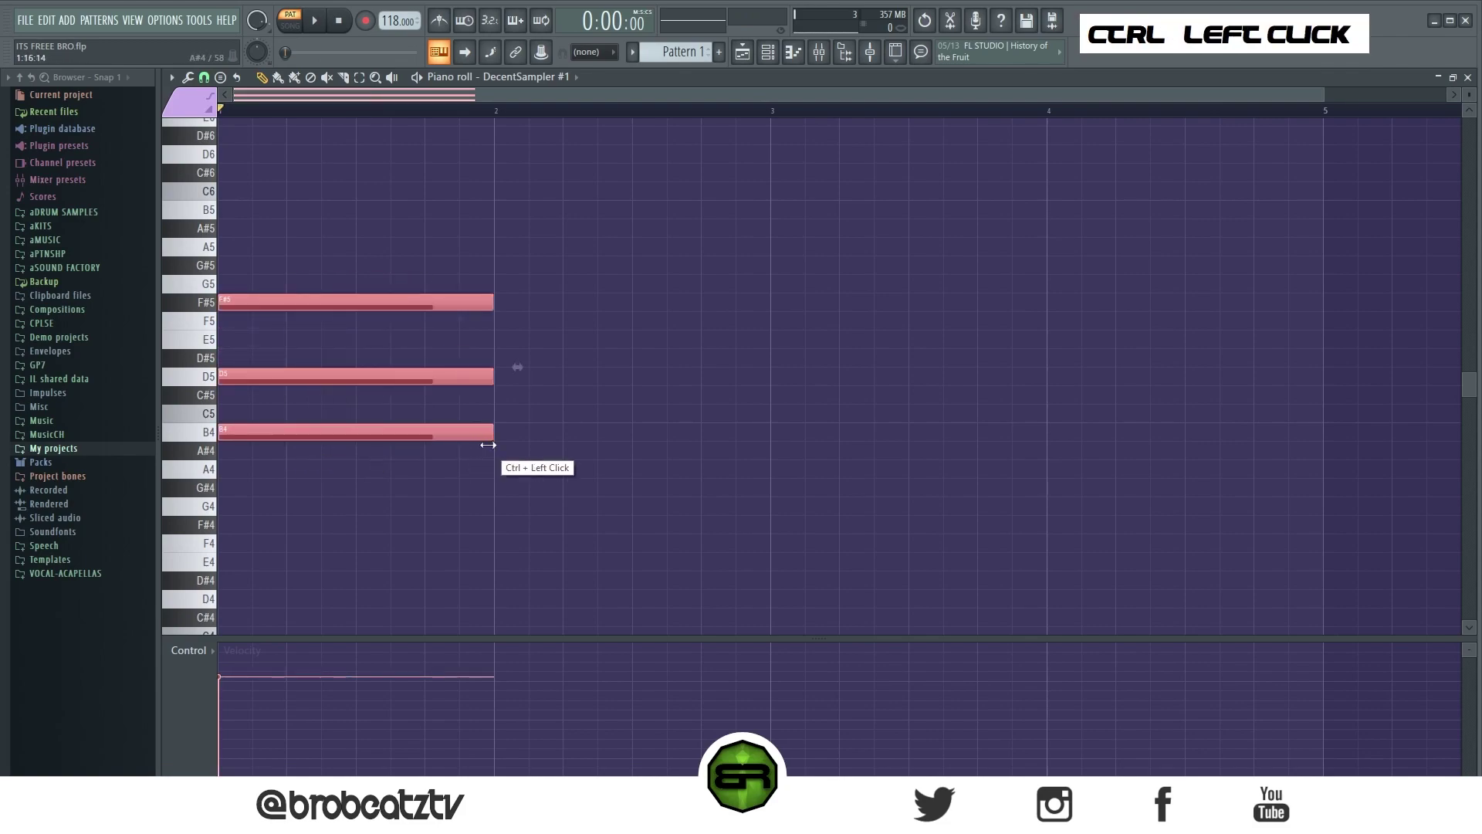
{"action": "right_click", "coordinate": [545, 422]}
{"action": "key", "text": "ctrl"}
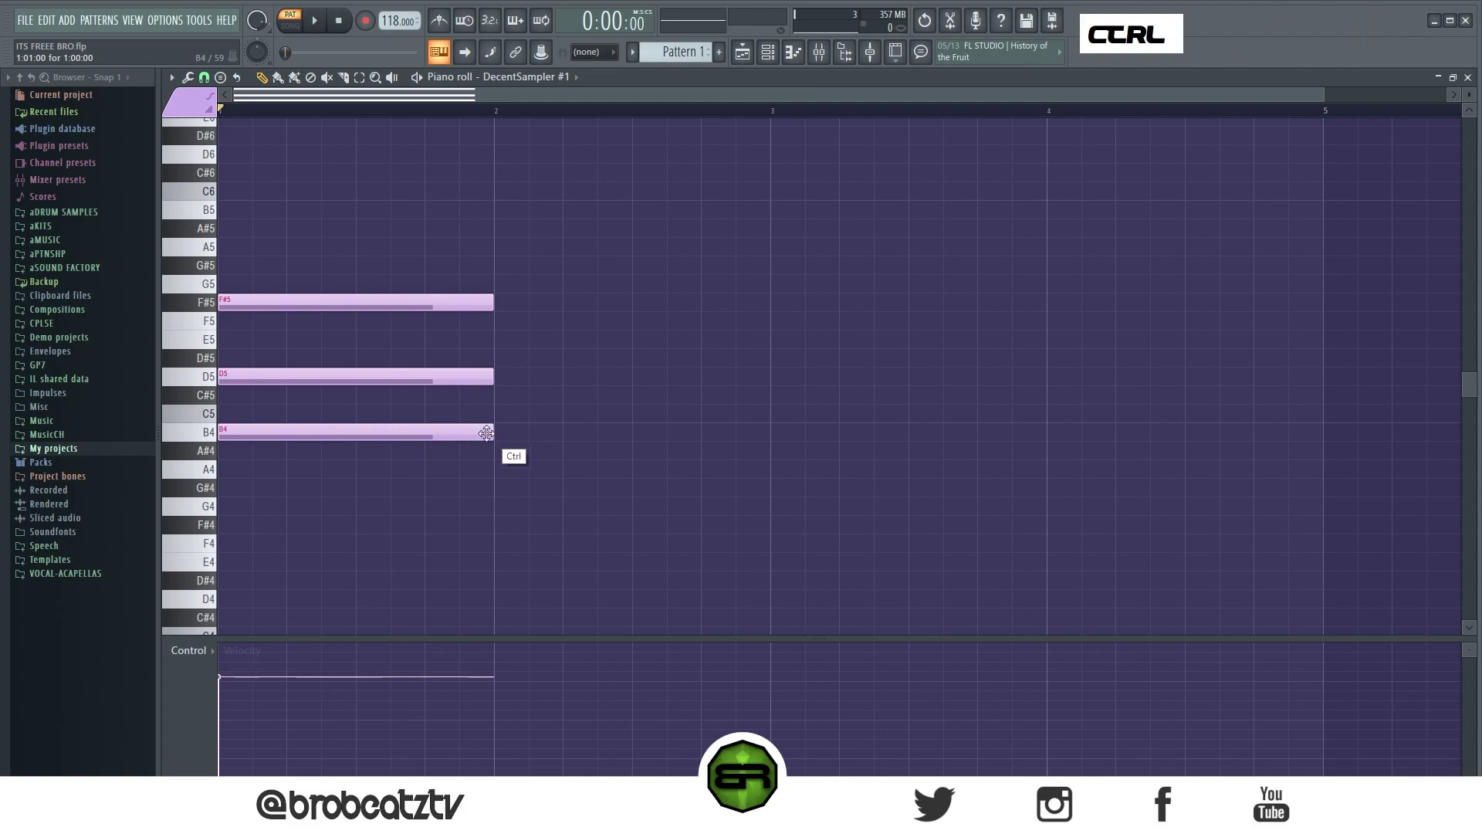
Duplicate the F#5 note, transpose the copy down one octave to F#4, and move it to bar 2
{"action": "left_click", "coordinate": [309, 305], "text": "ctrl"}
{"action": "left_click", "coordinate": [257, 307], "text": "shift"}
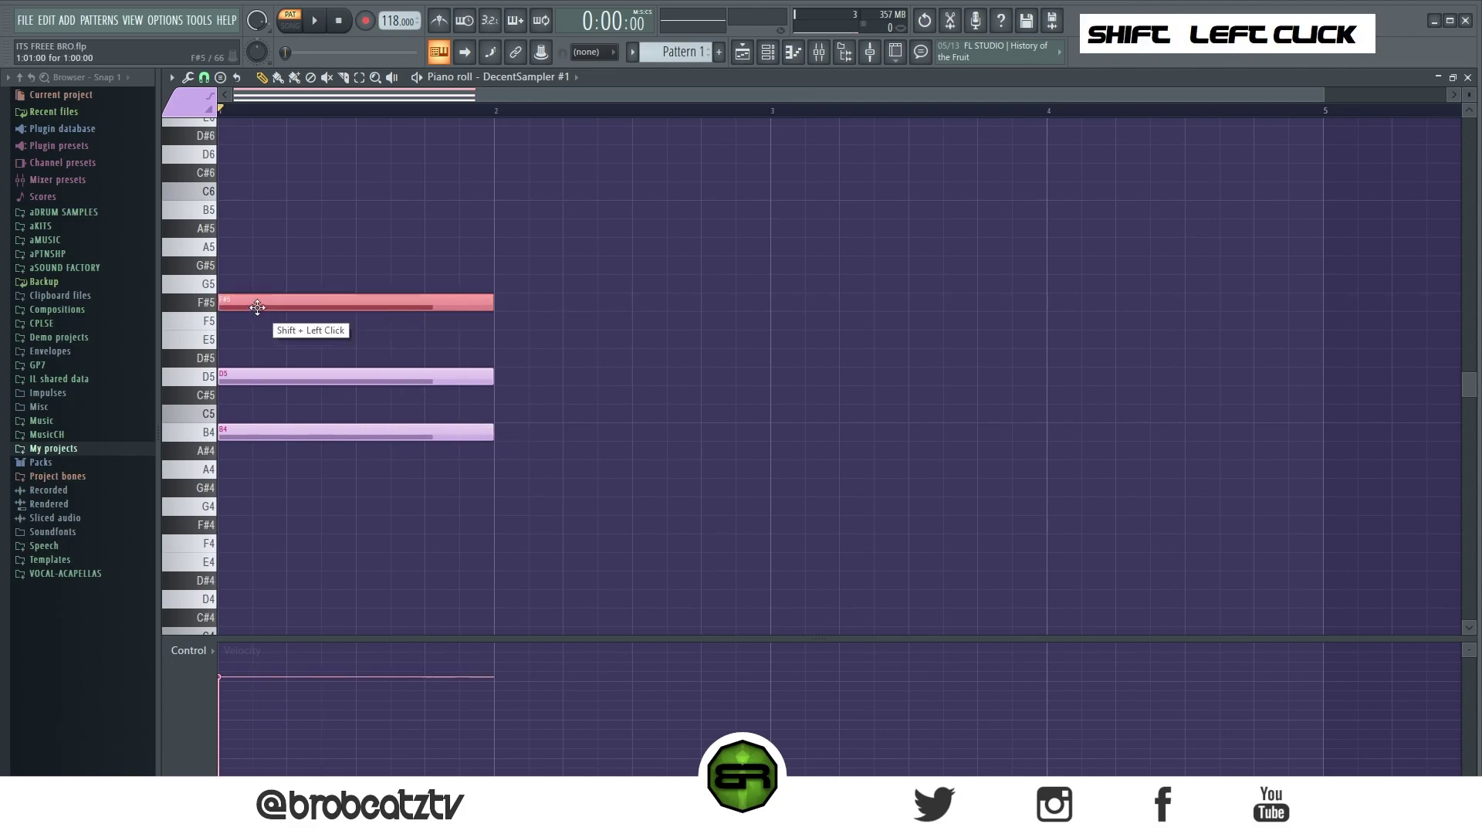
{"action": "key", "text": "ctrl+Down"}
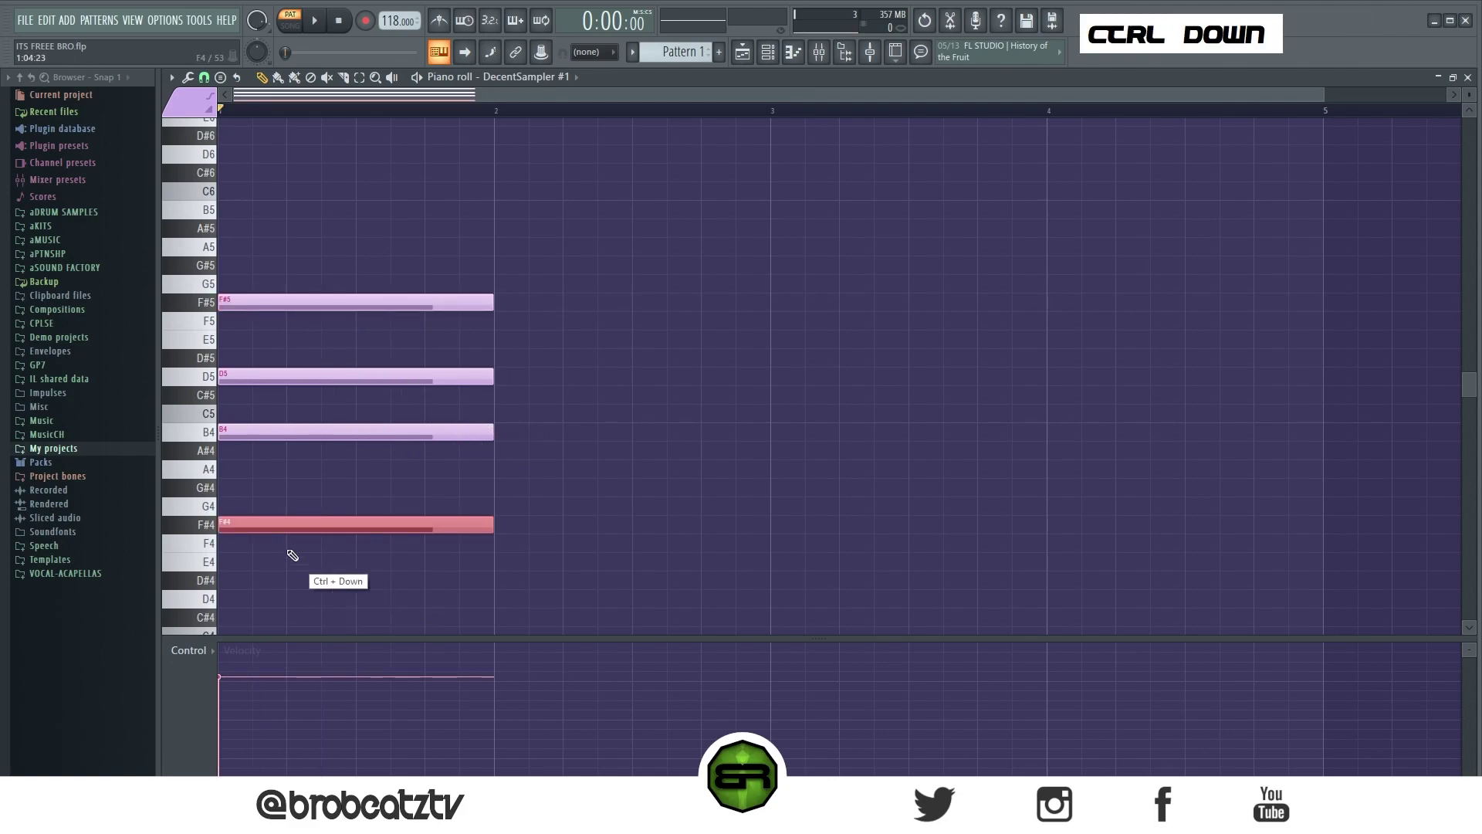
{"action": "left_click_drag", "start_coordinate": [267, 531], "coordinate": [530, 526]}
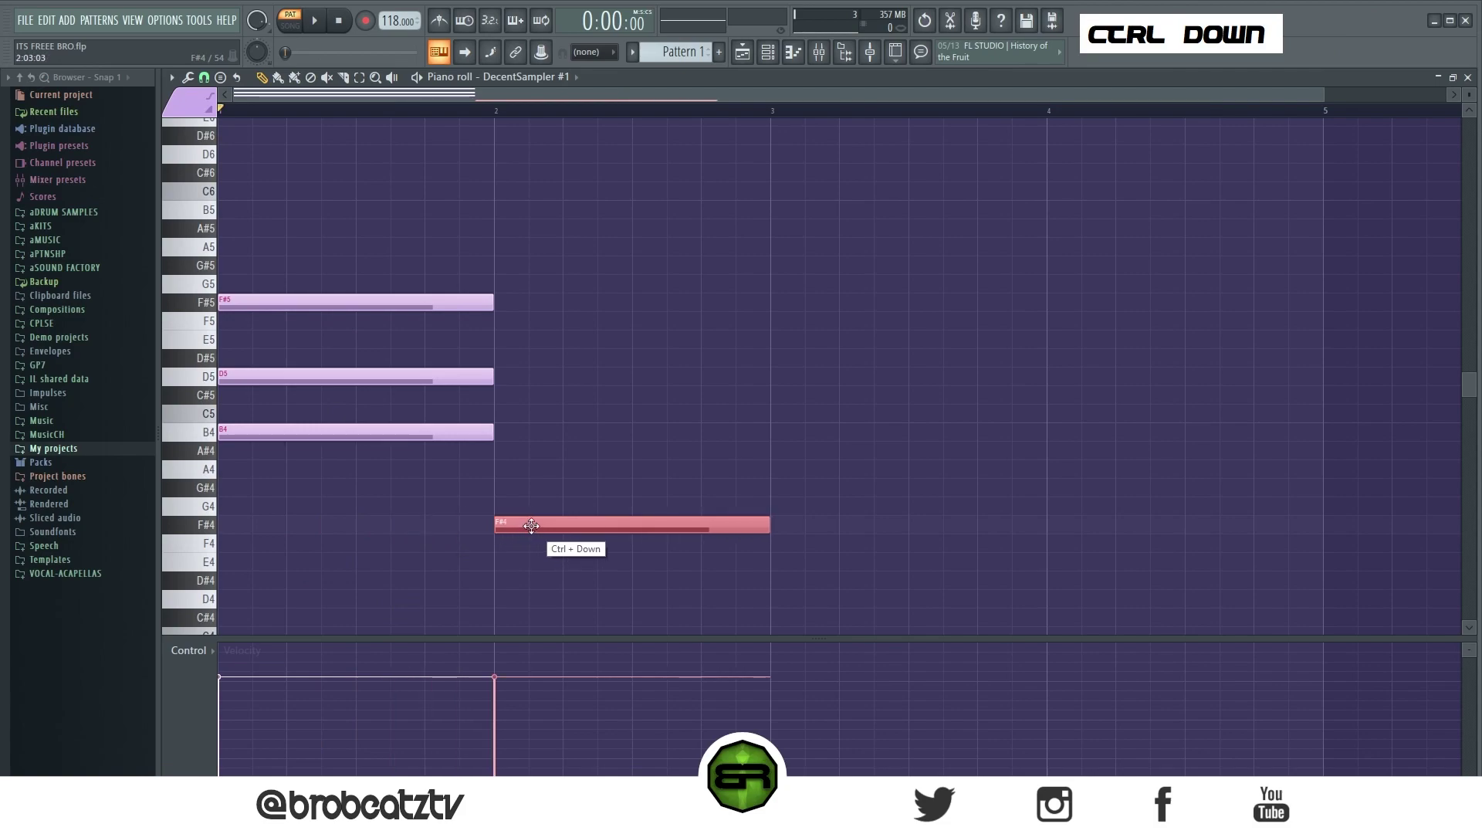
Copy the F#4 note from bar 2 to E4 in bar 4
{"action": "left_click", "coordinate": [524, 527], "text": "ctrl"}
{"action": "left_click", "coordinate": [514, 527], "text": "shift"}
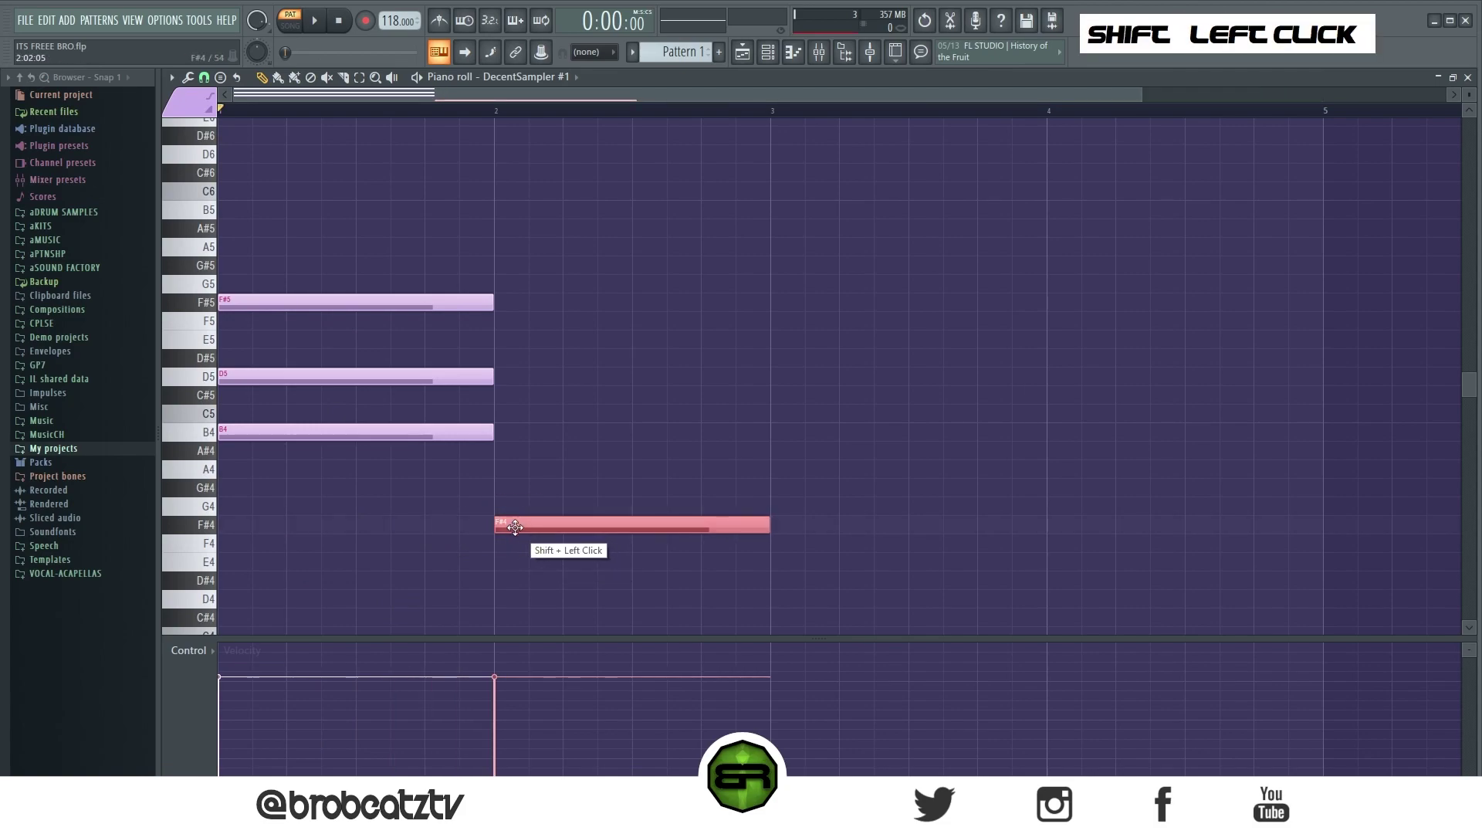
{"action": "left_click_drag", "start_coordinate": [511, 525], "coordinate": [1066, 569]}
Place a one-bar G4 note in bar 3 of the piano roll
{"action": "right_click", "coordinate": [781, 520]}
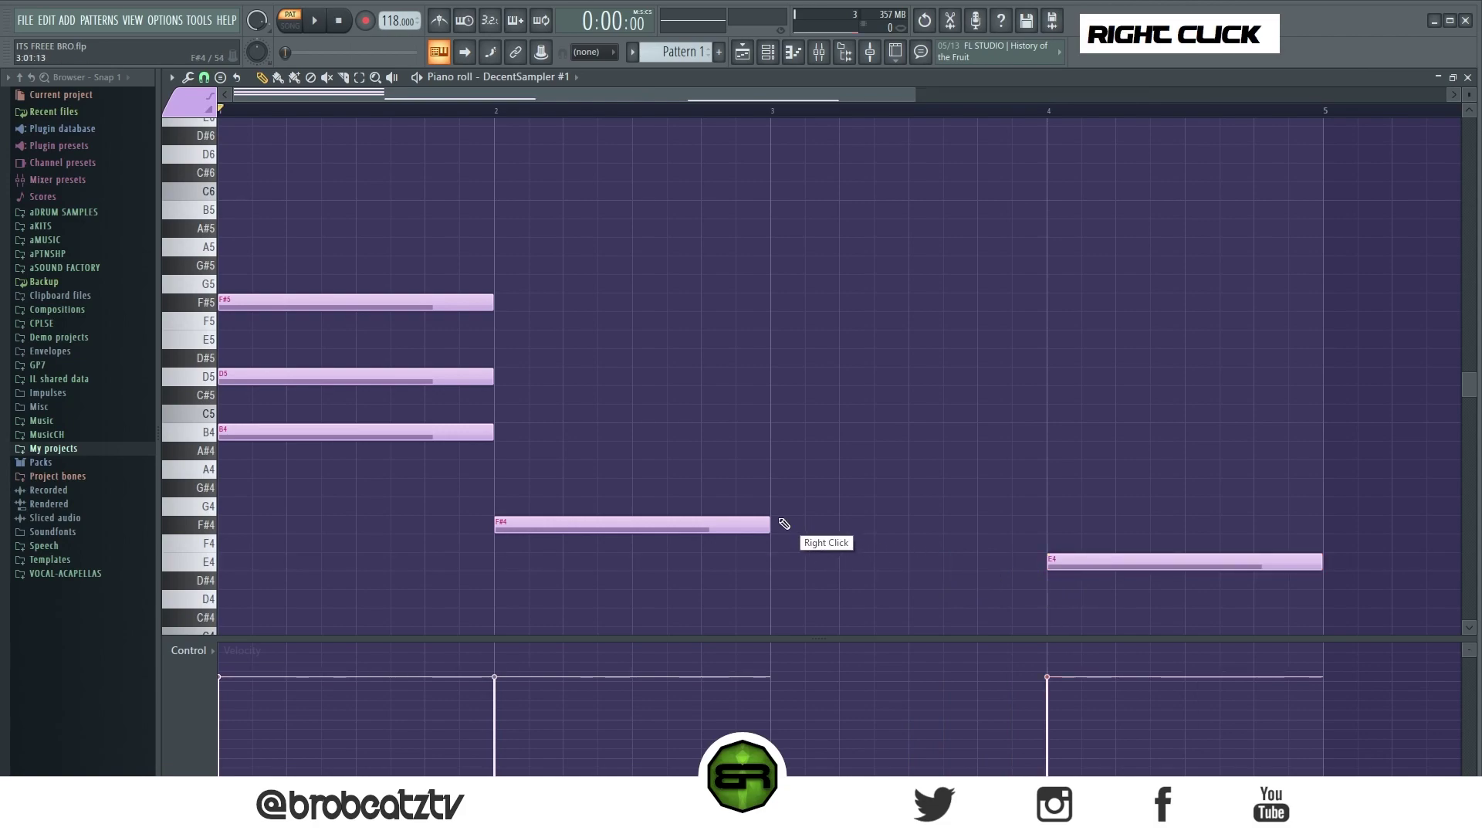
{"action": "left_click", "coordinate": [778, 506]}
{"action": "left_click_drag", "start_coordinate": [718, 502], "coordinate": [791, 528]}
{"action": "right_click", "coordinate": [791, 525]}
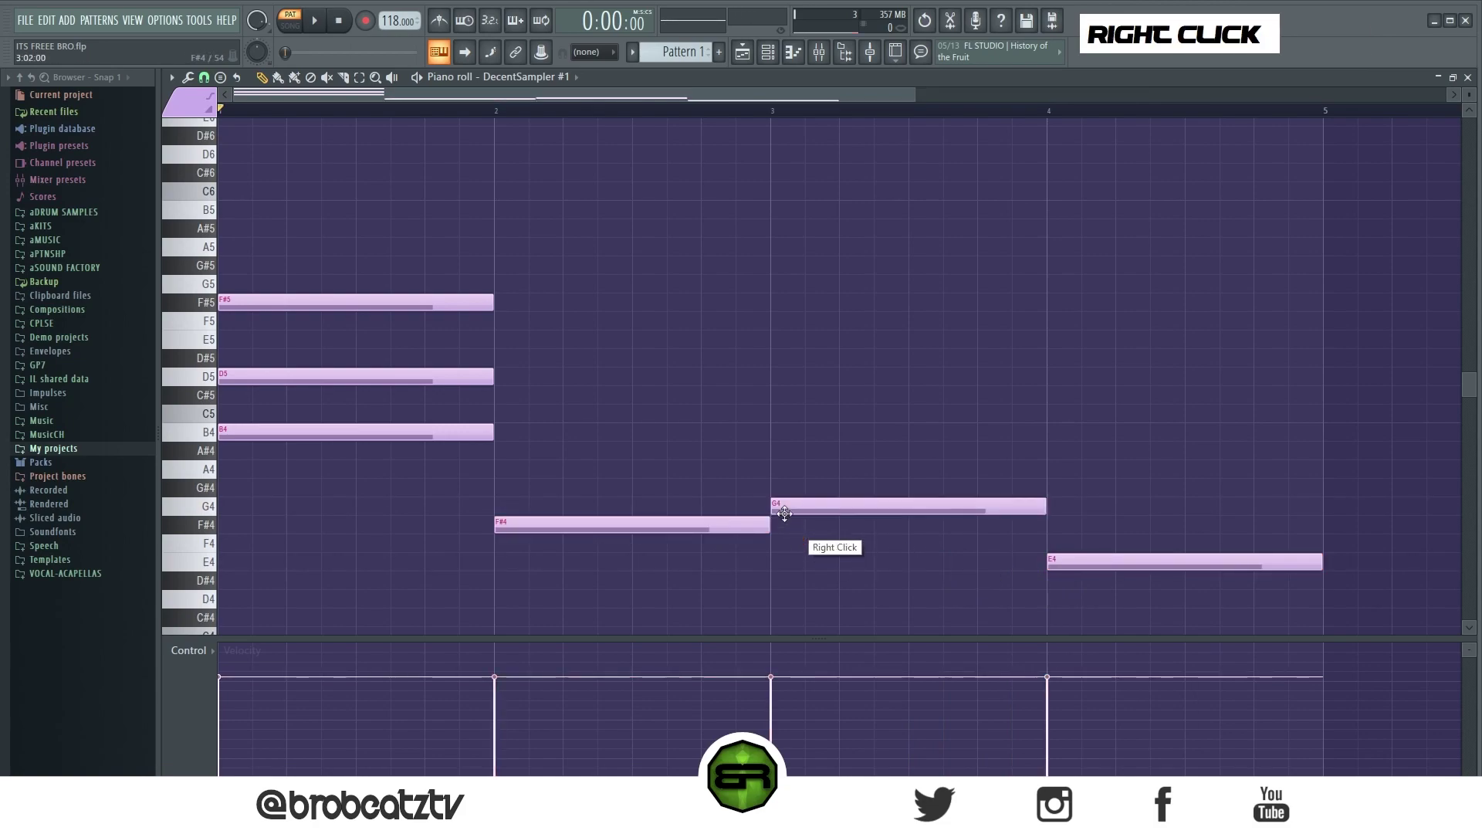
Place a one-bar A4 note above the G4 in bar 3
{"action": "left_click", "coordinate": [780, 473]}
{"action": "left_click", "coordinate": [482, 433], "text": "ctrl"}
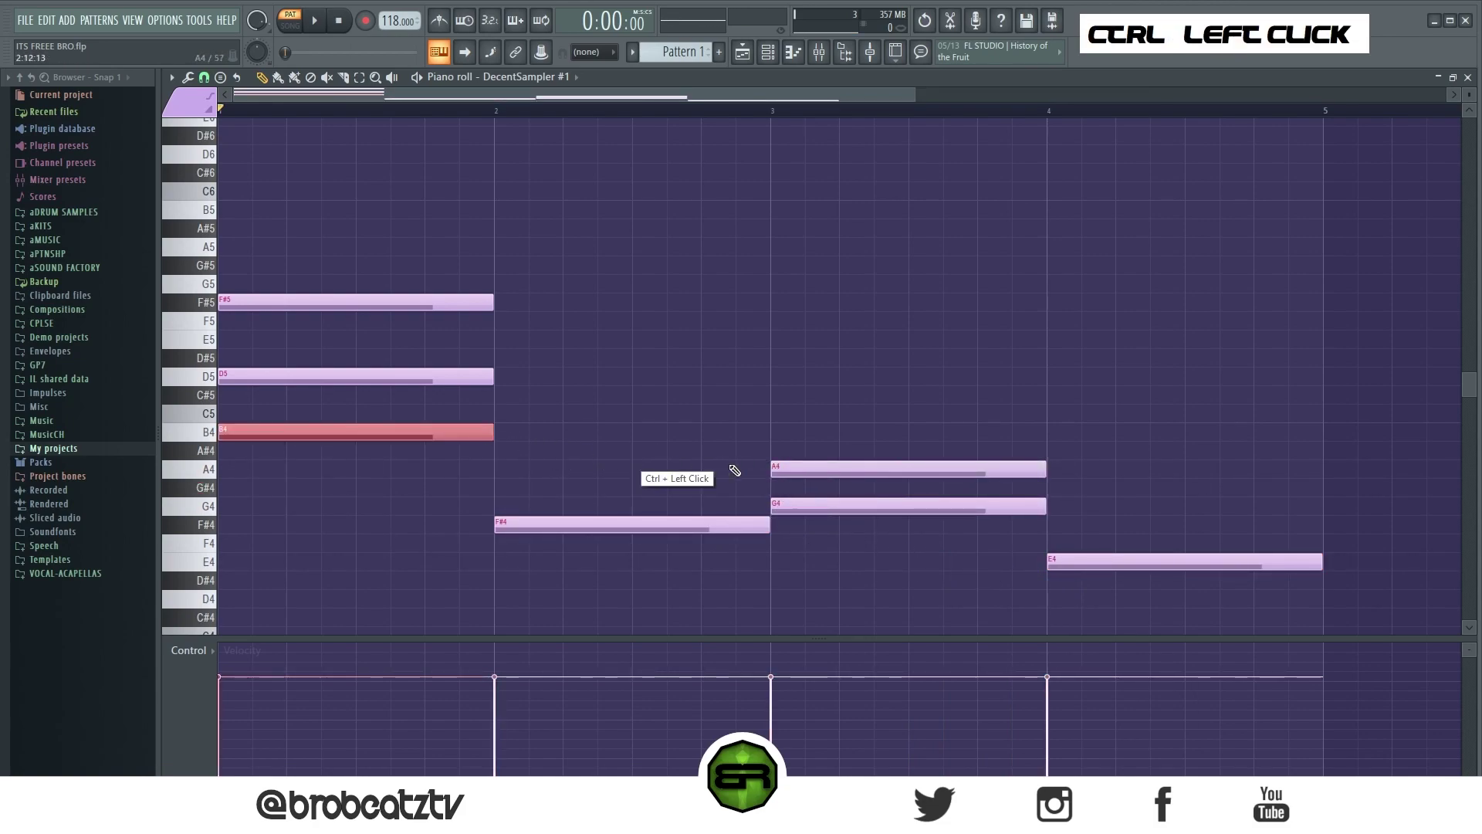
{"action": "left_click", "coordinate": [784, 469], "text": "ctrl+shift"}
{"action": "left_click", "coordinate": [785, 506], "text": "ctrl+shift"}
{"action": "left_click", "coordinate": [741, 525], "text": "ctrl+shift"}
{"action": "right_click", "coordinate": [830, 551]}
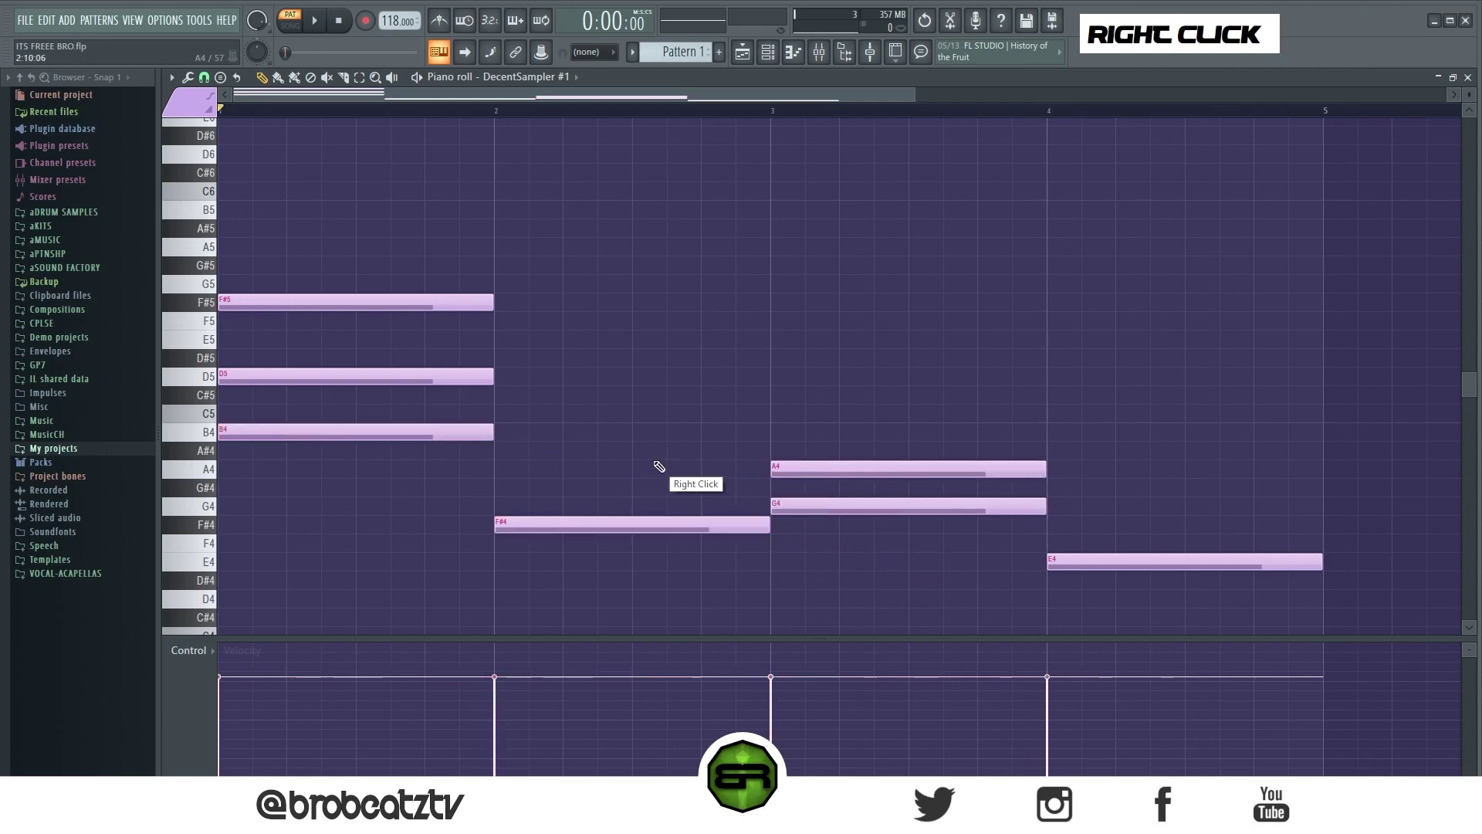
Preview the pattern and add one-bar A4 and C#5 notes above the F#4 in bar 2
{"action": "key", "text": "space"}
{"action": "key", "text": "space"}
{"action": "left_click_drag", "start_coordinate": [453, 288], "coordinate": [606, 530], "text": "ctrl"}
{"action": "right_click", "coordinate": [739, 595]}
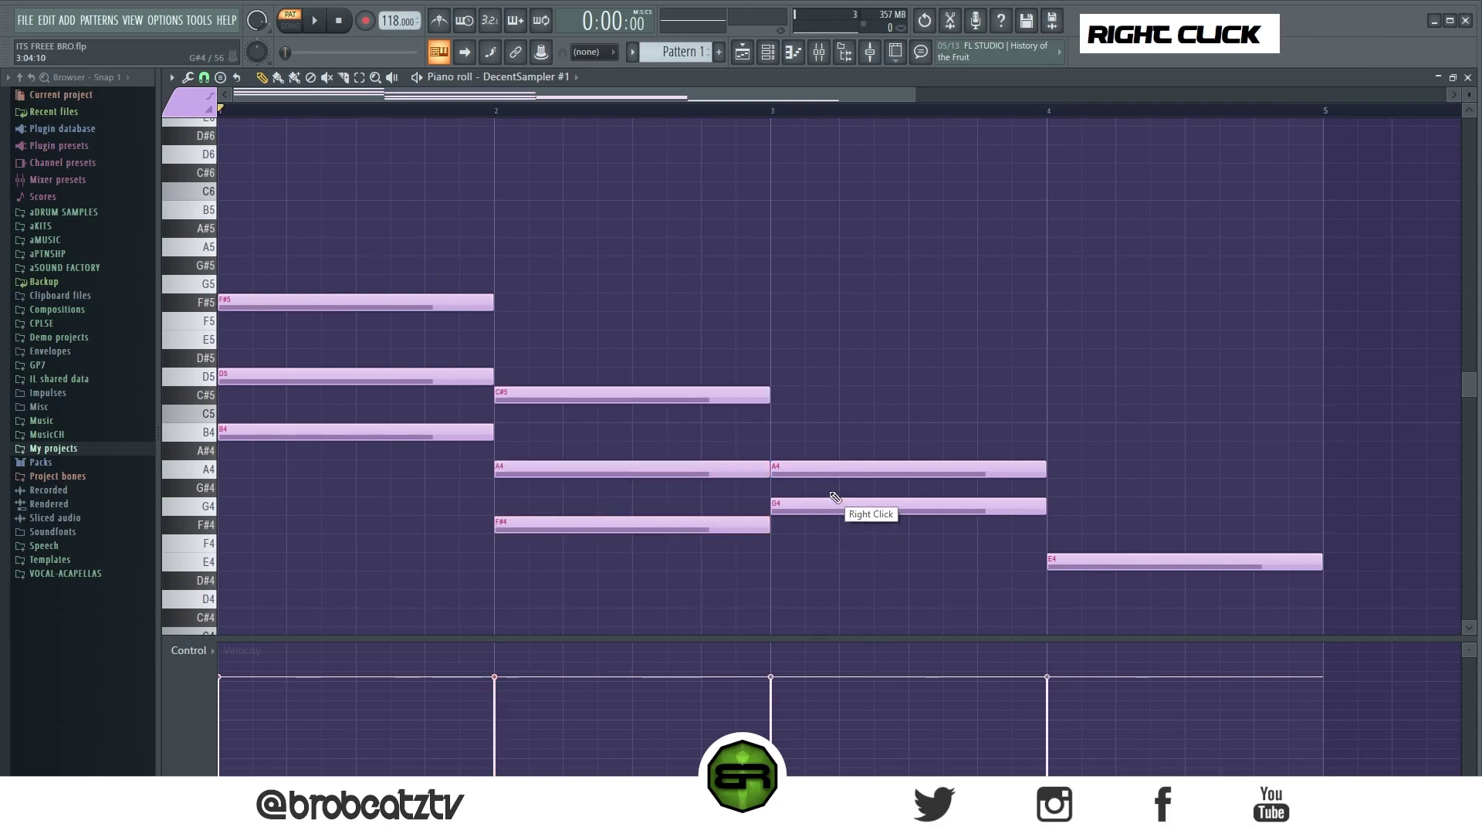
Raise the bar 3 A4 note to B4 and add a one-bar D5 note above it
{"action": "left_click_drag", "start_coordinate": [800, 469], "coordinate": [771, 365]}
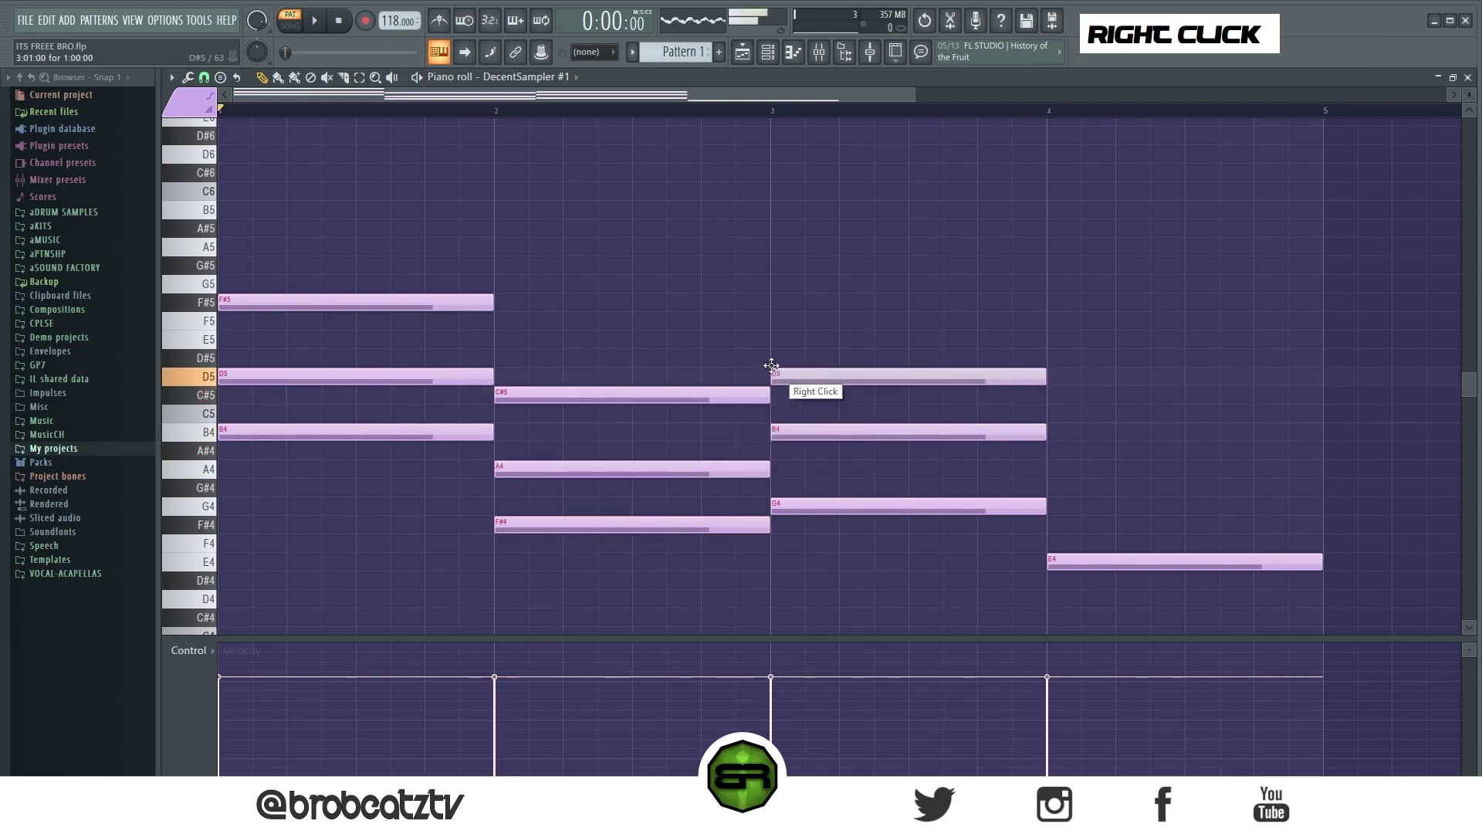
{"action": "left_click_drag", "start_coordinate": [795, 316], "coordinate": [818, 440]}
{"action": "right_click", "coordinate": [970, 549]}
Add one-bar G4 and B4 notes above the E4 in bar 4
{"action": "left_click_drag", "start_coordinate": [638, 370], "coordinate": [617, 533]}
{"action": "left_click_drag", "start_coordinate": [582, 524], "coordinate": [1129, 560]}
{"action": "right_click", "coordinate": [1091, 539]}
Raise the middle note of each of the four chords by one octave and play the pattern
{"action": "left_click", "coordinate": [1077, 506], "text": "ctrl"}
{"action": "left_click", "coordinate": [949, 424], "text": "ctrl+shift"}
{"action": "left_click", "coordinate": [754, 467], "text": "ctrl+shift"}
{"action": "left_click", "coordinate": [432, 377], "text": "ctrl+shift"}
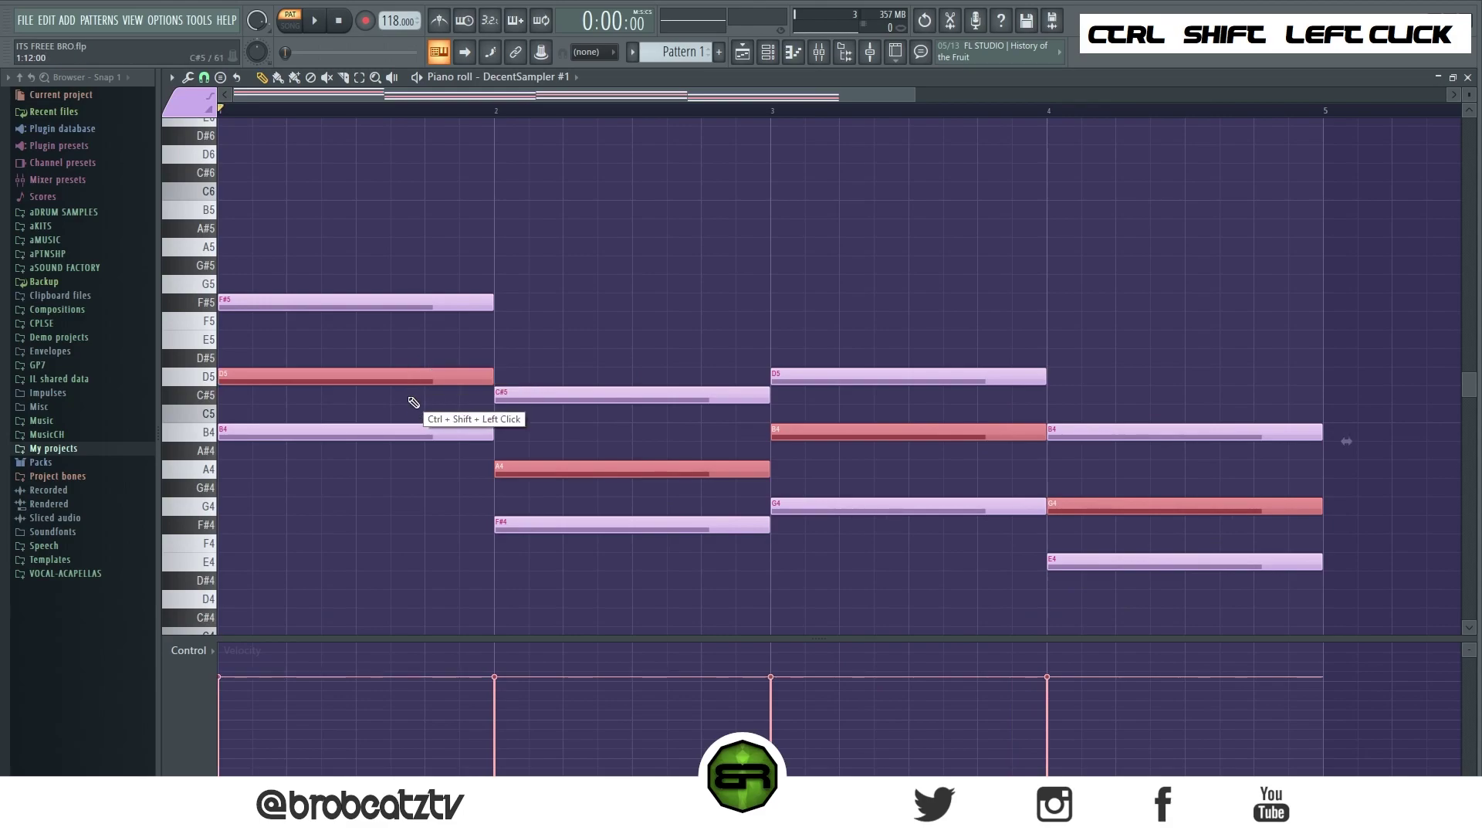
{"action": "key", "text": "ctrl+Up"}
{"action": "key", "text": "space"}
{"action": "right_click", "coordinate": [514, 336]}
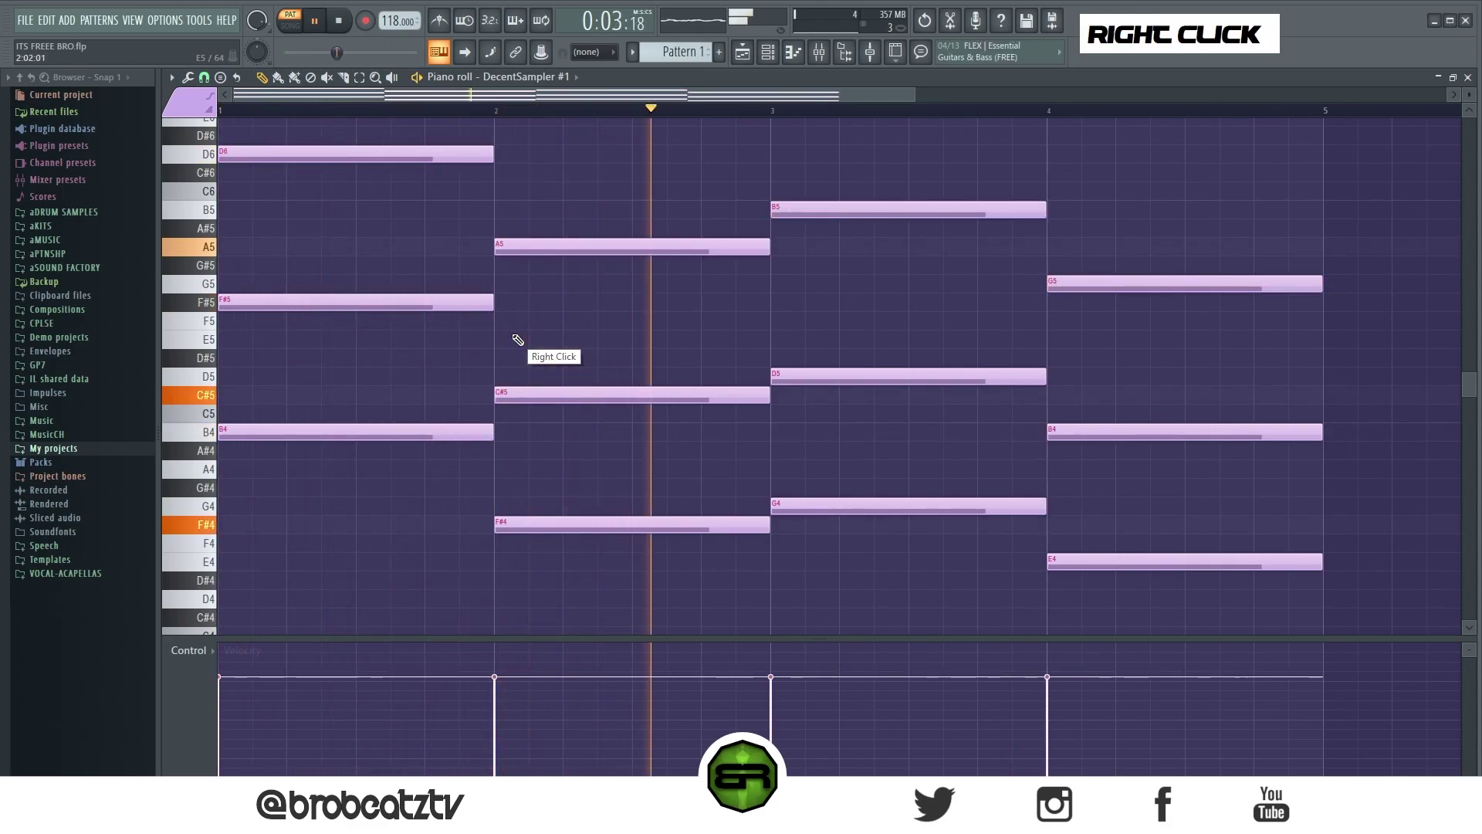
{"action": "key", "text": "space"}
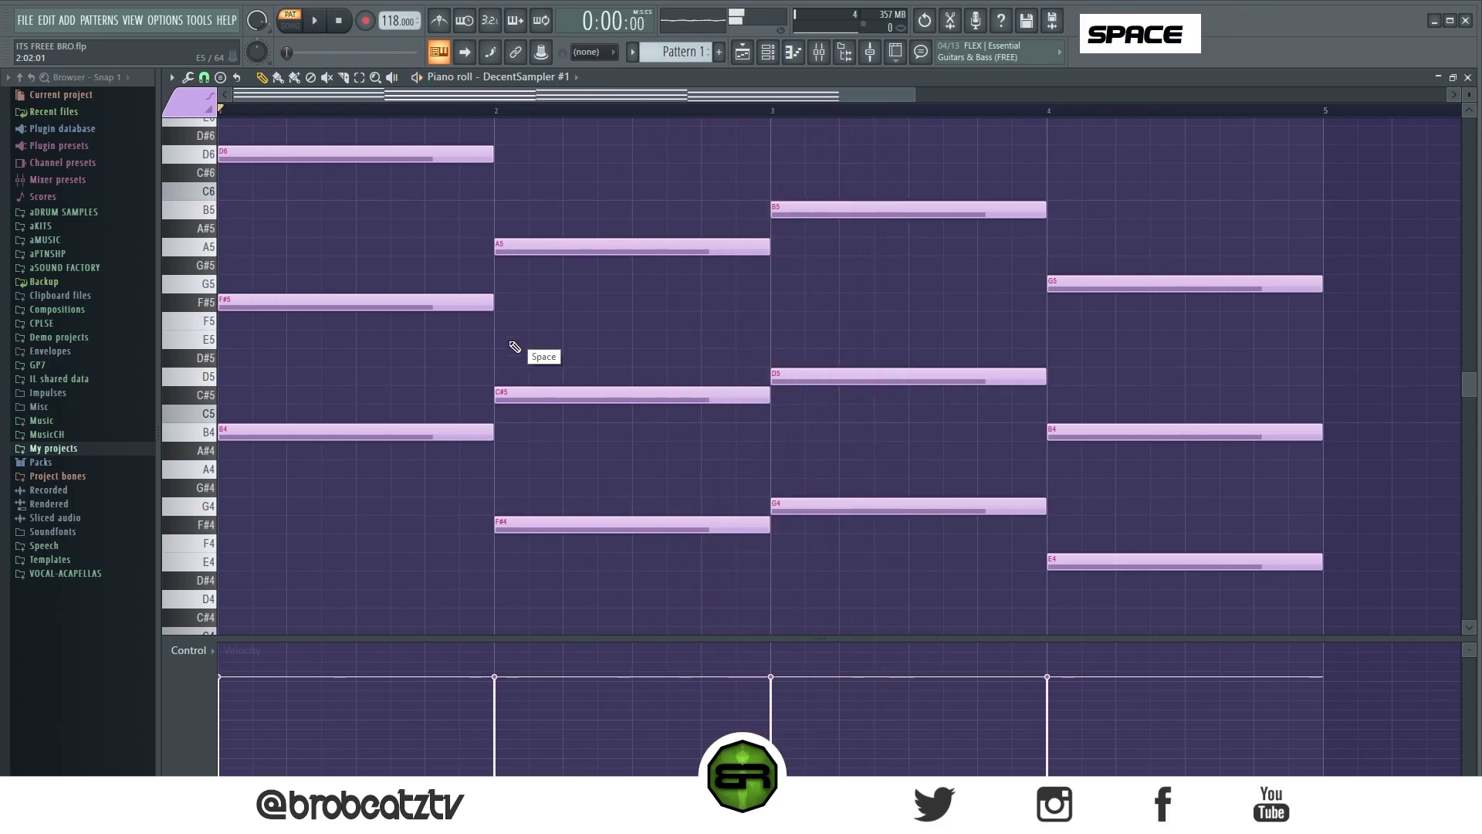
Copy the lowest note of each chord down two octaves as a bass line on B2, F#2, G2 and E2
{"action": "left_click", "coordinate": [409, 433], "text": "ctrl"}
{"action": "left_click", "coordinate": [626, 523], "text": "ctrl+shift"}
{"action": "left_click", "coordinate": [903, 506], "text": "ctrl+shift"}
{"action": "left_click", "coordinate": [1185, 562], "text": "ctrl+shift"}
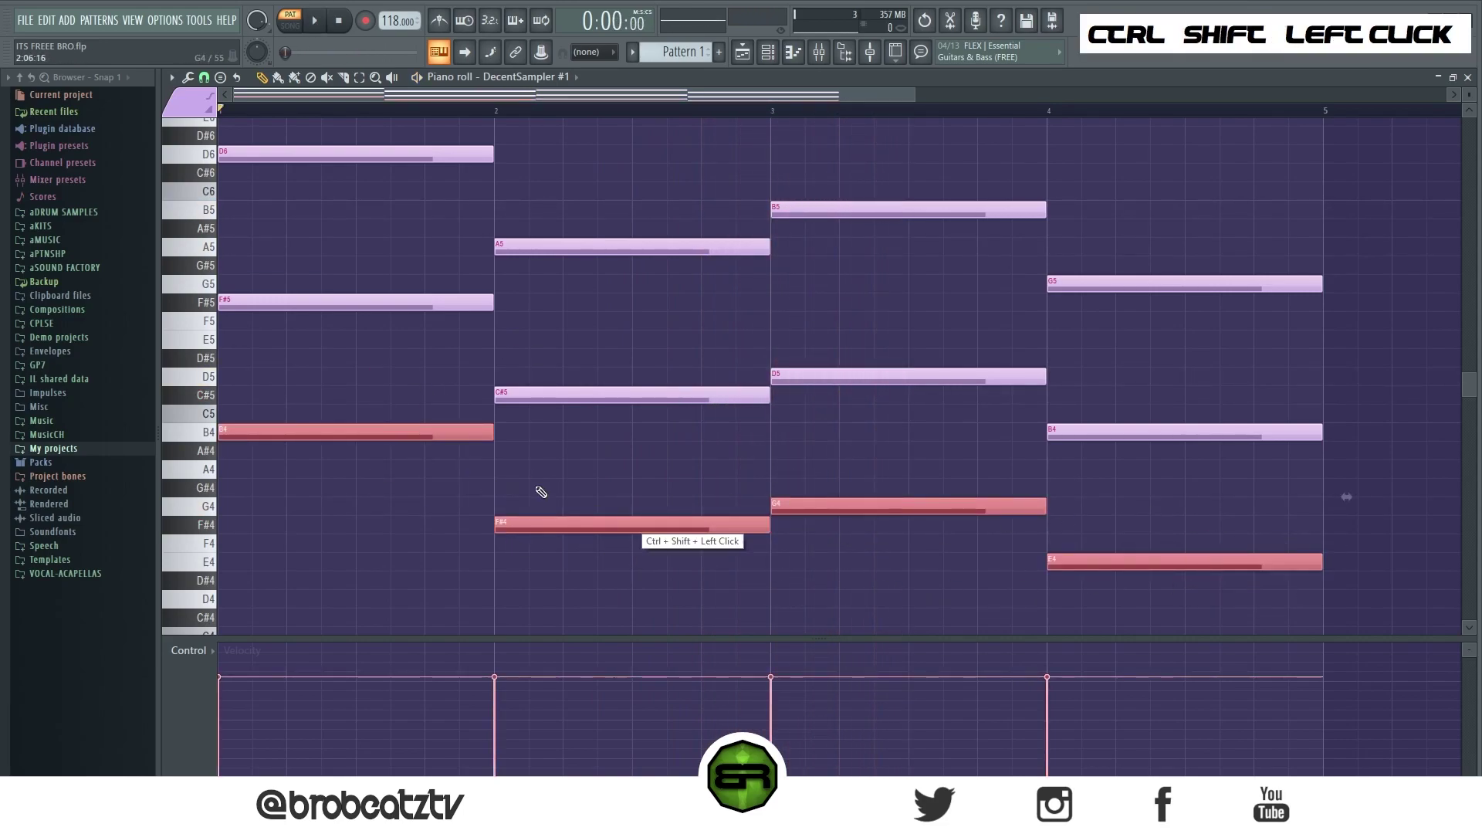
{"action": "left_click", "coordinate": [265, 434], "text": "shift"}
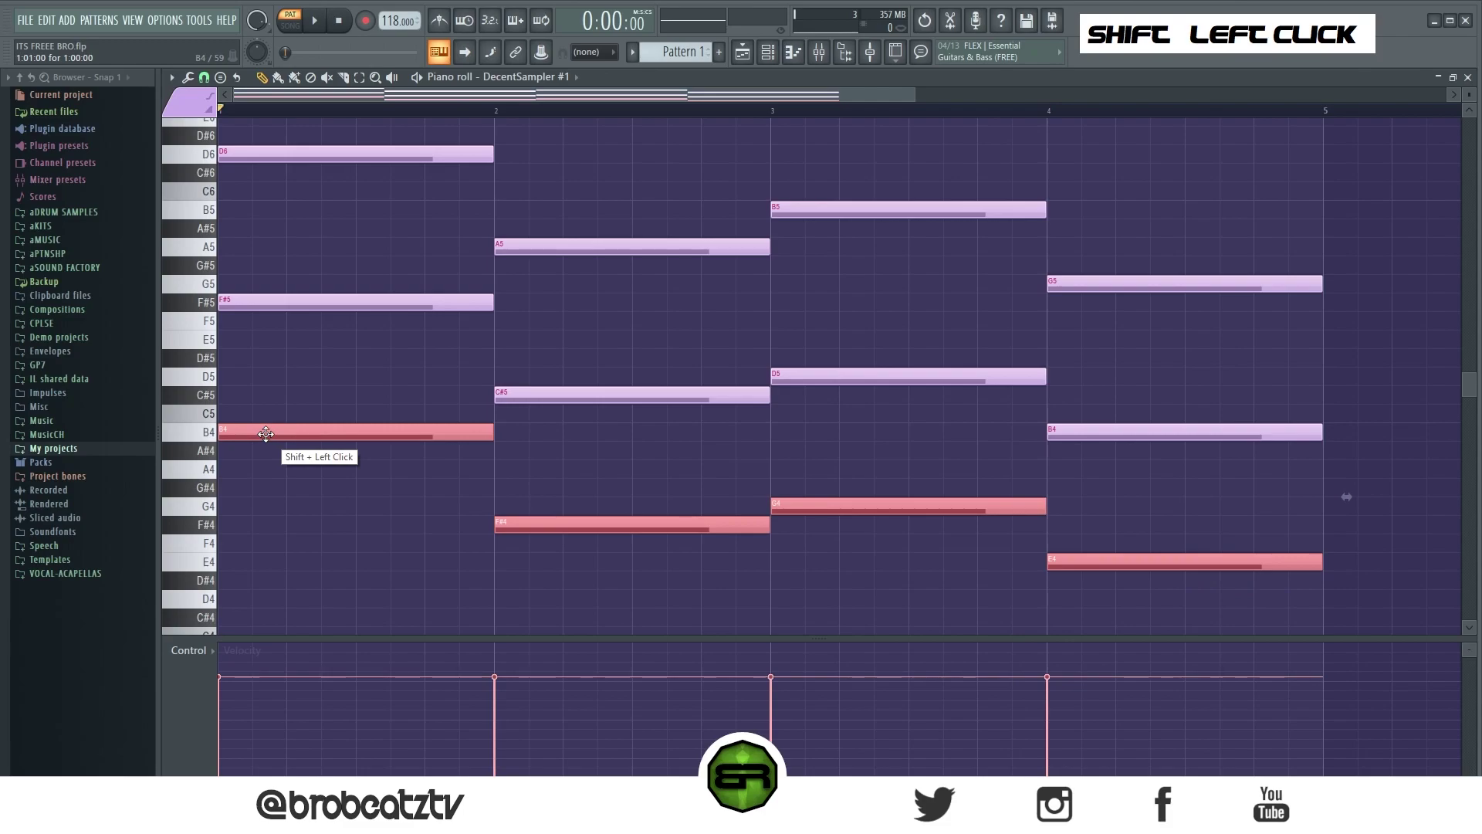
{"action": "key", "text": "ctrl+Down"}
{"action": "key", "text": "ctrl+Down"}
{"action": "scroll", "coordinate": [591, 525], "scroll_direction": "down", "scroll_amount": 6}
{"action": "right_click", "coordinate": [527, 475]}
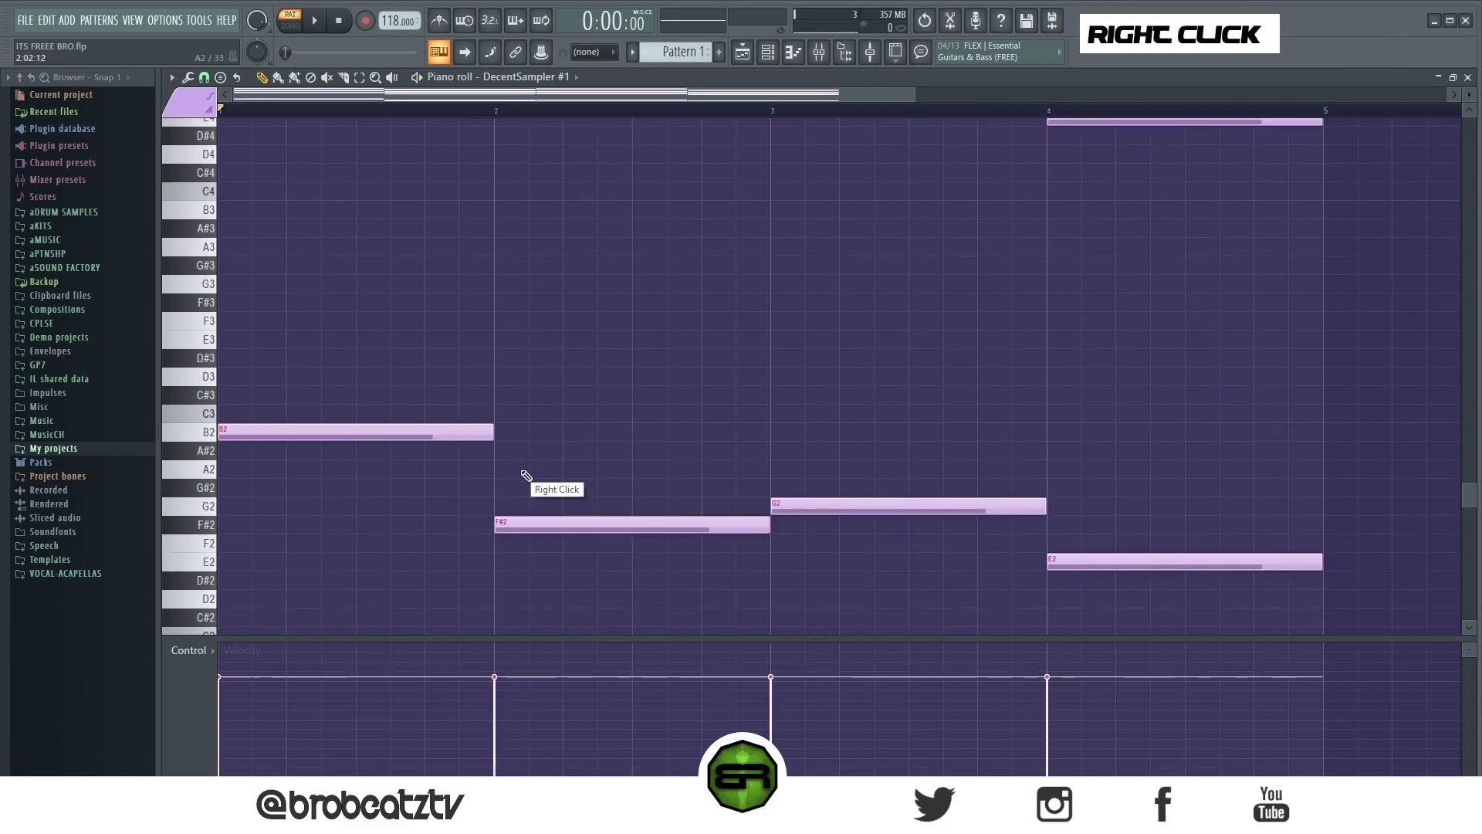
Raise the bar 2 bass note one octave to F#3 and preview the pattern
{"action": "left_click", "coordinate": [544, 527], "text": "ctrl"}
{"action": "key", "text": "ctrl+Up"}
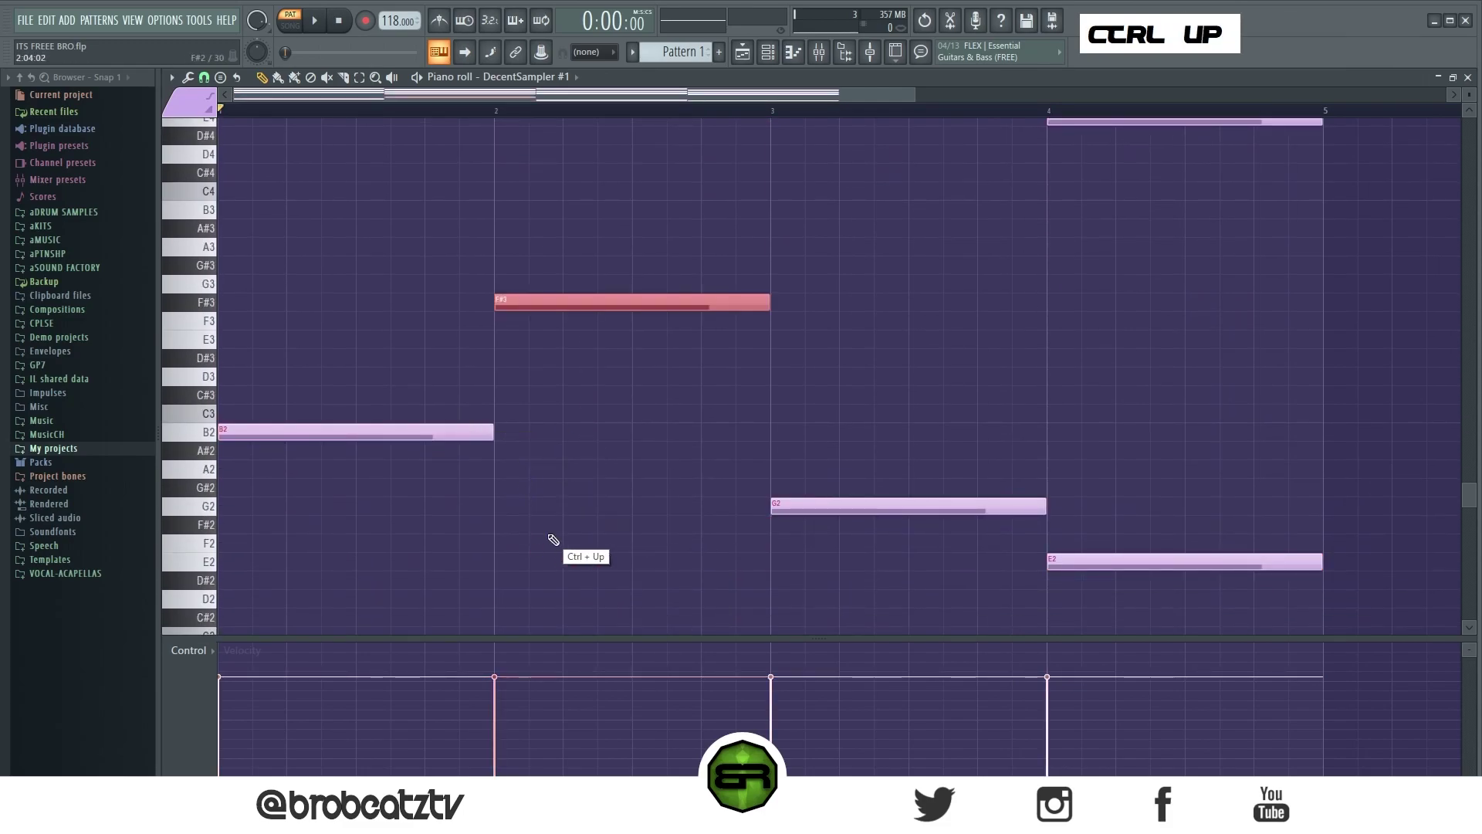
{"action": "key", "text": "space"}
{"action": "right_click", "coordinate": [675, 474]}
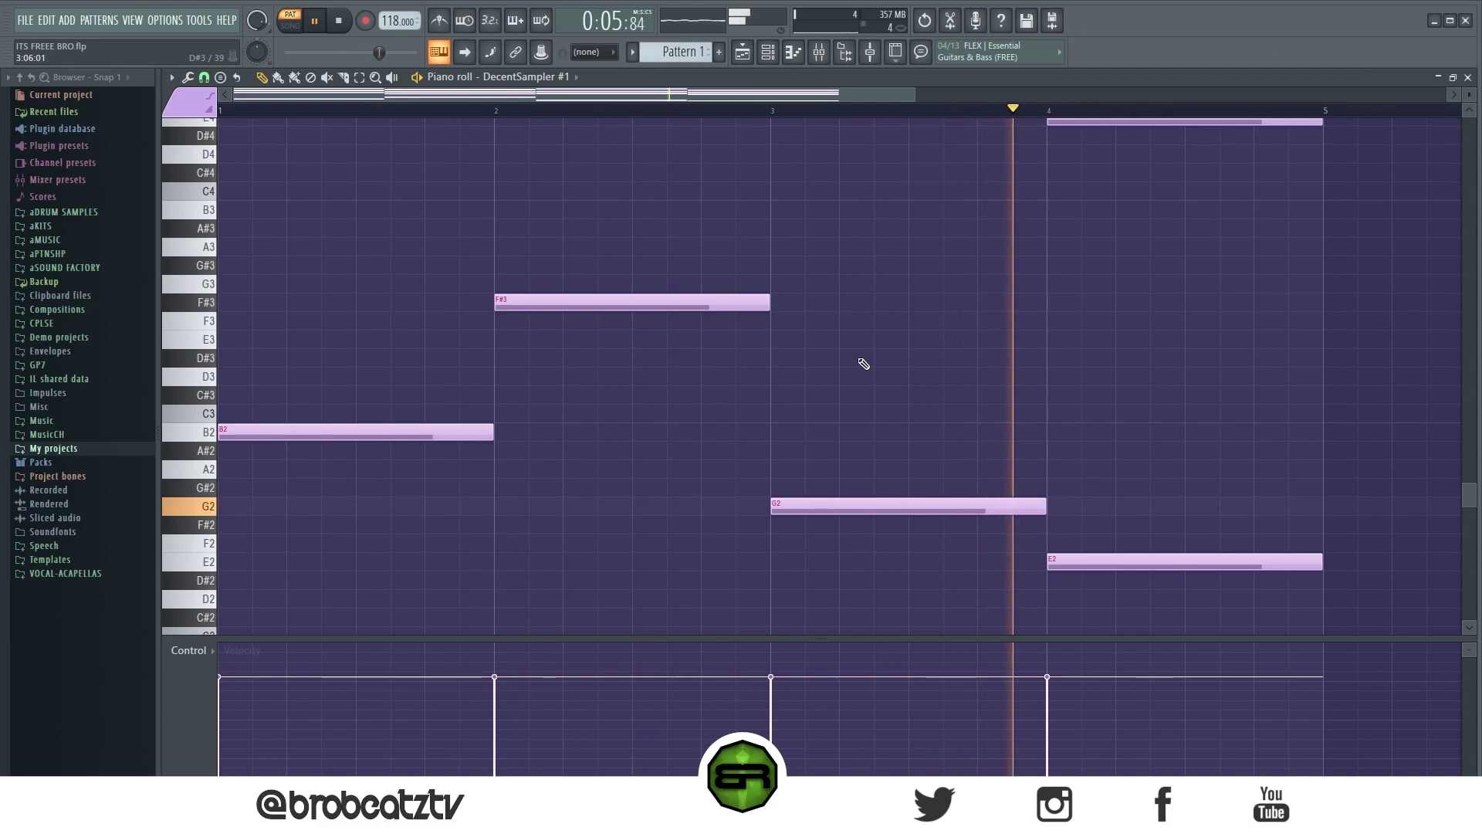
{"action": "key", "text": "space"}
Shorten the G5 note in bar 4 to half a bar and fill the second half with an F#5 note
{"action": "scroll", "coordinate": [831, 371], "scroll_direction": "up", "scroll_amount": 10}
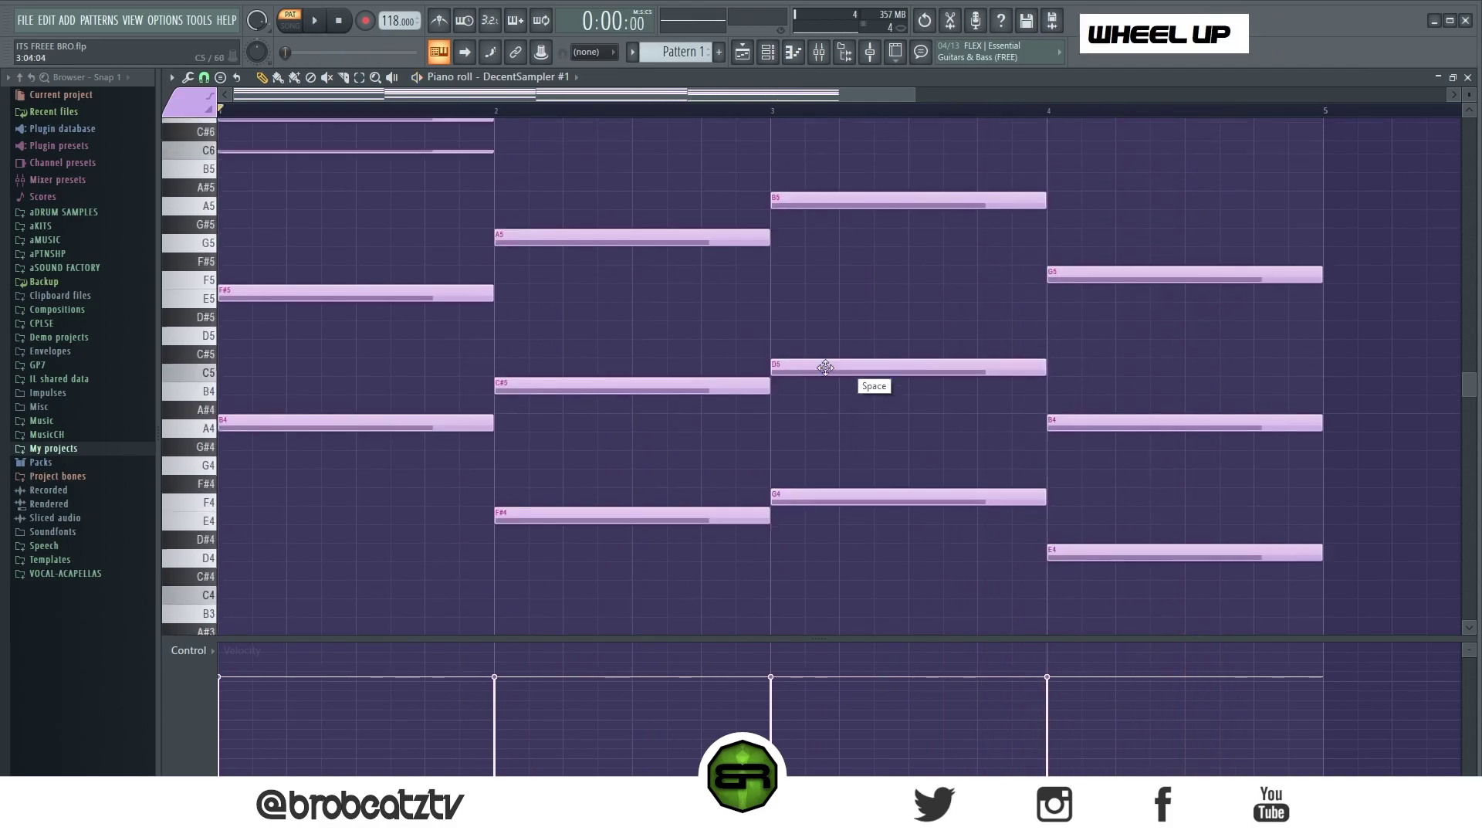
{"action": "scroll", "coordinate": [645, 278], "scroll_direction": "up", "scroll_amount": 5}
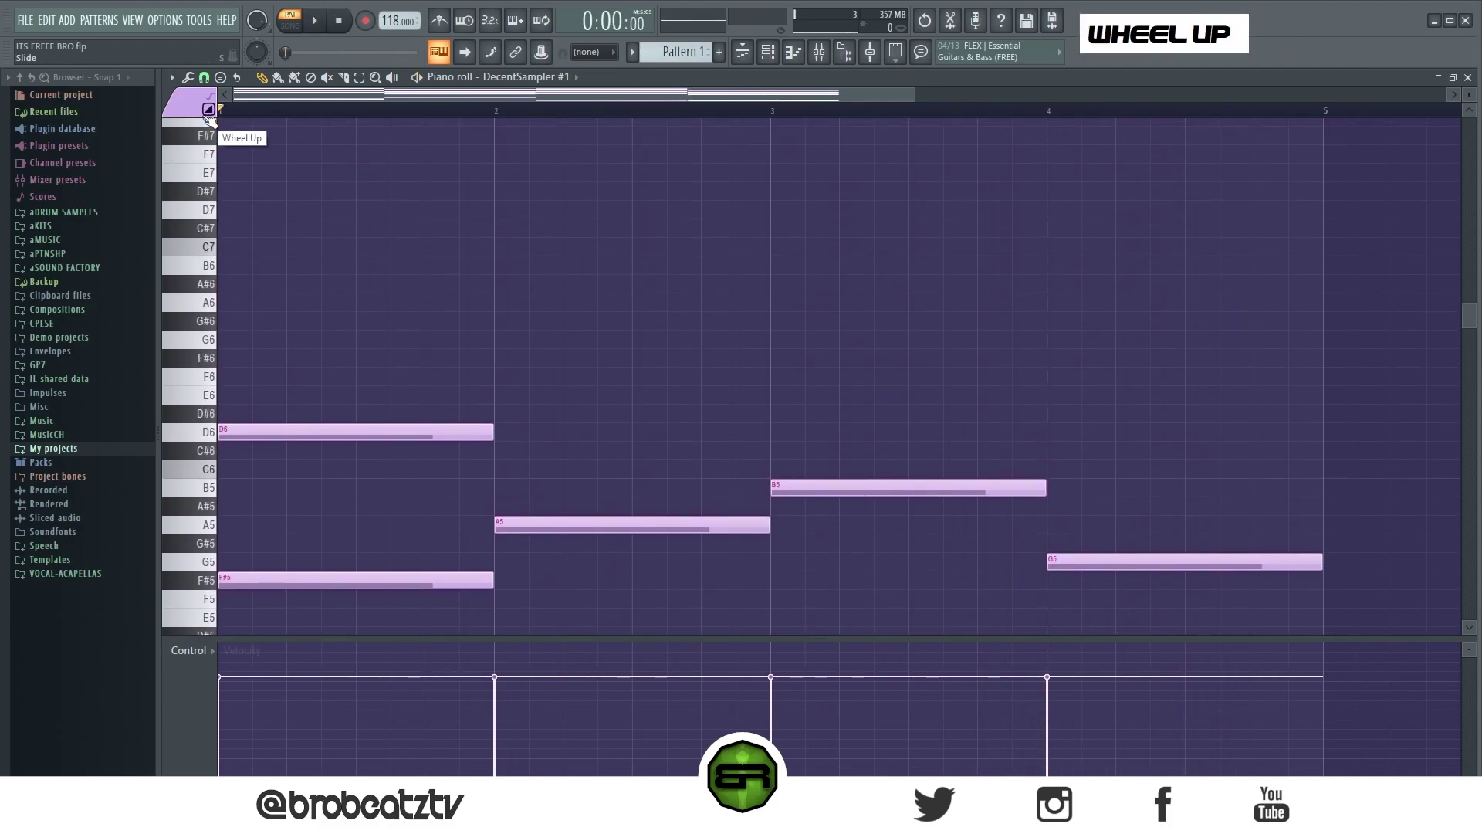
{"action": "scroll", "coordinate": [854, 464], "scroll_direction": "down", "scroll_amount": 6}
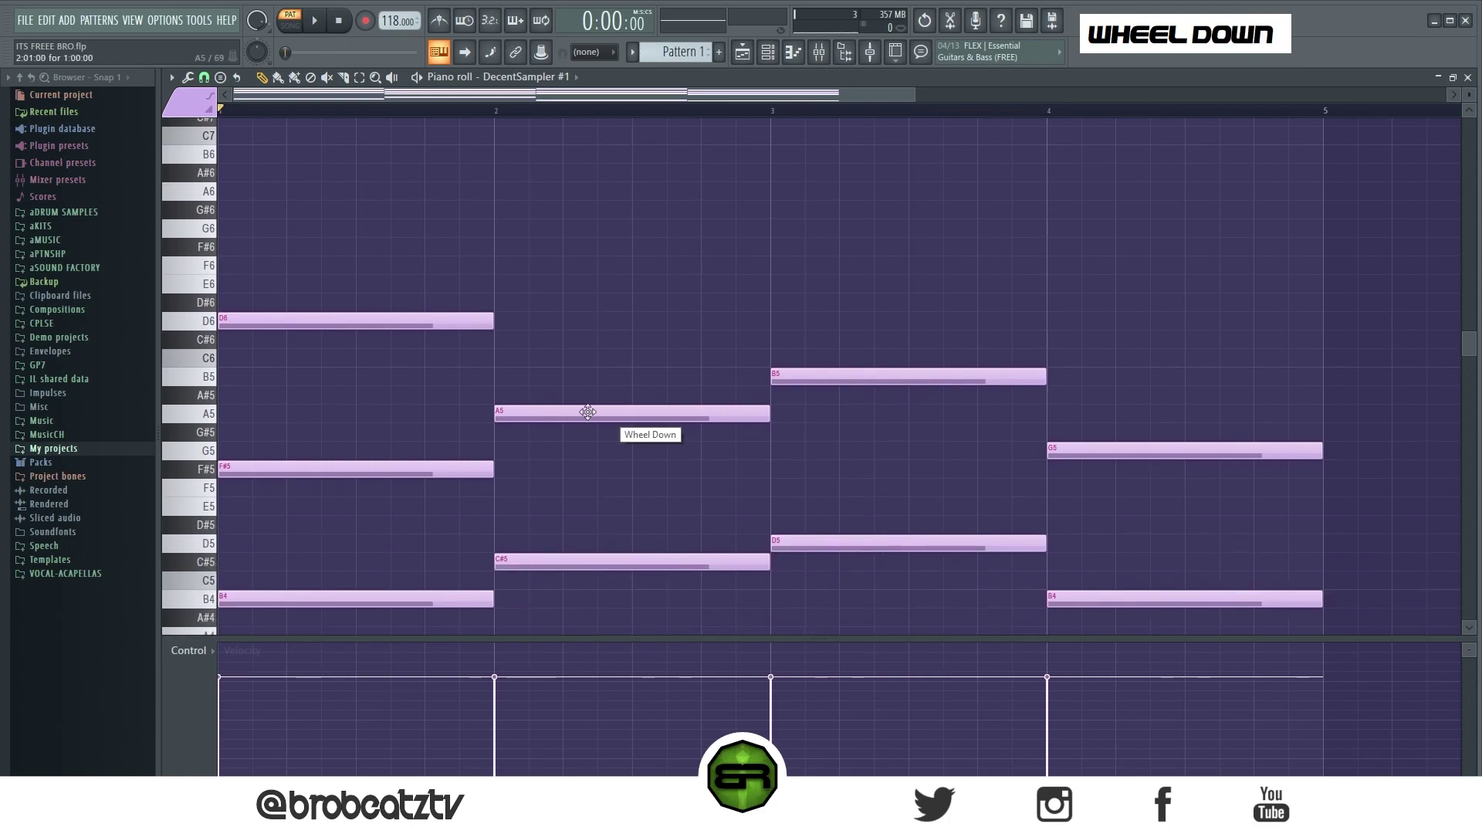
{"action": "left_click", "coordinate": [1300, 448], "text": "ctrl"}
{"action": "left_click_drag", "start_coordinate": [1320, 449], "coordinate": [1218, 456]}
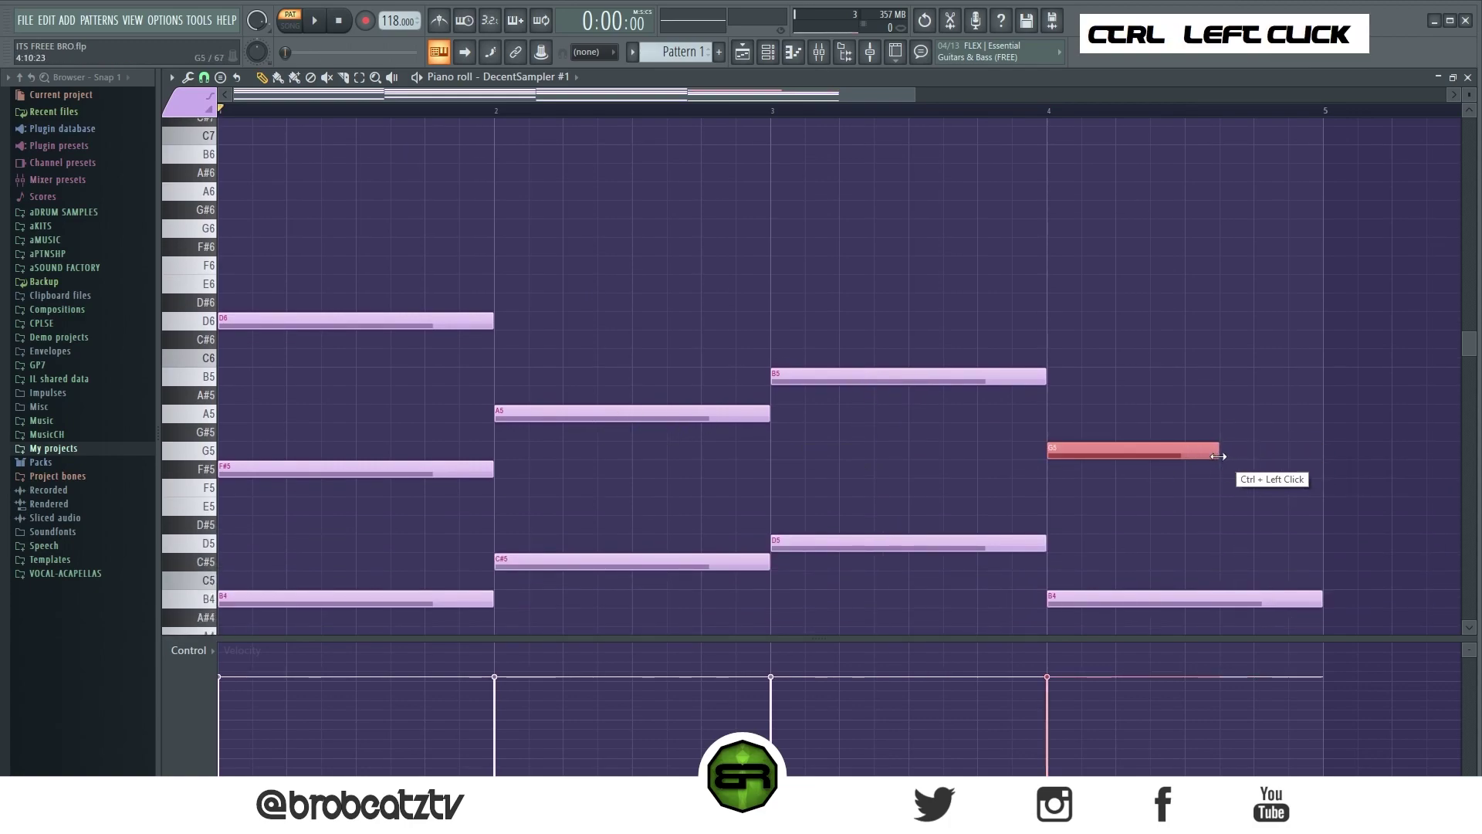
{"action": "left_click", "coordinate": [1198, 467]}
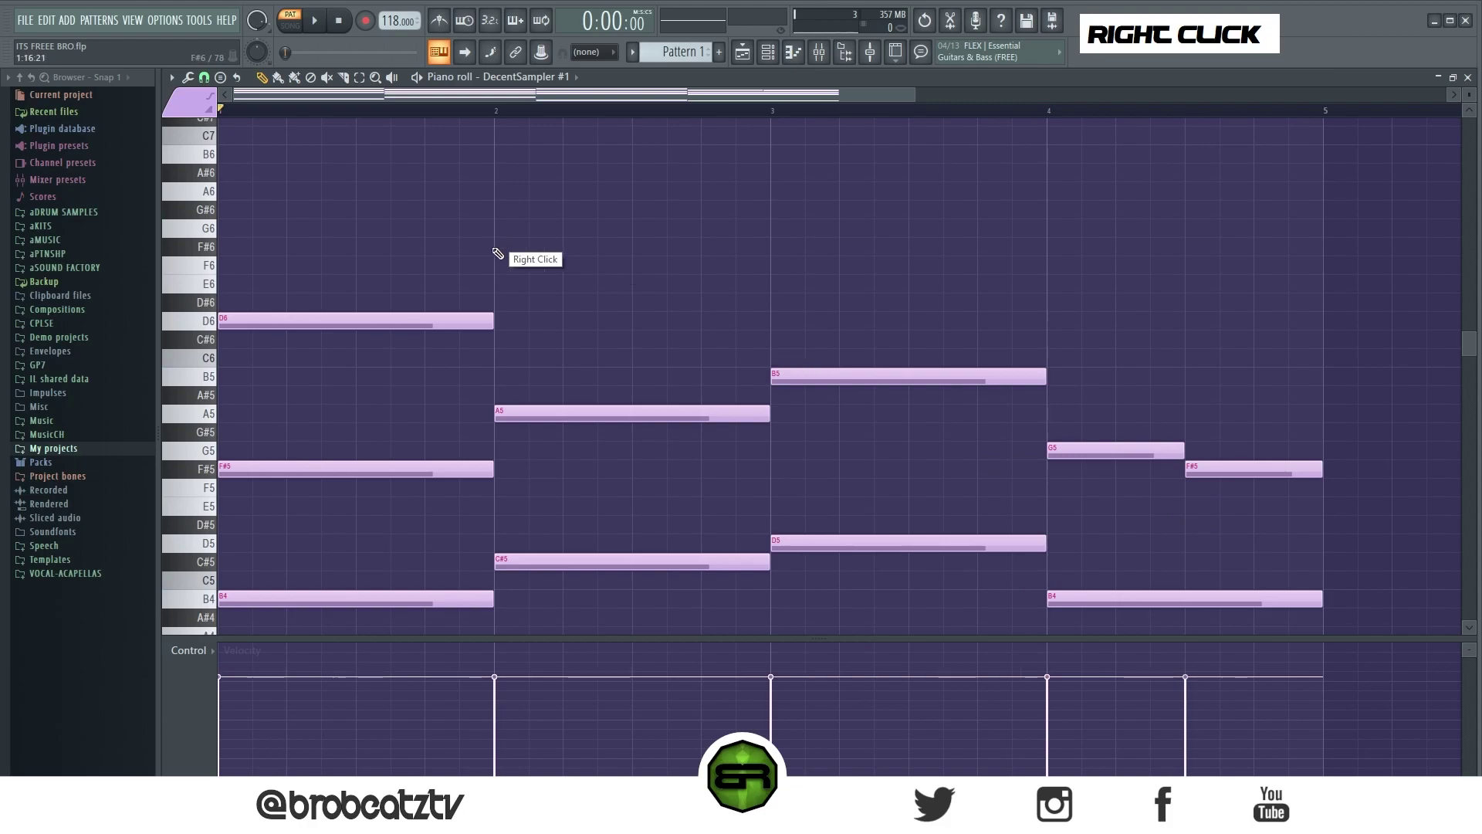
Switch the note color to yellow and place a one-bar F#7 note in bar 1
{"action": "right_click", "coordinate": [222, 113]}
{"action": "left_click", "coordinate": [231, 179]}
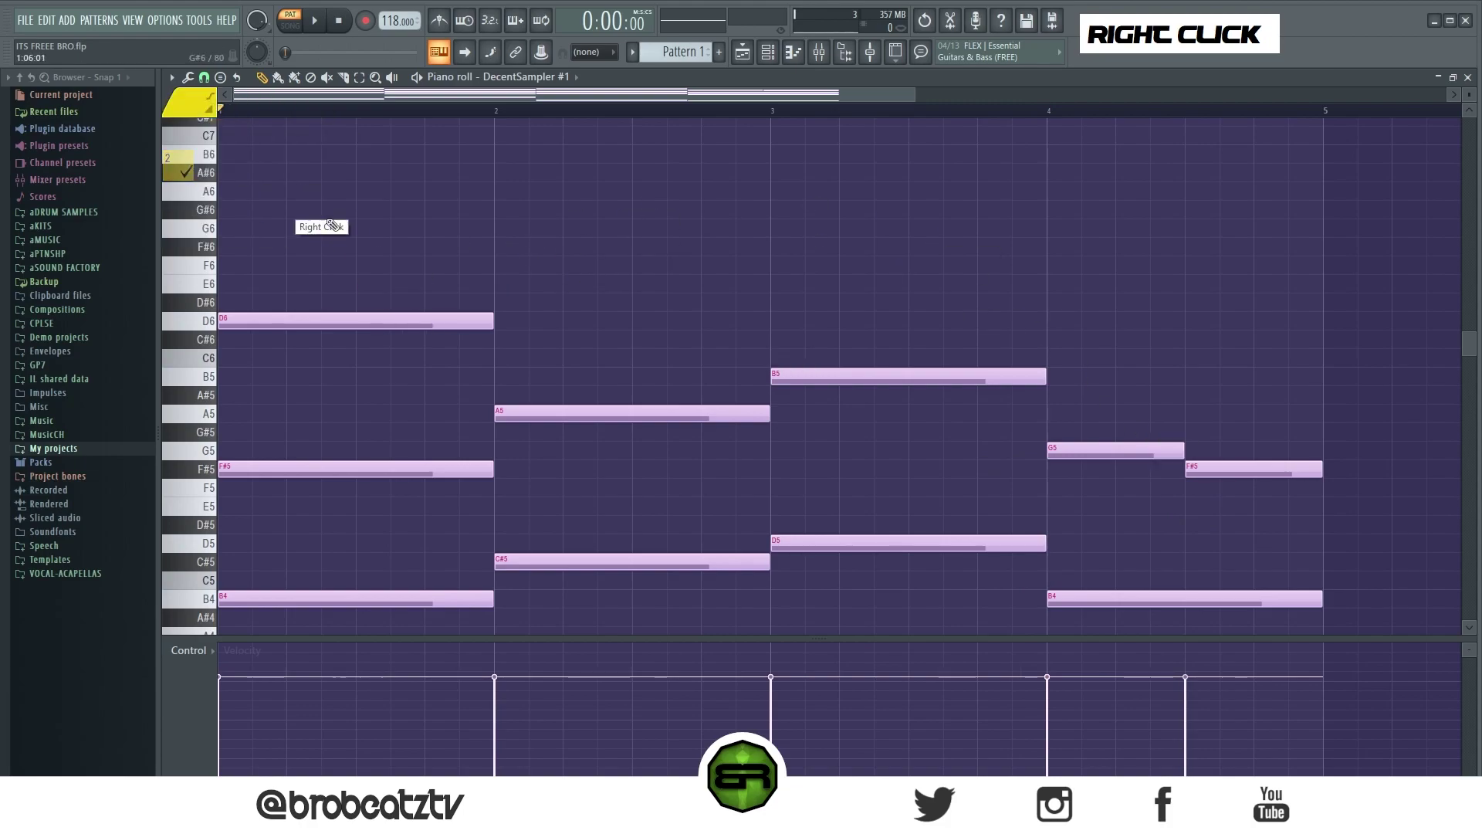
{"action": "scroll", "coordinate": [409, 381], "scroll_direction": "down", "scroll_amount": 3}
{"action": "scroll", "coordinate": [308, 386], "scroll_direction": "up", "scroll_amount": 6}
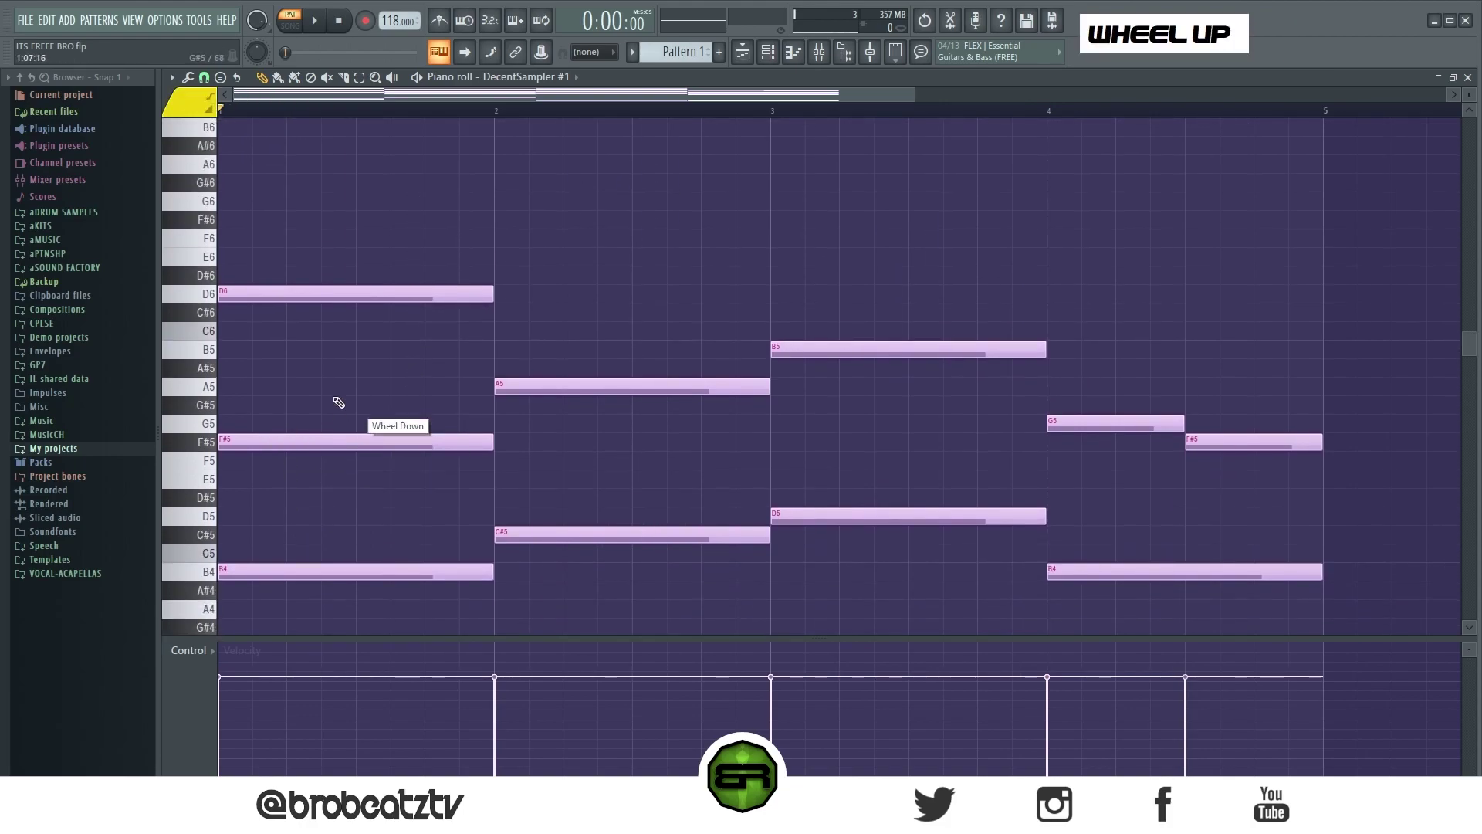
{"action": "left_click", "coordinate": [328, 303]}
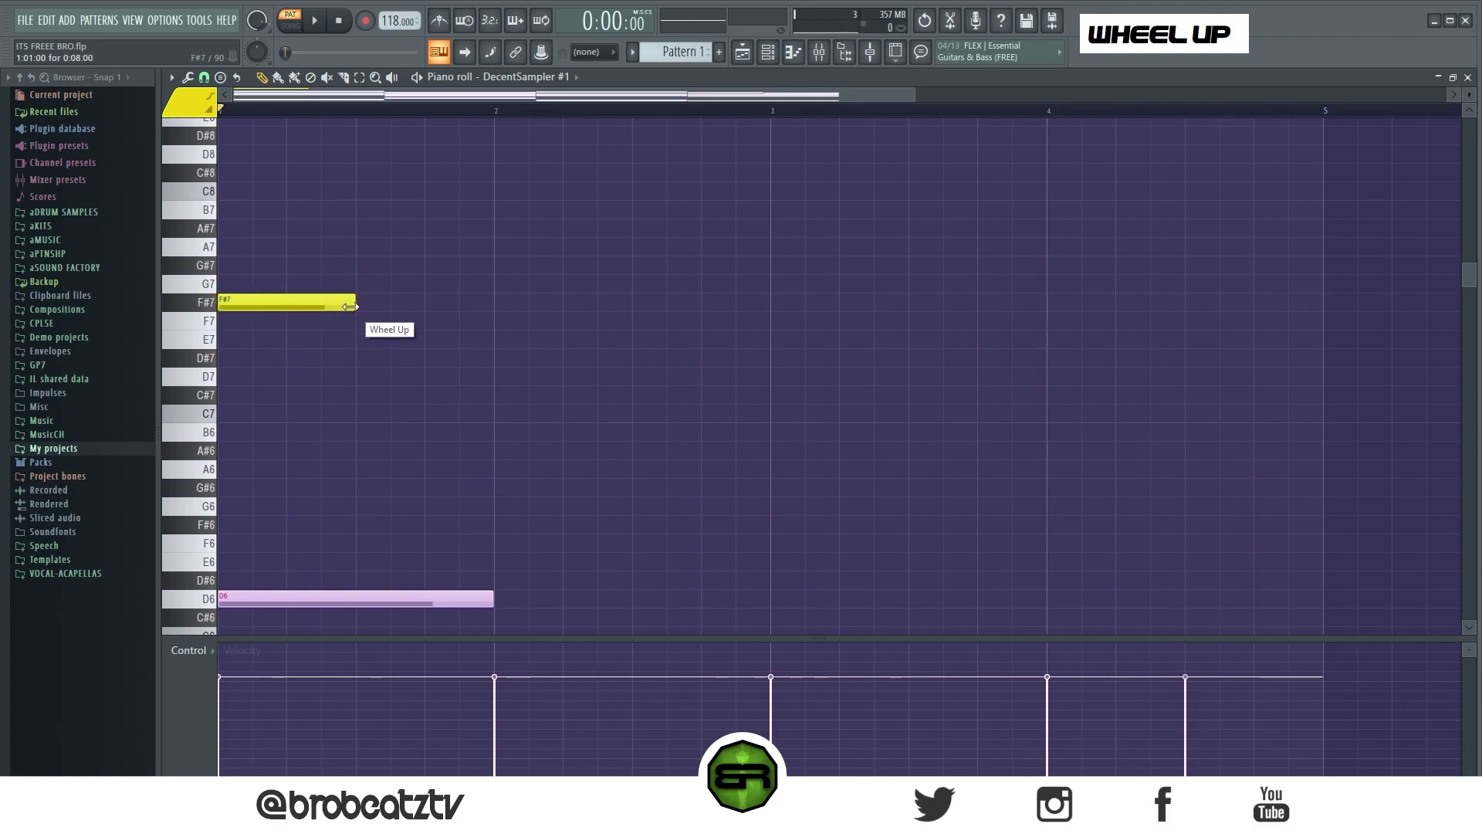
{"action": "left_click_drag", "start_coordinate": [349, 307], "coordinate": [490, 307]}
Place a one-bar yellow C#7 note in bar 2 and start playback
{"action": "scroll", "coordinate": [548, 360], "scroll_direction": "down", "scroll_amount": 2}
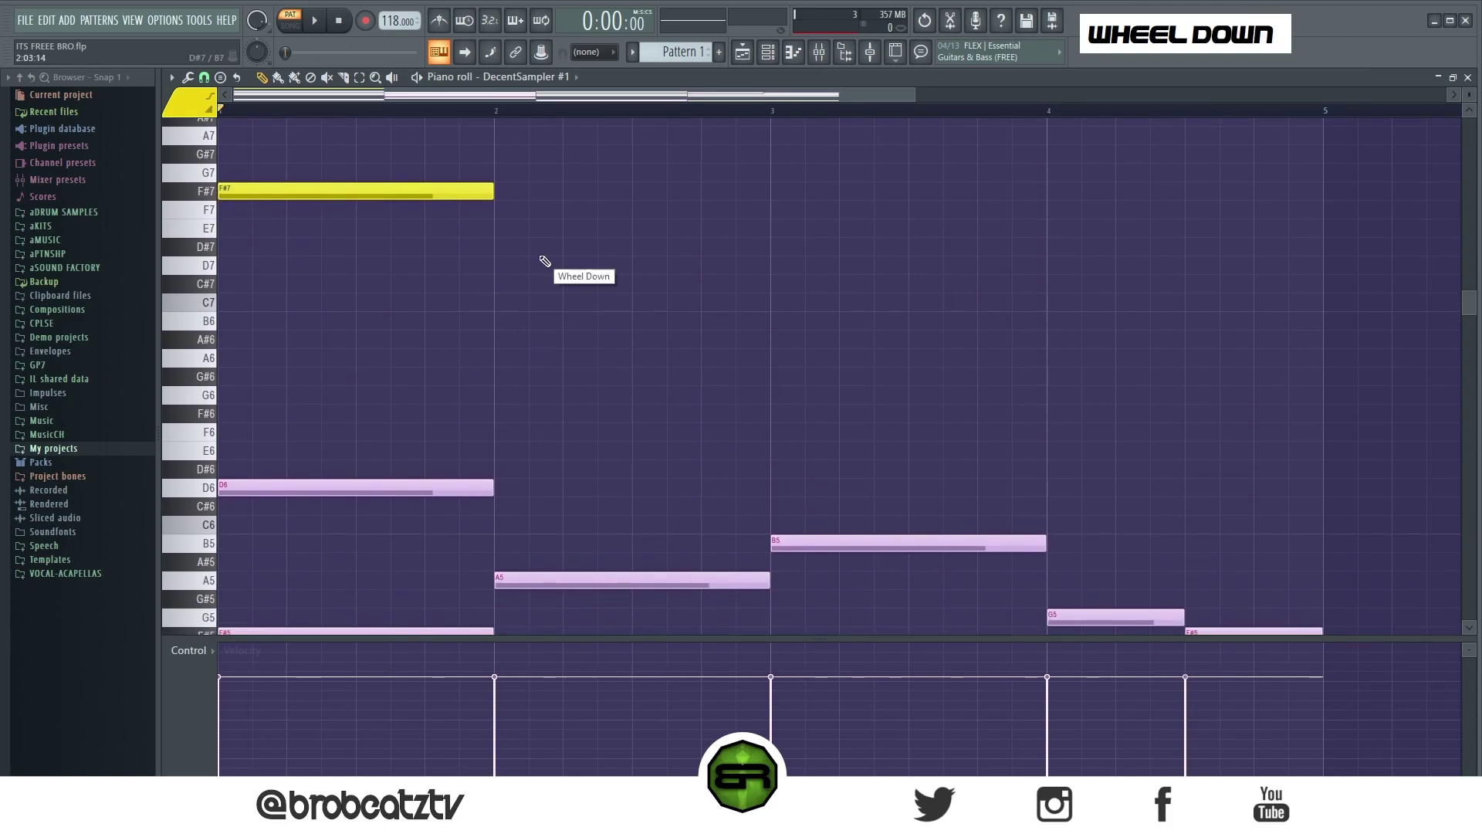
{"action": "scroll", "coordinate": [552, 359], "scroll_direction": "down", "scroll_amount": 4}
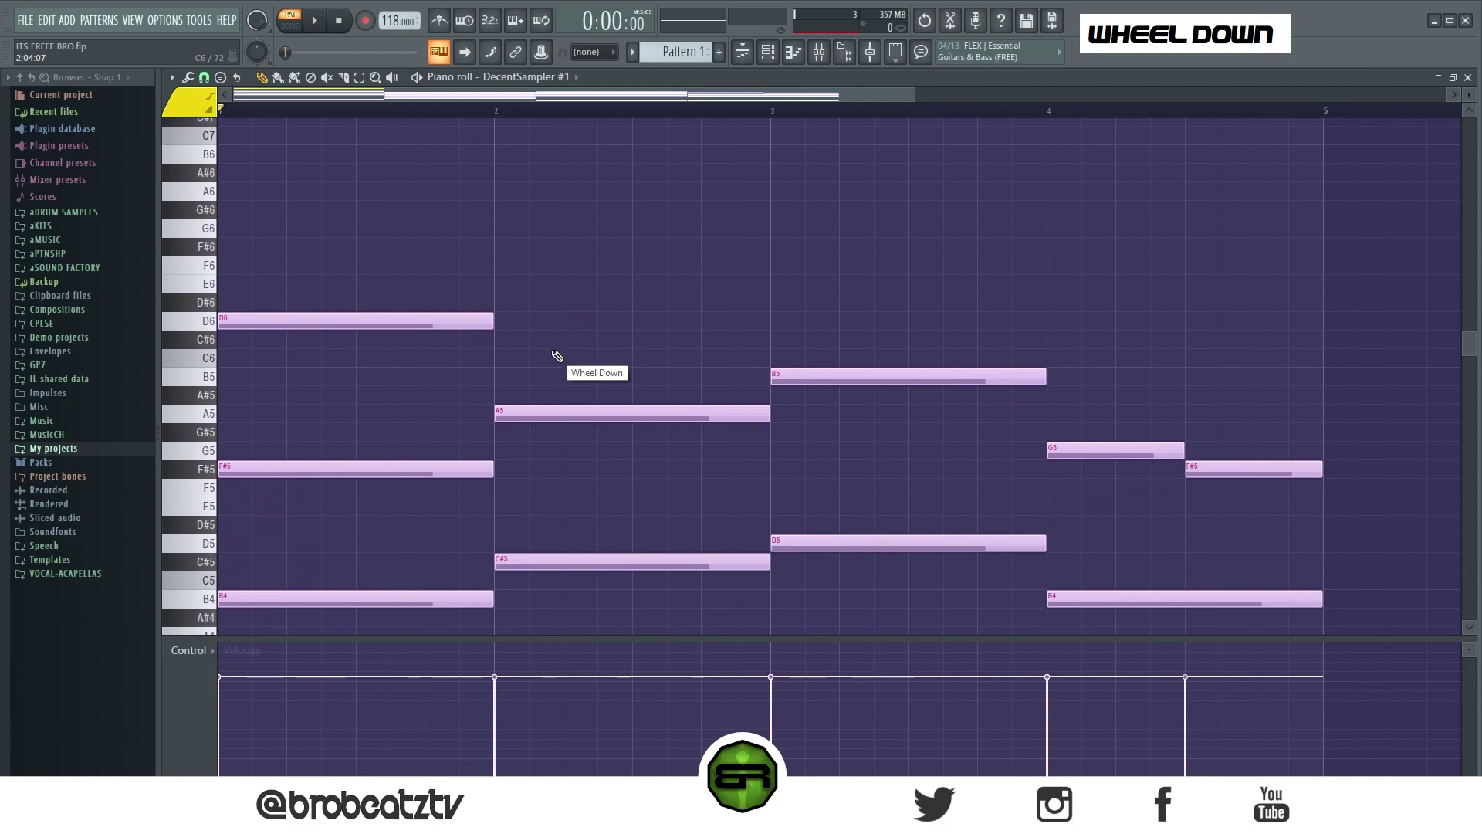
{"action": "scroll", "coordinate": [541, 347], "scroll_direction": "up", "scroll_amount": 5}
{"action": "left_click_drag", "start_coordinate": [542, 347], "coordinate": [495, 337]}
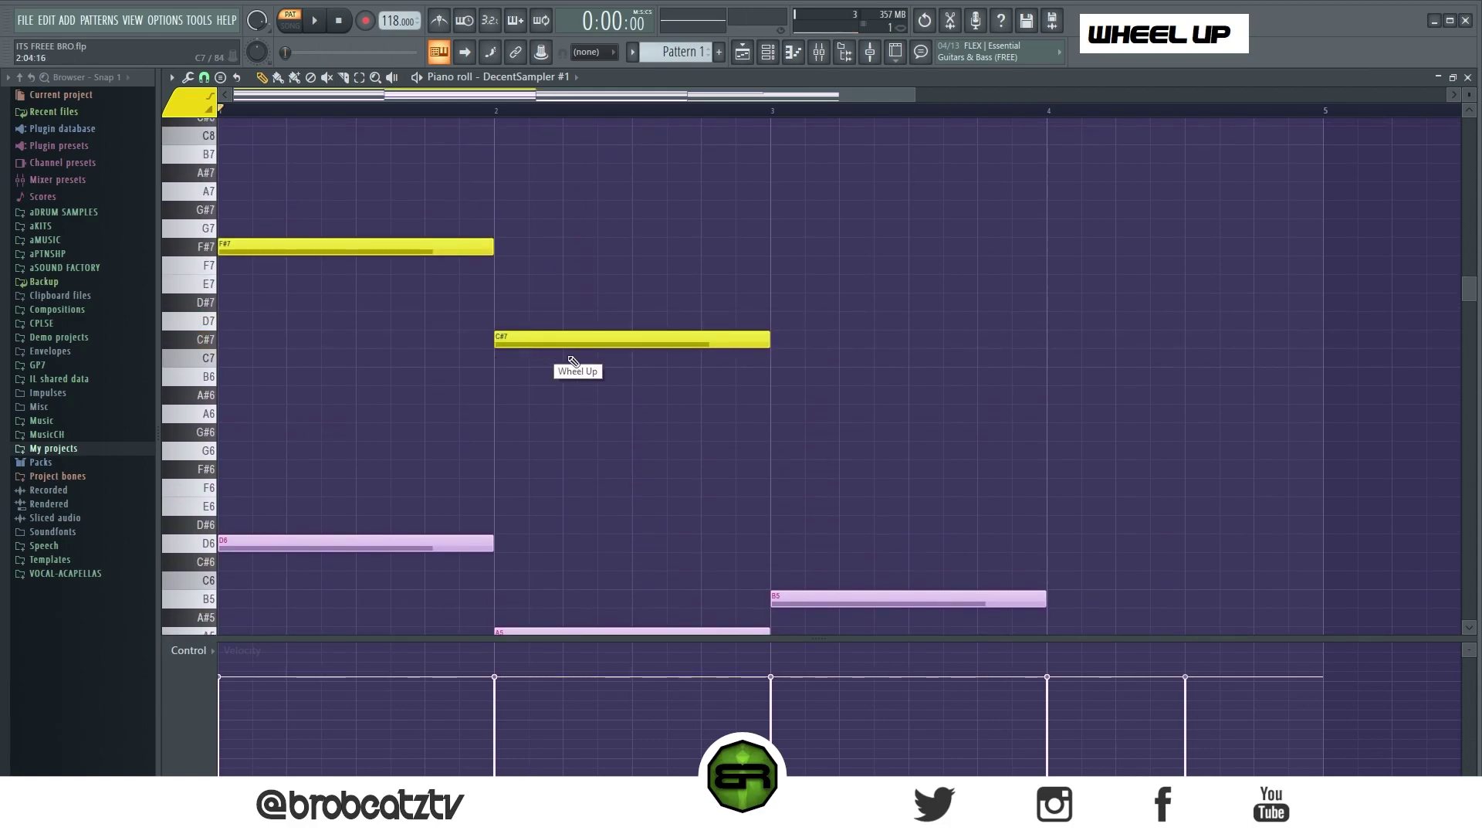
{"action": "key", "text": "space"}
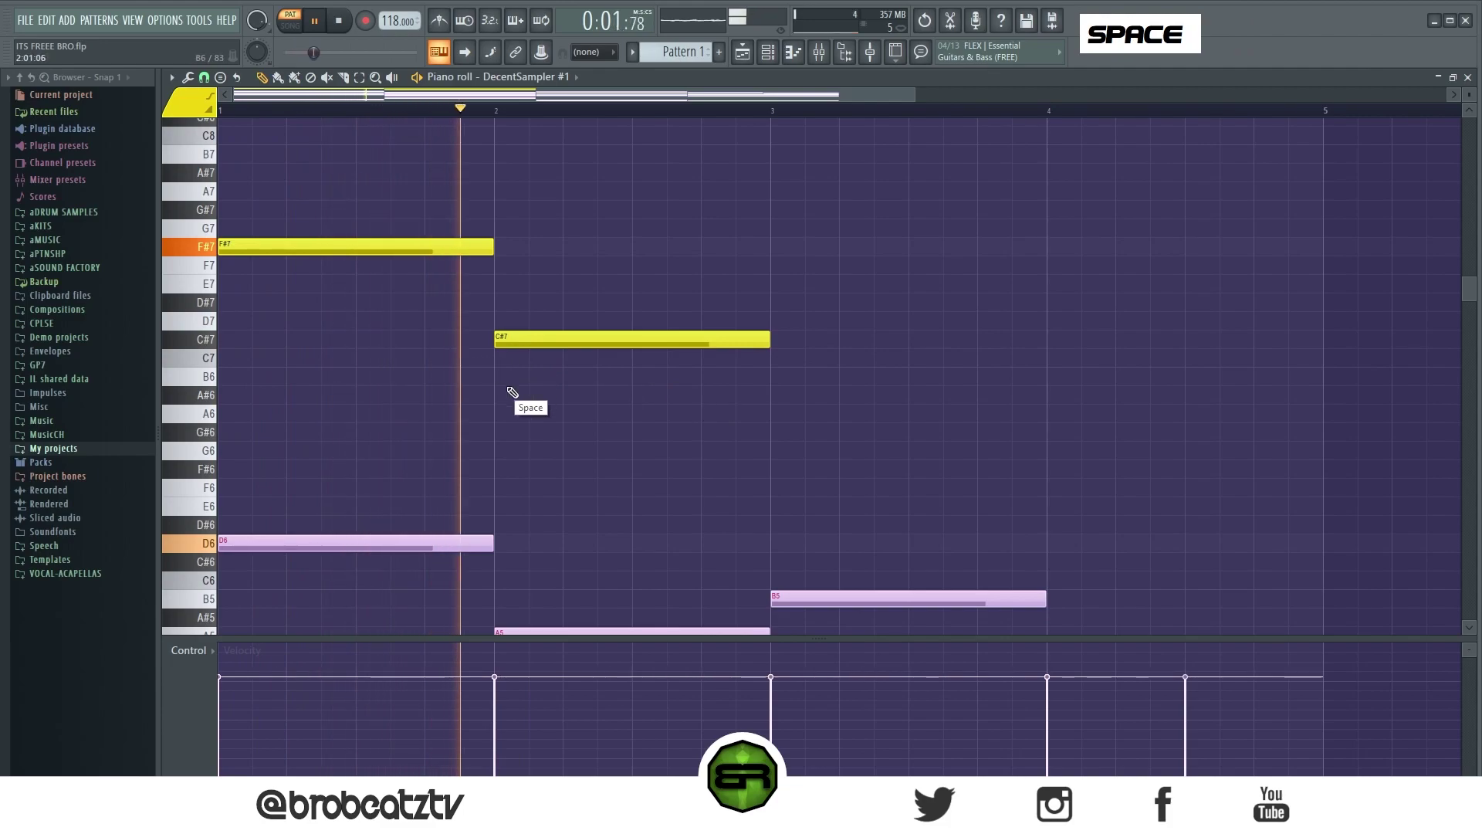
Place a one-bar yellow A#6 note in bar 3 and lower it to A6
{"action": "left_click", "coordinate": [773, 395]}
{"action": "right_click", "coordinate": [958, 458]}
{"action": "scroll", "coordinate": [972, 448], "scroll_direction": "down", "scroll_amount": 3}
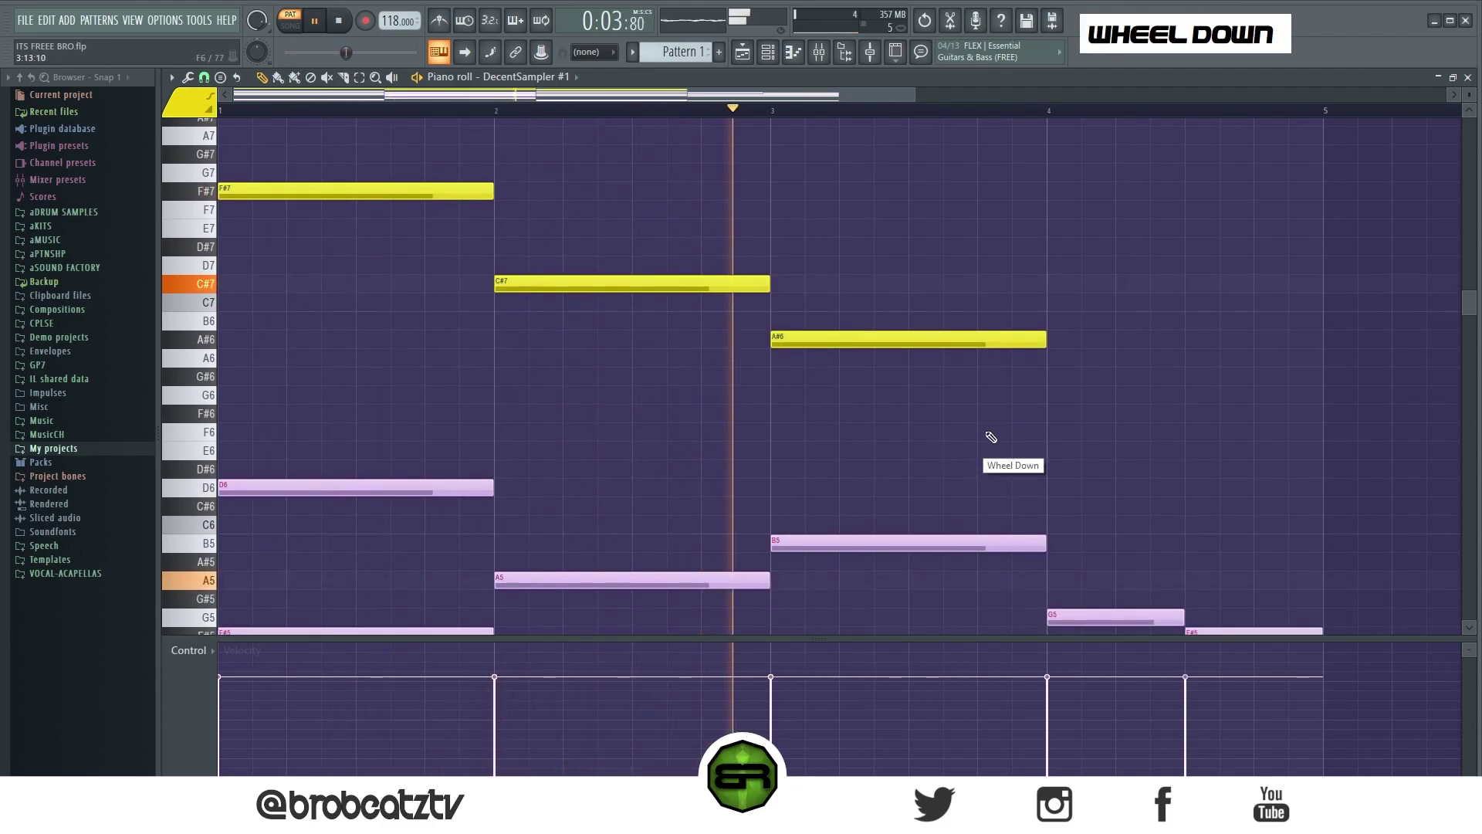
{"action": "key", "text": "space"}
{"action": "key", "text": "space"}
{"action": "left_click_drag", "start_coordinate": [818, 344], "coordinate": [802, 370]}
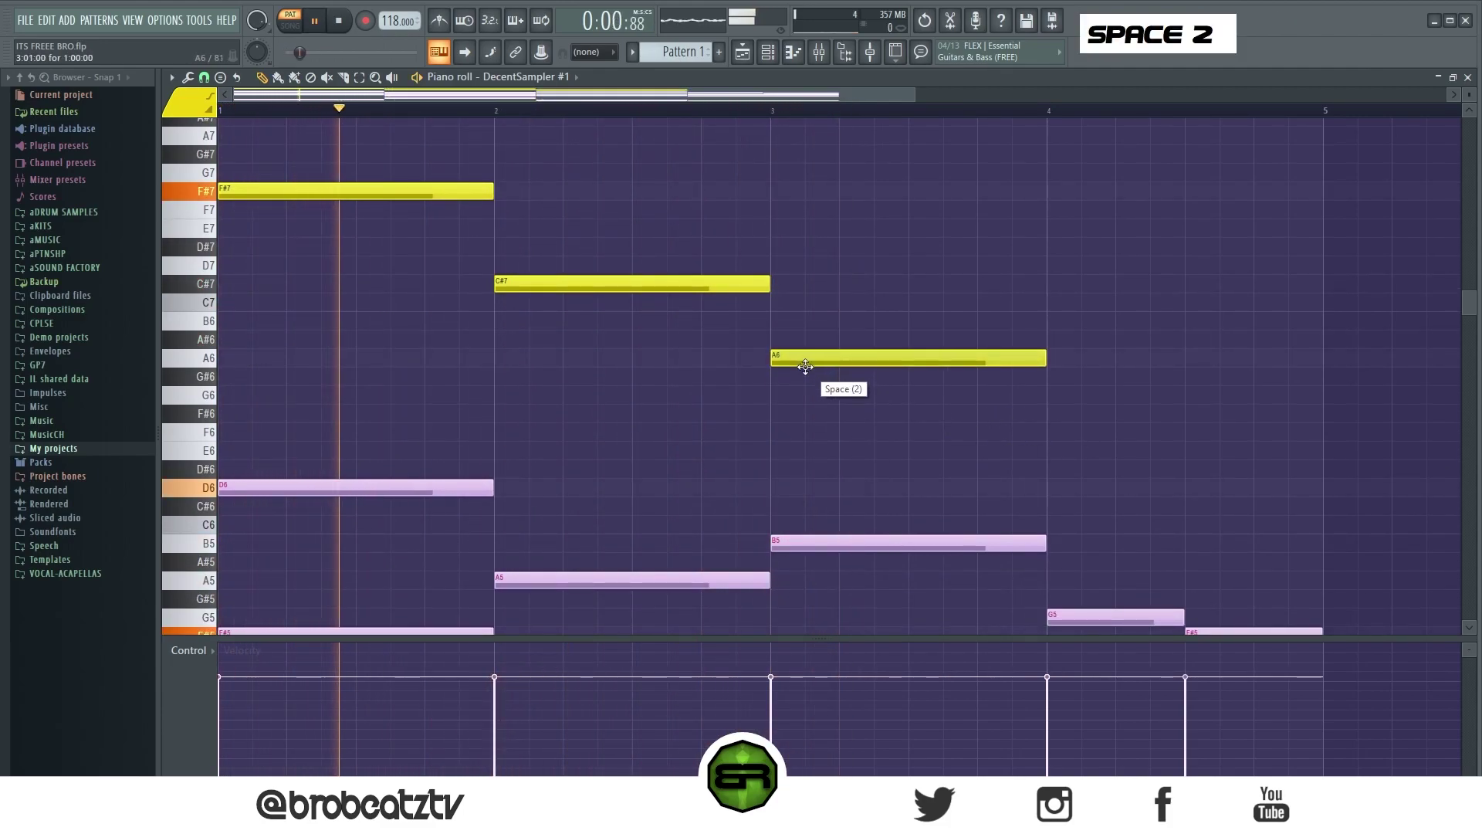
Add an F#6 note below the A6 in bar 3, shortened to three beats, previewing from the middle of bar 2
{"action": "left_click", "coordinate": [634, 111]}
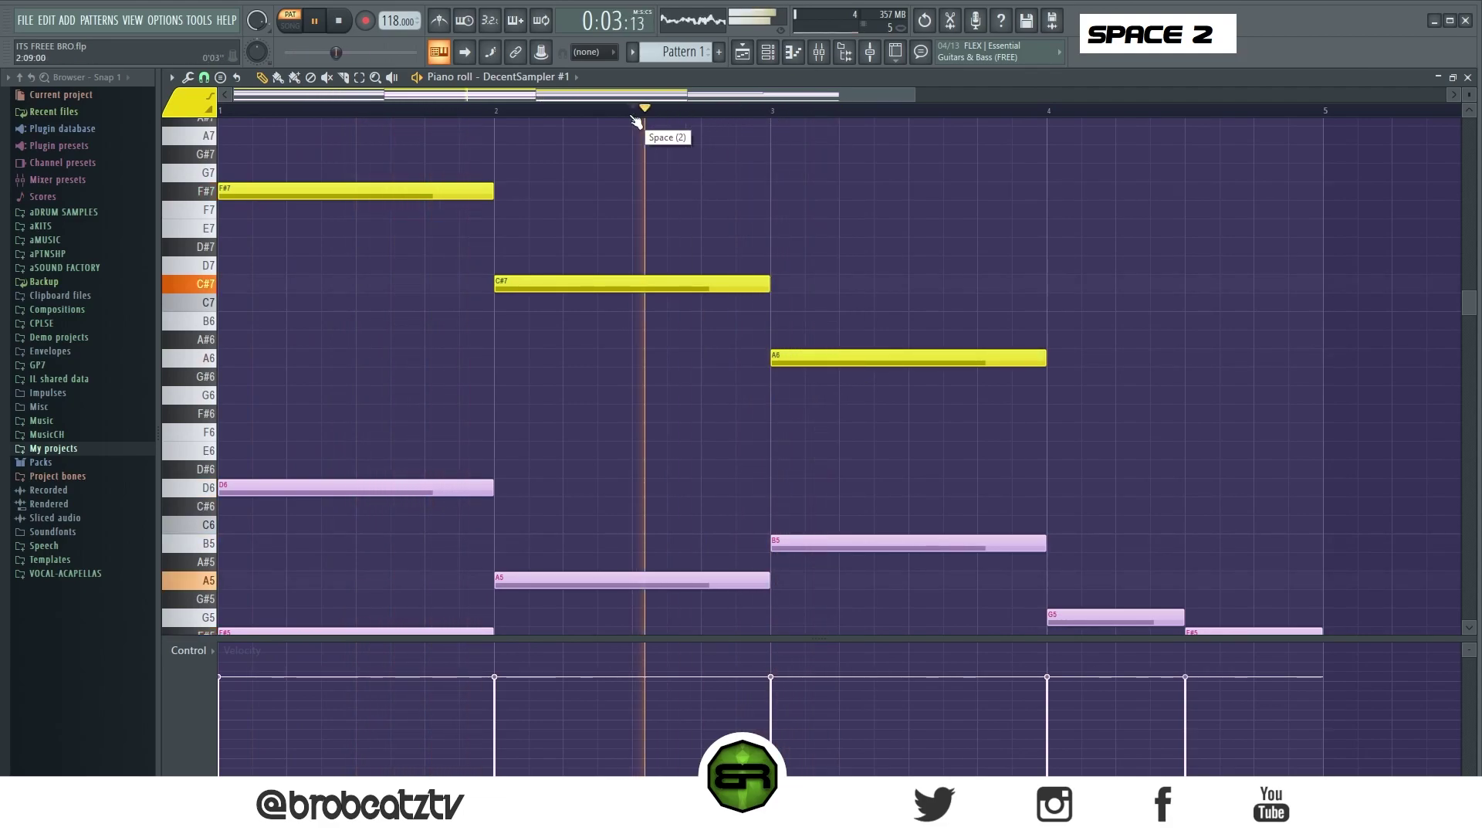
{"action": "key", "text": "space"}
{"action": "left_click_drag", "start_coordinate": [804, 398], "coordinate": [764, 420]}
{"action": "key", "text": "space"}
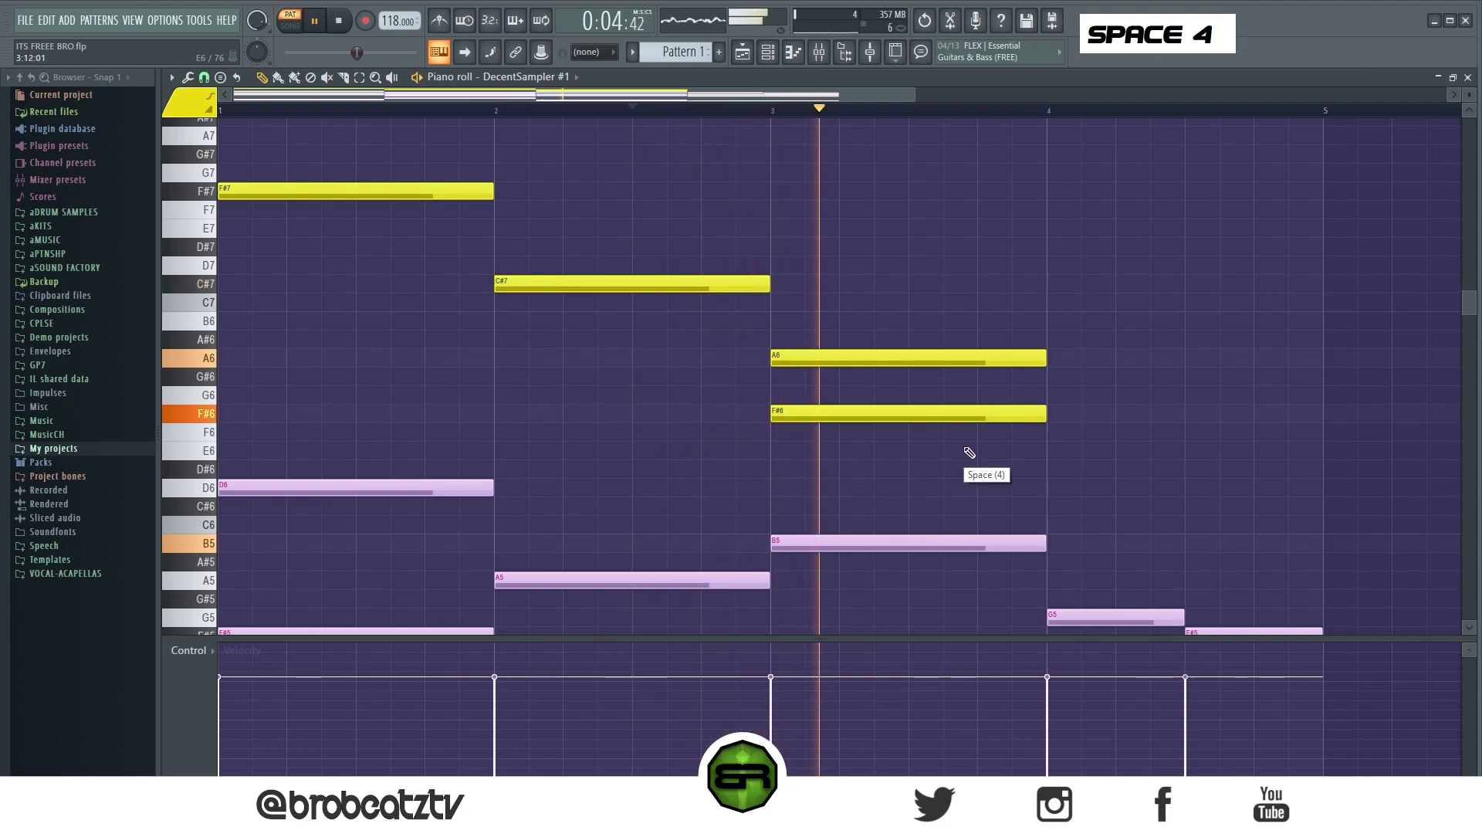
{"action": "left_click_drag", "start_coordinate": [1047, 418], "coordinate": [988, 420]}
{"action": "key", "text": "space"}
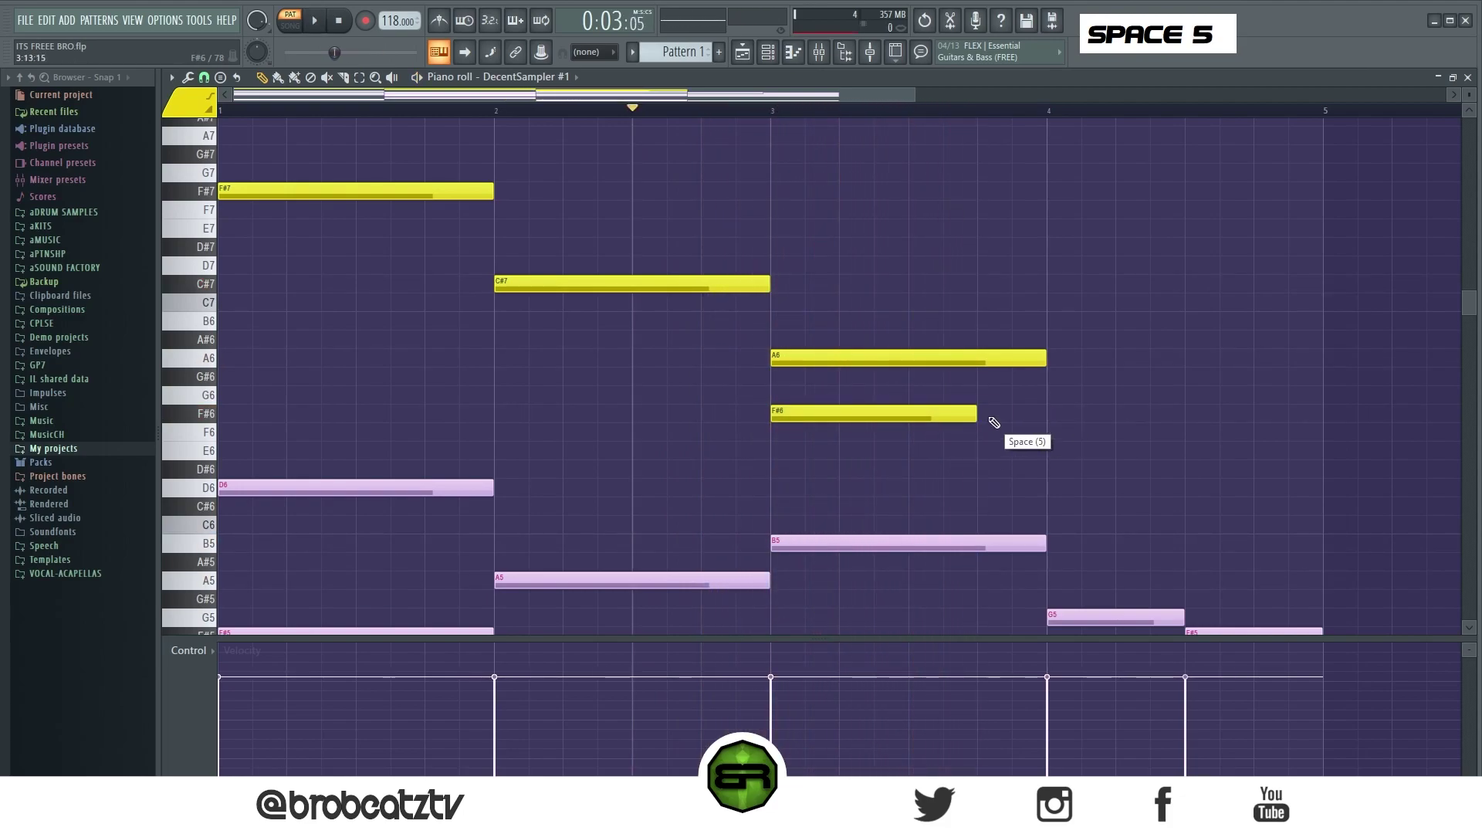
Add short yellow F#6, D6 and C#6 notes descending from the end of bar 3 into bar 4
{"action": "left_click", "coordinate": [992, 420]}
{"action": "left_click_drag", "start_coordinate": [1019, 466], "coordinate": [1013, 494]}
{"action": "left_click", "coordinate": [1094, 509]}
{"action": "key", "text": "space"}
{"action": "left_click_drag", "start_coordinate": [1042, 401], "coordinate": [1093, 417]}
{"action": "left_click", "coordinate": [1221, 488], "text": "alt"}
{"action": "right_click", "coordinate": [1227, 488]}
{"action": "left_click", "coordinate": [1110, 437]}
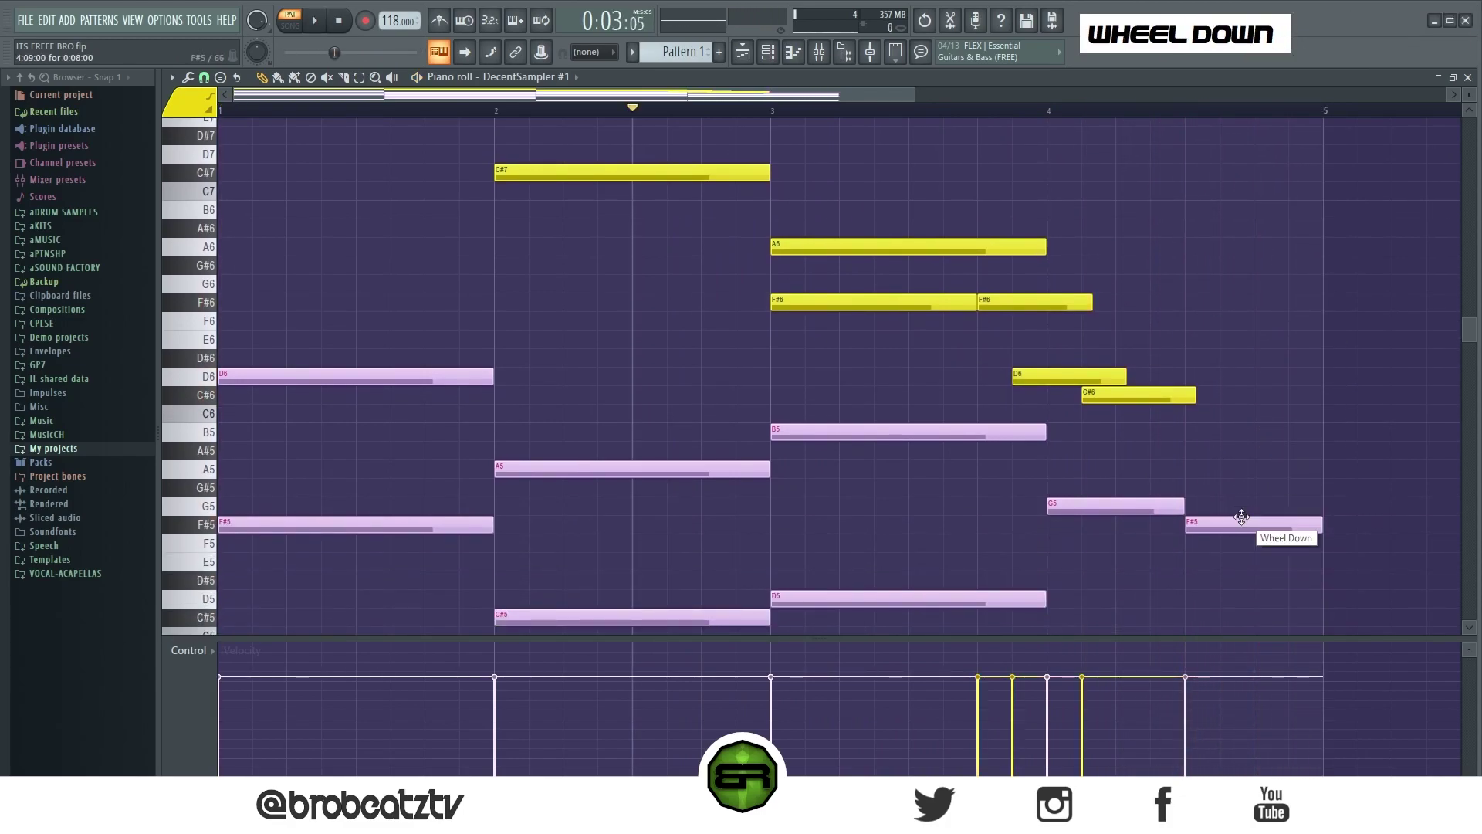
Place a yellow C#5 note on the last beat of bar 4 and trim it to end just before bar 5
{"action": "scroll", "coordinate": [1263, 512], "scroll_direction": "down", "scroll_amount": 2}
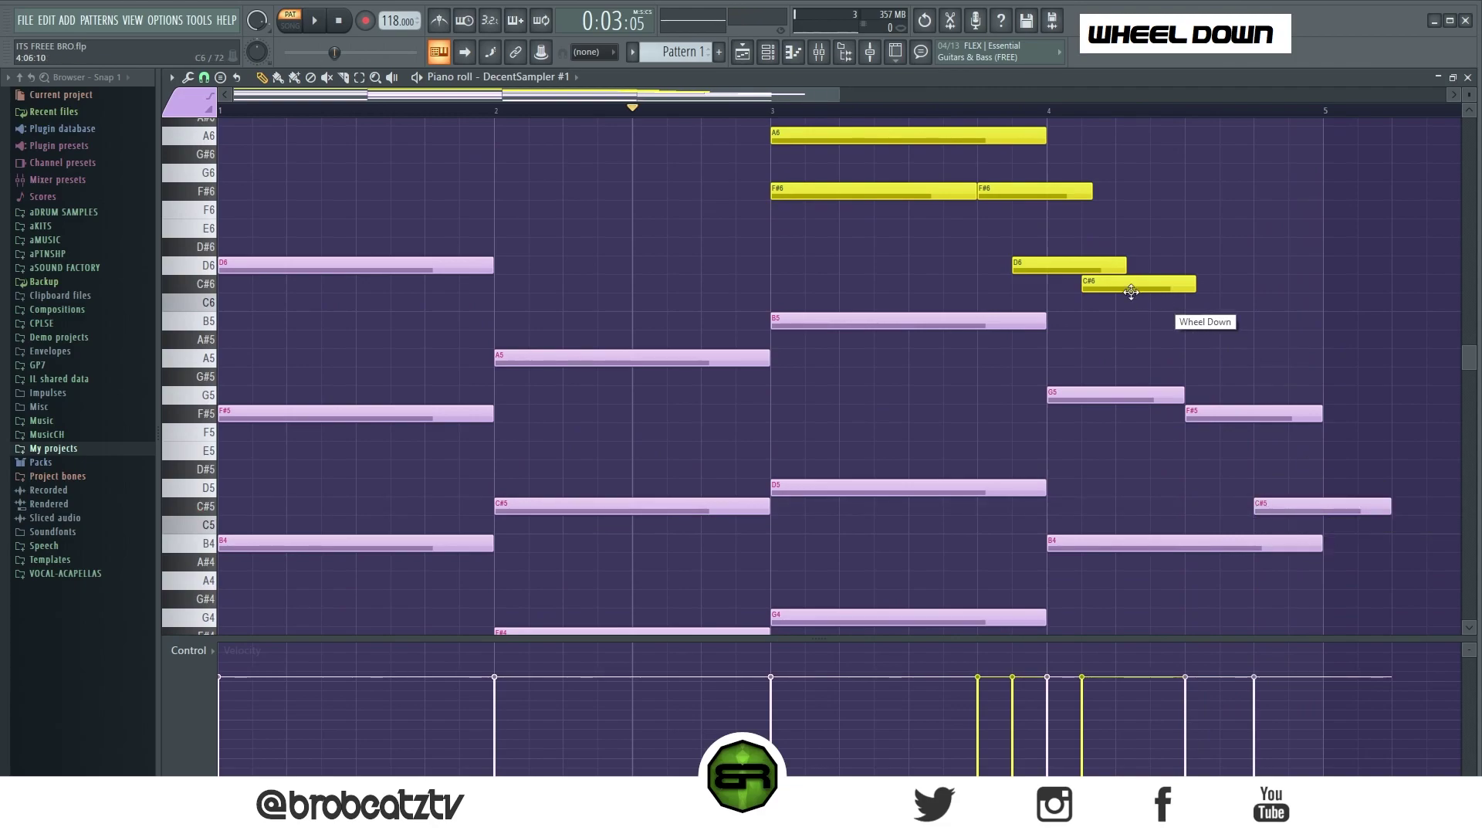
{"action": "right_click", "coordinate": [1257, 506]}
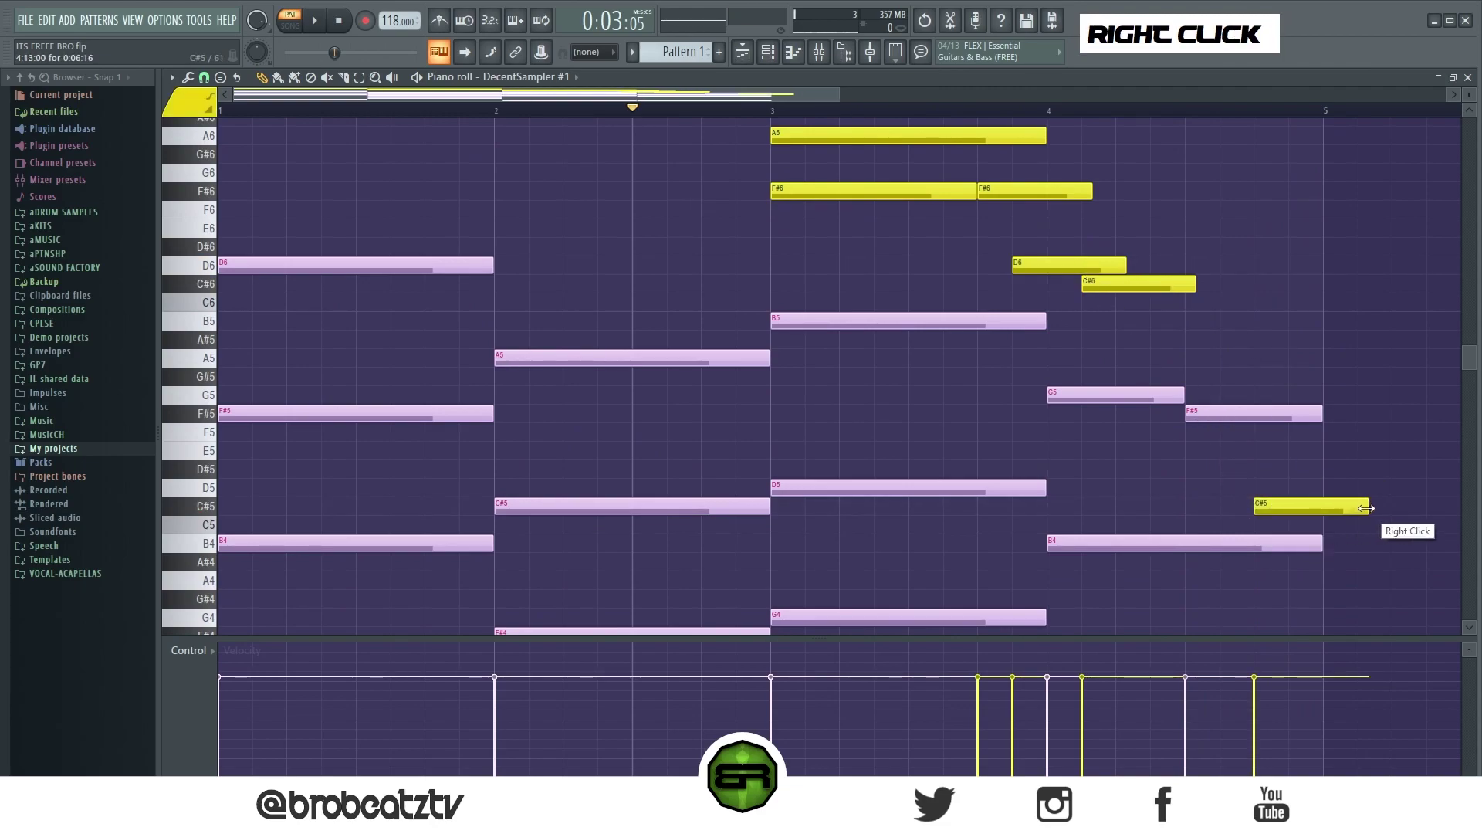
{"action": "left_click_drag", "start_coordinate": [1327, 514], "coordinate": [1316, 515]}
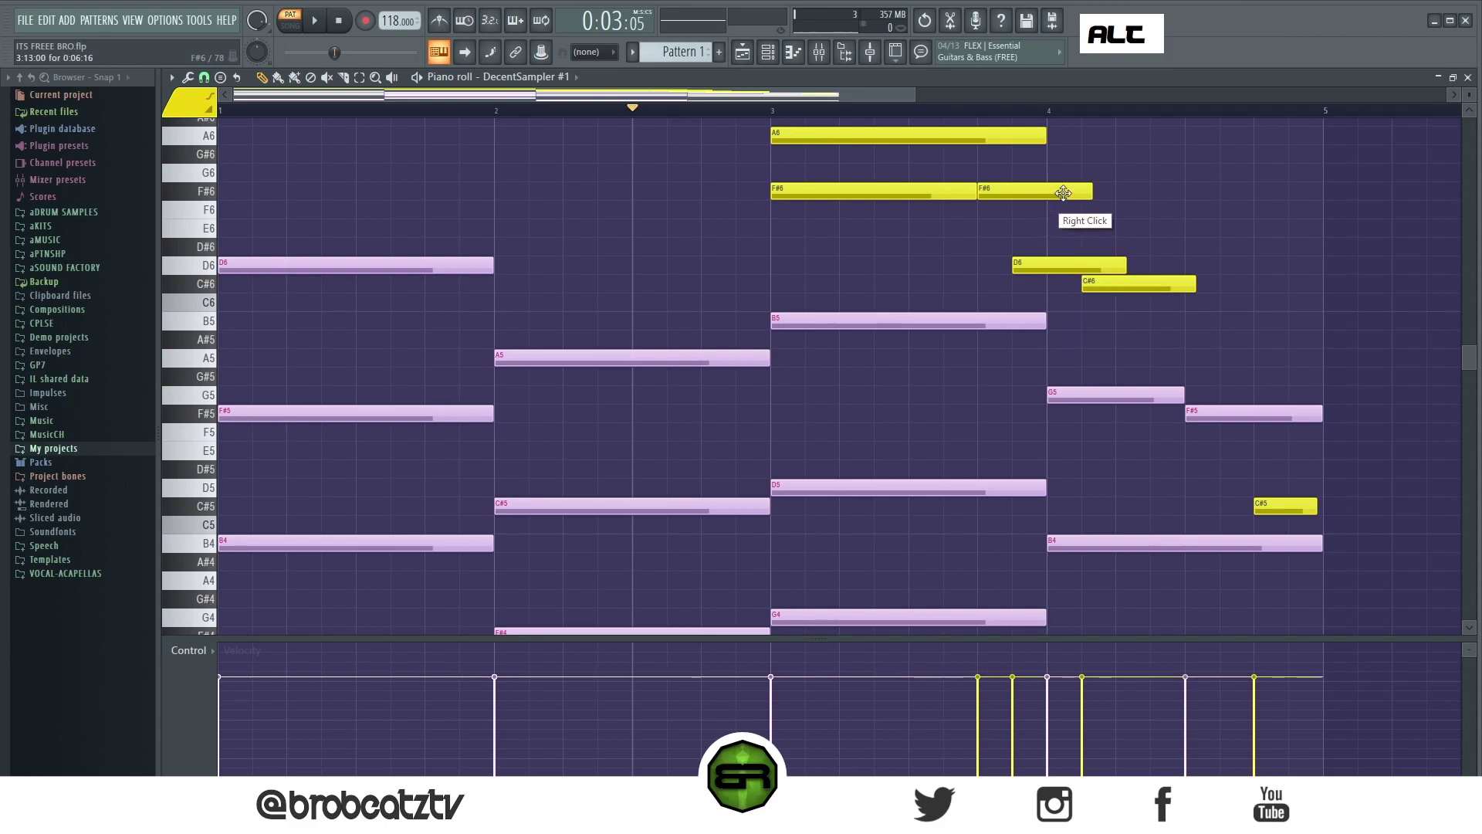
Trim the second F#6 to the end of bar 3, shorten the A6 slightly before it, and play the pattern
{"action": "left_click_drag", "start_coordinate": [1090, 190], "coordinate": [1046, 191]}
{"action": "left_click", "coordinate": [1042, 129], "text": "alt"}
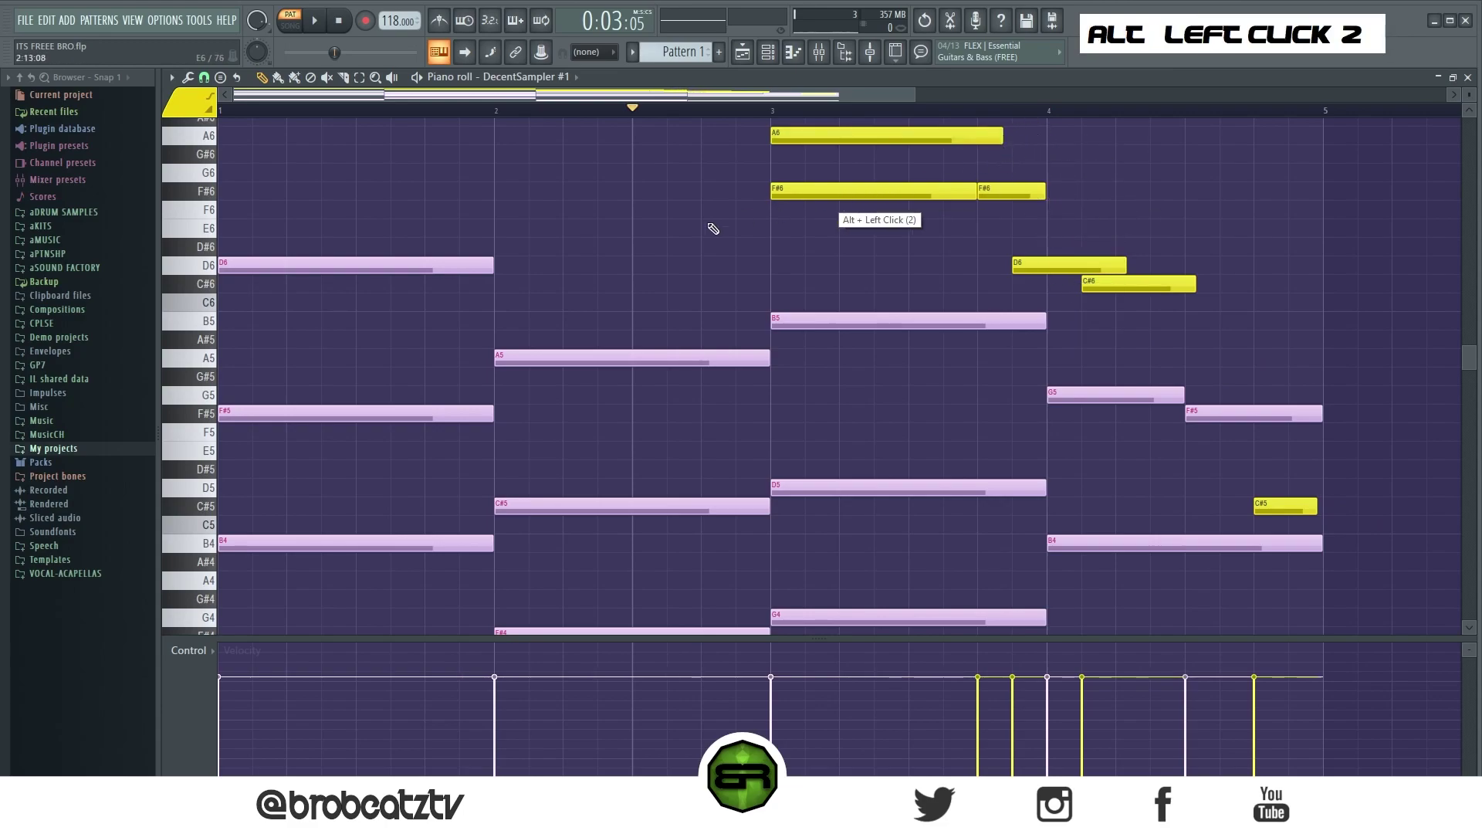
{"action": "right_click", "coordinate": [713, 228], "text": "ctrl"}
{"action": "key", "text": "space"}
{"action": "key", "text": "space"}
{"action": "key", "text": "space"}
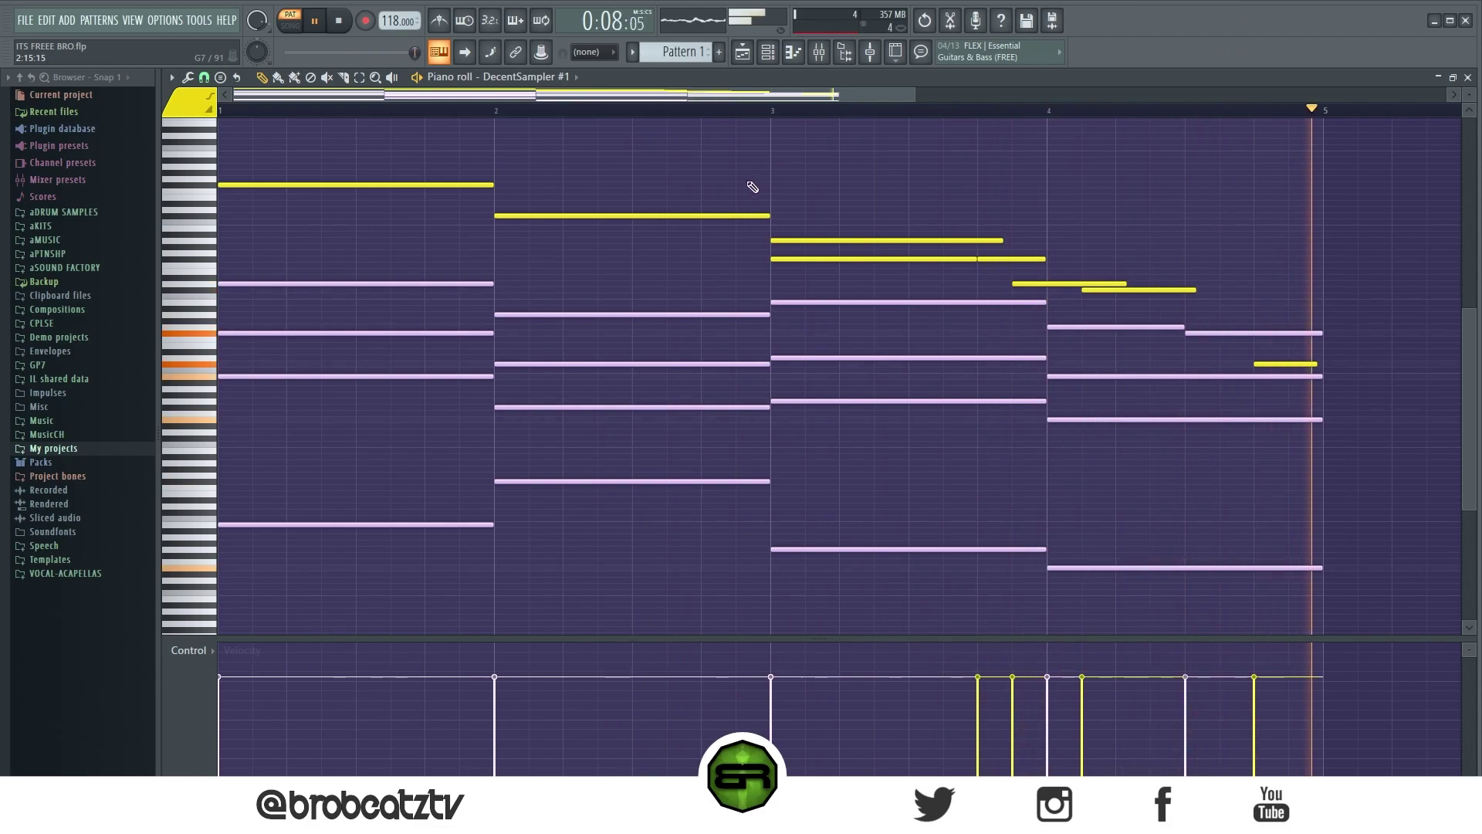
Stop playback, copy DecentSampler #1's notes into DecentSampler #2, and open the DecentSampler #2 instrument
{"action": "key", "text": "space"}
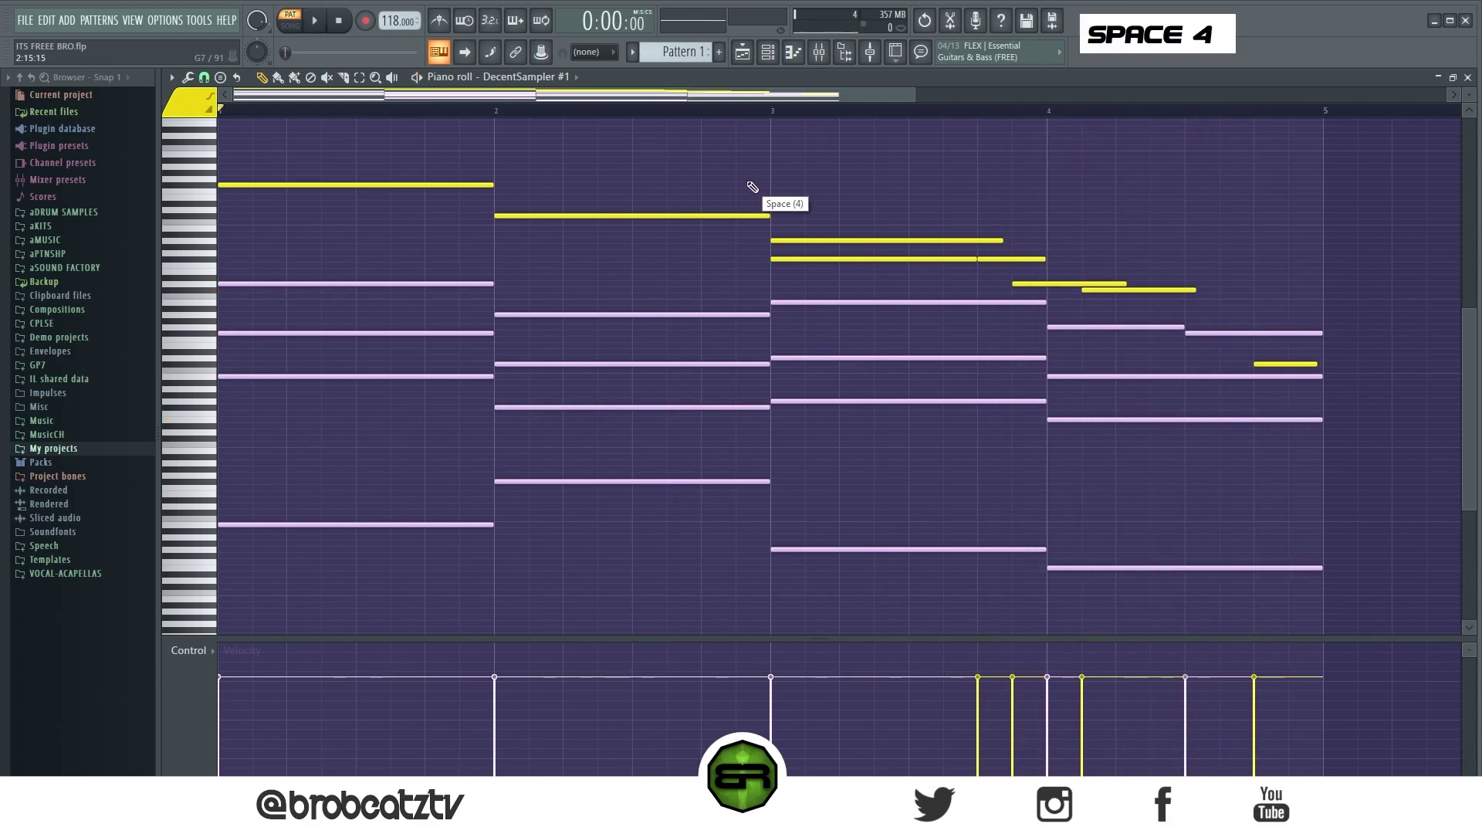
{"action": "left_click", "coordinate": [769, 57]}
{"action": "right_click", "coordinate": [541, 165]}
{"action": "left_click", "coordinate": [718, 182]}
{"action": "right_click", "coordinate": [542, 189]}
{"action": "left_click", "coordinate": [718, 219]}
{"action": "left_click", "coordinate": [535, 194]}
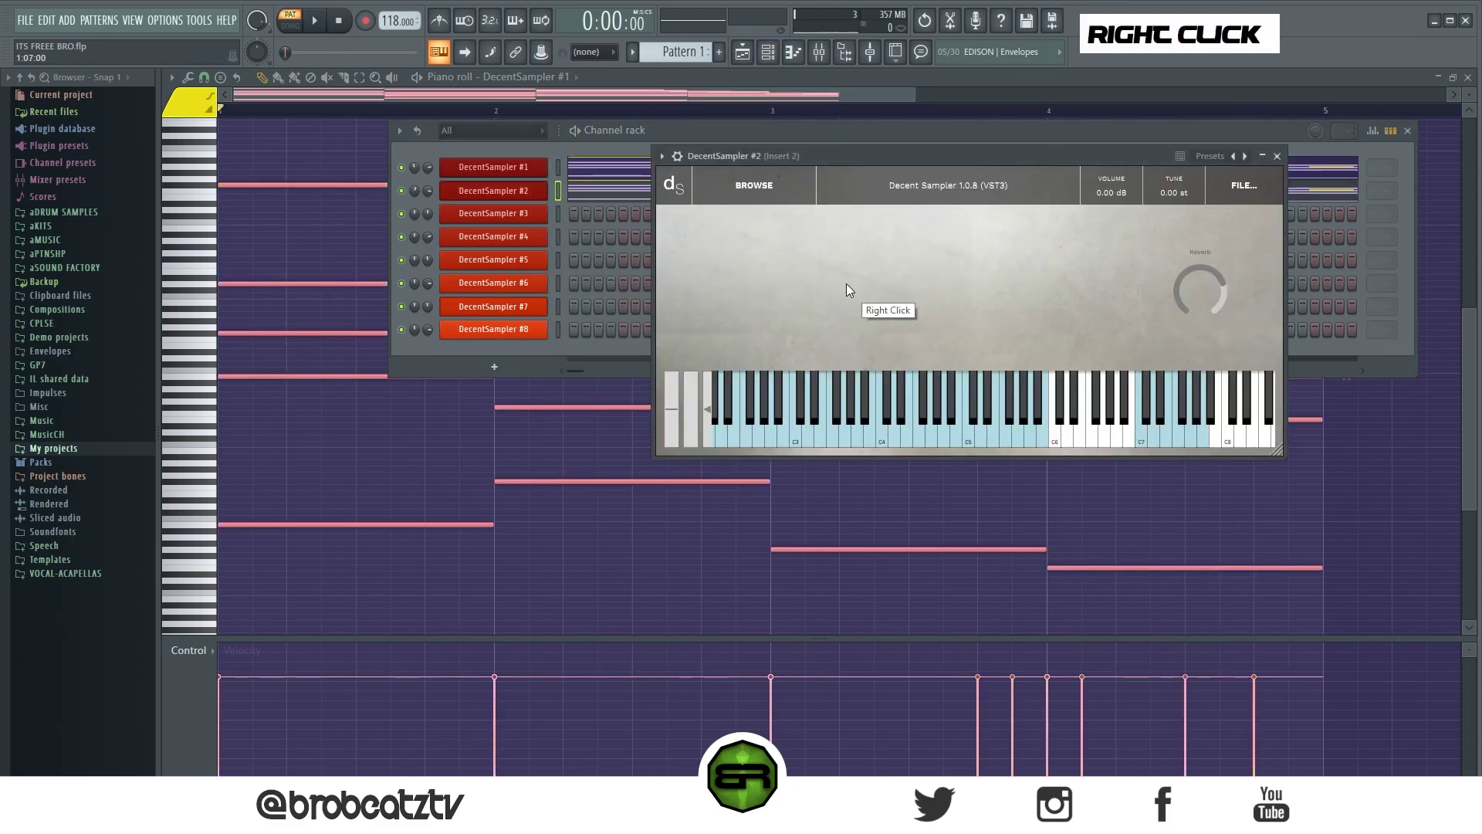
{"action": "right_click", "coordinate": [1114, 193]}
{"action": "scroll", "coordinate": [1091, 452], "scroll_direction": "down", "scroll_amount": 2}
{"action": "scroll", "coordinate": [1091, 451], "scroll_direction": "up", "scroll_amount": 2}
{"action": "left_click", "coordinate": [368, 109]}
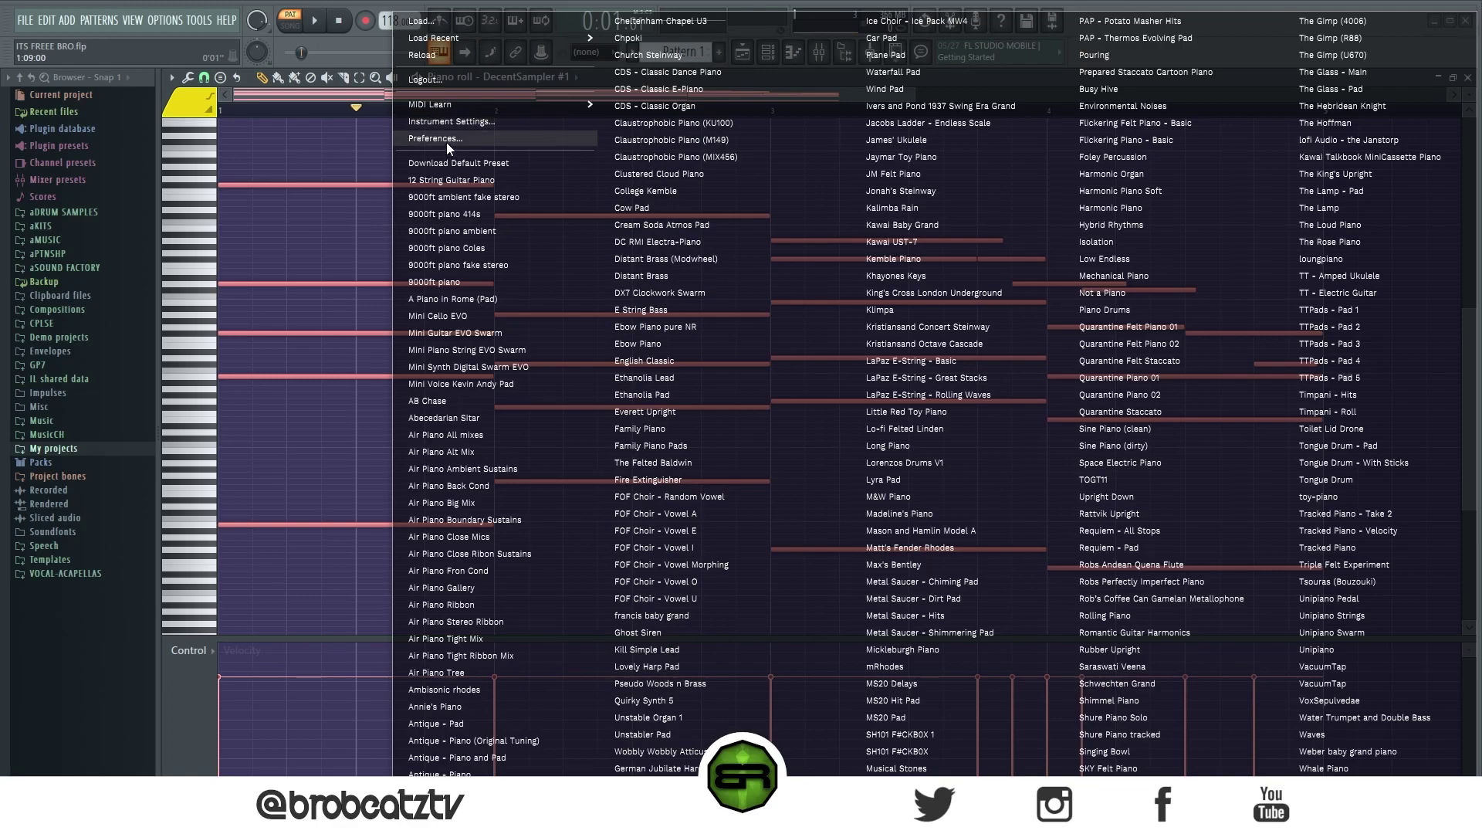
{"action": "key", "text": "Escape"}
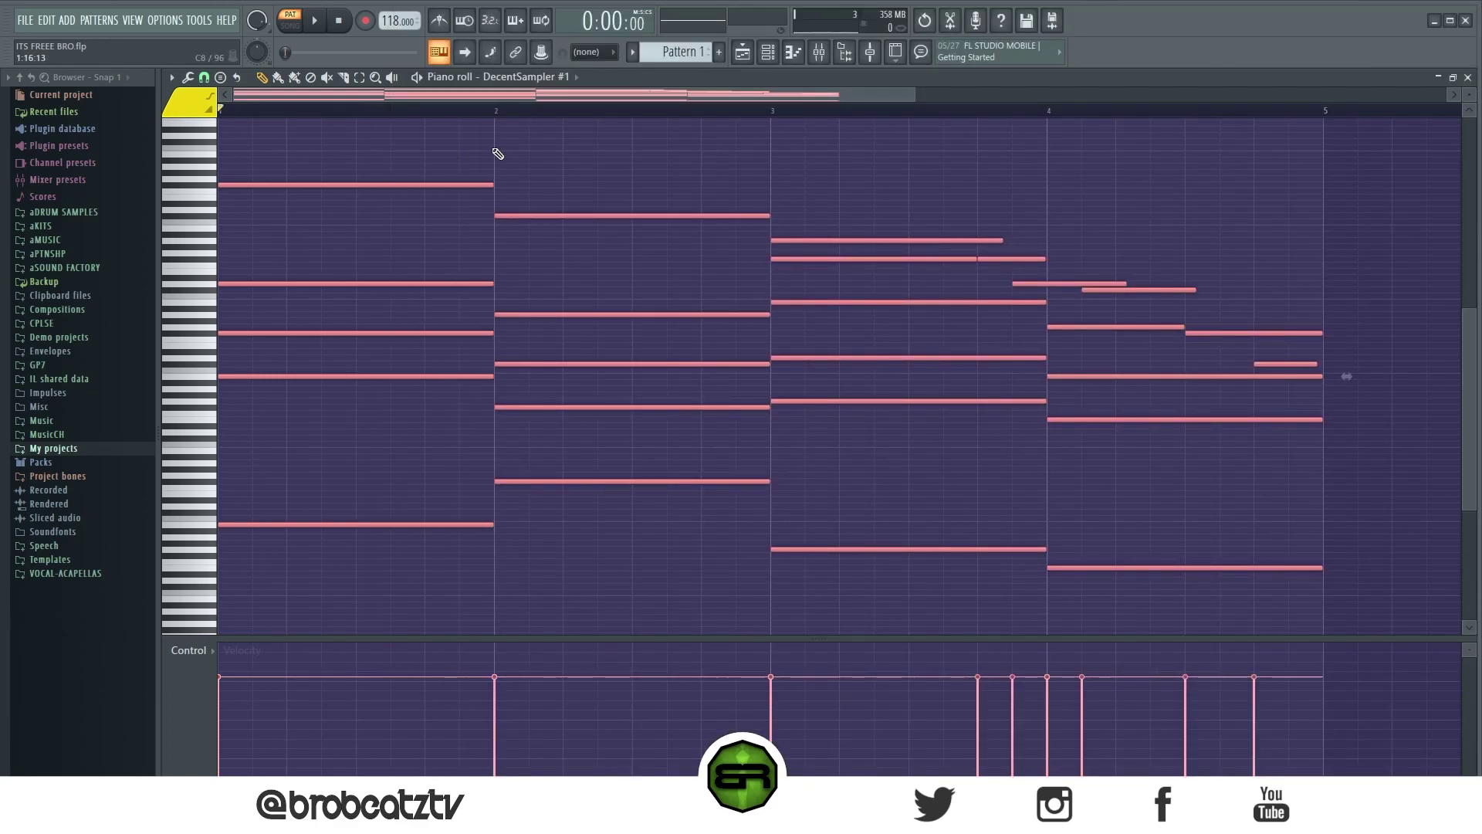
Deselect all notes and play the pattern through DecentSampler #1 and #2 together
{"action": "right_click", "coordinate": [628, 132]}
{"action": "key", "text": "space"}
{"action": "scroll", "coordinate": [787, 149], "scroll_direction": "up", "scroll_amount": 1}
{"action": "right_click", "coordinate": [784, 156], "text": "ctrl"}
Stop playback and paste the copied chord, bass and melody notes into DecentSampler #3
{"action": "left_click", "coordinate": [768, 62]}
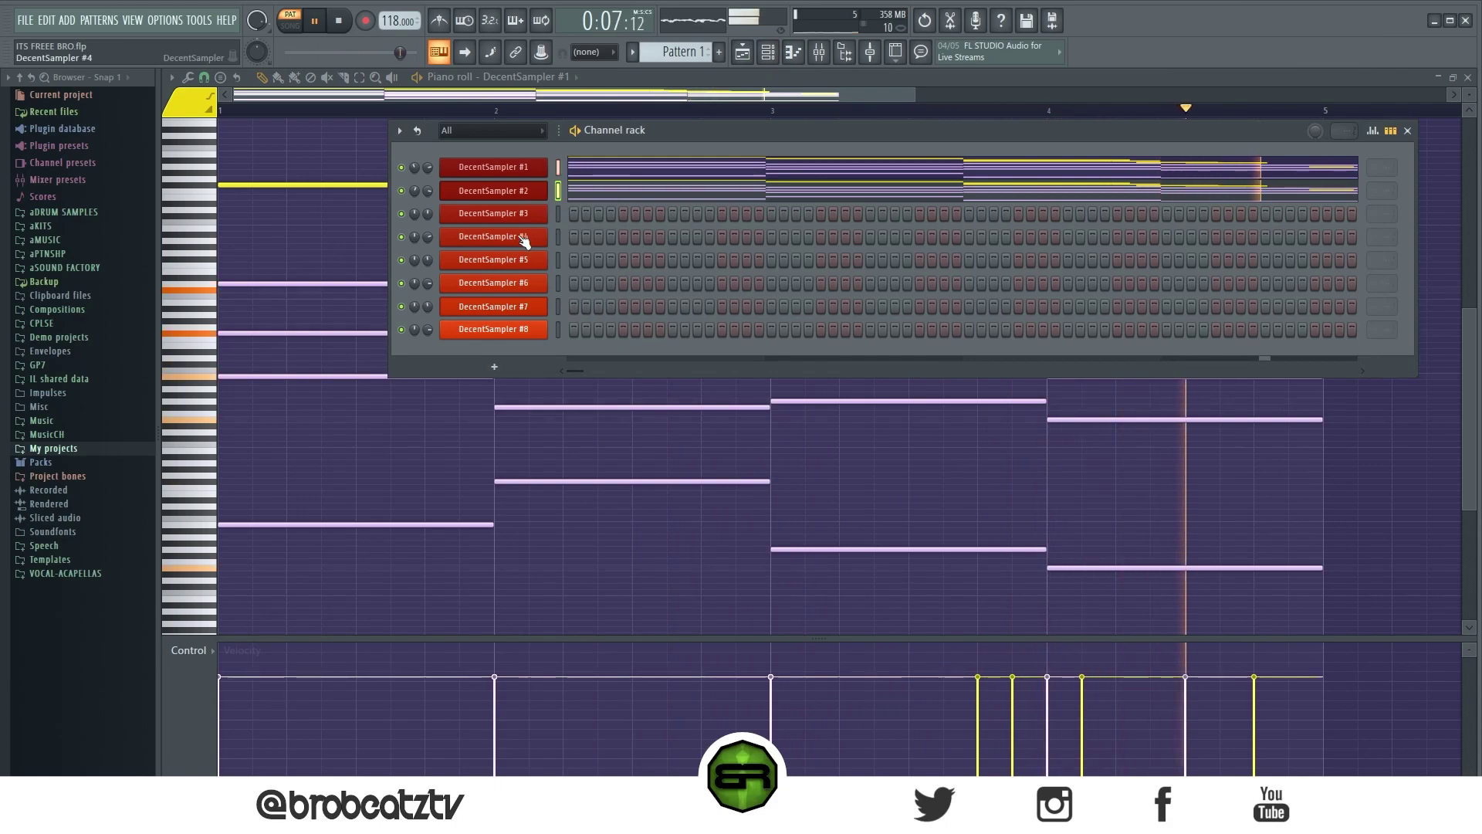
{"action": "key", "text": "space"}
{"action": "right_click", "coordinate": [548, 224]}
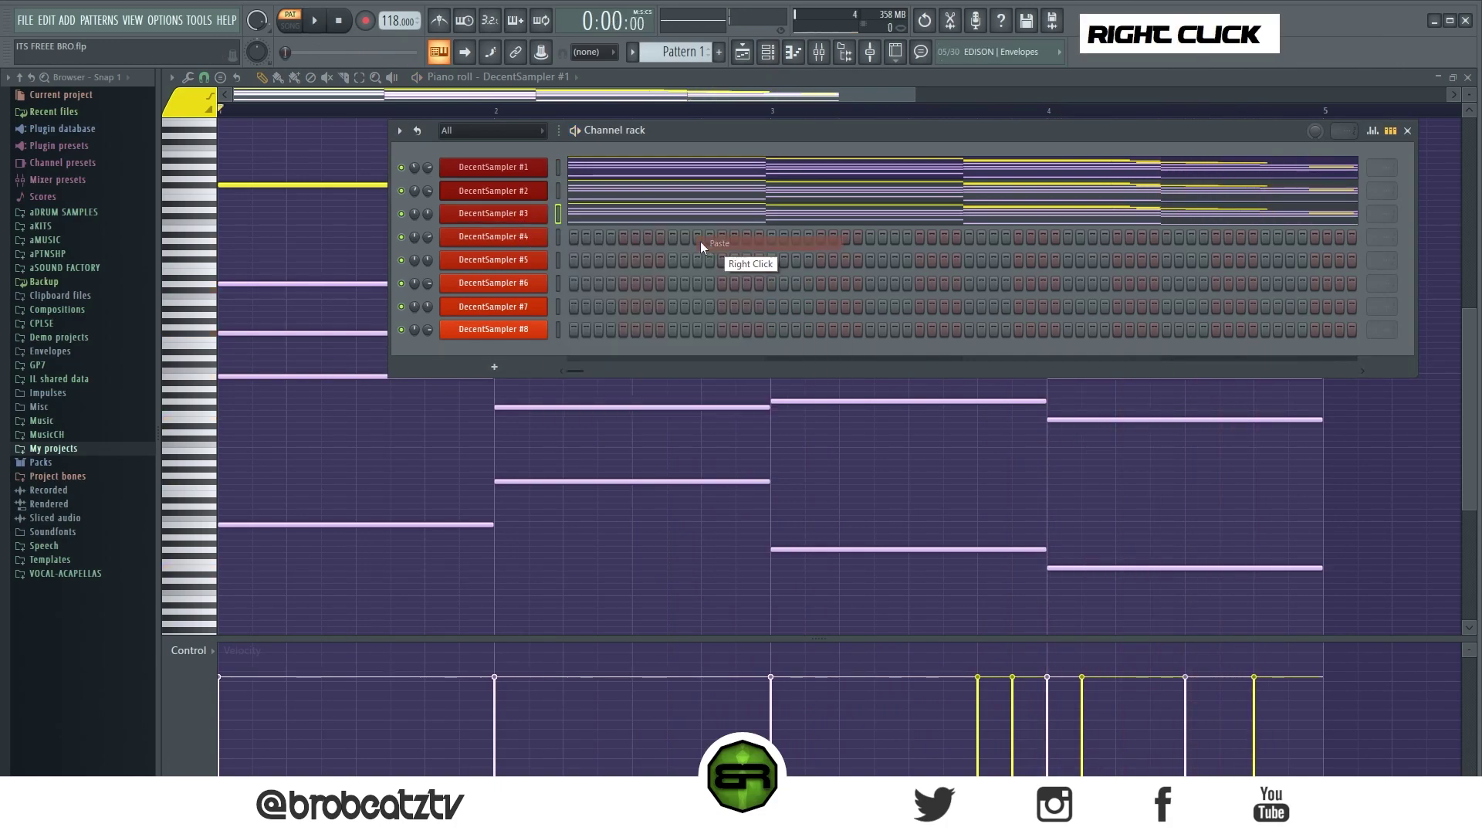
In DecentSampler #3's piano roll, delete the purple chord and bass notes except bar 4's F#5, plus the short yellow D6 and C#6
{"action": "scroll", "coordinate": [754, 391], "scroll_direction": "down", "scroll_amount": 5}
{"action": "scroll", "coordinate": [540, 480], "scroll_direction": "up", "scroll_amount": 4}
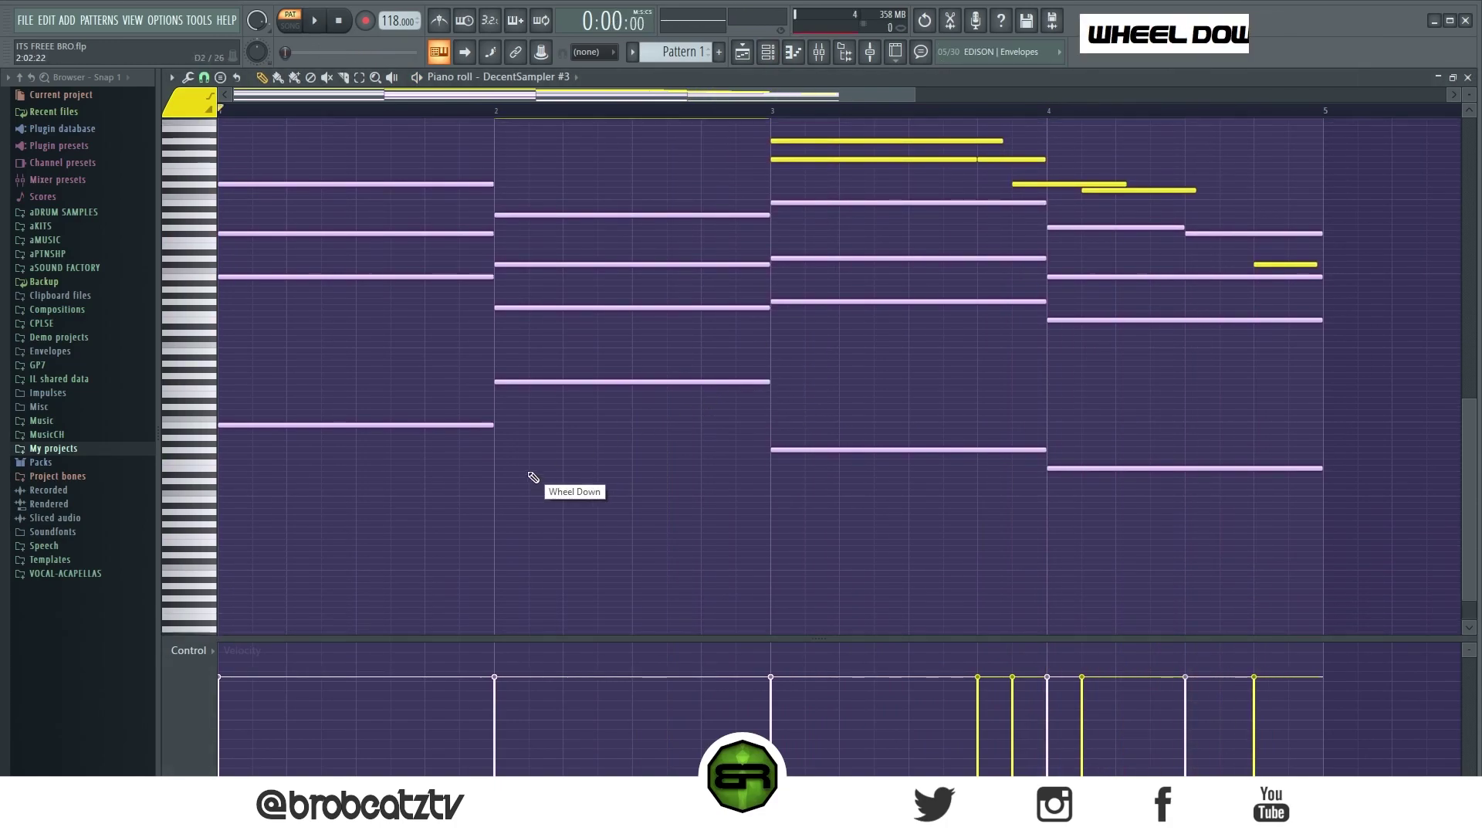
{"action": "right_click", "coordinate": [608, 297]}
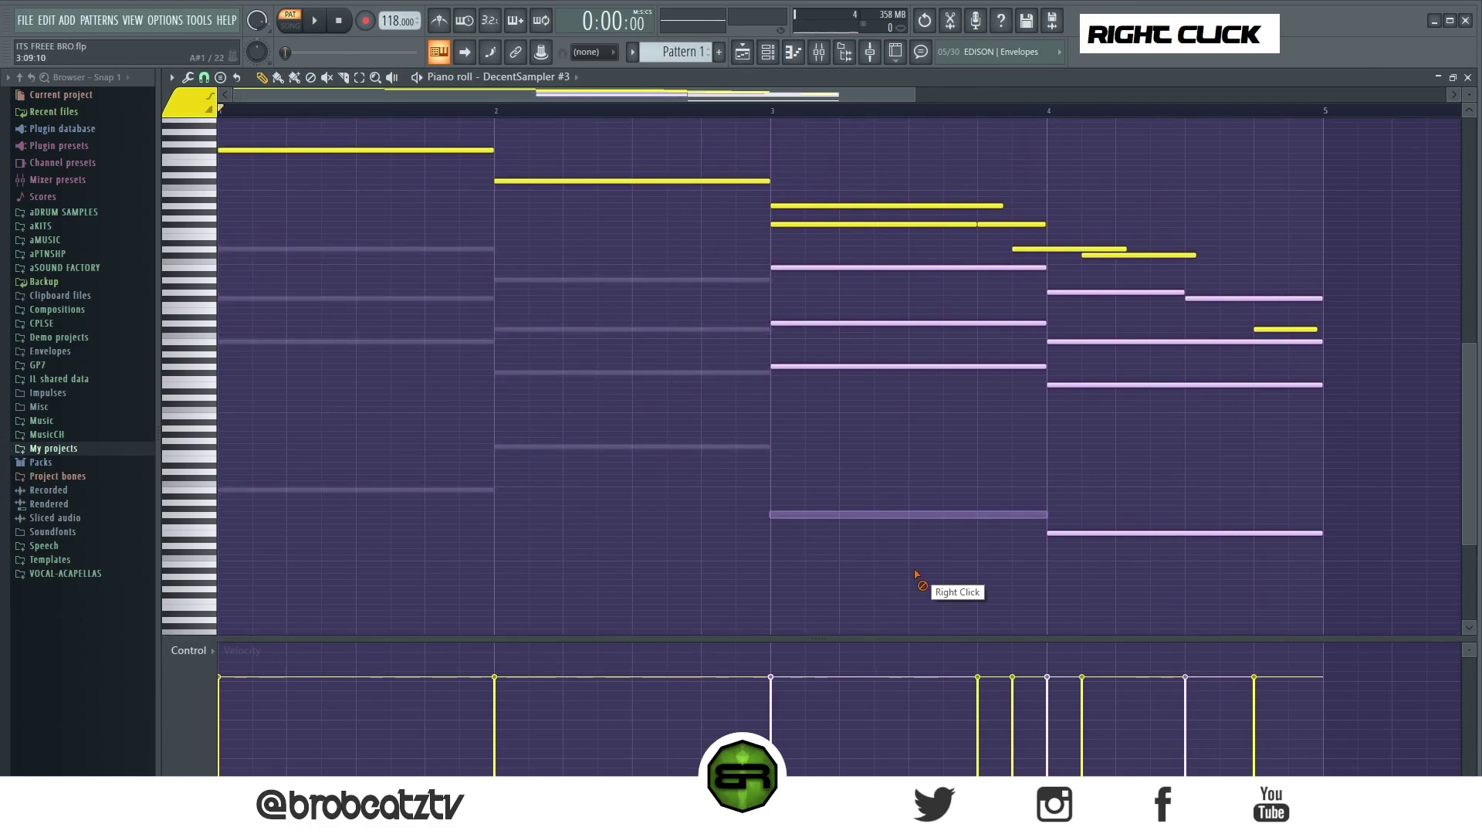
{"action": "mouse_move", "coordinate": [1039, 303]}
{"action": "left_mouse_down"}
{"action": "mouse_move", "coordinate": [1089, 288]}
{"action": "mouse_move", "coordinate": [1166, 570]}
{"action": "left_mouse_up"}
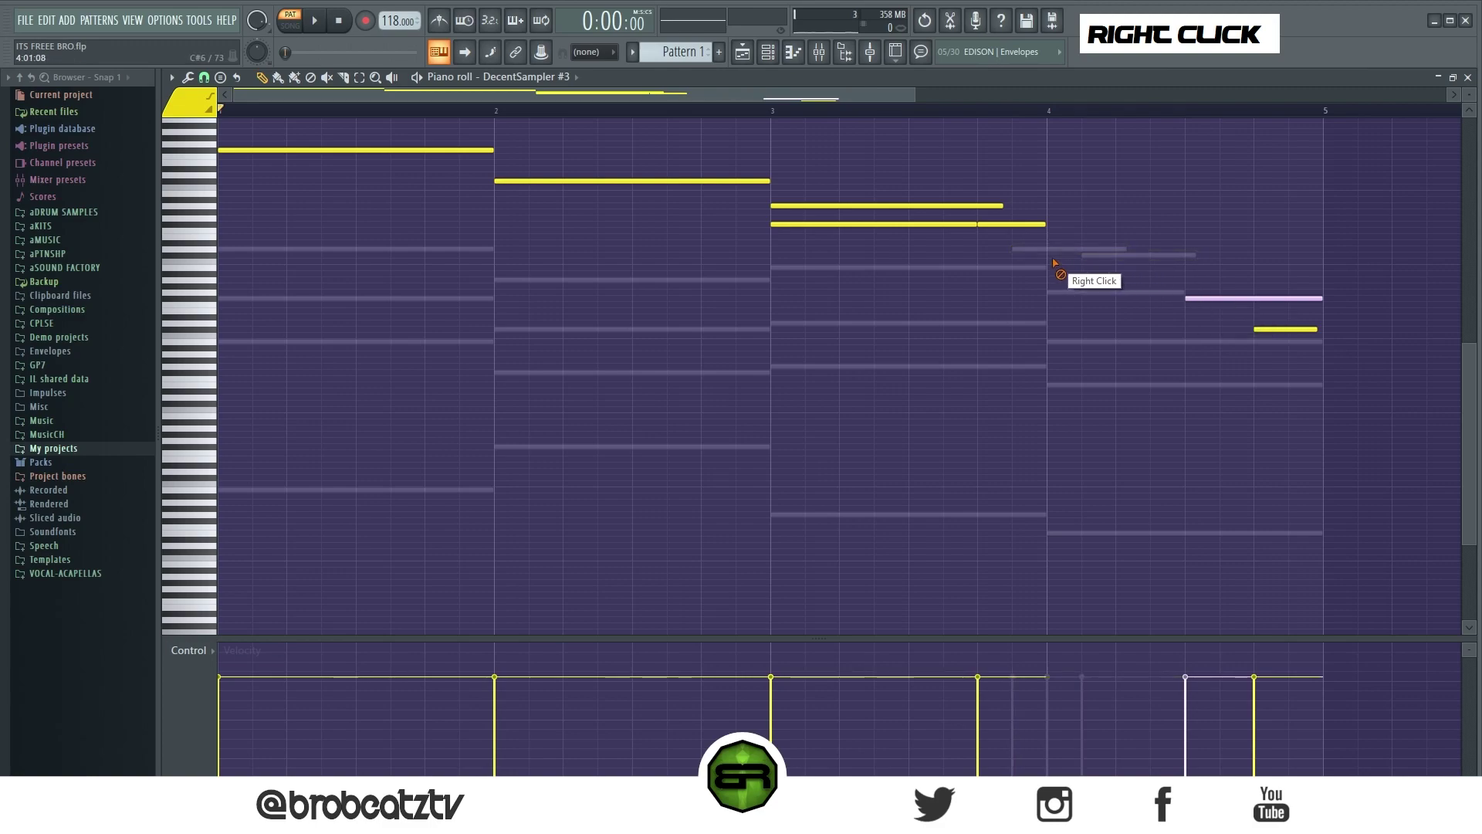
Remove the short second F#6 and extend bar 3's F#6 to the middle of bar 4, with the A6 slightly past it
{"action": "left_click_drag", "start_coordinate": [997, 191], "coordinate": [970, 245], "text": "ctrl"}
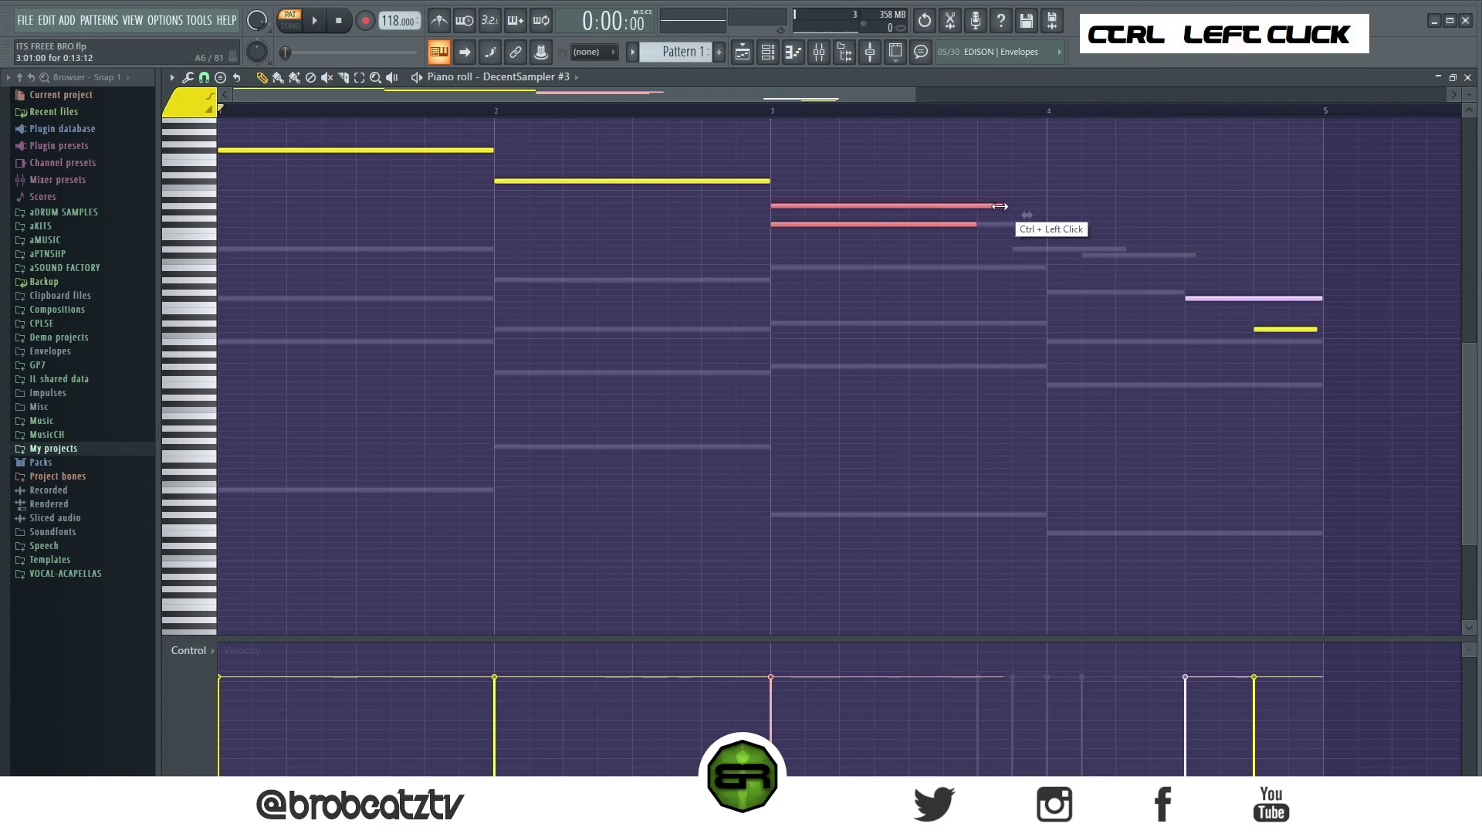
{"action": "scroll", "coordinate": [677, 154], "scroll_direction": "up", "scroll_amount": 1}
{"action": "key", "text": "F6"}
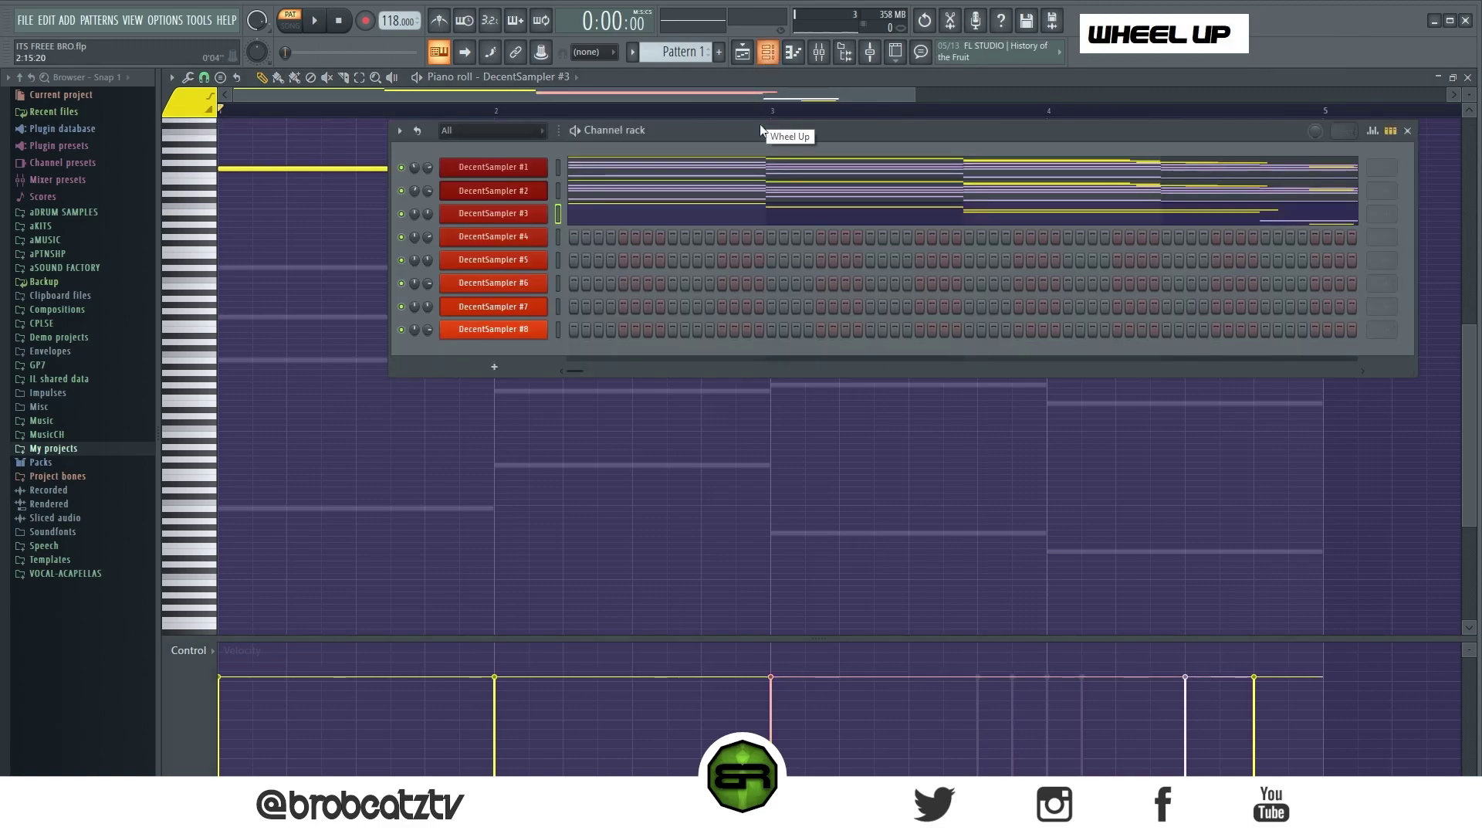
{"action": "key", "text": "F6"}
{"action": "scroll", "coordinate": [1024, 239], "scroll_direction": "up", "scroll_amount": 5}
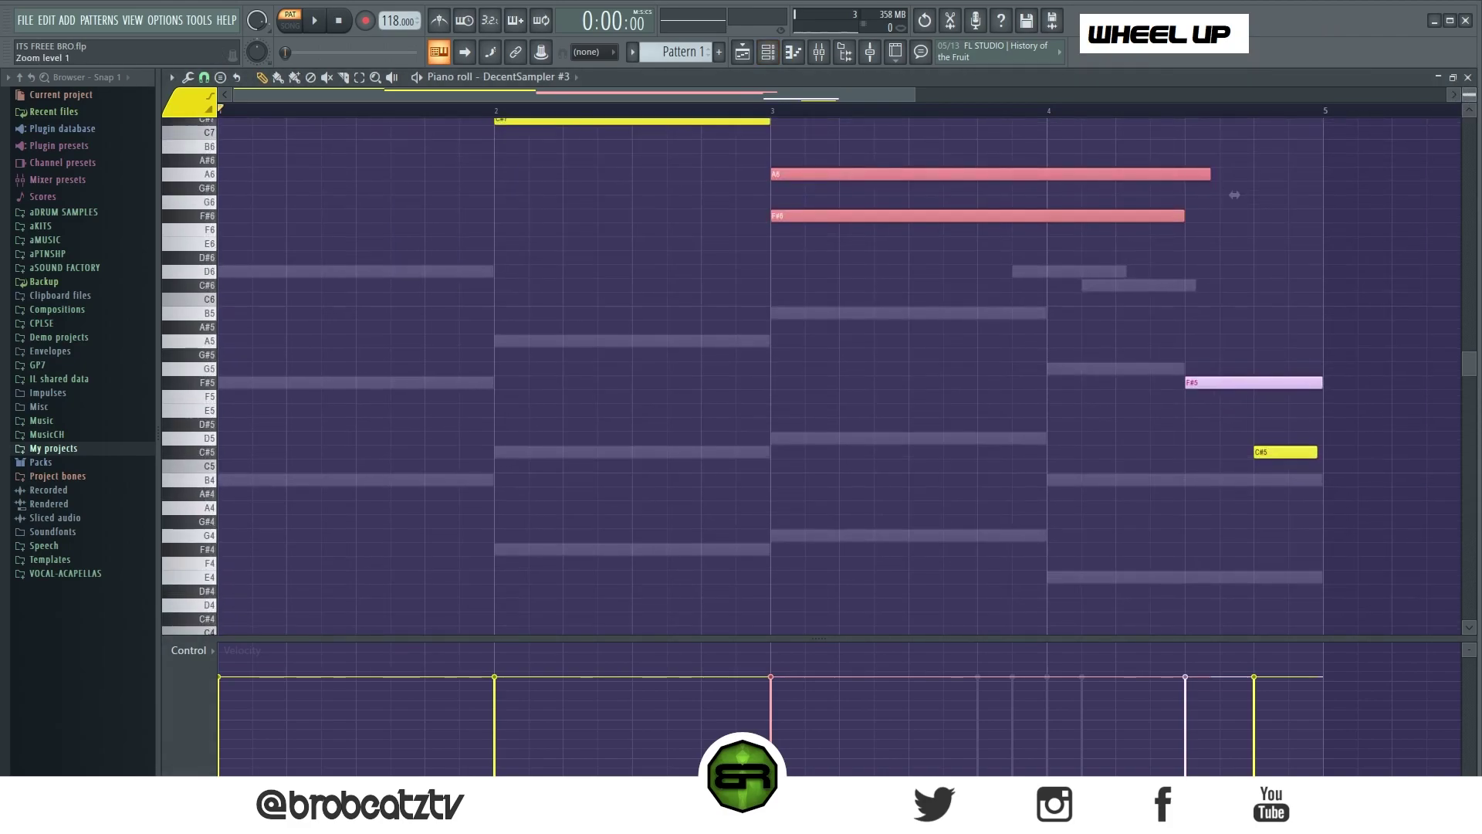
{"action": "scroll", "coordinate": [846, 101], "scroll_direction": "up", "scroll_amount": 3}
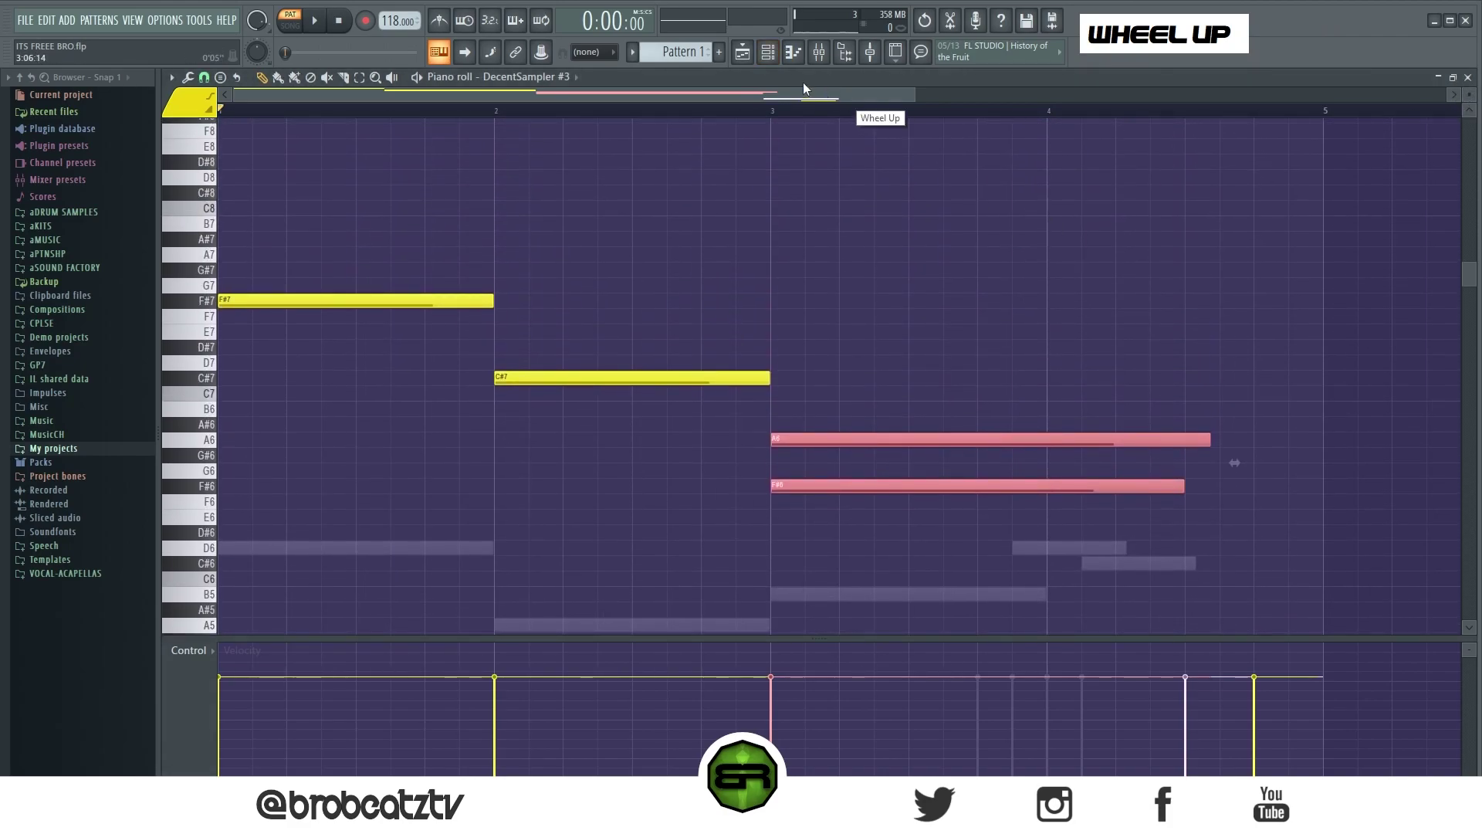
Audition DecentSampler #3 with #1 and #2 muted, unmute them, and lower DecentSampler #3's channel volume to 48%
{"action": "left_click", "coordinate": [772, 59]}
{"action": "key", "text": "space"}
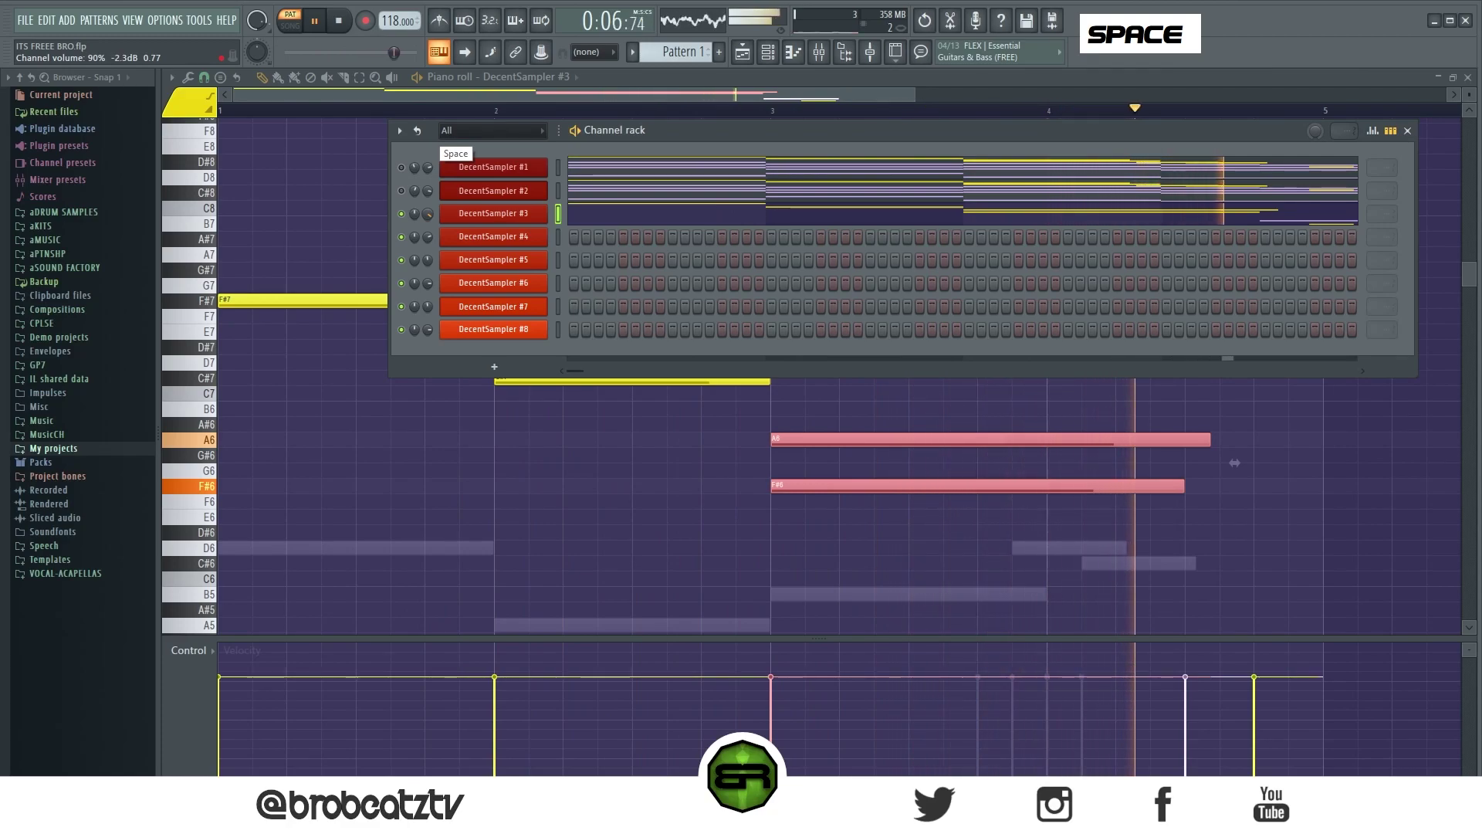
{"action": "key", "text": "space"}
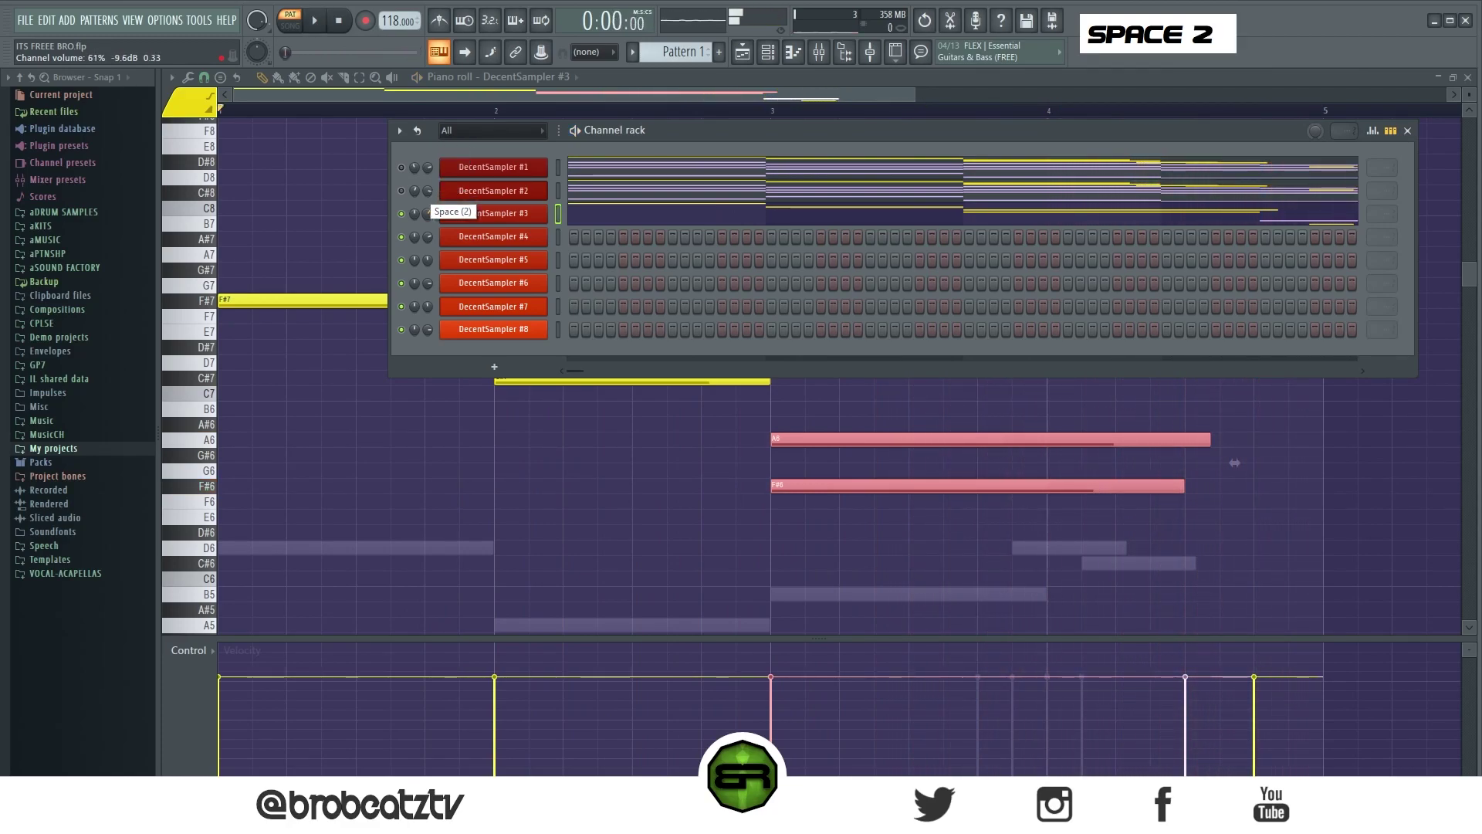
{"action": "double_click", "coordinate": [410, 183]}
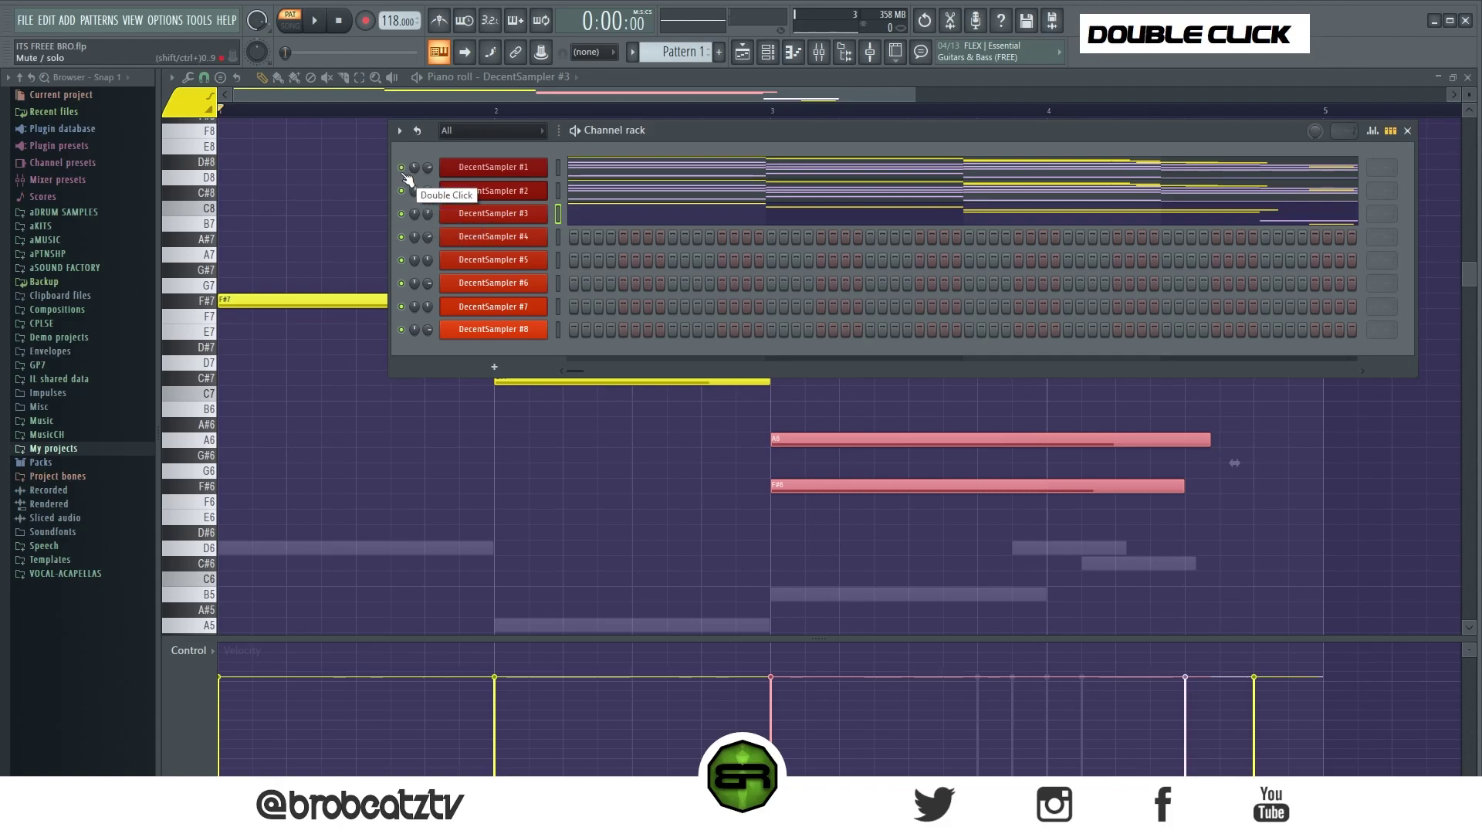
{"action": "key", "text": "space"}
Delete the leftover purple F#5 in bar 4 of DecentSampler #3 and lower its channel volume to 45%
{"action": "right_click", "coordinate": [635, 442]}
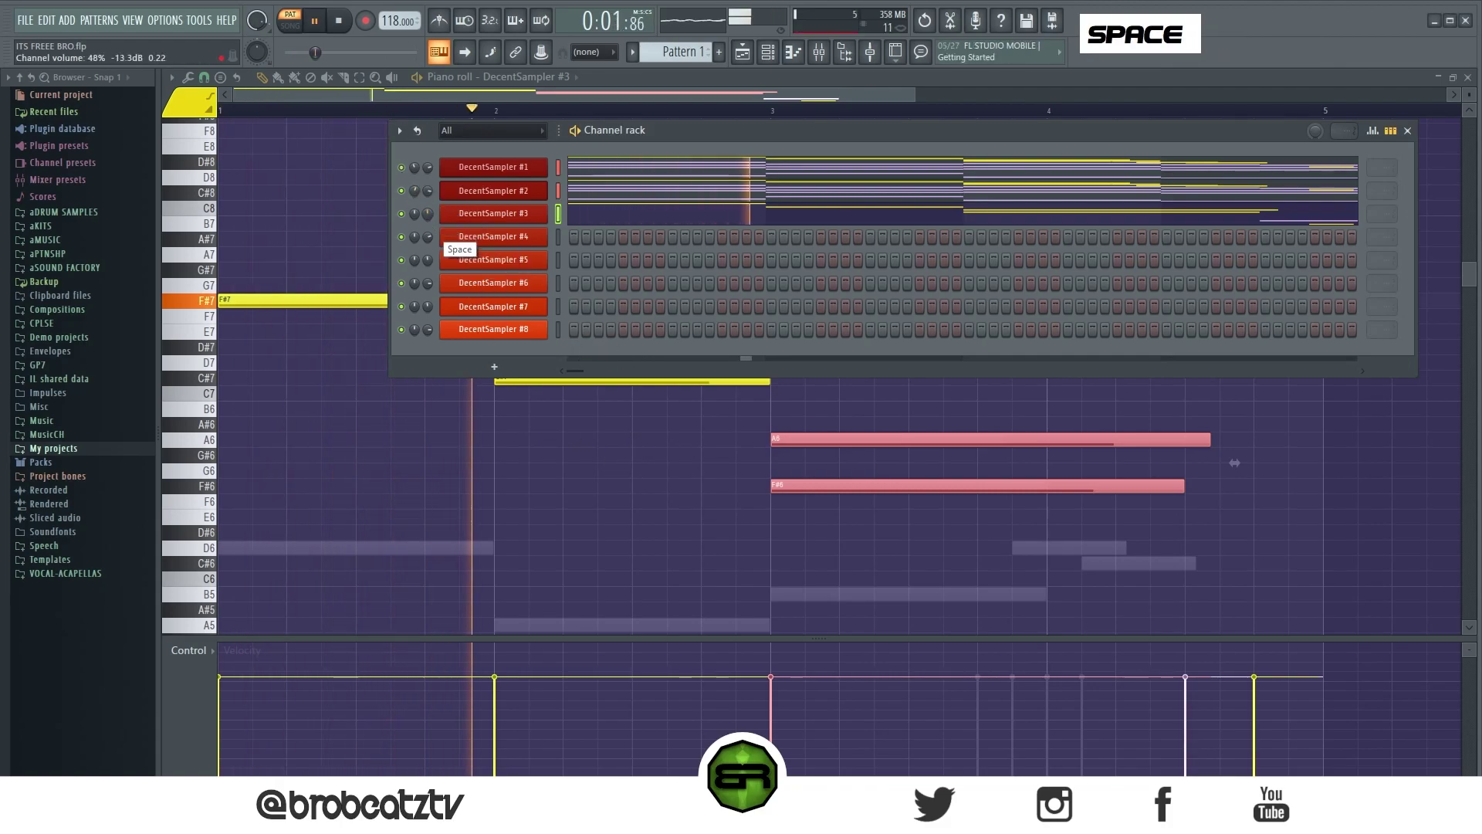
{"action": "scroll", "coordinate": [629, 420], "scroll_direction": "down", "scroll_amount": 9}
{"action": "right_click", "coordinate": [1247, 533]}
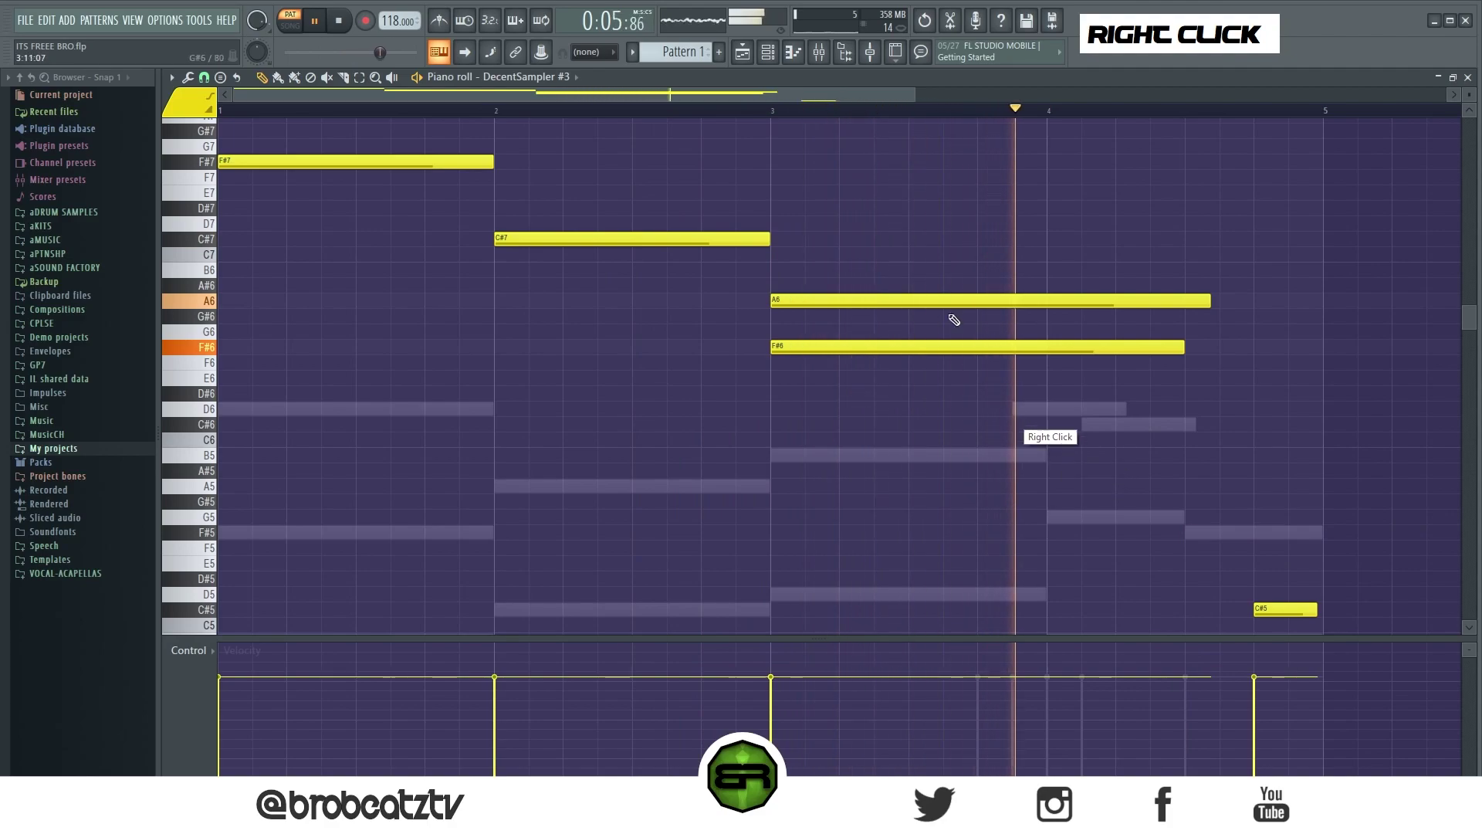
{"action": "left_click", "coordinate": [768, 52]}
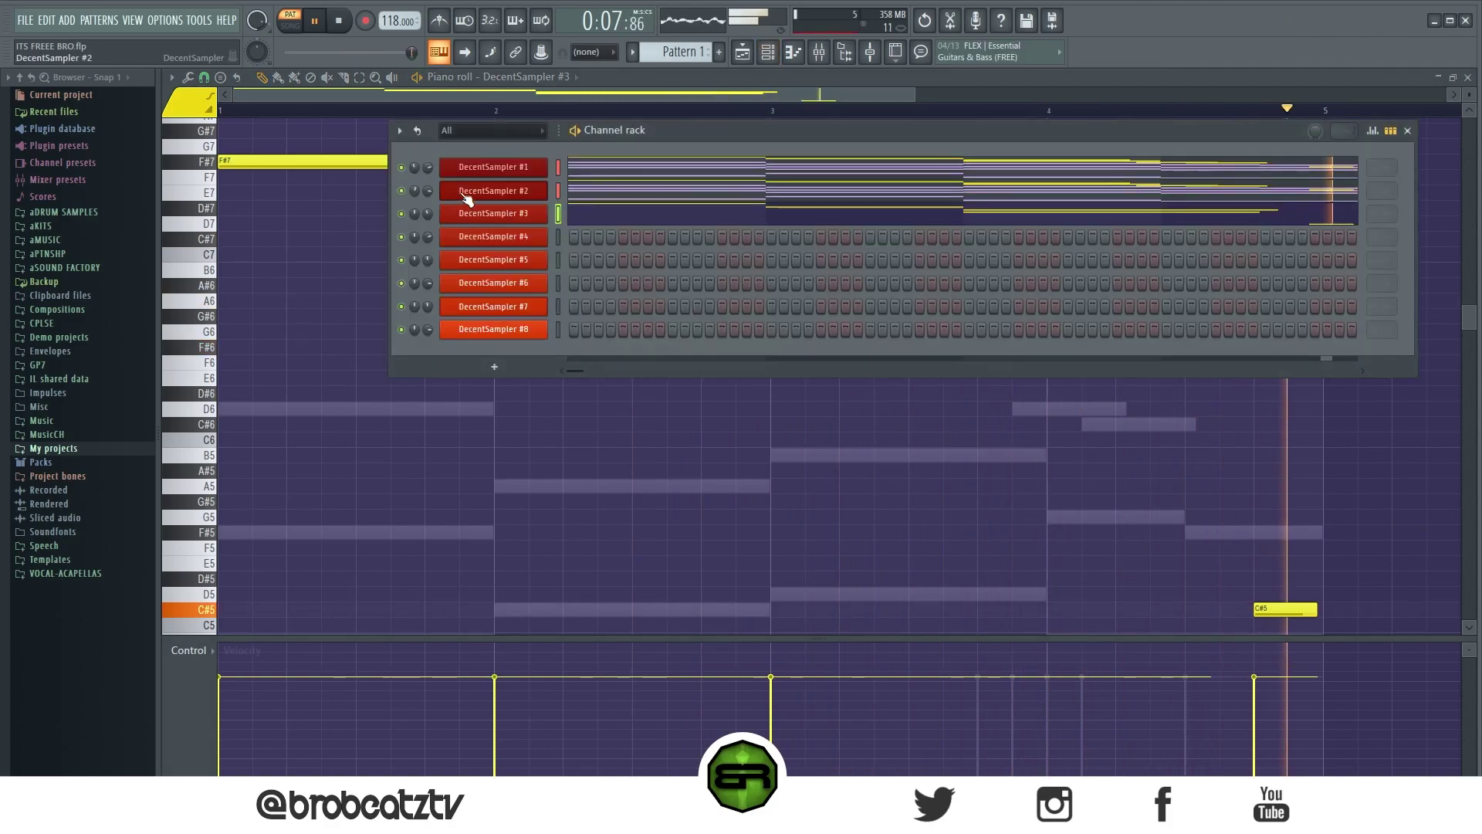
{"action": "key", "text": "space"}
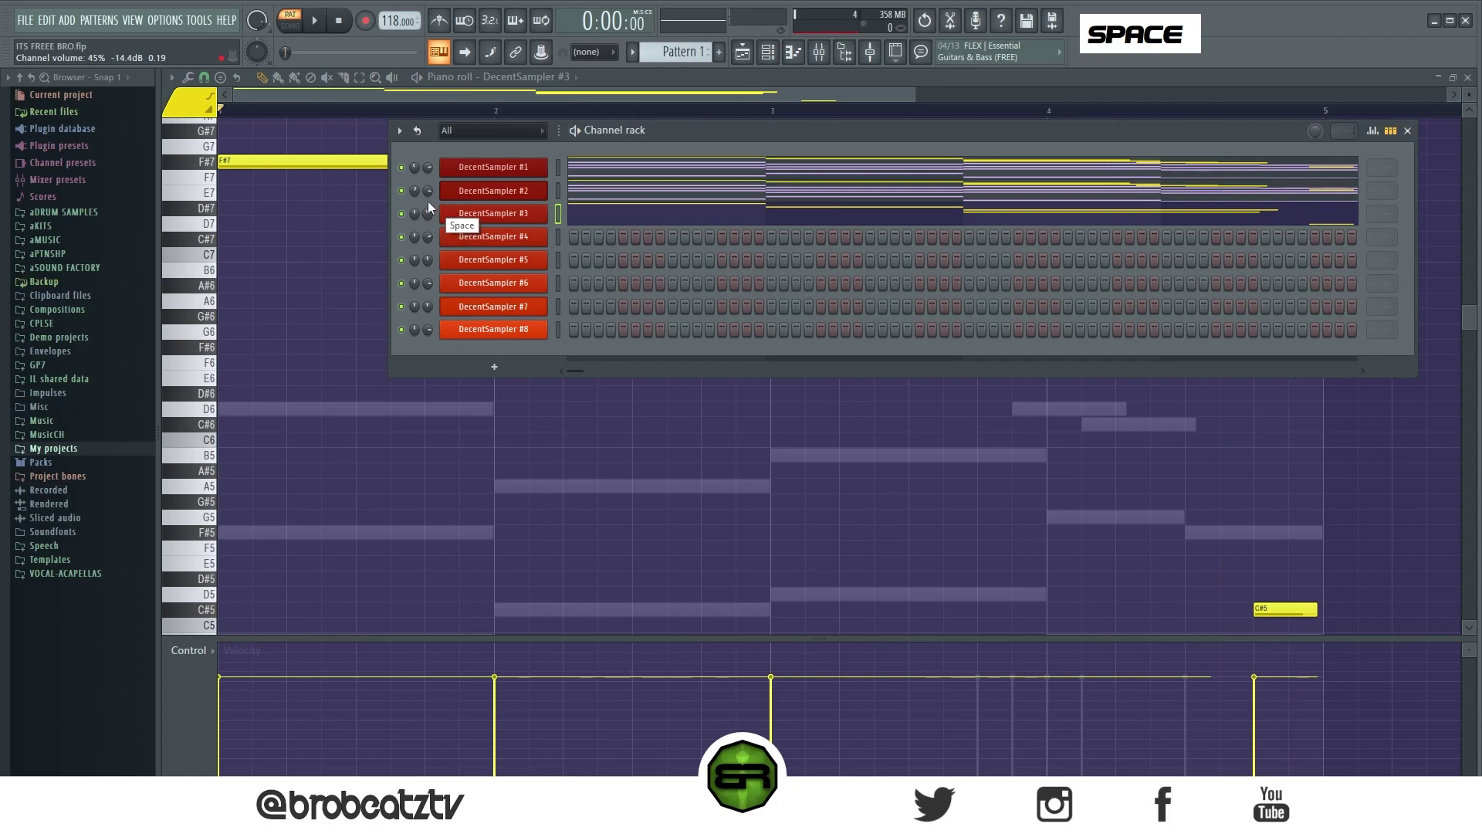
Open DecentSampler #4, test its sound on the plugin keyboard, and open its empty piano roll
{"action": "left_click", "coordinate": [511, 237]}
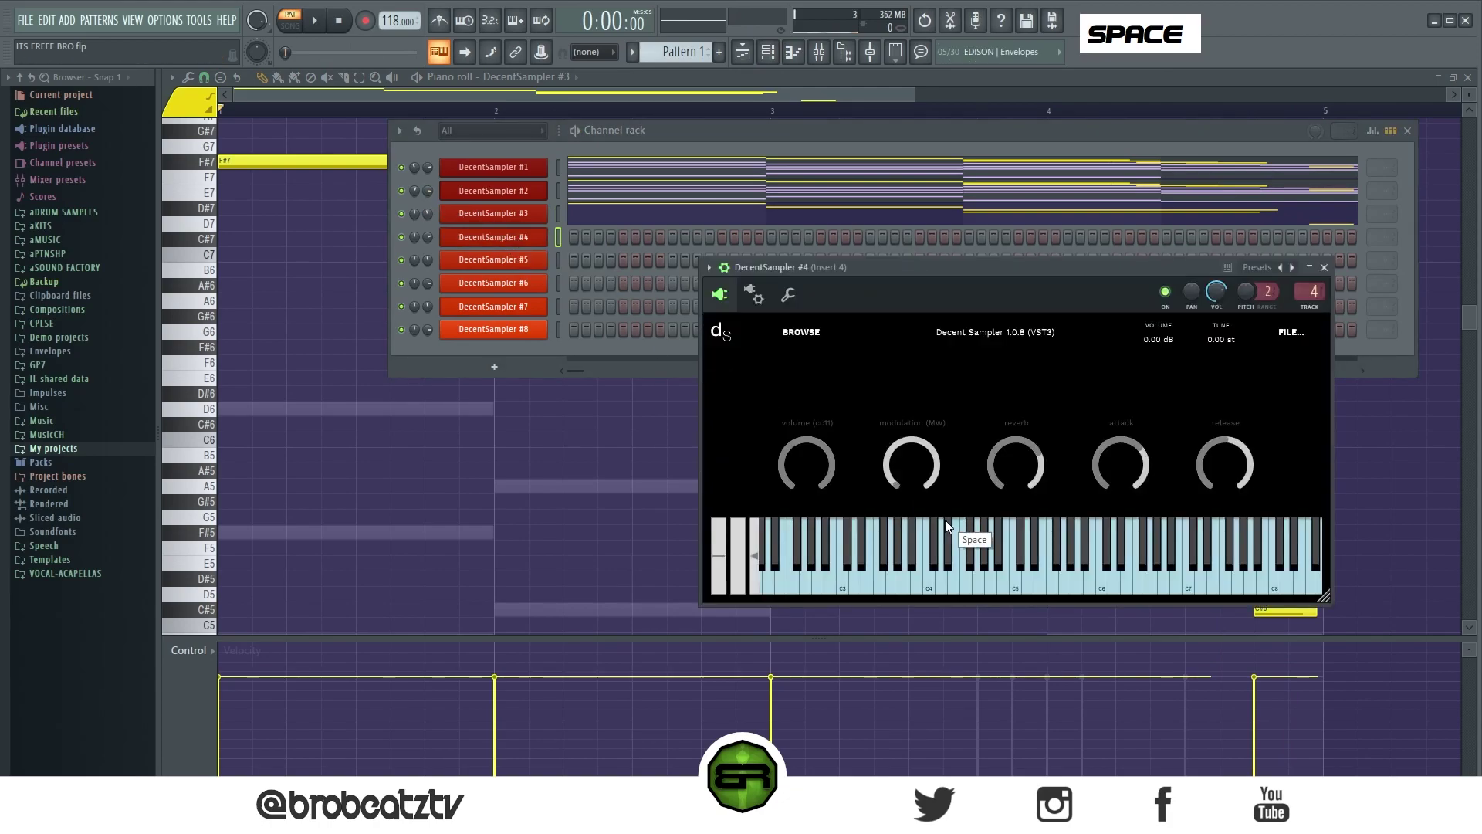
{"action": "double_click", "coordinate": [961, 544]}
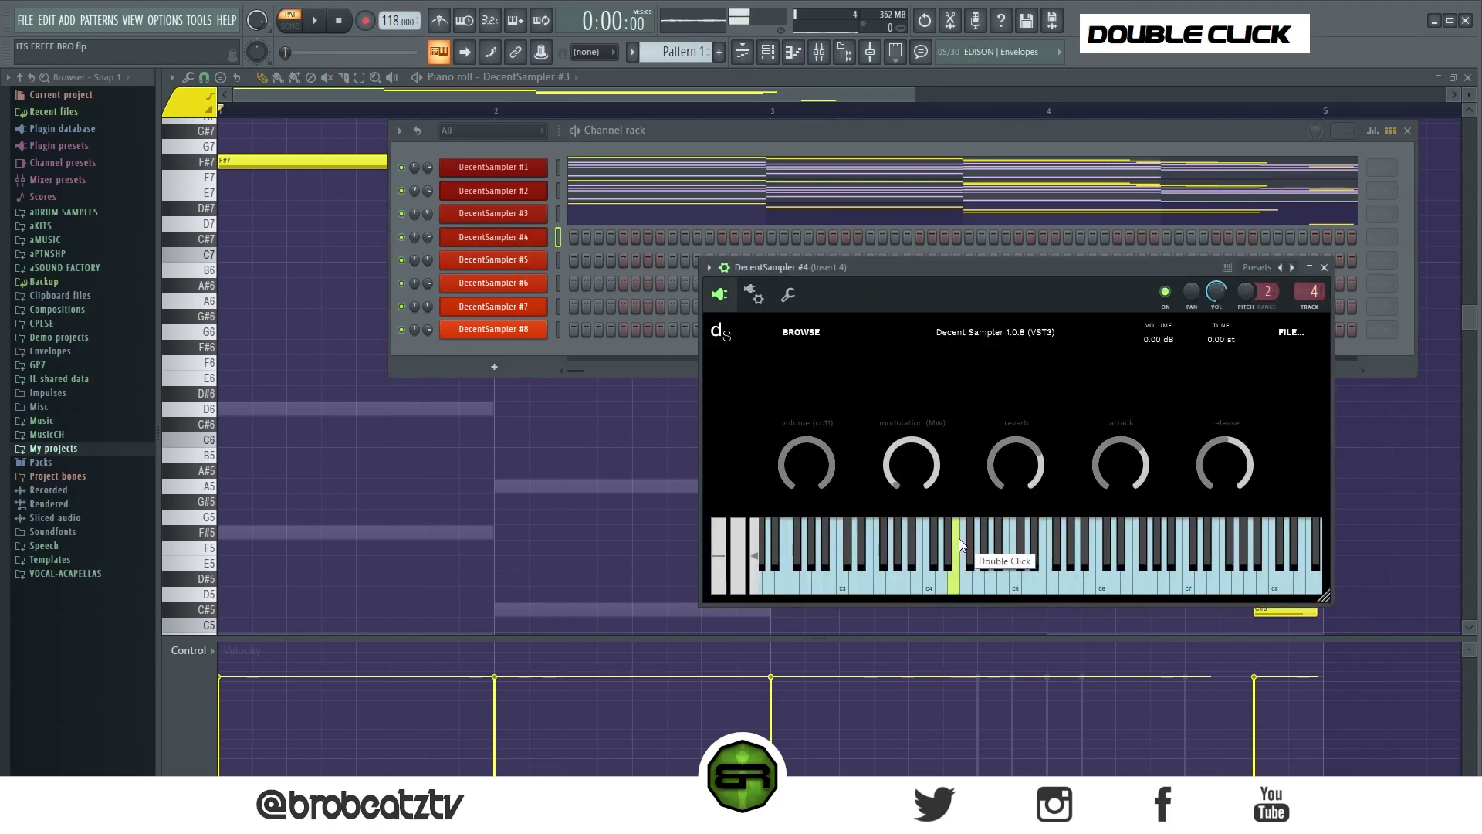
{"action": "right_click", "coordinate": [484, 238]}
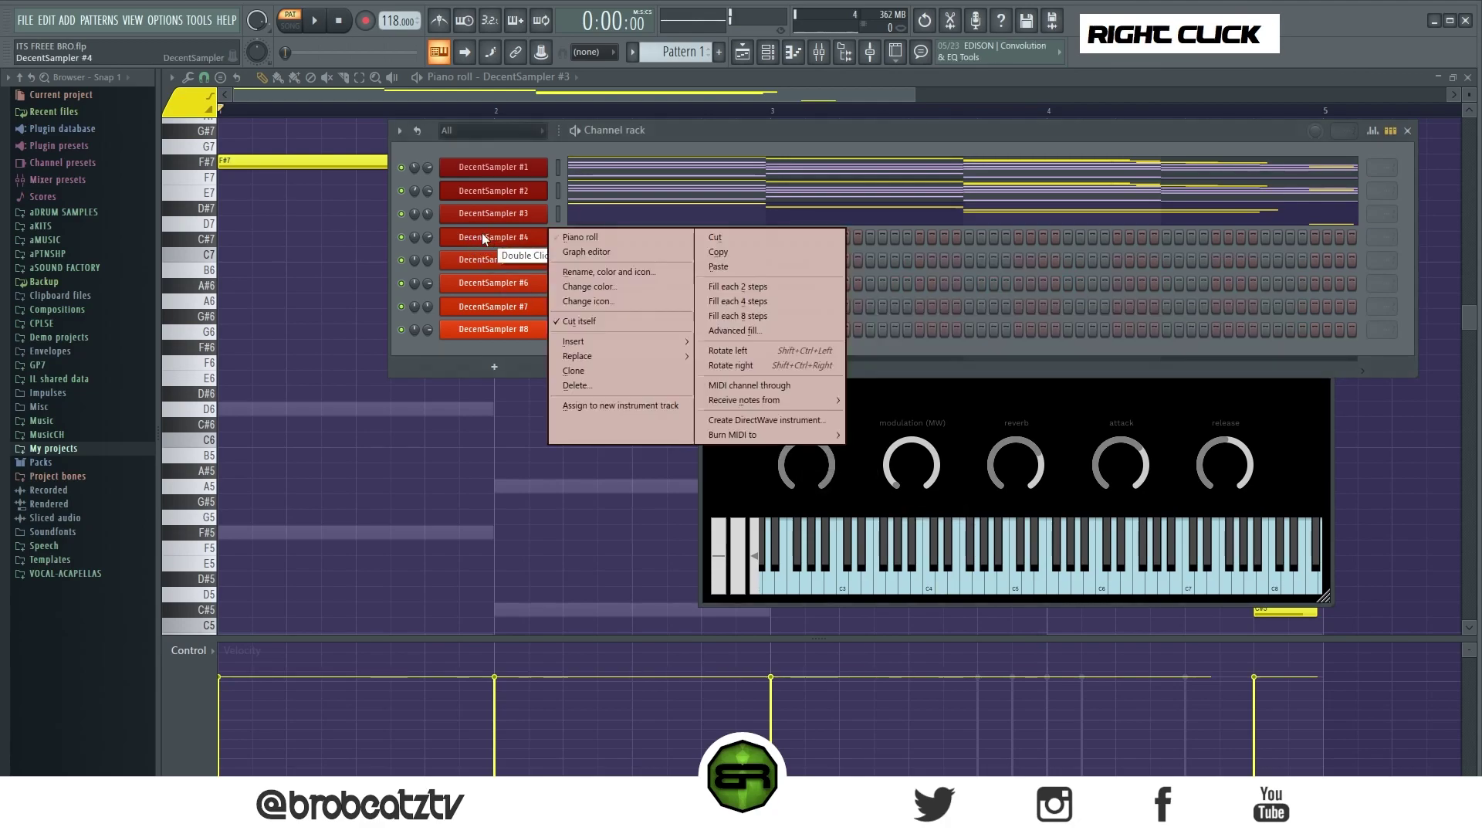
{"action": "left_click", "coordinate": [581, 238]}
Place a B4 note at the start of bar 1 in DecentSampler #4 and replace it with a purple one shorter than the bar
{"action": "scroll", "coordinate": [426, 376], "scroll_direction": "down", "scroll_amount": 3}
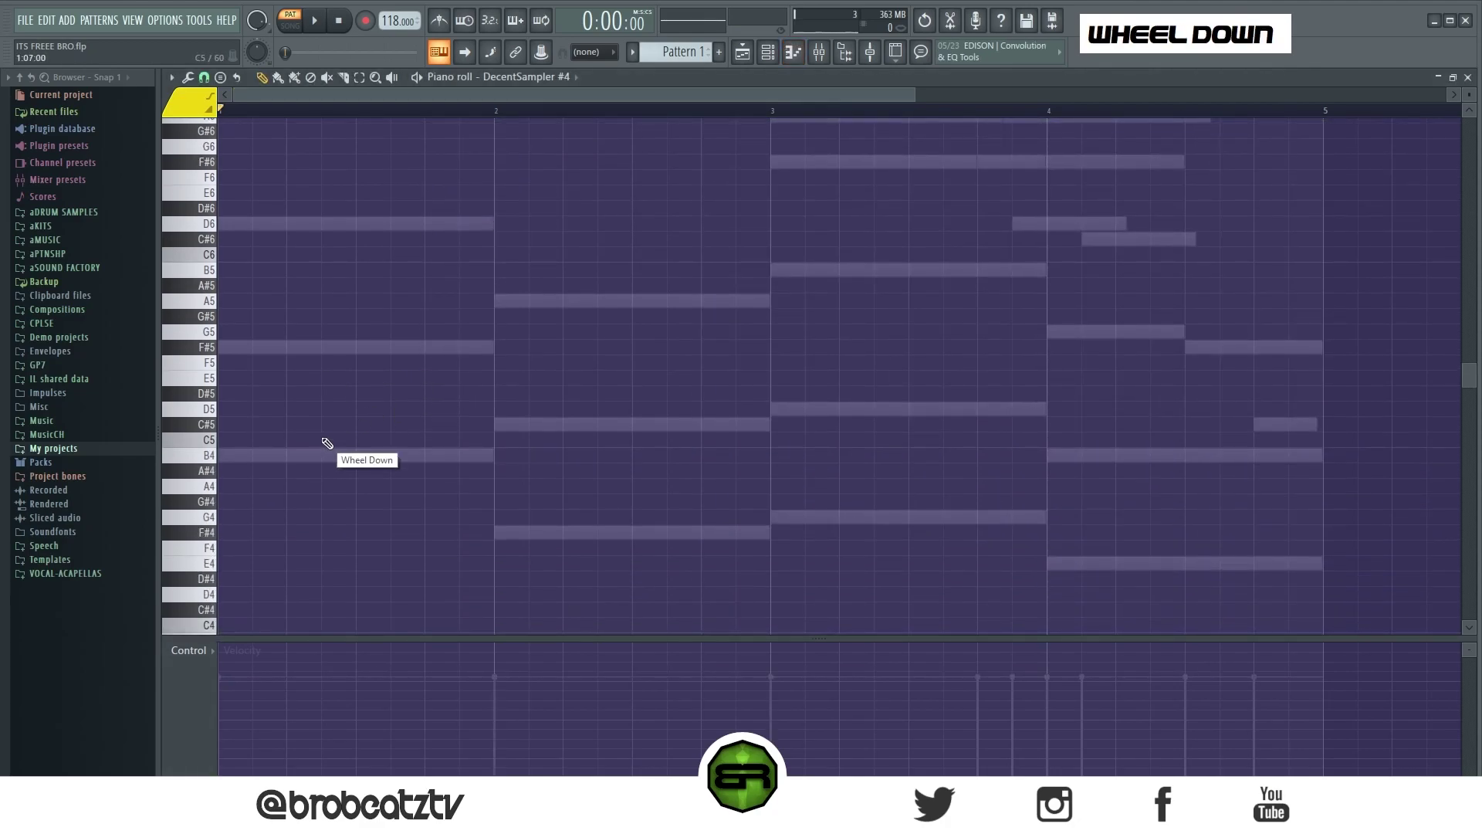
{"action": "left_click_drag", "start_coordinate": [319, 449], "coordinate": [234, 441]}
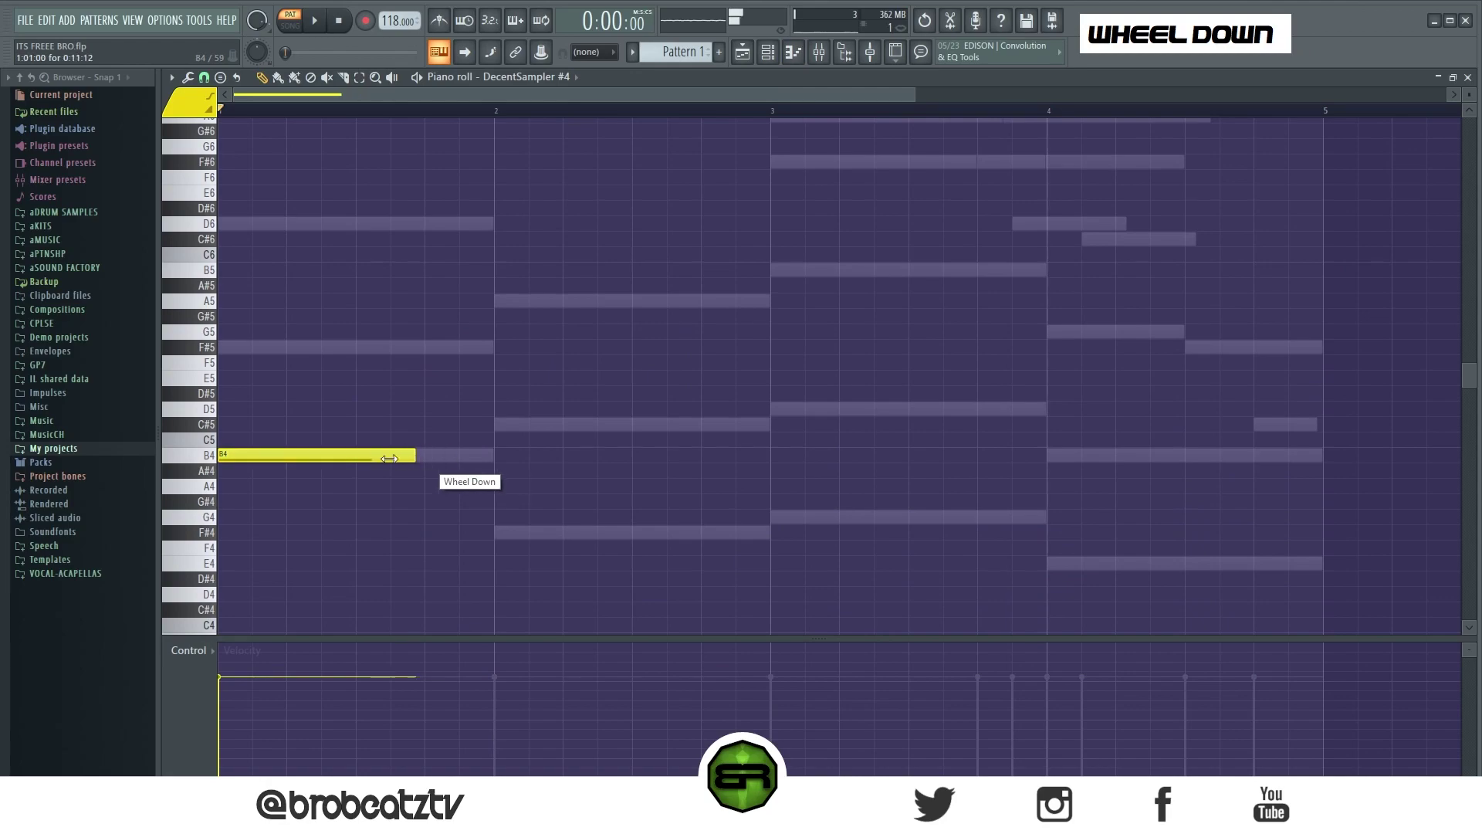
{"action": "left_click_drag", "start_coordinate": [389, 459], "coordinate": [383, 459]}
{"action": "left_click", "coordinate": [187, 101]}
{"action": "left_click", "coordinate": [202, 154]}
{"action": "right_click", "coordinate": [260, 455]}
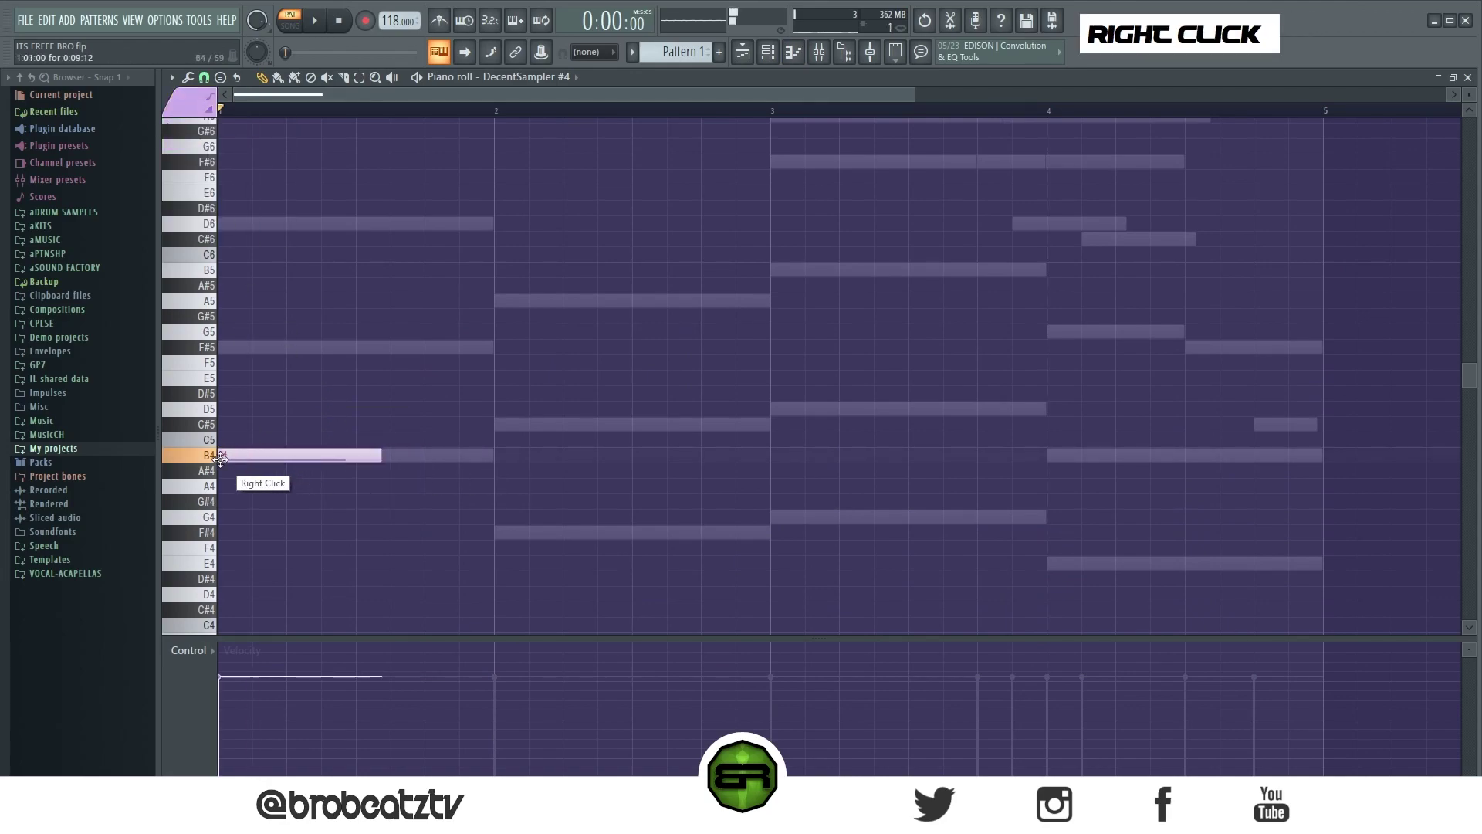
Shorten the B4 to just over one beat and add a matching D5 at the start of bar 3, previewing the pattern
{"action": "key", "text": "space"}
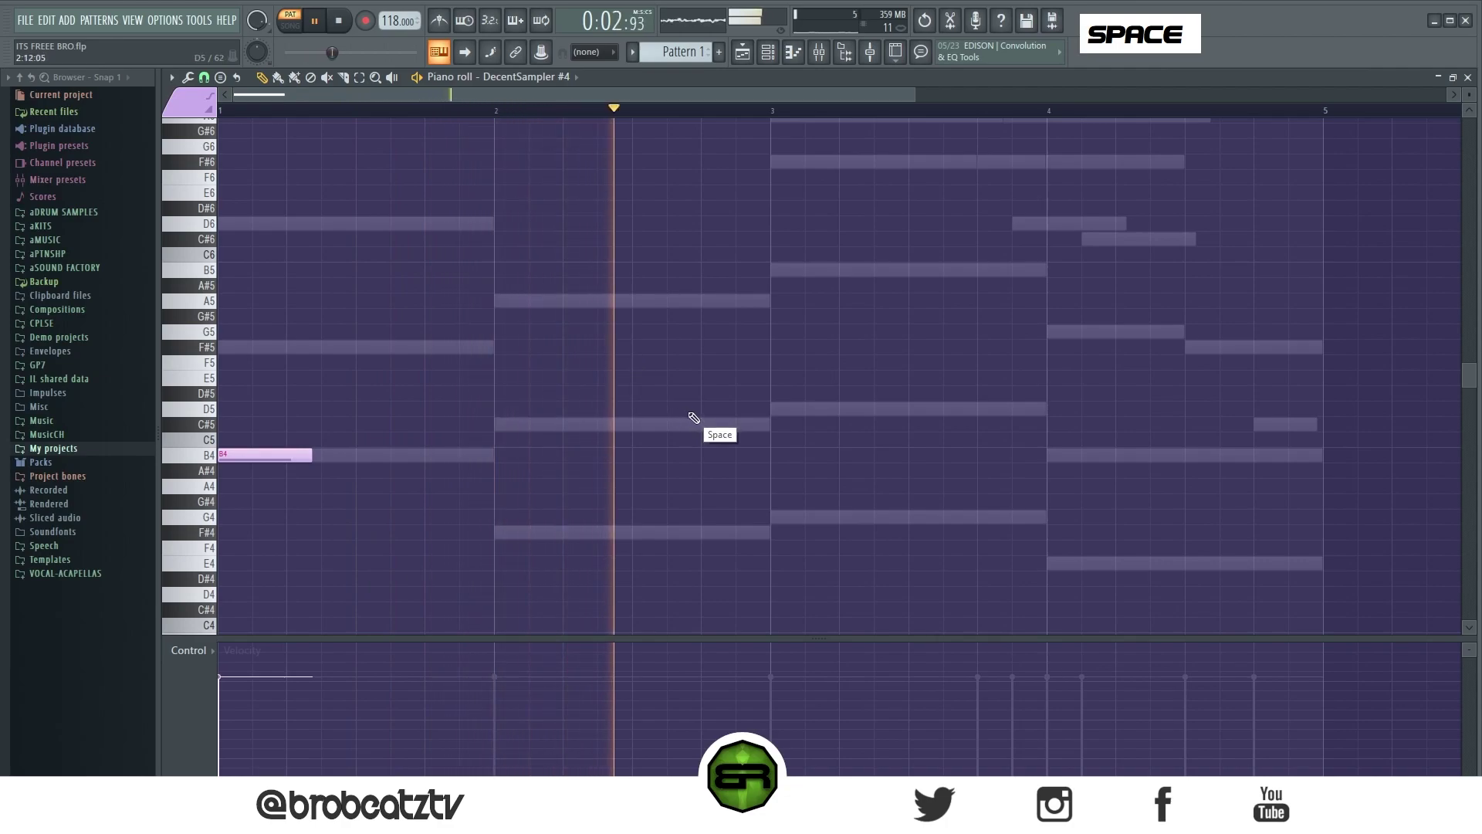
{"action": "key", "text": "space"}
{"action": "key", "text": "space"}
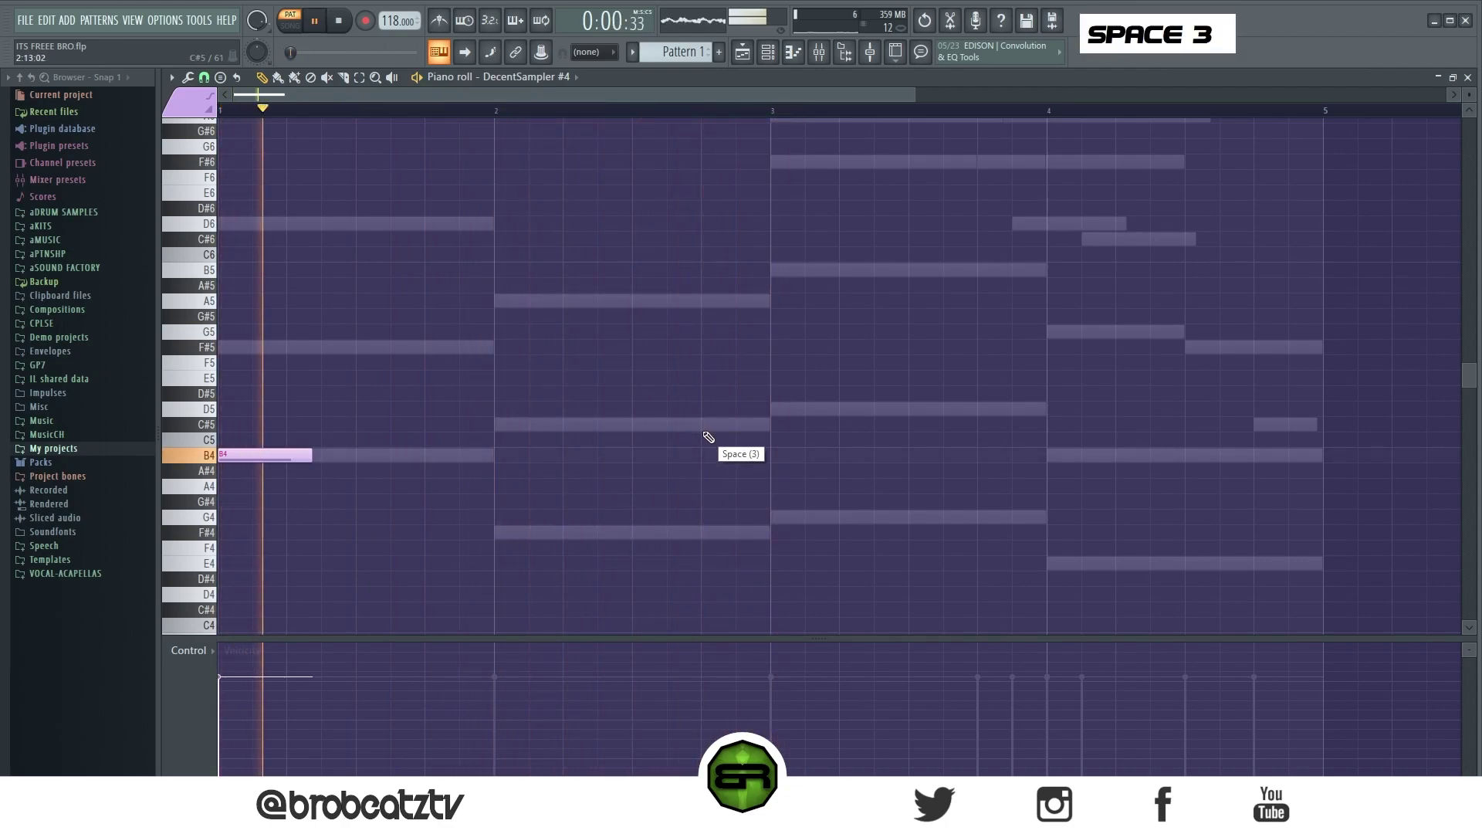
{"action": "double_click", "coordinate": [810, 409]}
{"action": "right_click", "coordinate": [825, 470]}
Lower the velocity of DecentSampler #4's B4 and D5 notes in two passes while the pattern plays
{"action": "key", "text": "ctrl+a"}
{"action": "scroll", "coordinate": [827, 463], "scroll_direction": "down", "scroll_amount": 6}
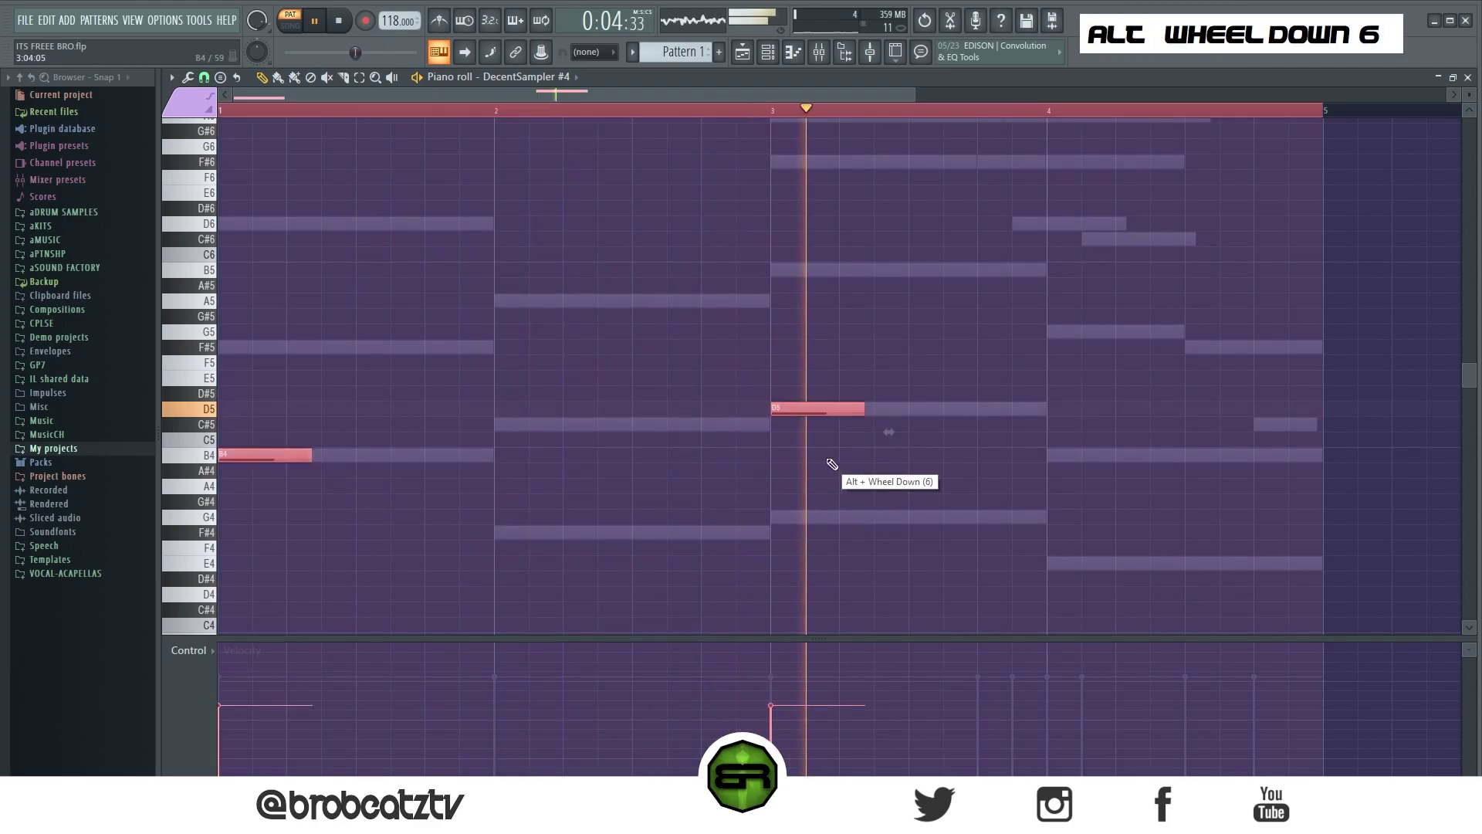
{"action": "right_click", "coordinate": [887, 483]}
{"action": "scroll", "coordinate": [887, 483], "scroll_direction": "down", "scroll_amount": 3}
{"action": "scroll", "coordinate": [942, 364], "scroll_direction": "down", "scroll_amount": 3}
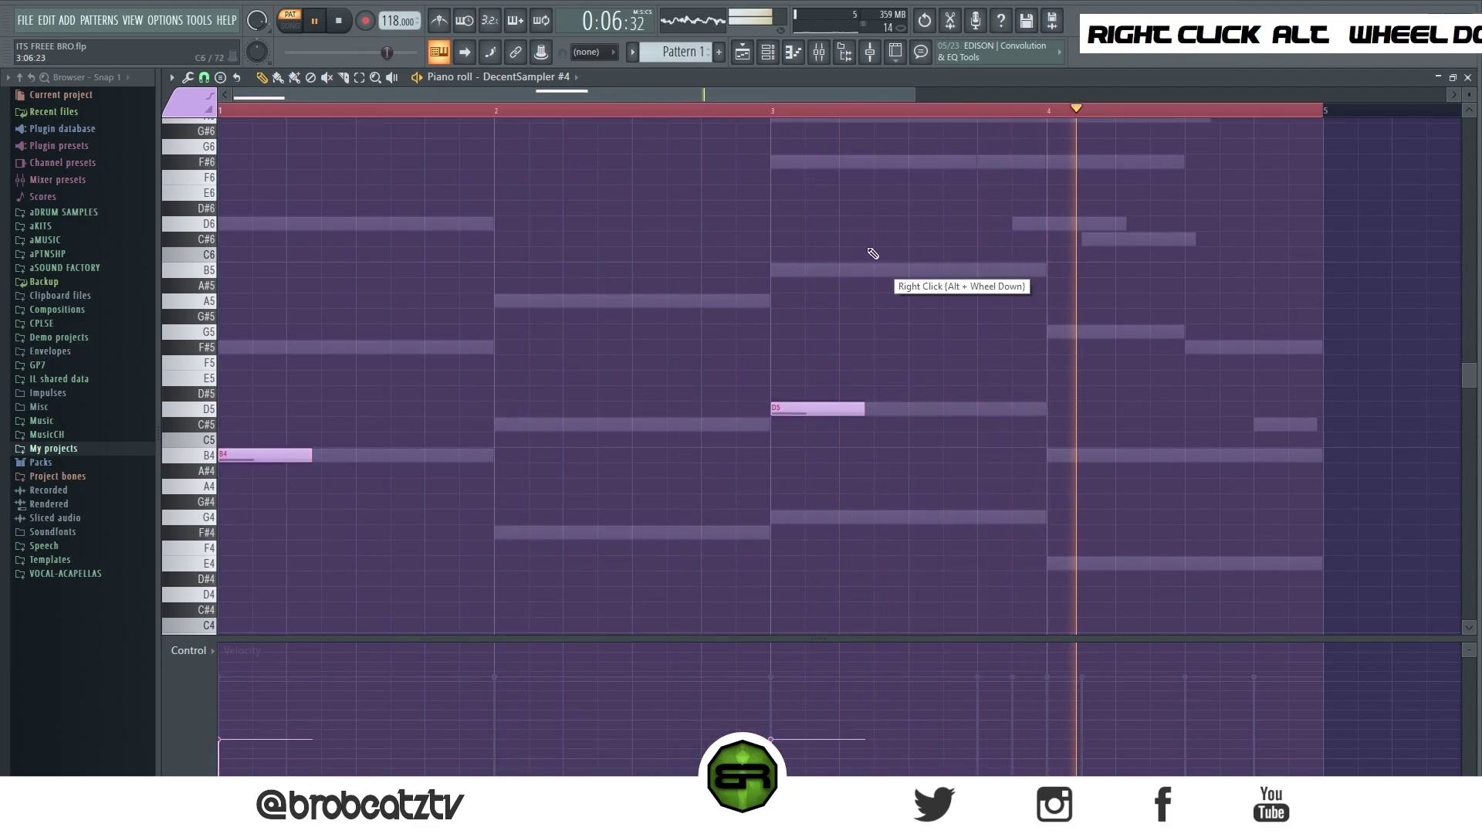
{"action": "key", "text": "space"}
In DecentSampler #5's piano roll, add short purple B4, C#5 and F#5 notes rising by half beats from beat 2 of bar 1
{"action": "left_click", "coordinate": [769, 53]}
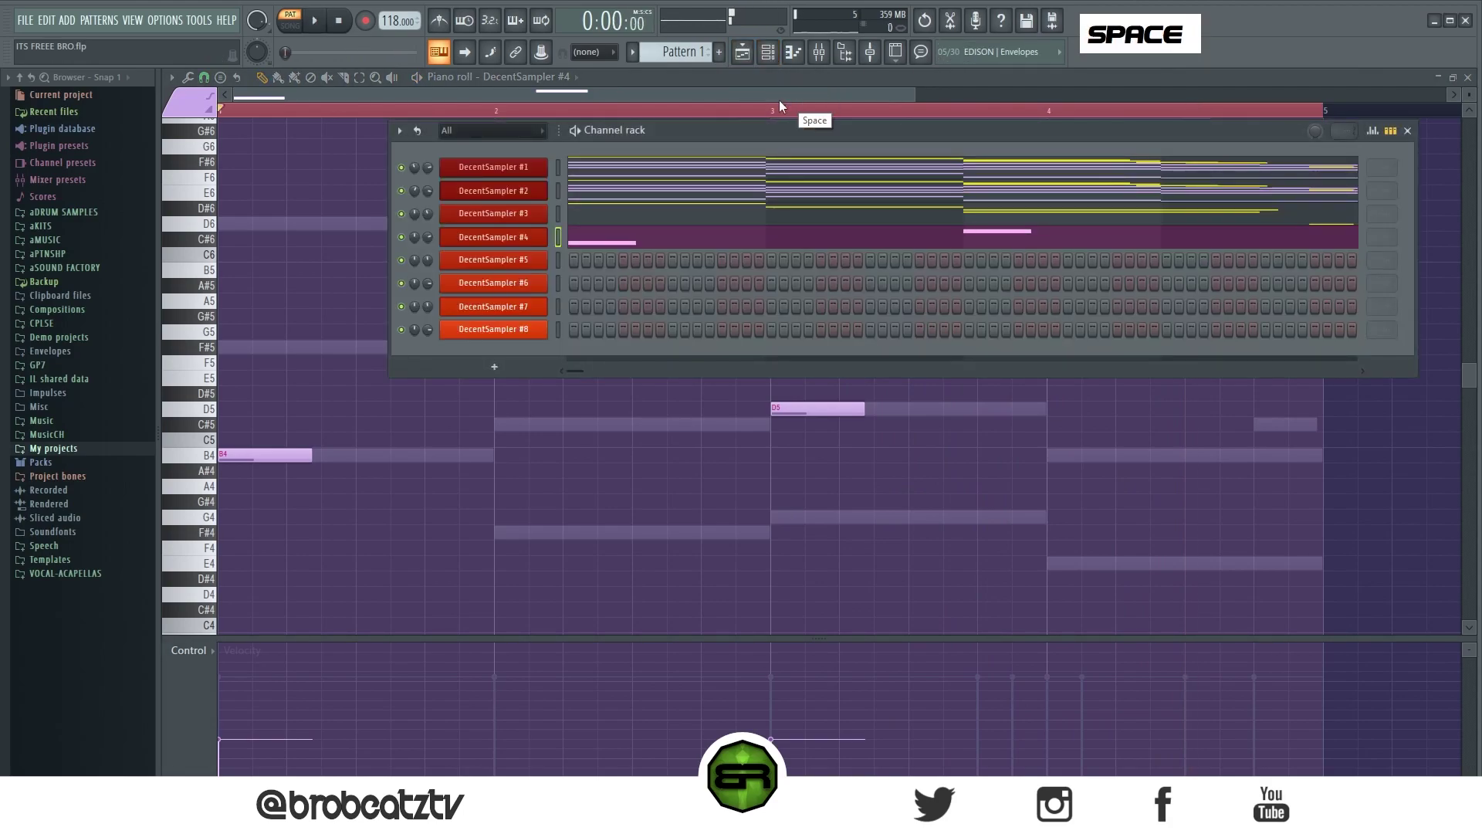
{"action": "double_click", "coordinate": [518, 261], "text": "ctrl"}
{"action": "right_click", "coordinate": [545, 256]}
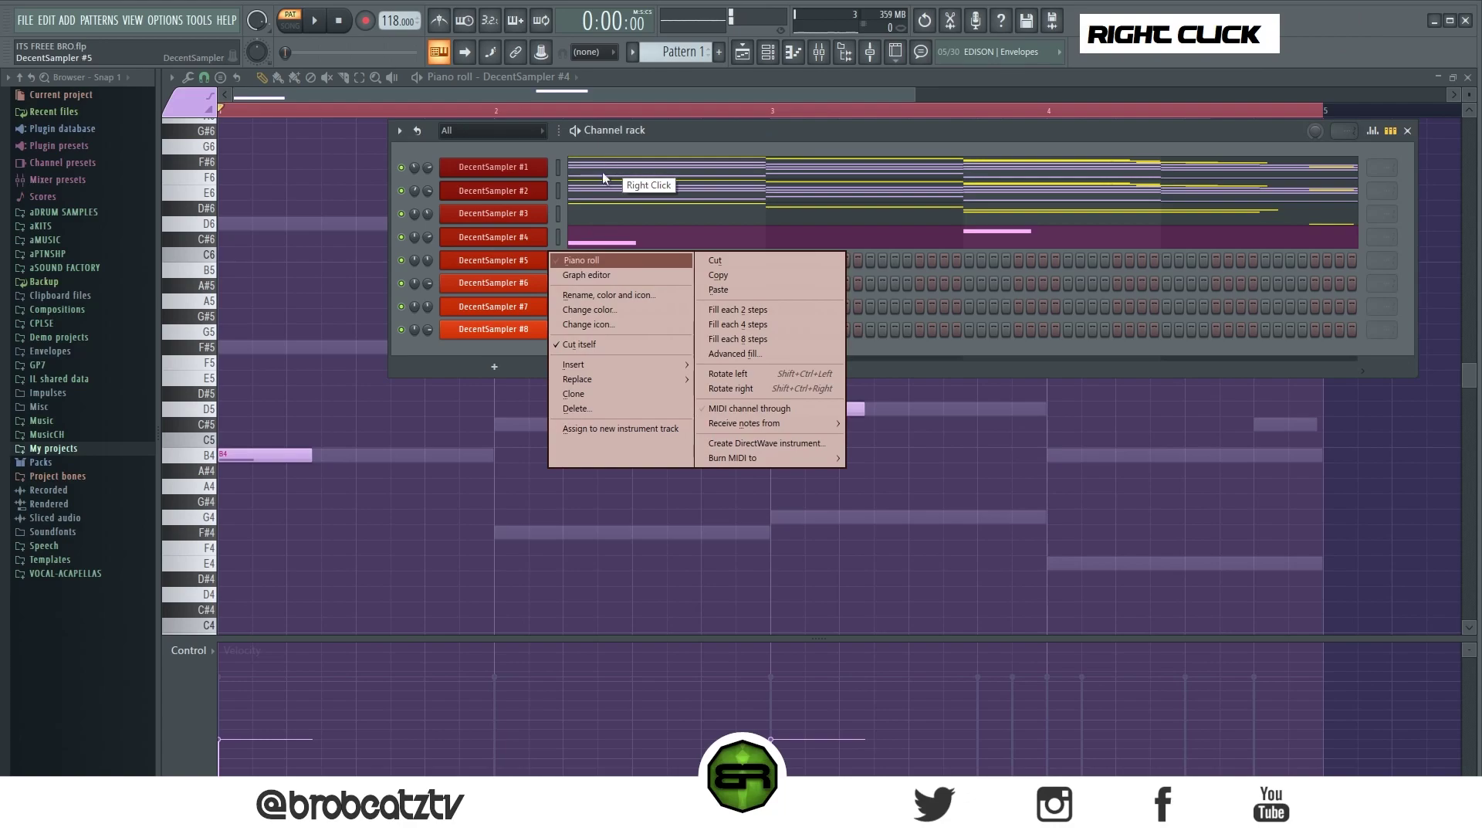
{"action": "left_click", "coordinate": [595, 260]}
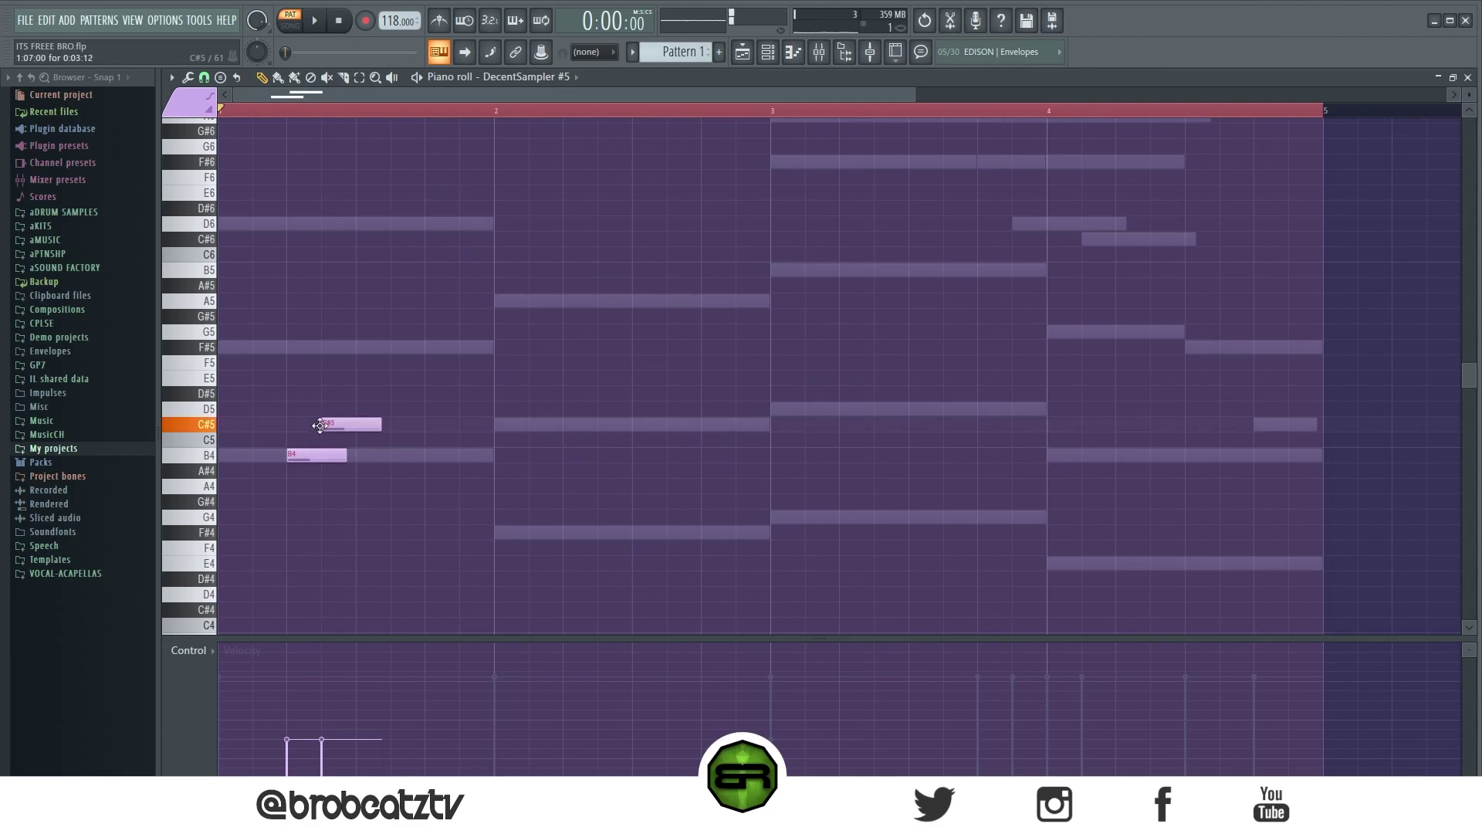
{"action": "key", "text": "space"}
{"action": "left_click", "coordinate": [363, 347]}
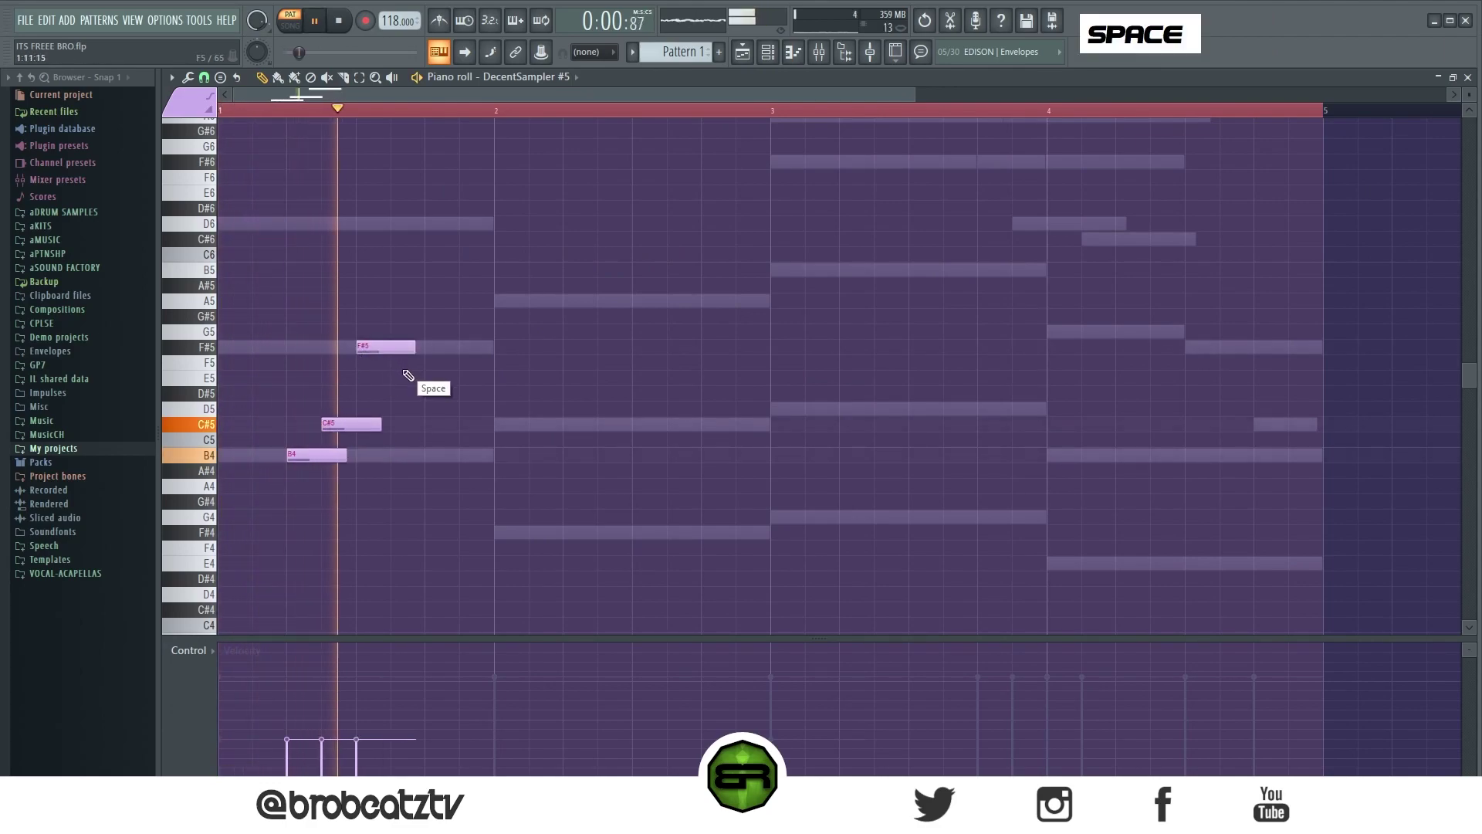
Raise the velocity of DecentSampler #5's B4, C#5 and F#5 notes and replay the pattern
{"action": "key", "text": "space"}
{"action": "key", "text": "ctrl+a"}
{"action": "scroll", "coordinate": [436, 421], "scroll_direction": "up", "scroll_amount": 14, "text": "alt"}
{"action": "right_click", "coordinate": [446, 416]}
{"action": "key", "text": "space"}
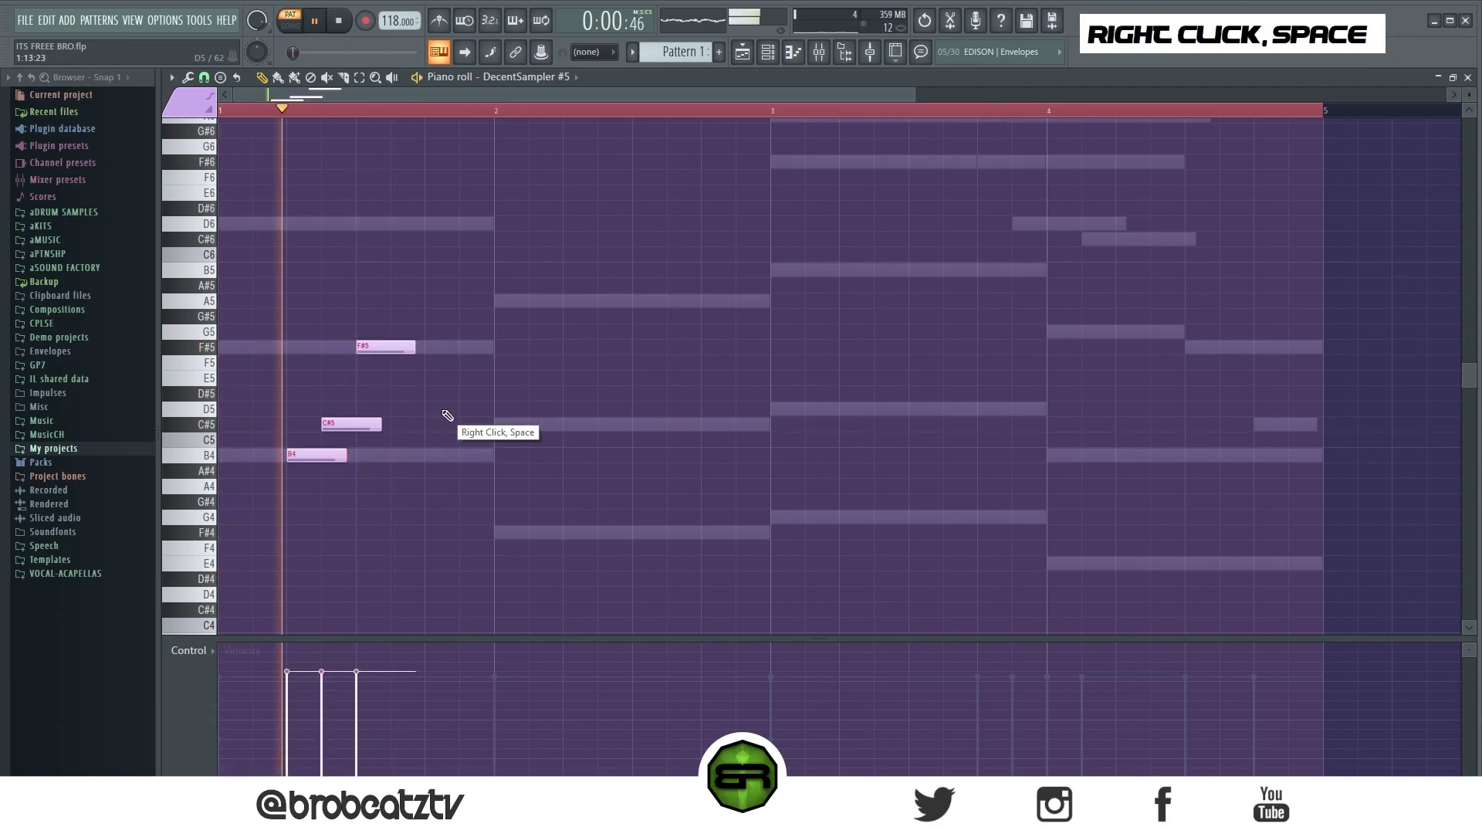
Copy DecentSampler #5's bar 1 phrase into bar 2, reworking it into C#5, B4, C#5 and D5 while previewing the pattern
{"action": "key", "text": "space"}
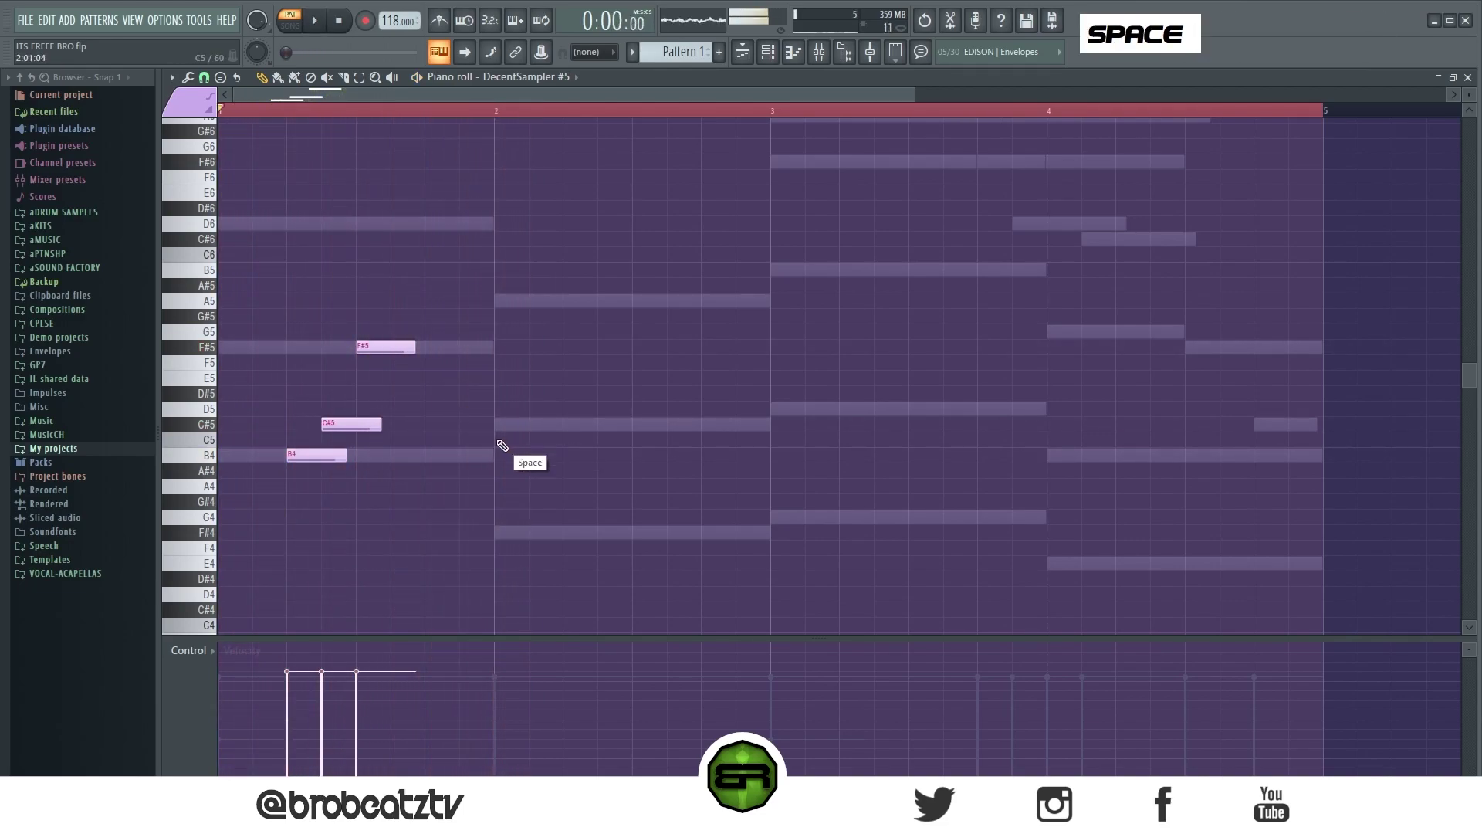
{"action": "key", "text": "space"}
{"action": "key", "text": "ctrl+a"}
{"action": "left_click_drag", "start_coordinate": [345, 424], "coordinate": [623, 426], "text": "shift"}
{"action": "right_click", "coordinate": [679, 480]}
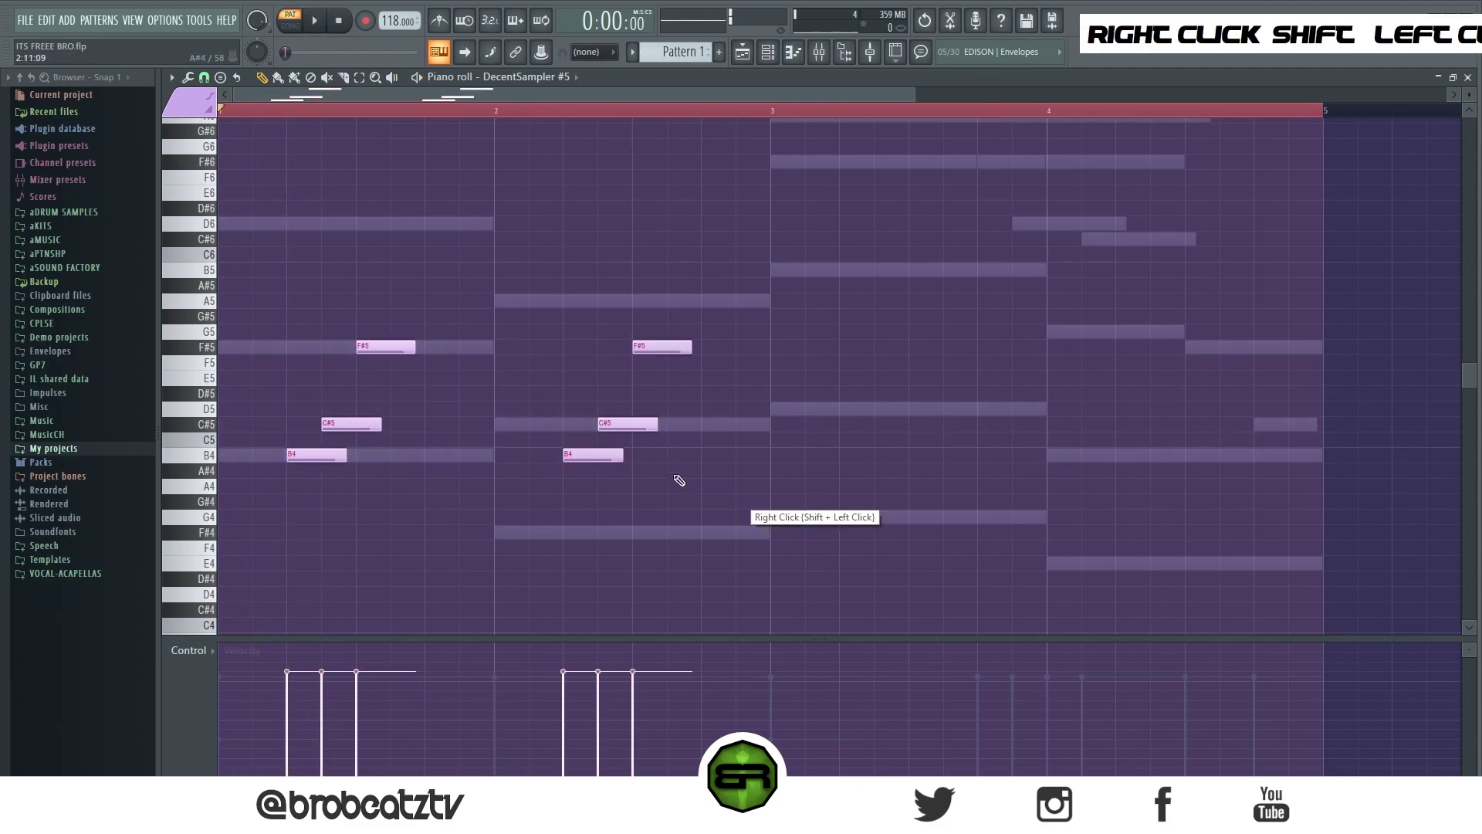
{"action": "left_click", "coordinate": [532, 426]}
{"action": "key", "text": "space"}
{"action": "left_click_drag", "start_coordinate": [650, 353], "coordinate": [653, 418]}
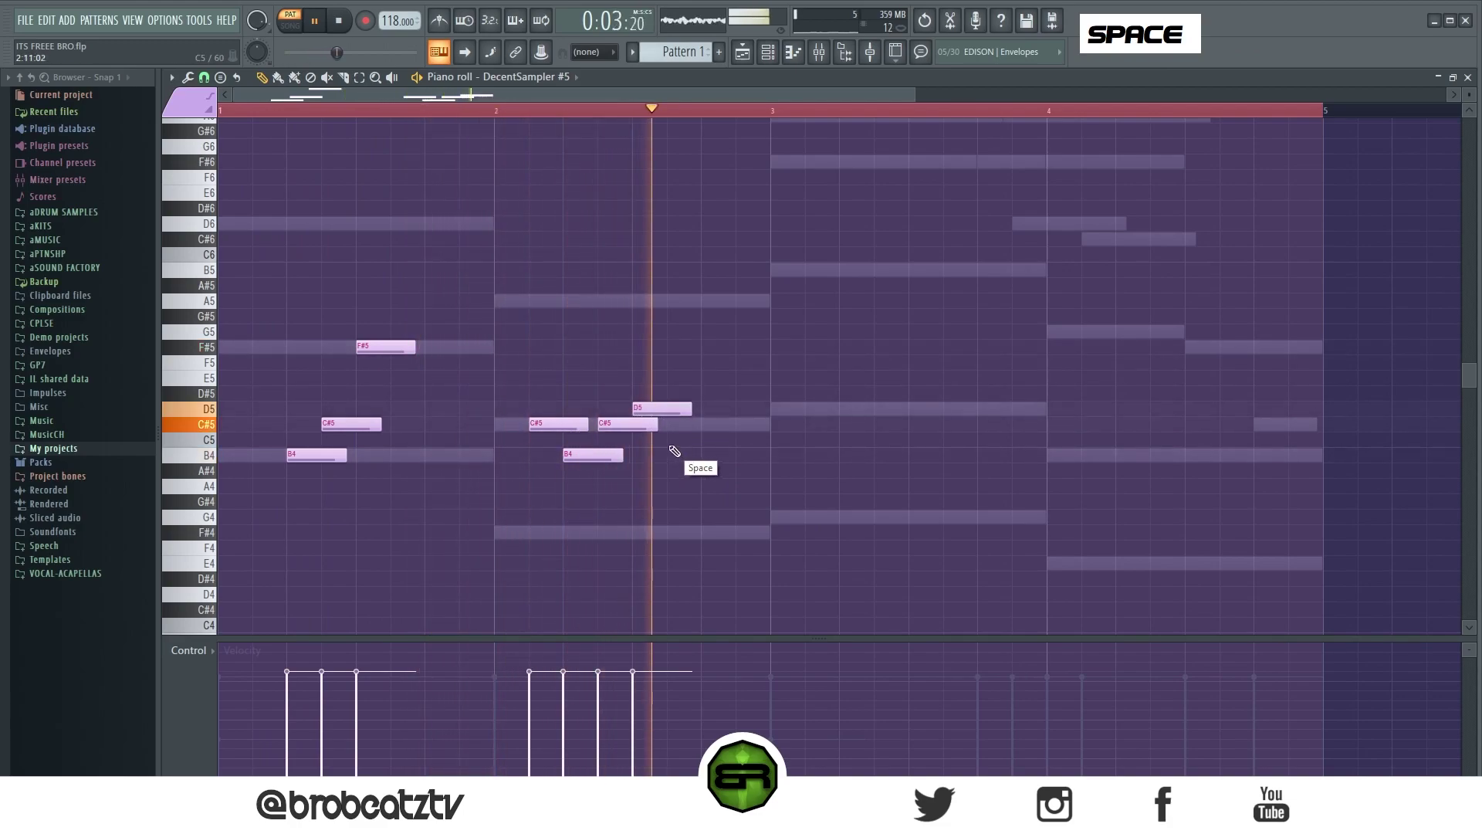
Copy bar 2's B4 and C#5 into bar 3, finish the phrase with an F#4, and replay the pattern
{"action": "key", "text": "space"}
{"action": "left_click_drag", "start_coordinate": [595, 421], "coordinate": [831, 446], "text": "ctrl"}
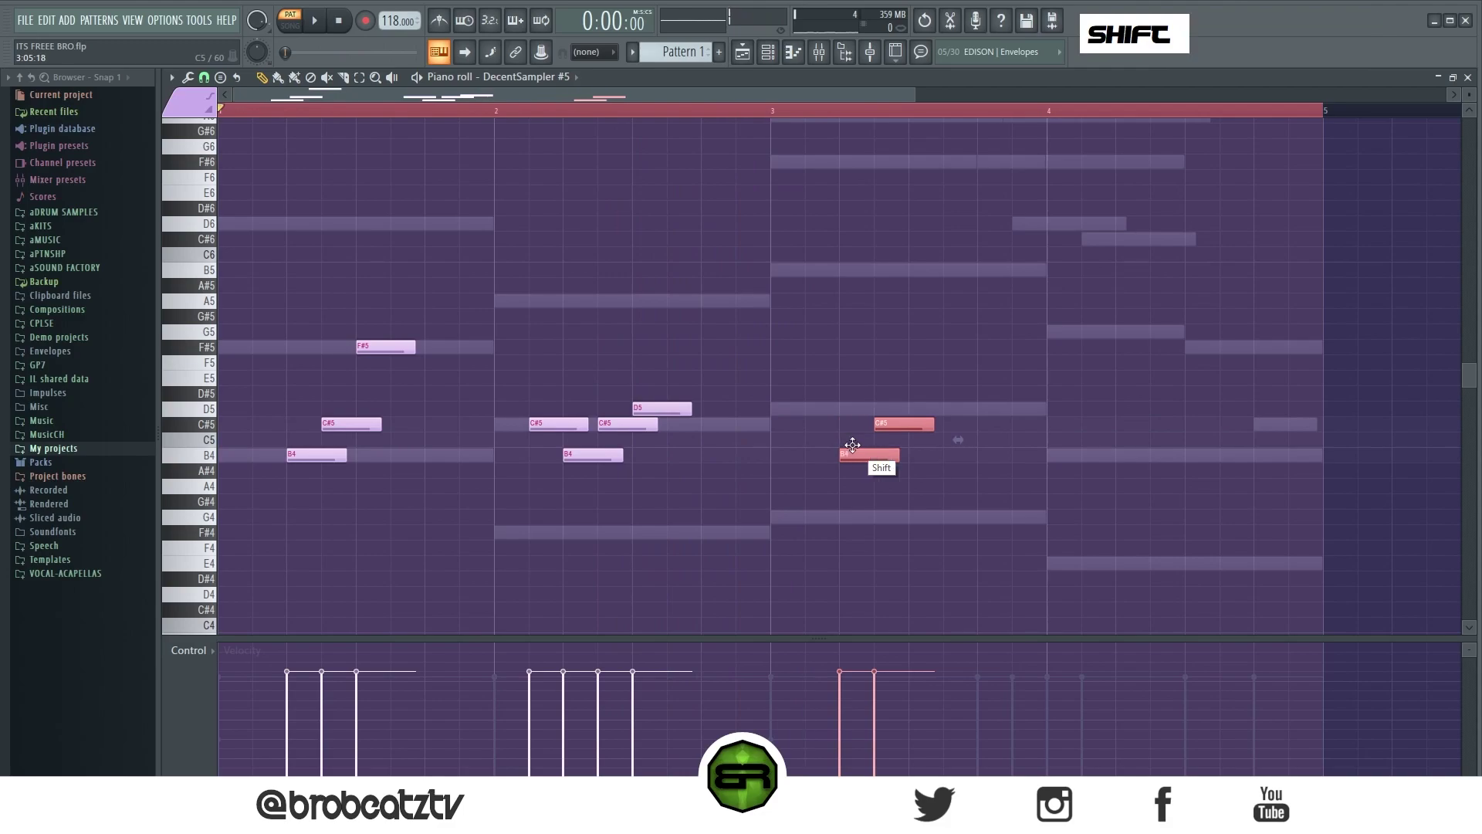
{"action": "left_click", "coordinate": [911, 517]}
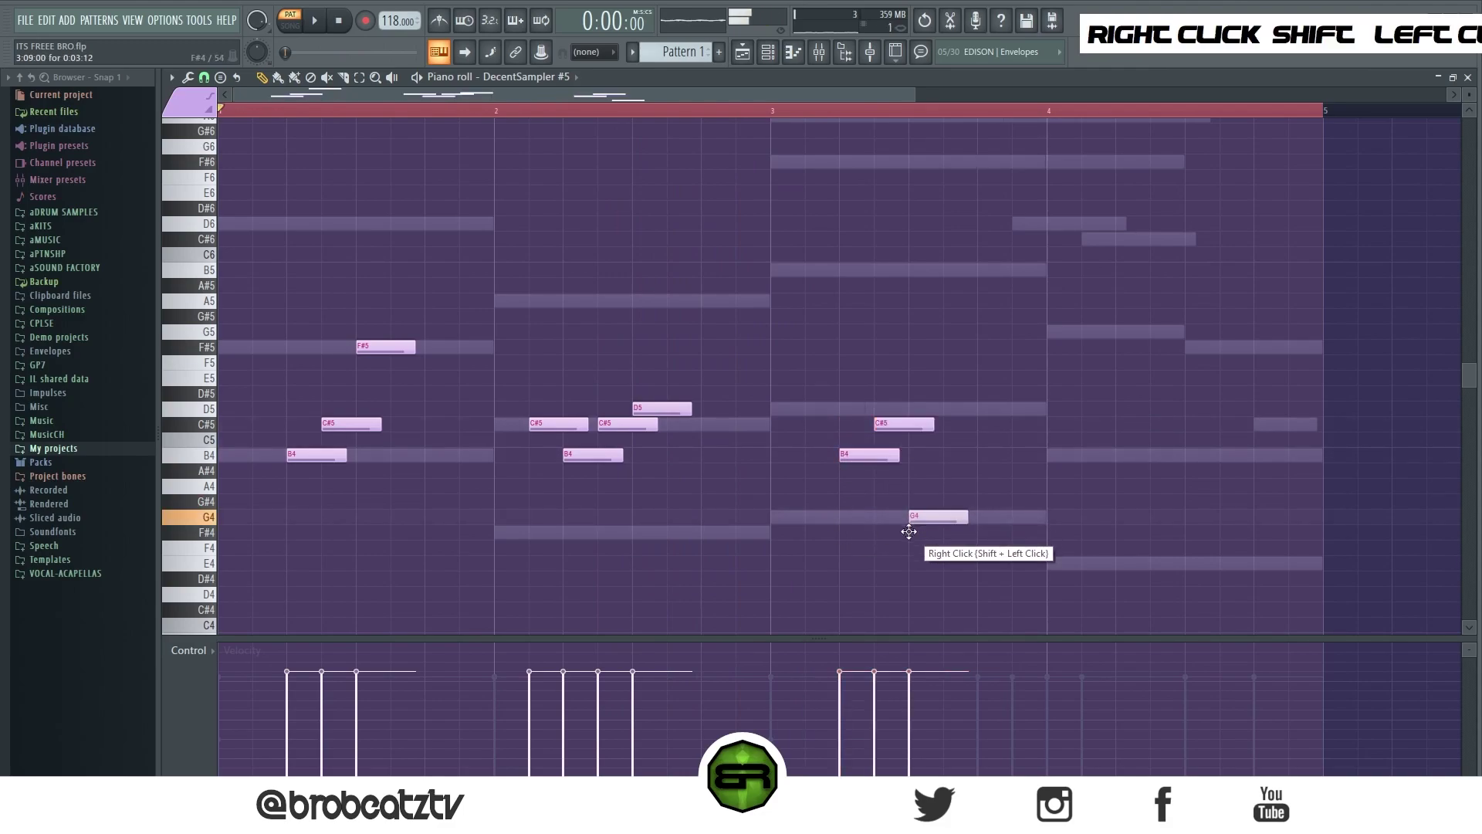
{"action": "left_click_drag", "start_coordinate": [909, 532], "coordinate": [907, 541]}
{"action": "key", "text": "space"}
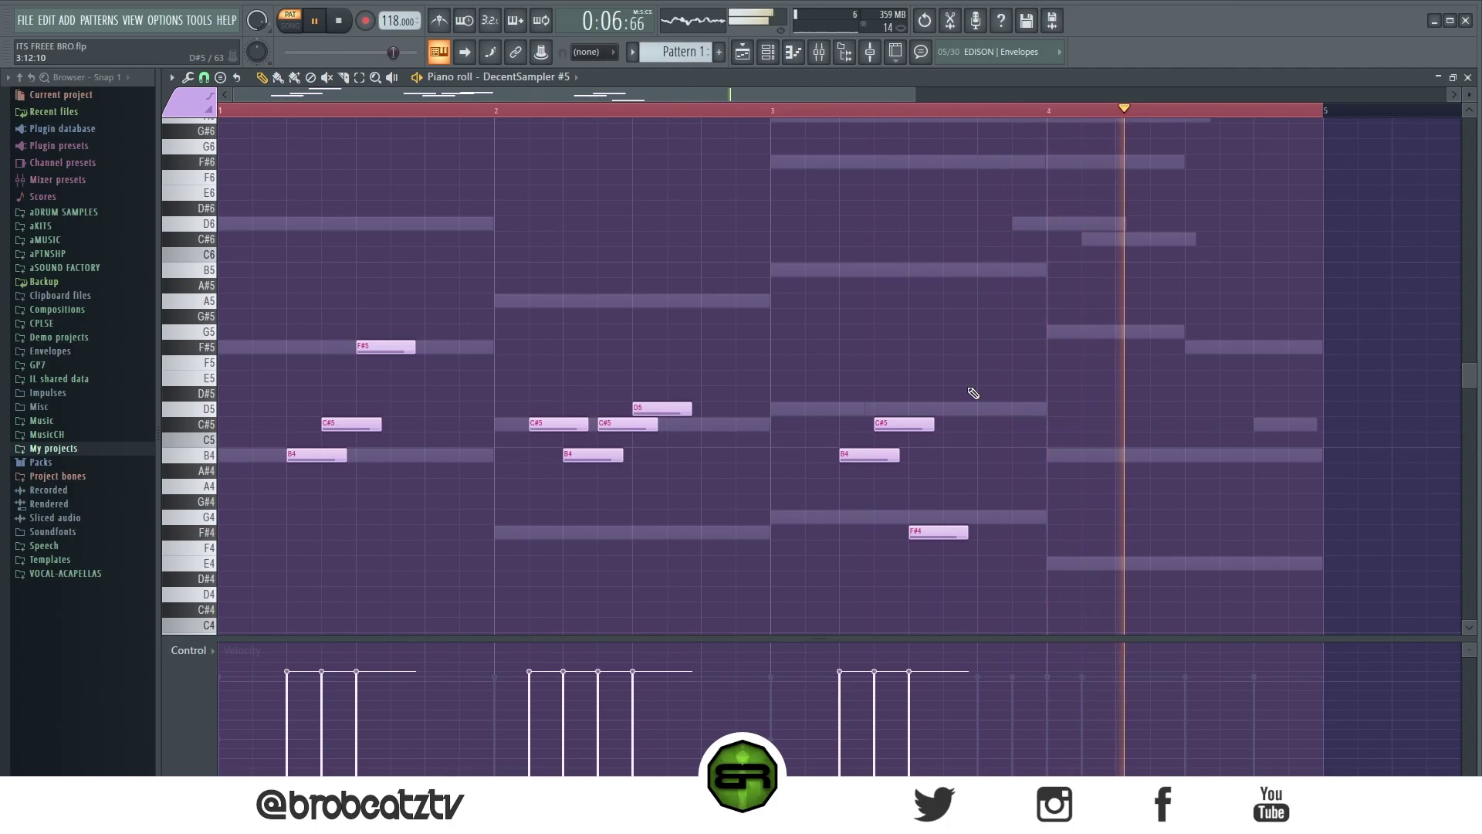
{"action": "key", "text": "space"}
Add a bar 4 run of short D5, B4, C#5, F#4, B4, C#5 and B4 notes, ending within the pattern
{"action": "key", "text": "space"}
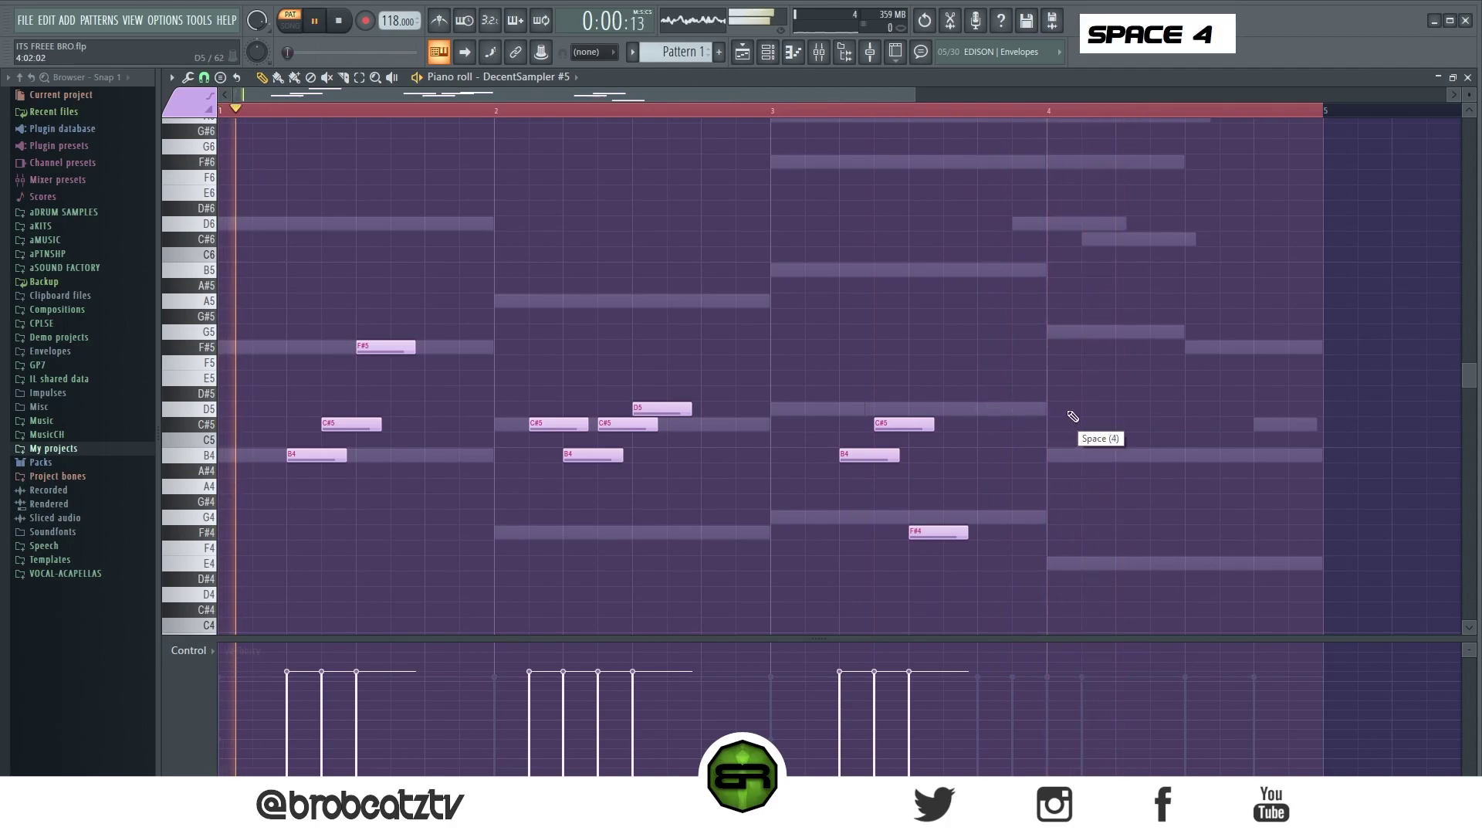
{"action": "left_click", "coordinate": [1123, 407], "text": "alt"}
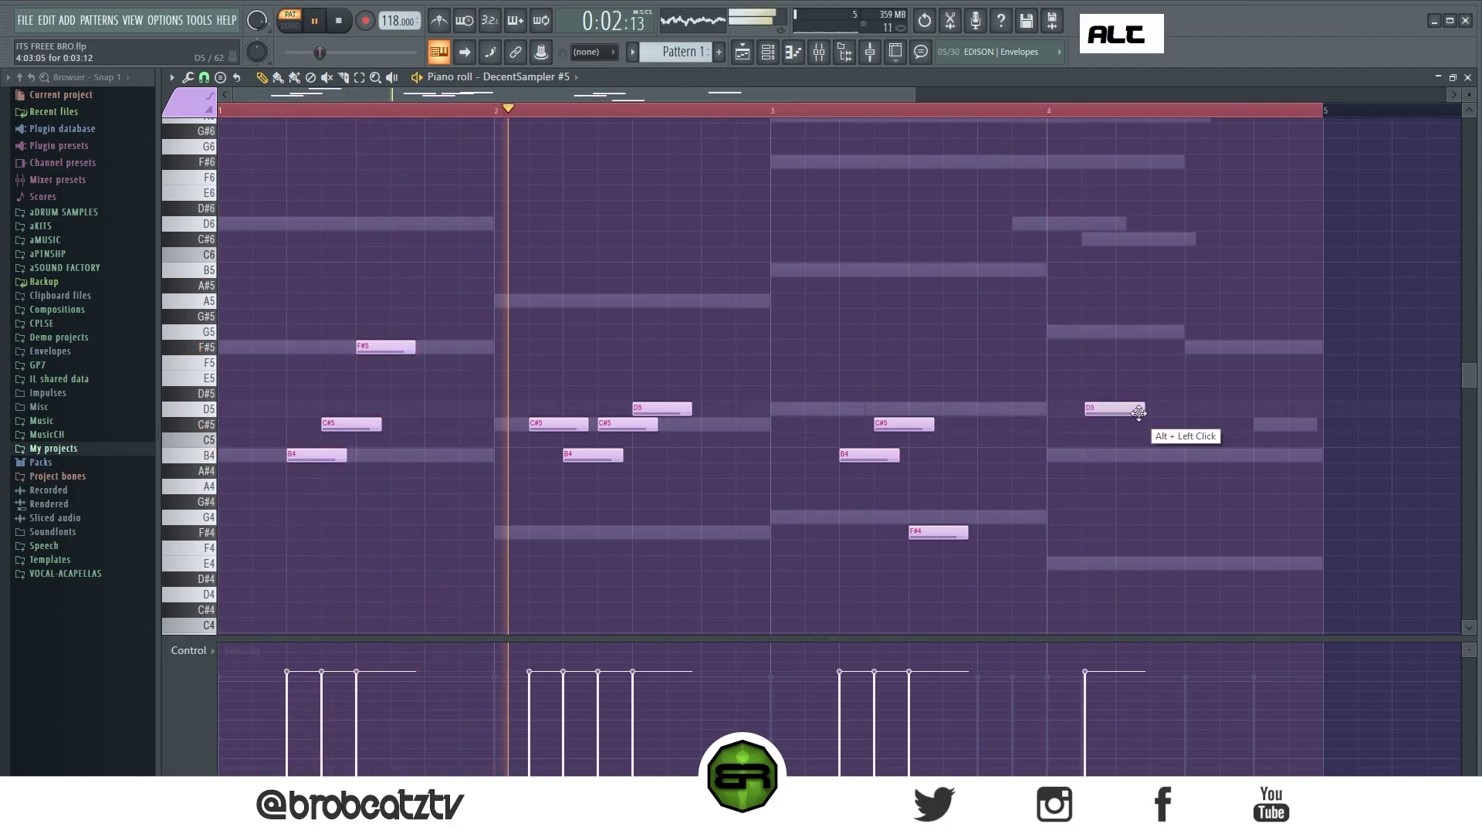
{"action": "left_click_drag", "start_coordinate": [1139, 413], "coordinate": [1127, 415], "text": "alt"}
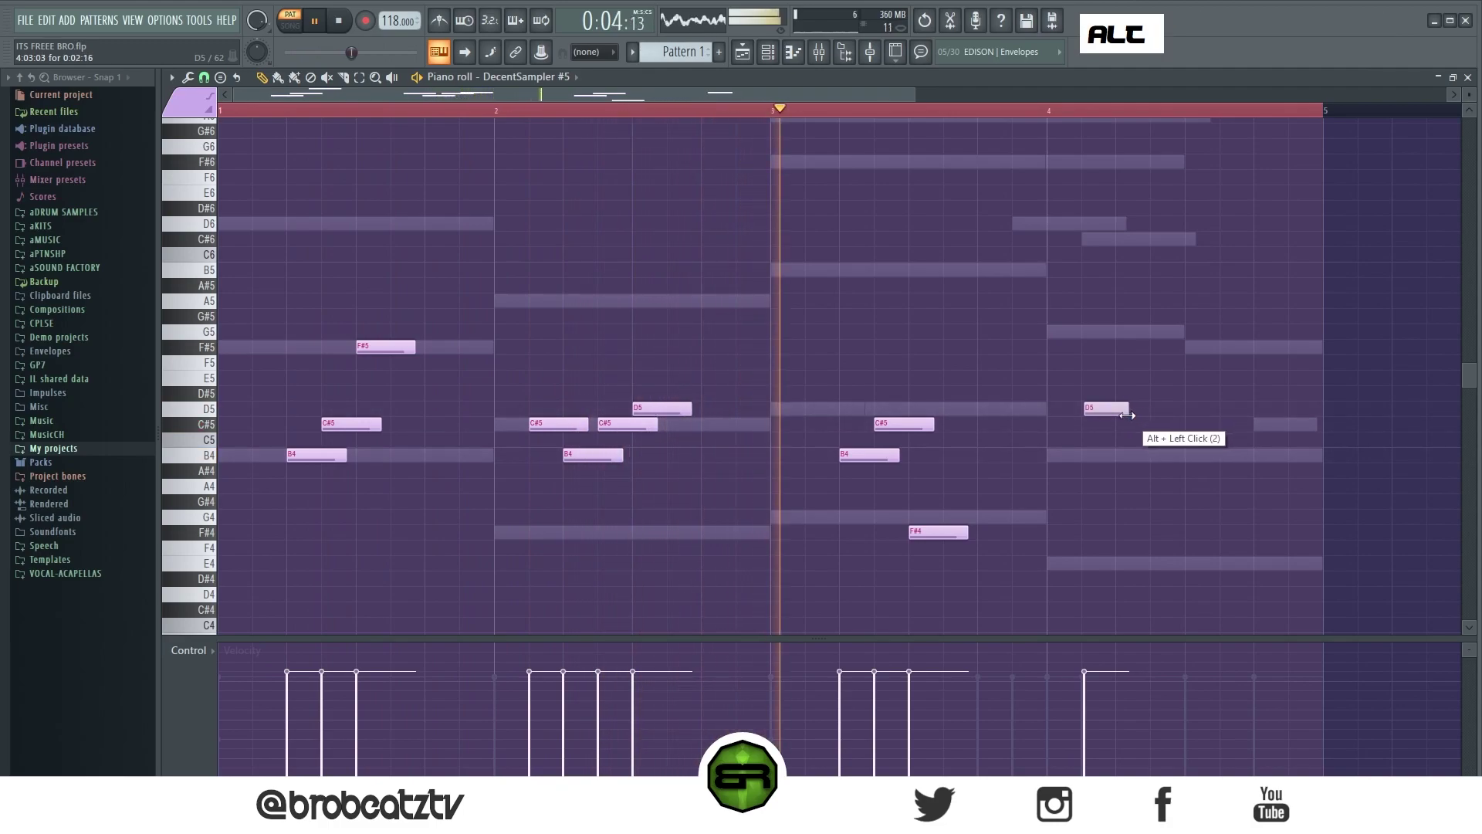
{"action": "left_click", "coordinate": [1128, 455]}
{"action": "left_click", "coordinate": [1153, 426]}
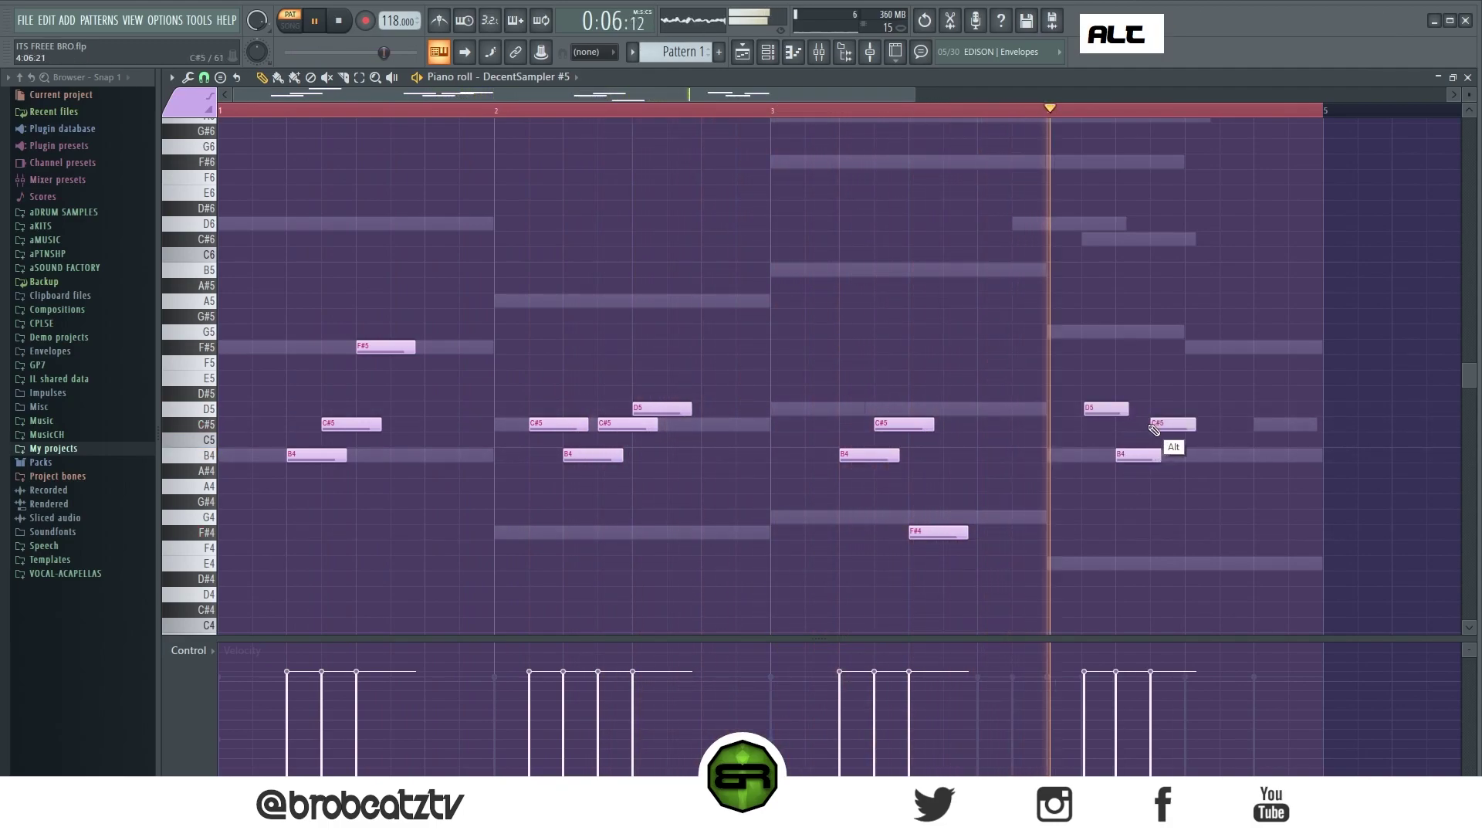
{"action": "key", "text": "space"}
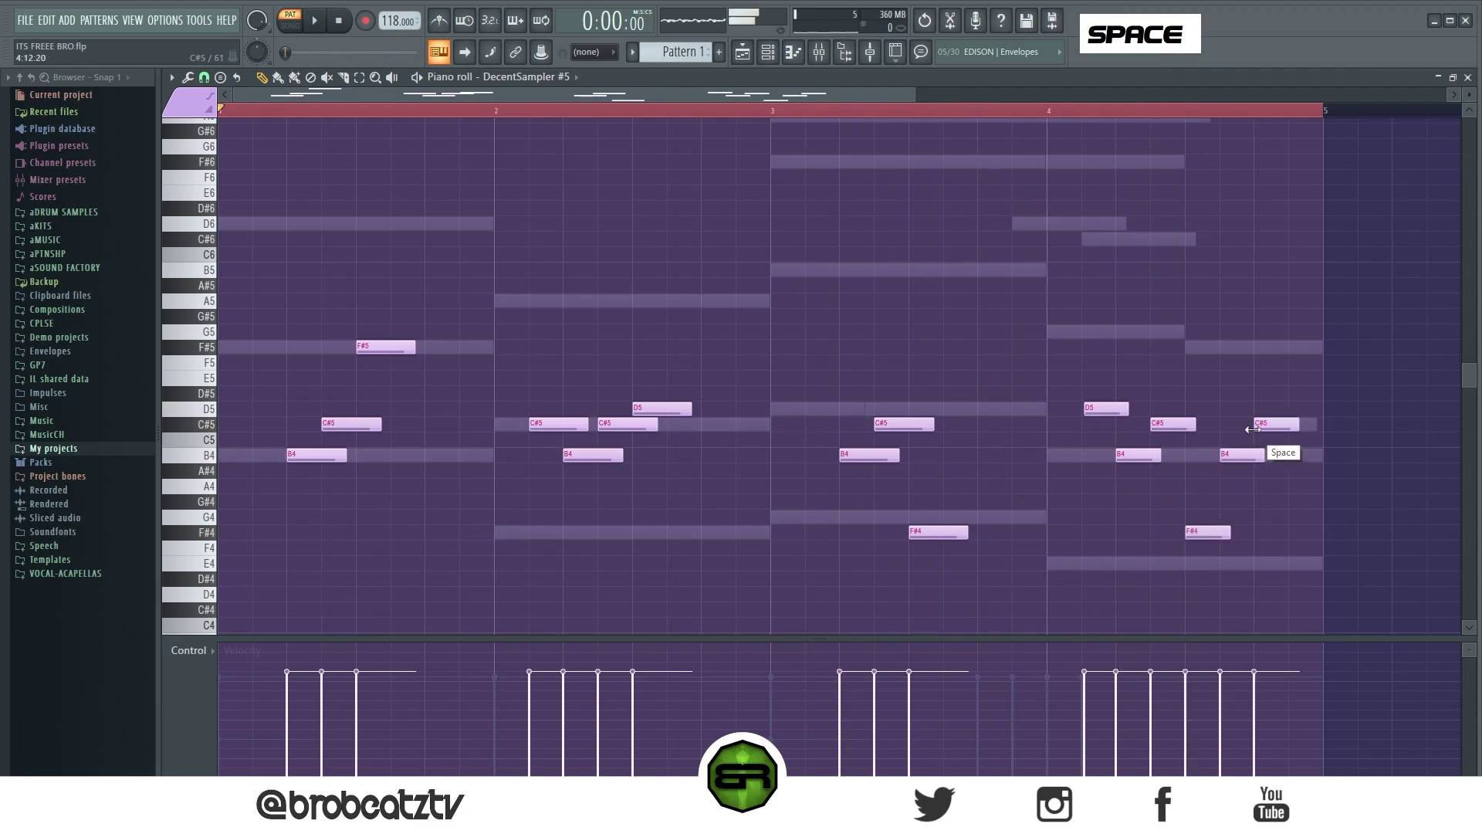
{"action": "left_click_drag", "start_coordinate": [1327, 457], "coordinate": [1320, 457], "text": "alt"}
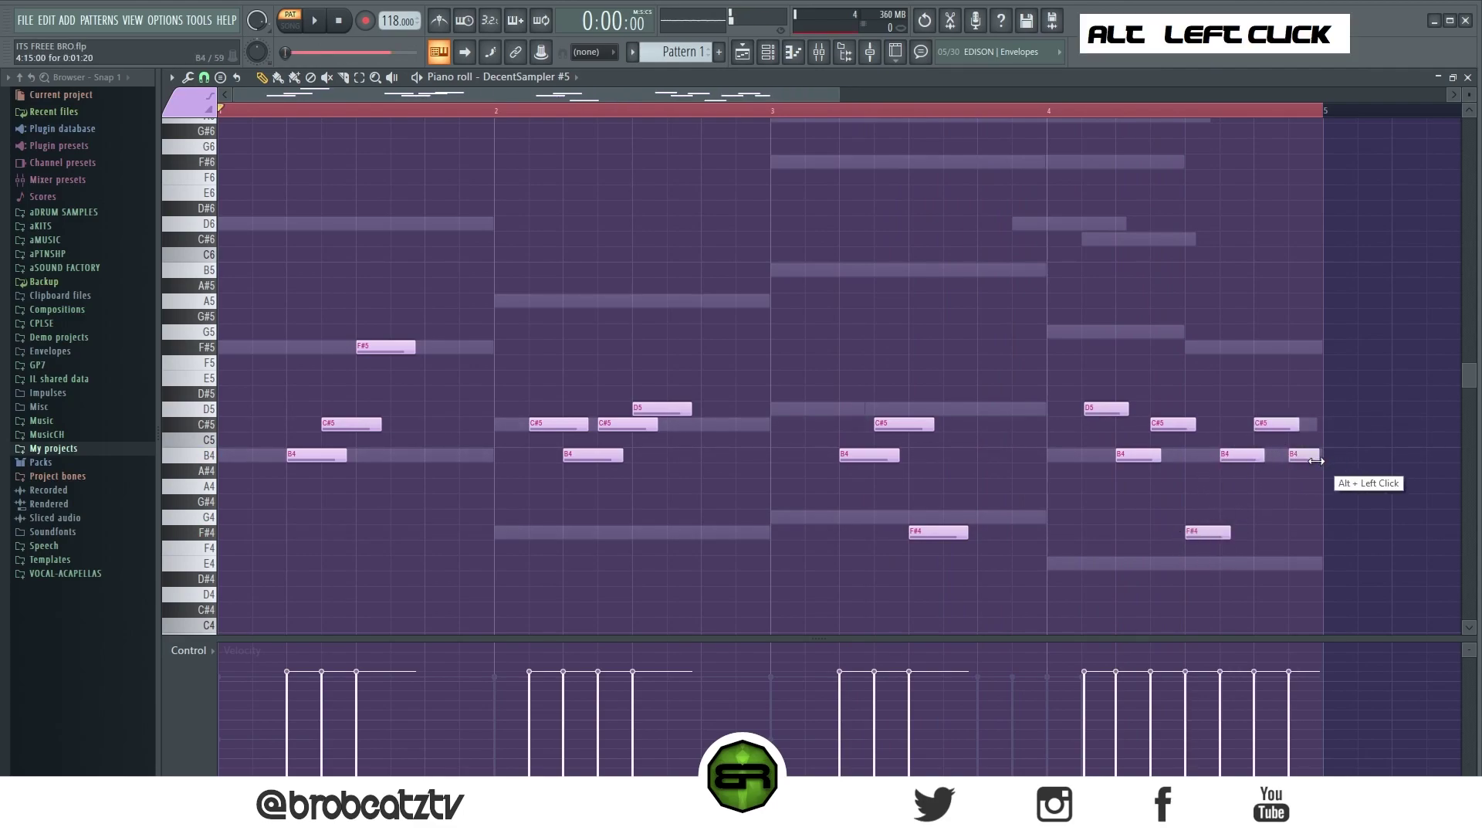
Lower the velocity of all DecentSampler #5 notes and listen to the whole pattern
{"action": "key", "text": "ctrl+a"}
{"action": "key", "text": "space"}
{"action": "scroll", "coordinate": [1111, 362], "scroll_direction": "down", "scroll_amount": 3, "text": "alt"}
{"action": "right_click", "coordinate": [761, 281]}
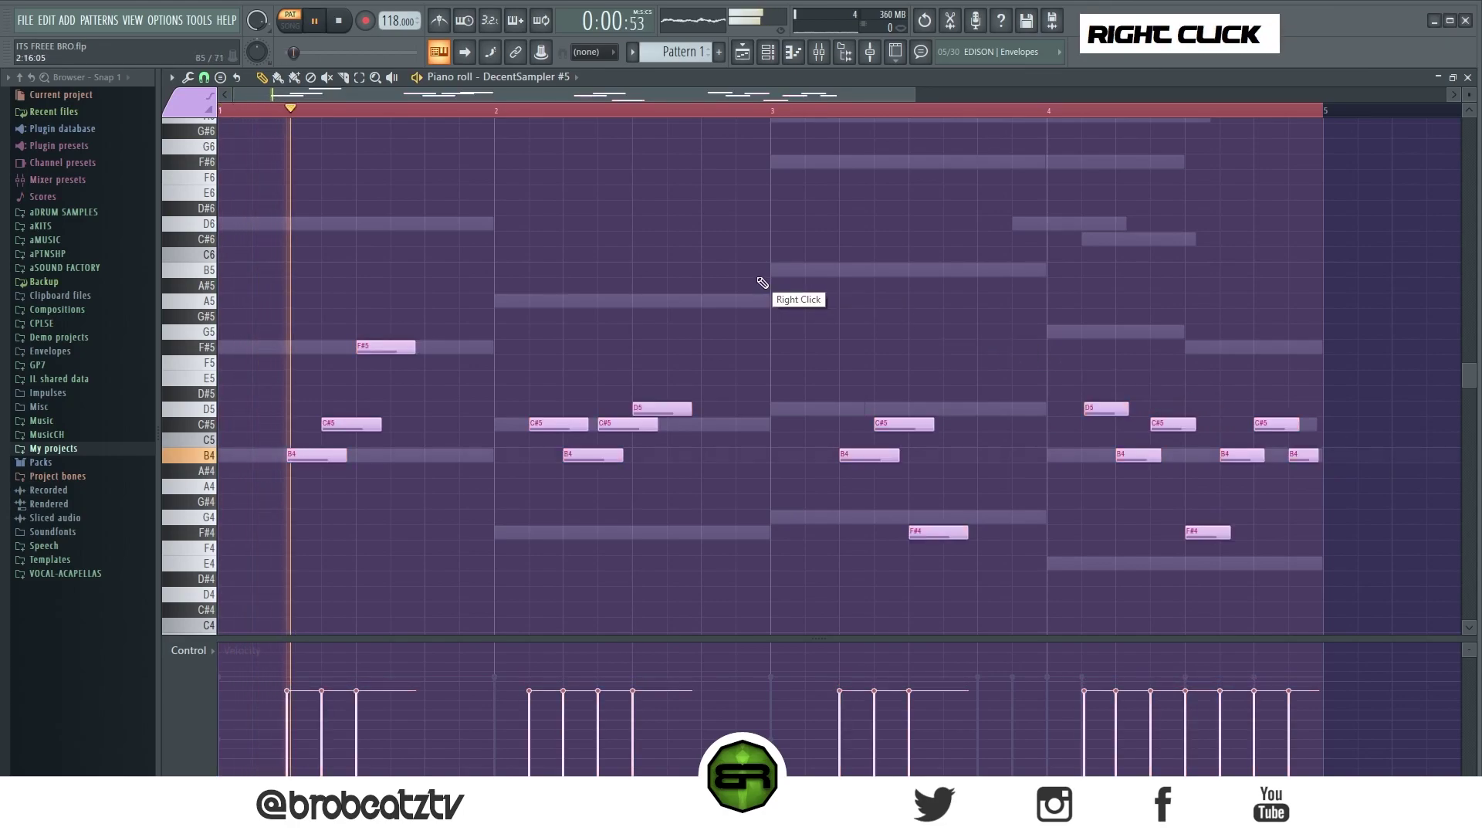
{"action": "key", "text": "ctrl+a"}
{"action": "right_click", "coordinate": [763, 283]}
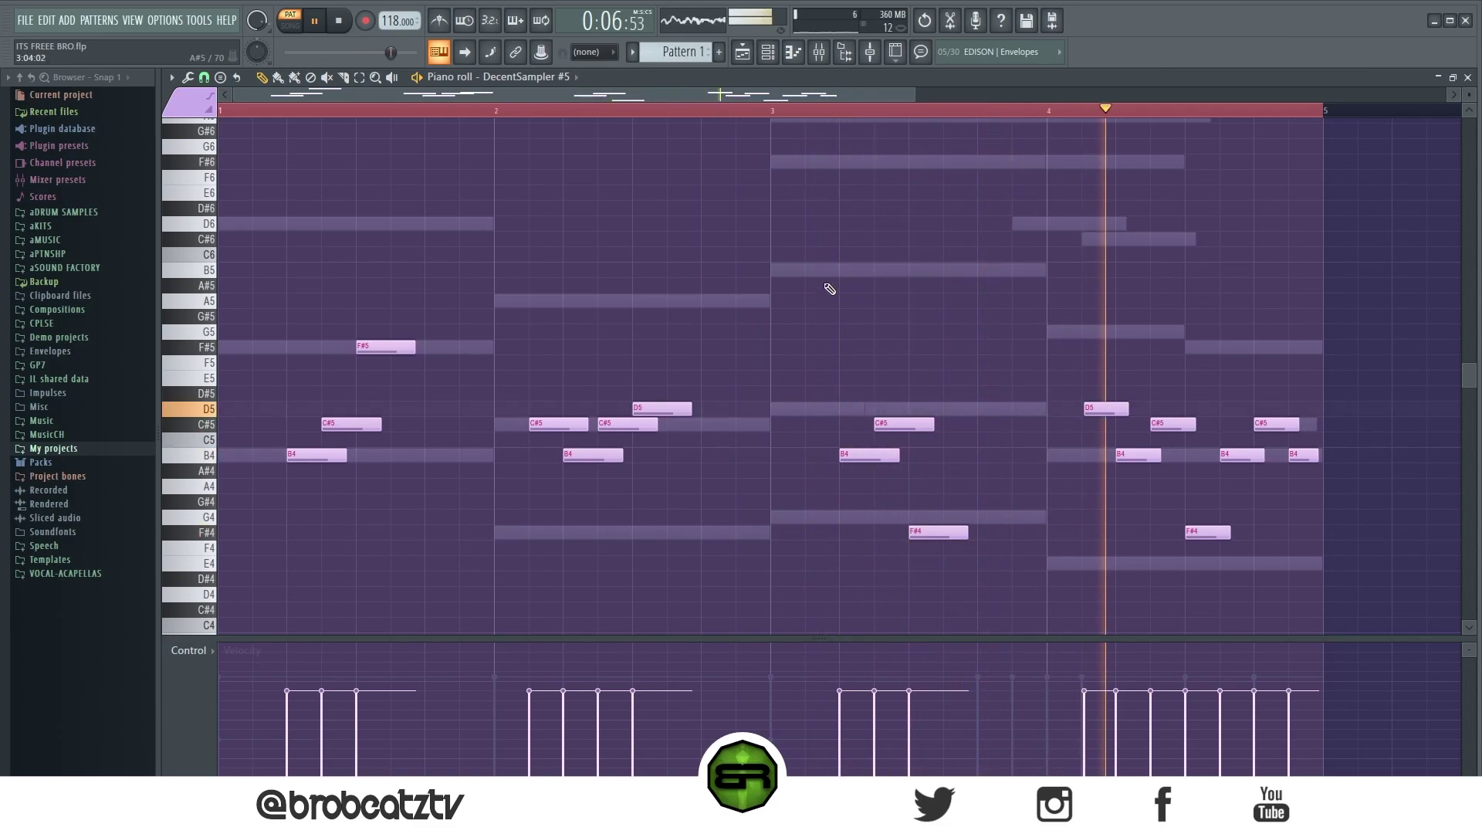
{"action": "key", "text": "space"}
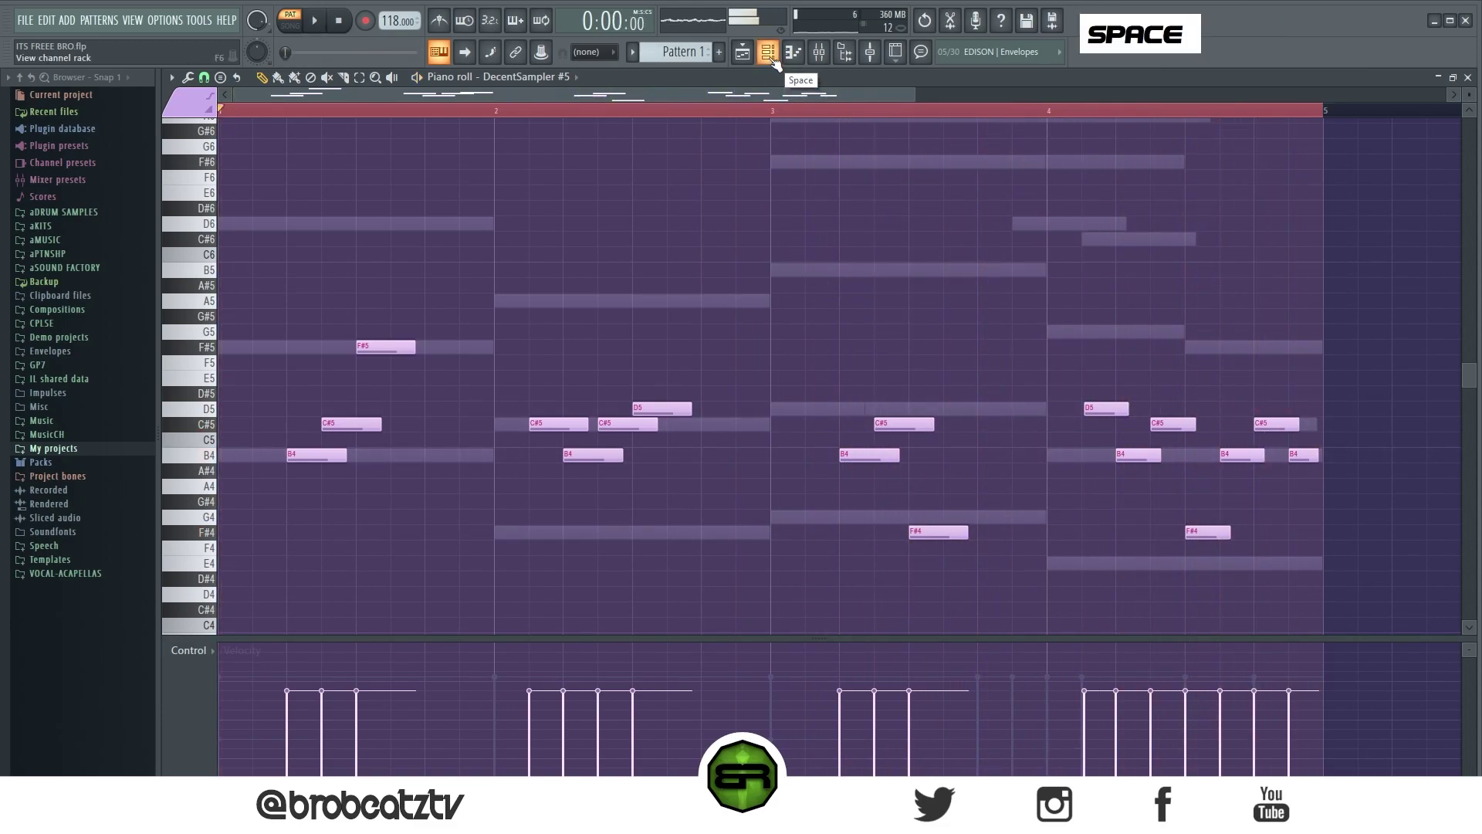
Open DecentSampler #6 from the channel rack and audition its sound on the plugin's keyboard
{"action": "left_click", "coordinate": [768, 52]}
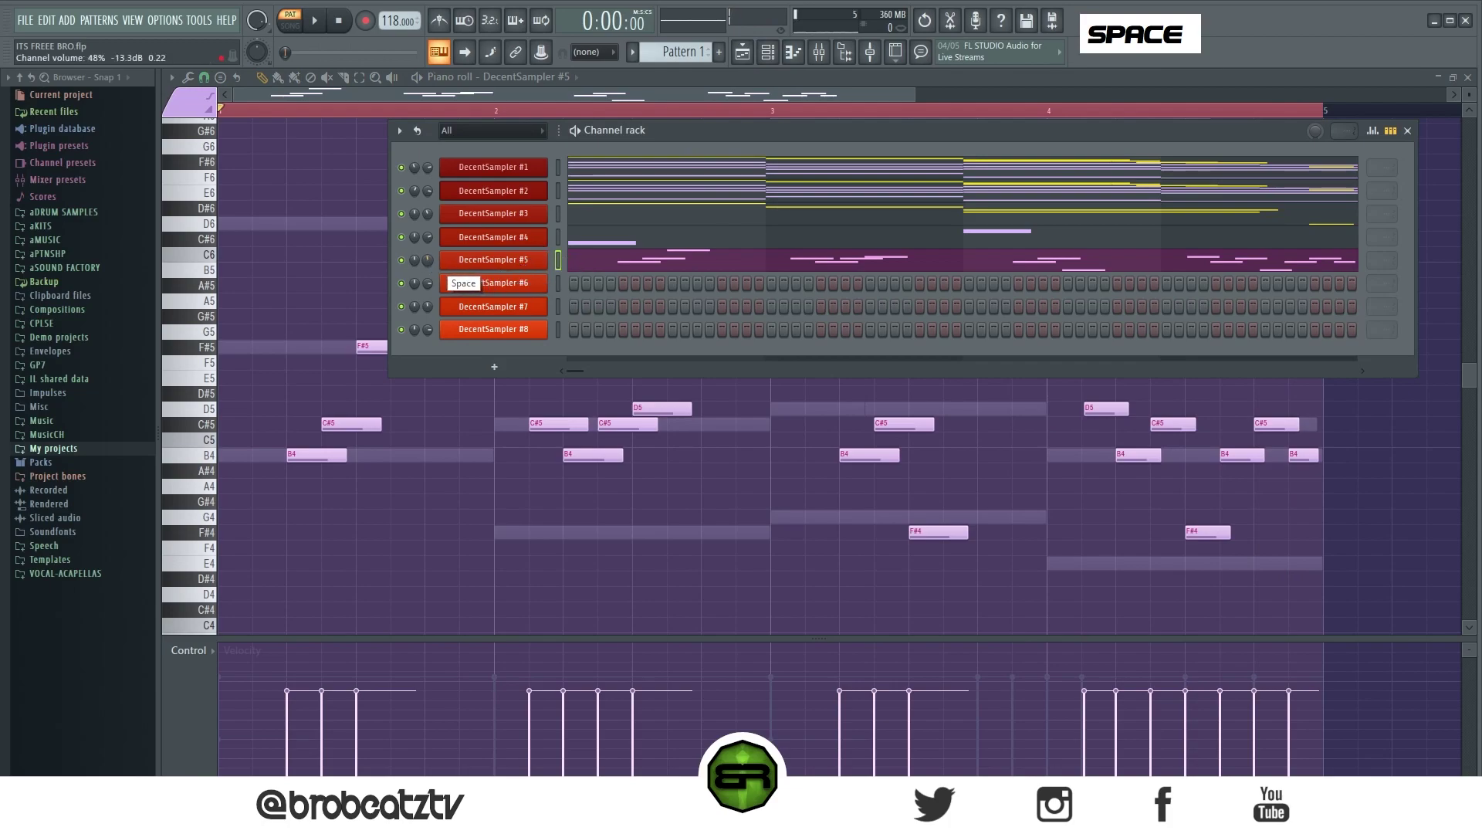
{"action": "left_click", "coordinate": [502, 288]}
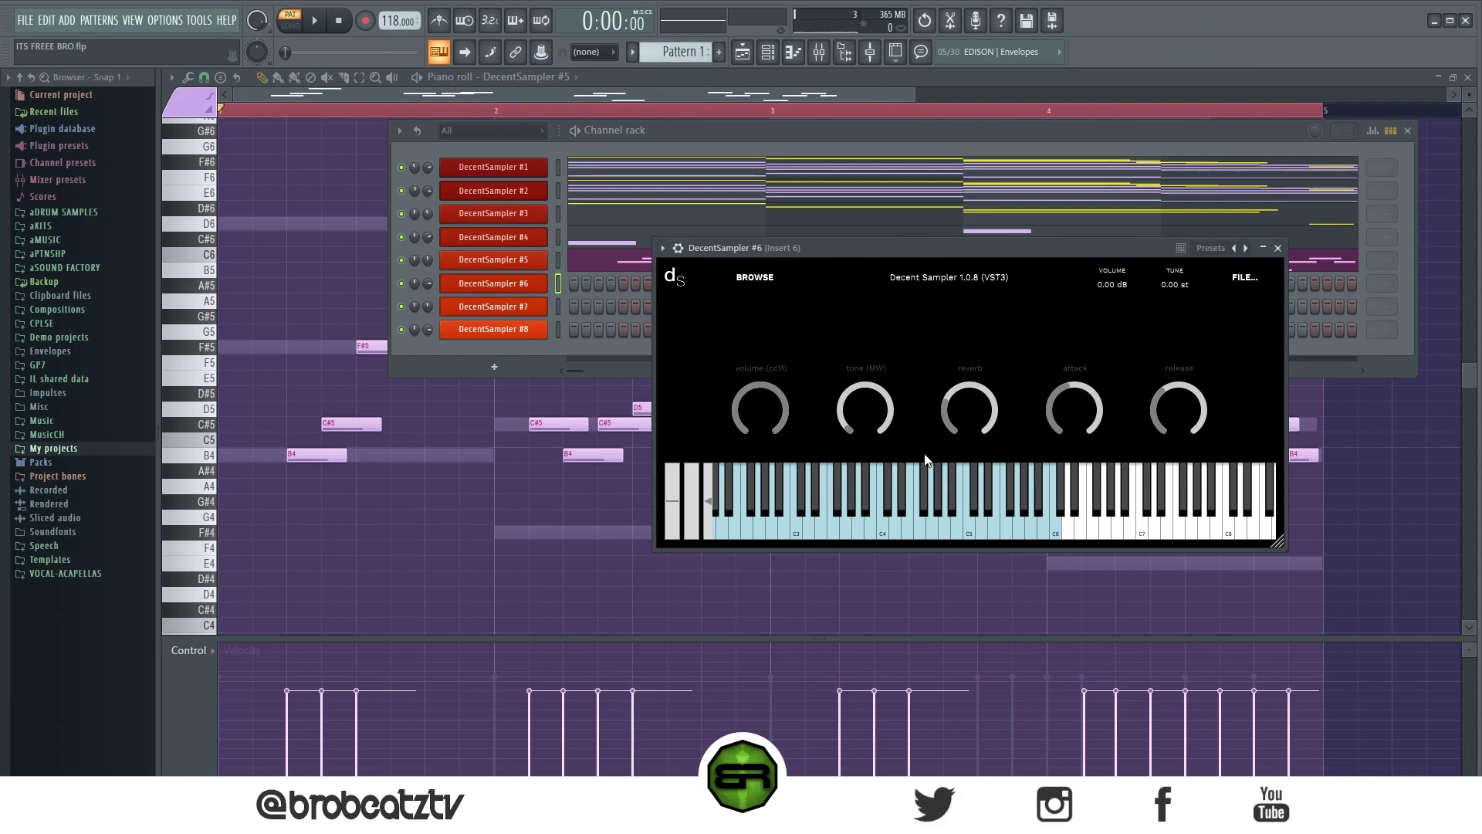
{"action": "double_click", "coordinate": [872, 531]}
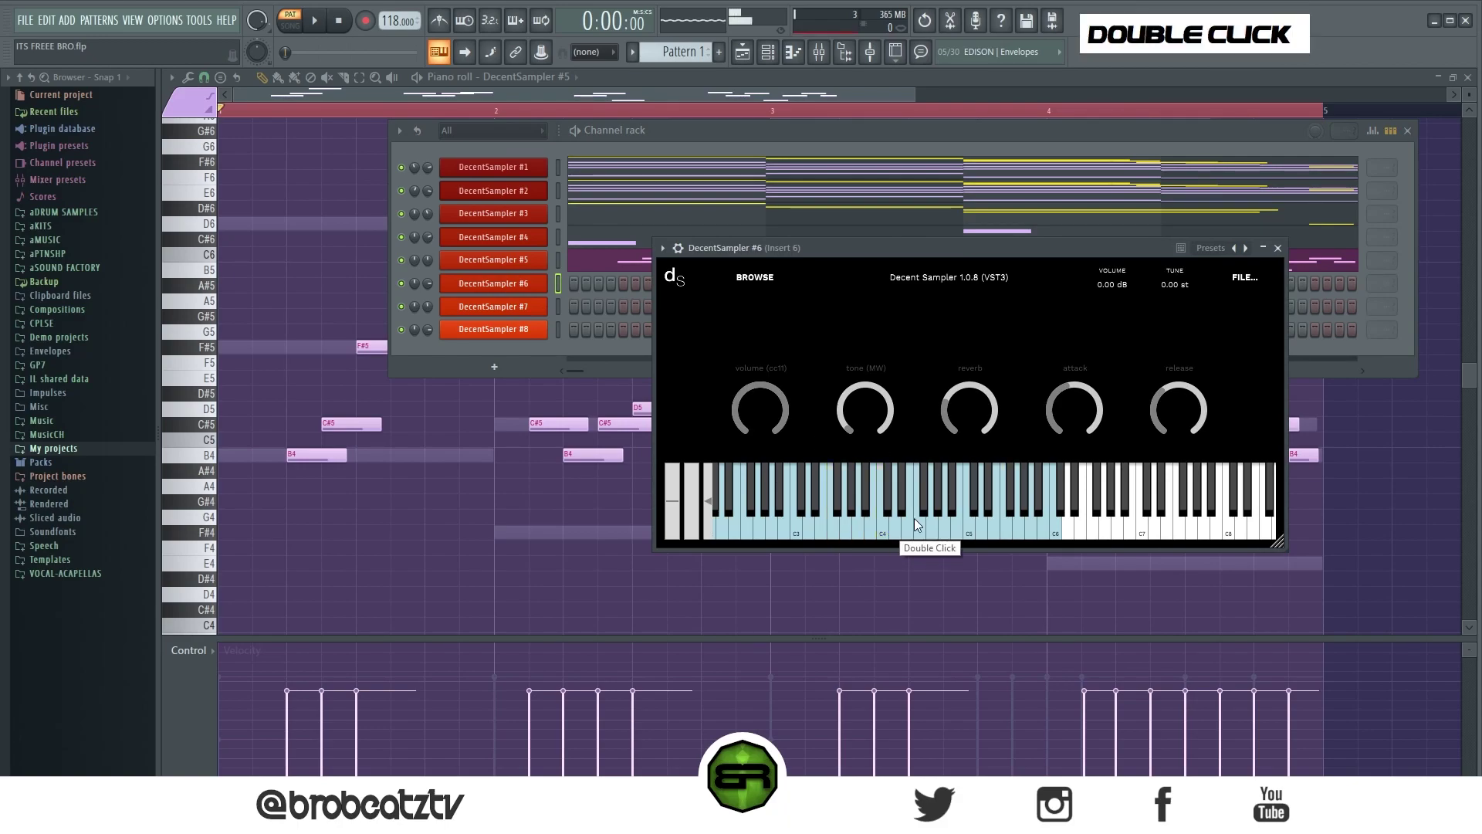
{"action": "double_click", "coordinate": [947, 520]}
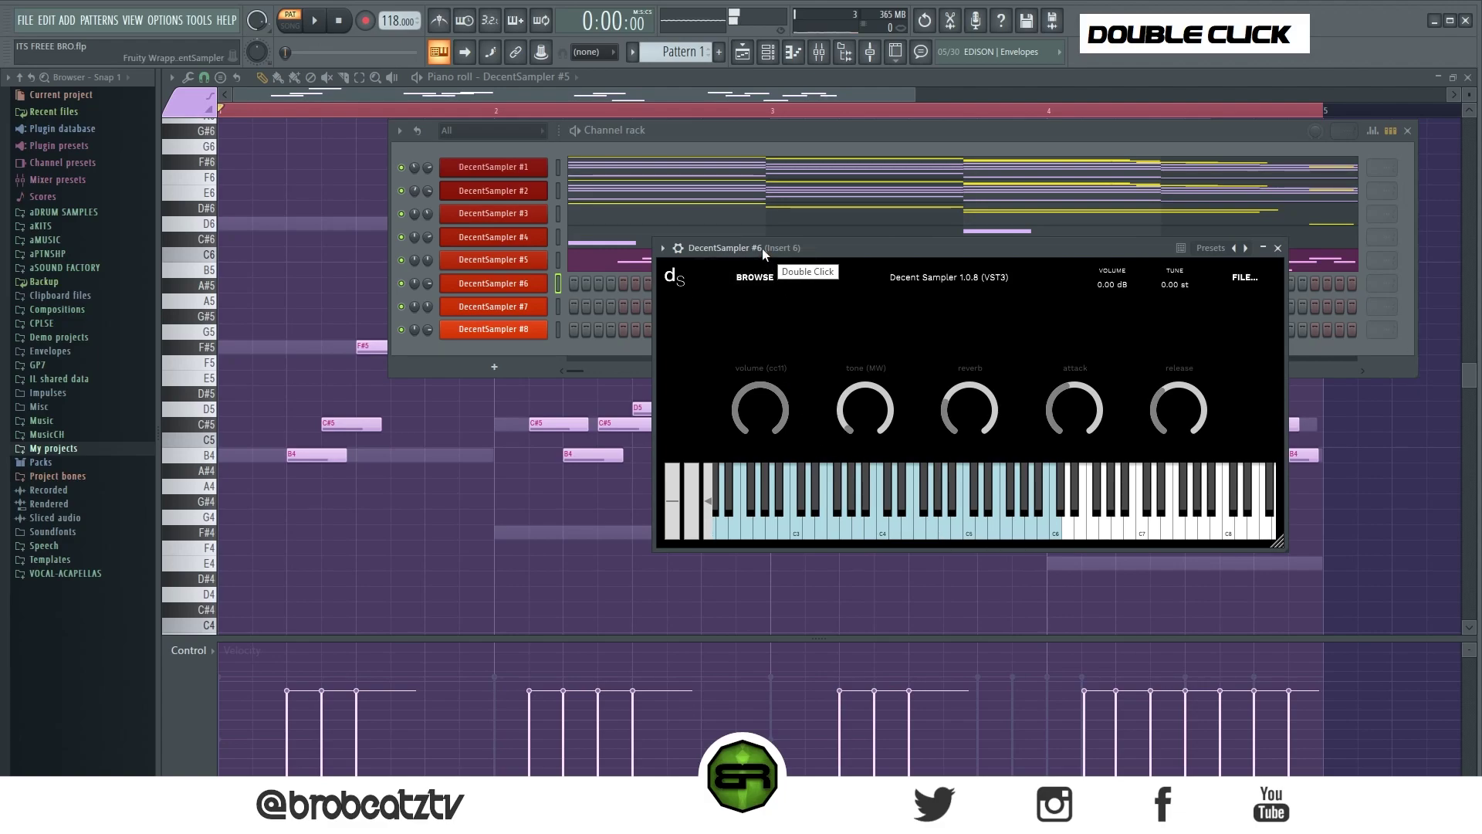
{"action": "left_click_drag", "start_coordinate": [762, 248], "coordinate": [801, 241]}
{"action": "left_click", "coordinate": [531, 287]}
{"action": "left_click", "coordinate": [531, 287]}
In DecentSampler #6's piano roll, lengthen the bar 1 note to nearly three and a half beats and raise it to B5
{"action": "right_click", "coordinate": [533, 288]}
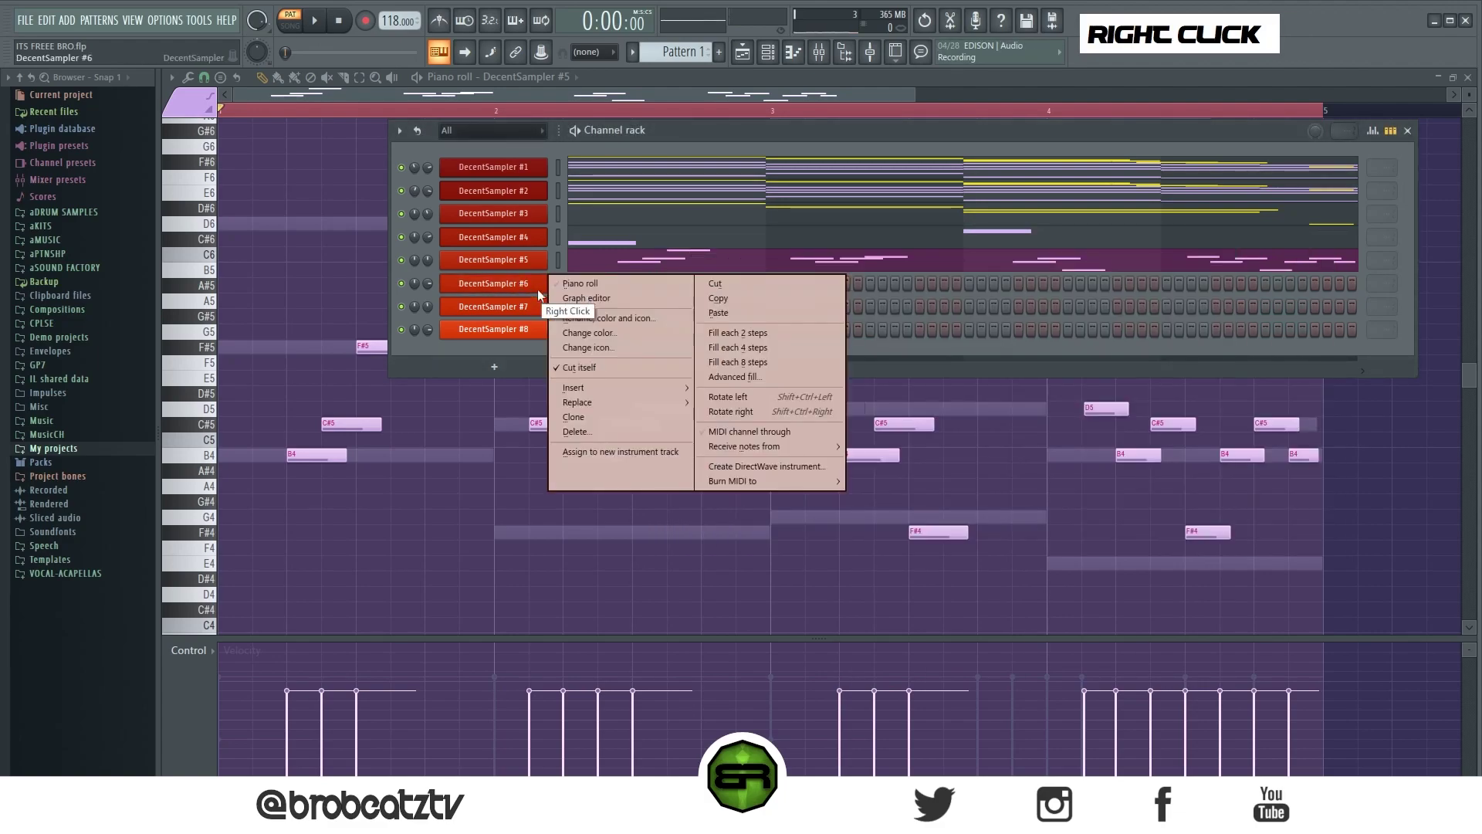
{"action": "left_click", "coordinate": [559, 284]}
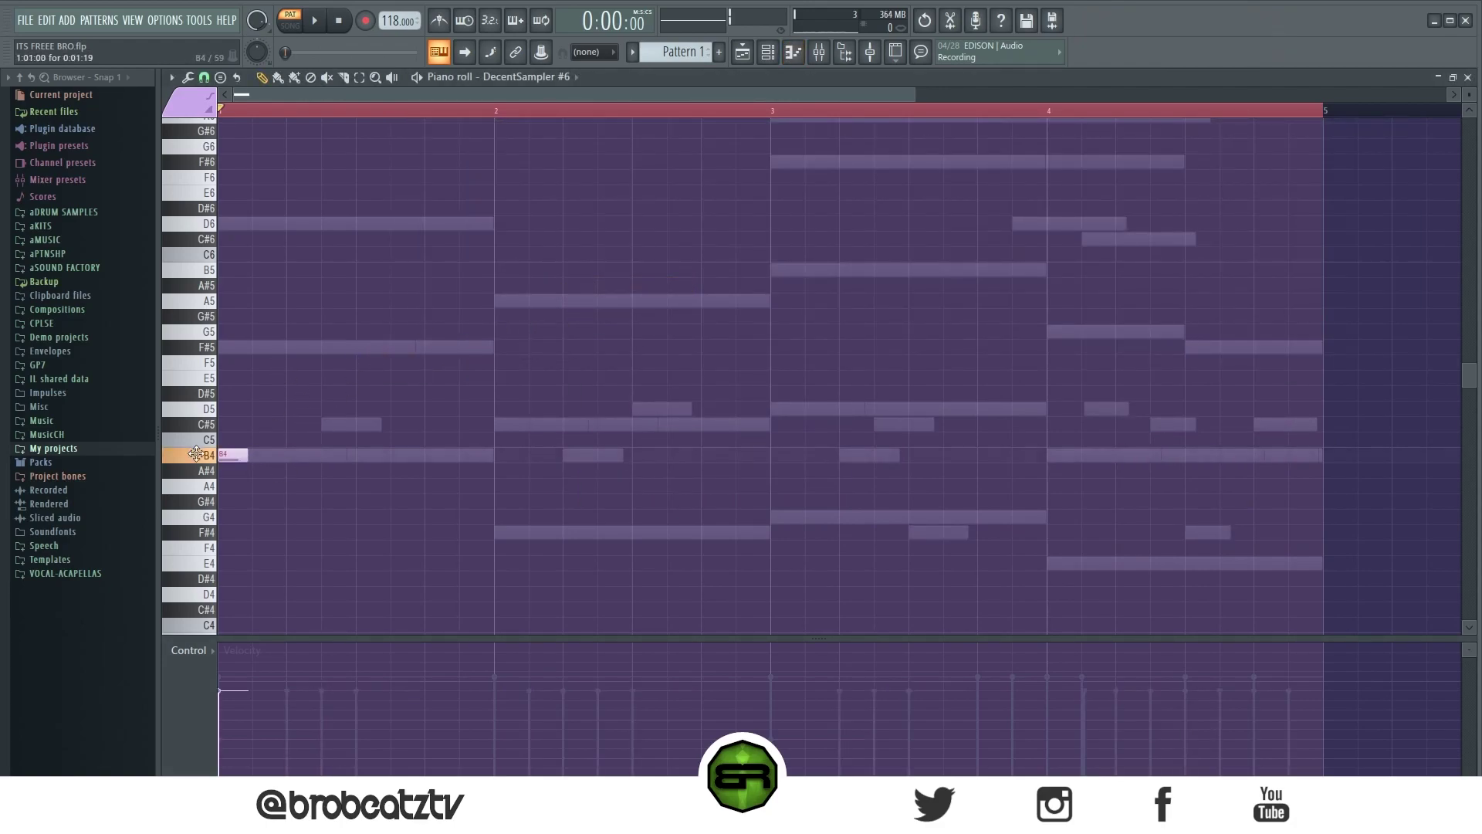
{"action": "left_click_drag", "start_coordinate": [247, 456], "coordinate": [451, 459]}
{"action": "left_click", "coordinate": [388, 455], "text": "ctrl"}
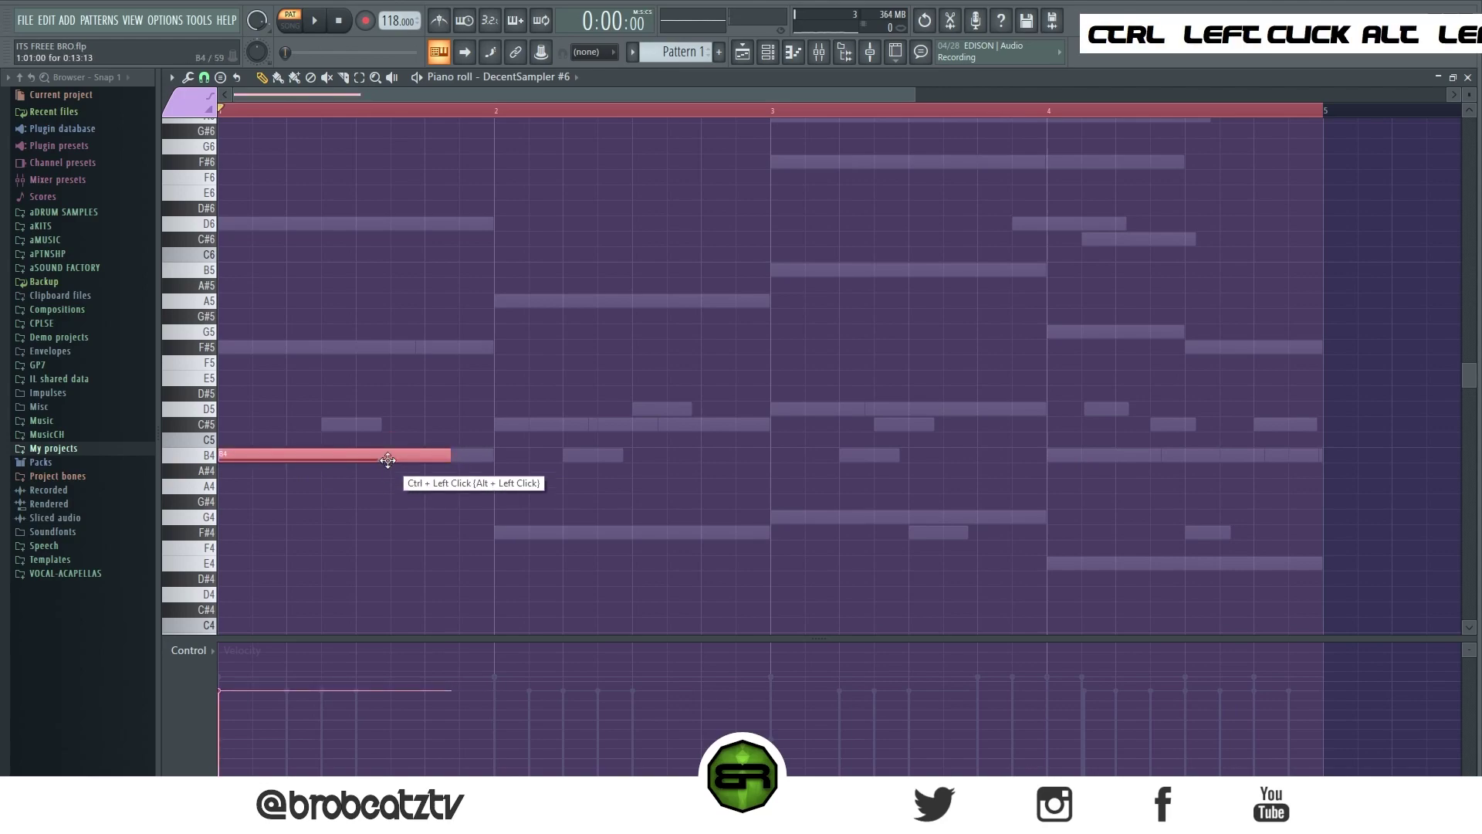
{"action": "key", "text": "ctrl+Up"}
{"action": "right_click", "coordinate": [501, 441]}
Duplicate the B5 at the start of bar 2 as a C#6 and preview the pattern
{"action": "left_click", "coordinate": [330, 268], "text": "ctrl"}
{"action": "left_click_drag", "start_coordinate": [291, 271], "coordinate": [532, 309]}
{"action": "left_click_drag", "start_coordinate": [437, 264], "coordinate": [513, 407]}
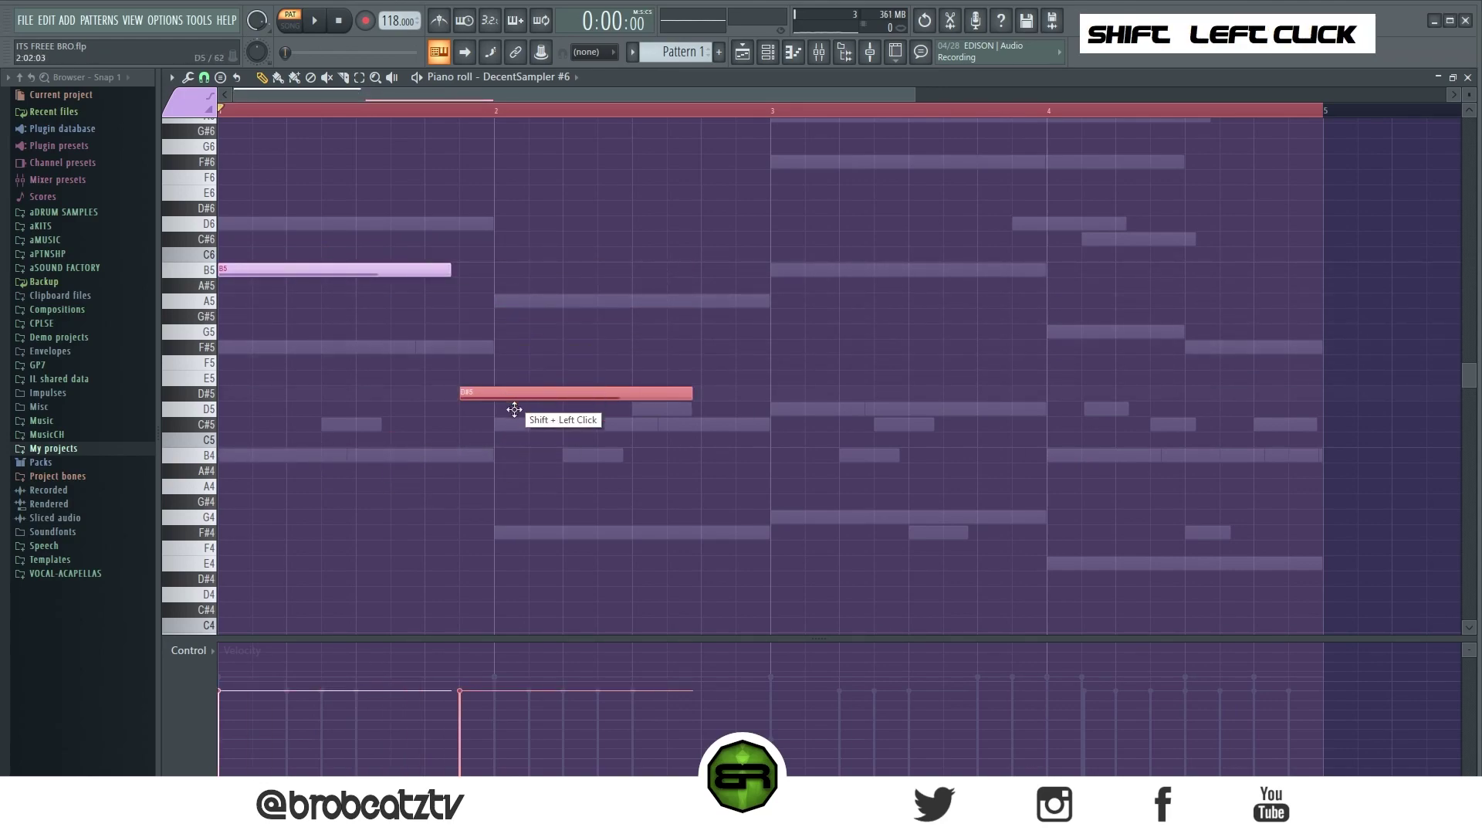
{"action": "key", "text": "ctrl+Up"}
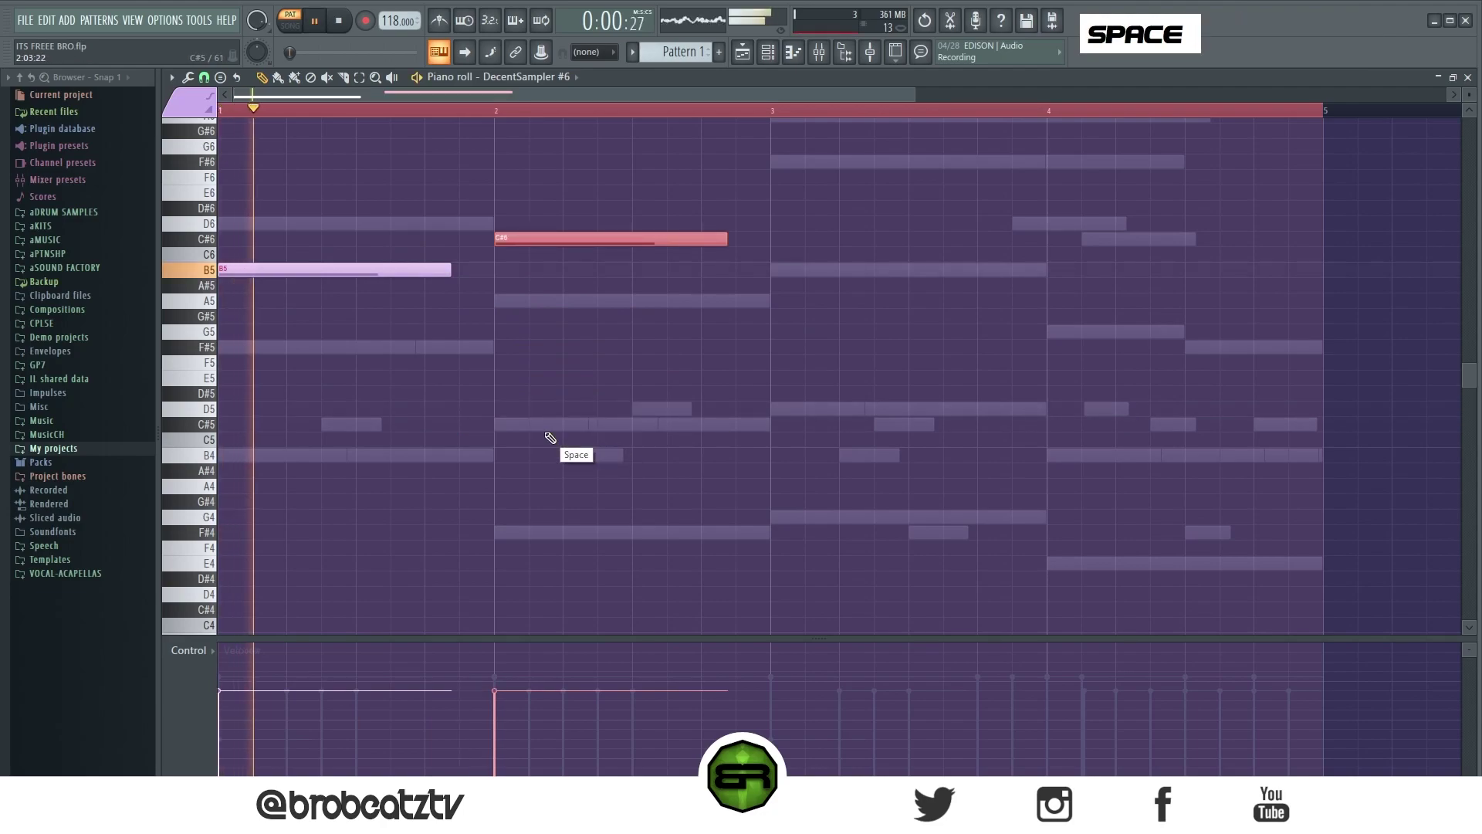
{"action": "right_click", "coordinate": [587, 404]}
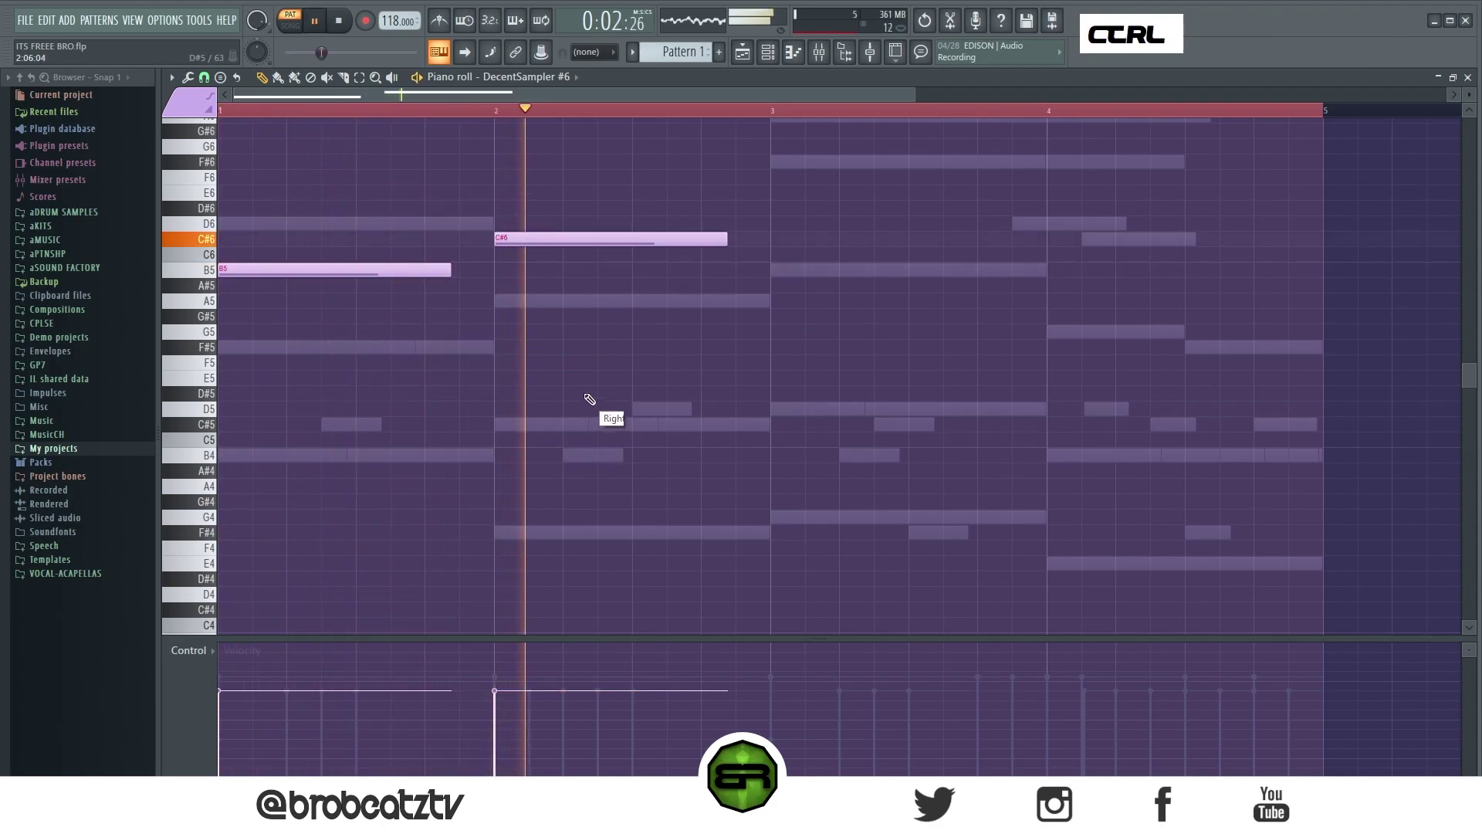
Lengthen the B5 and C#6 slightly and add a matching F#5 at the start of bar 3, replaying the pattern
{"action": "key", "text": "ctrl+a"}
{"action": "left_click", "coordinate": [722, 242], "text": "alt"}
{"action": "left_click_drag", "start_coordinate": [720, 244], "coordinate": [738, 244]}
{"action": "key", "text": "space"}
{"action": "key", "text": "space"}
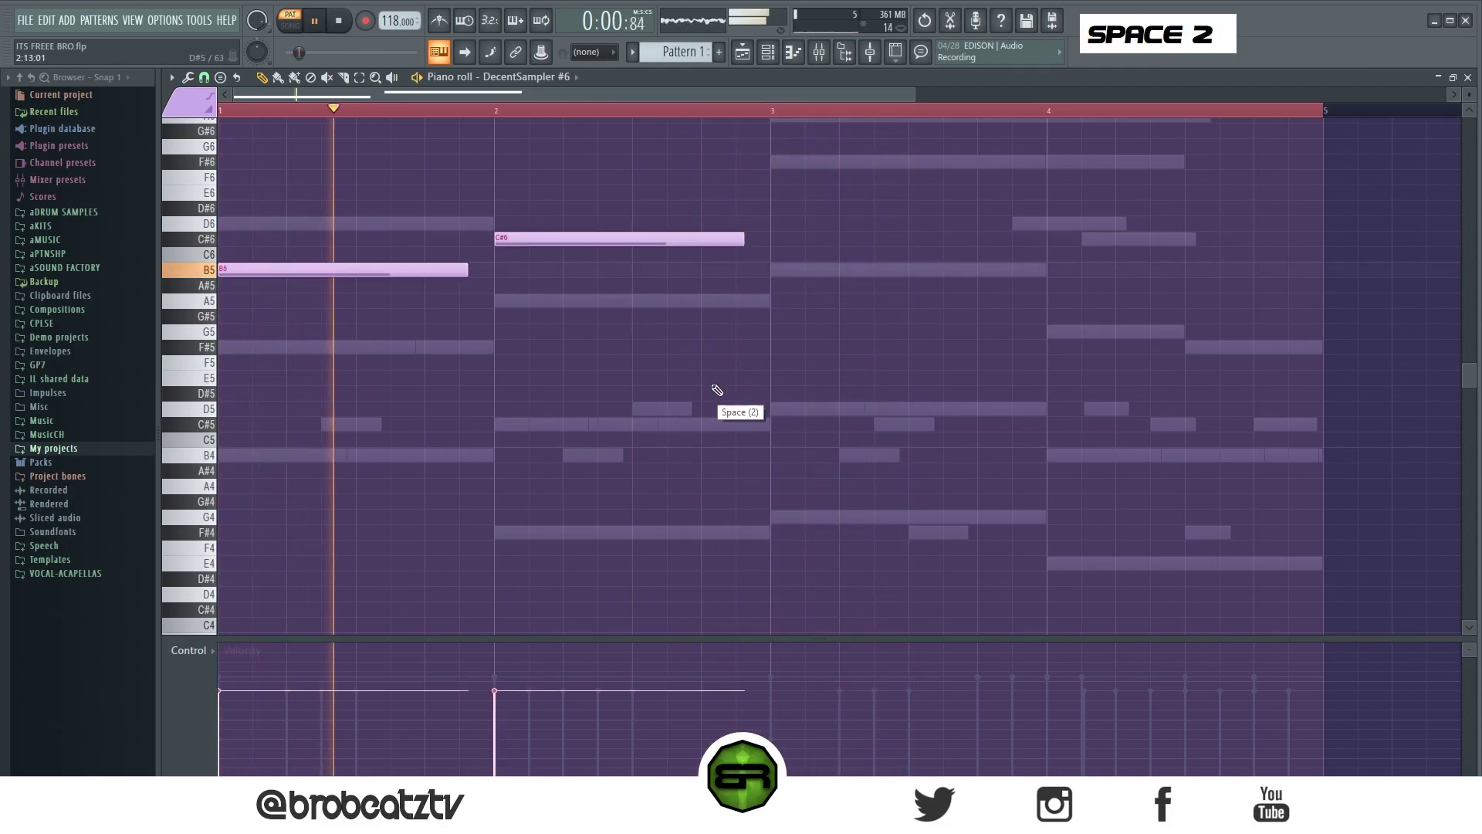
{"action": "left_click", "coordinate": [775, 347]}
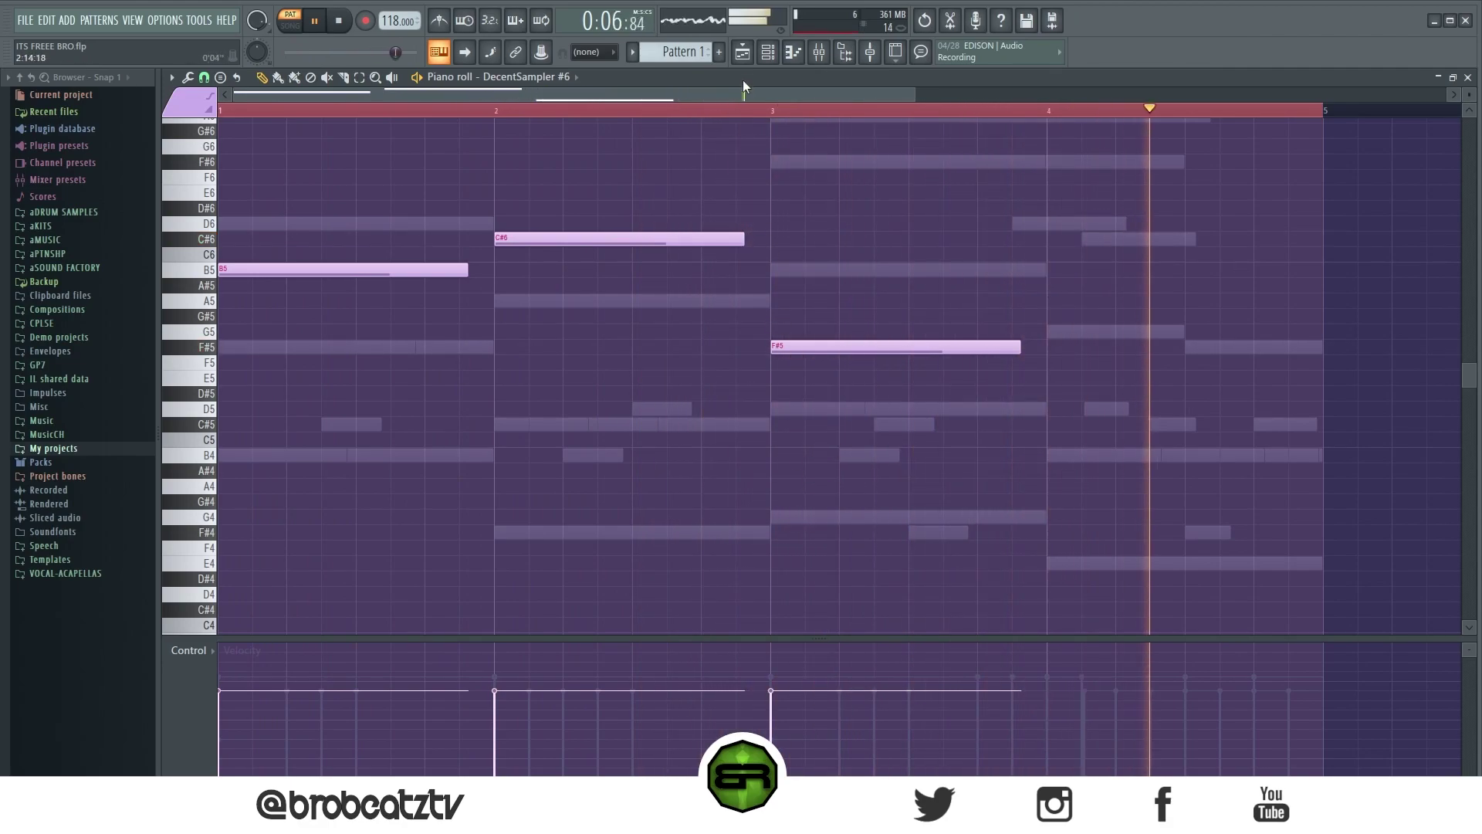
{"action": "key", "text": "space"}
Copy DecentSampler #6's notes and paste them into DecentSampler #7
{"action": "left_click", "coordinate": [770, 56]}
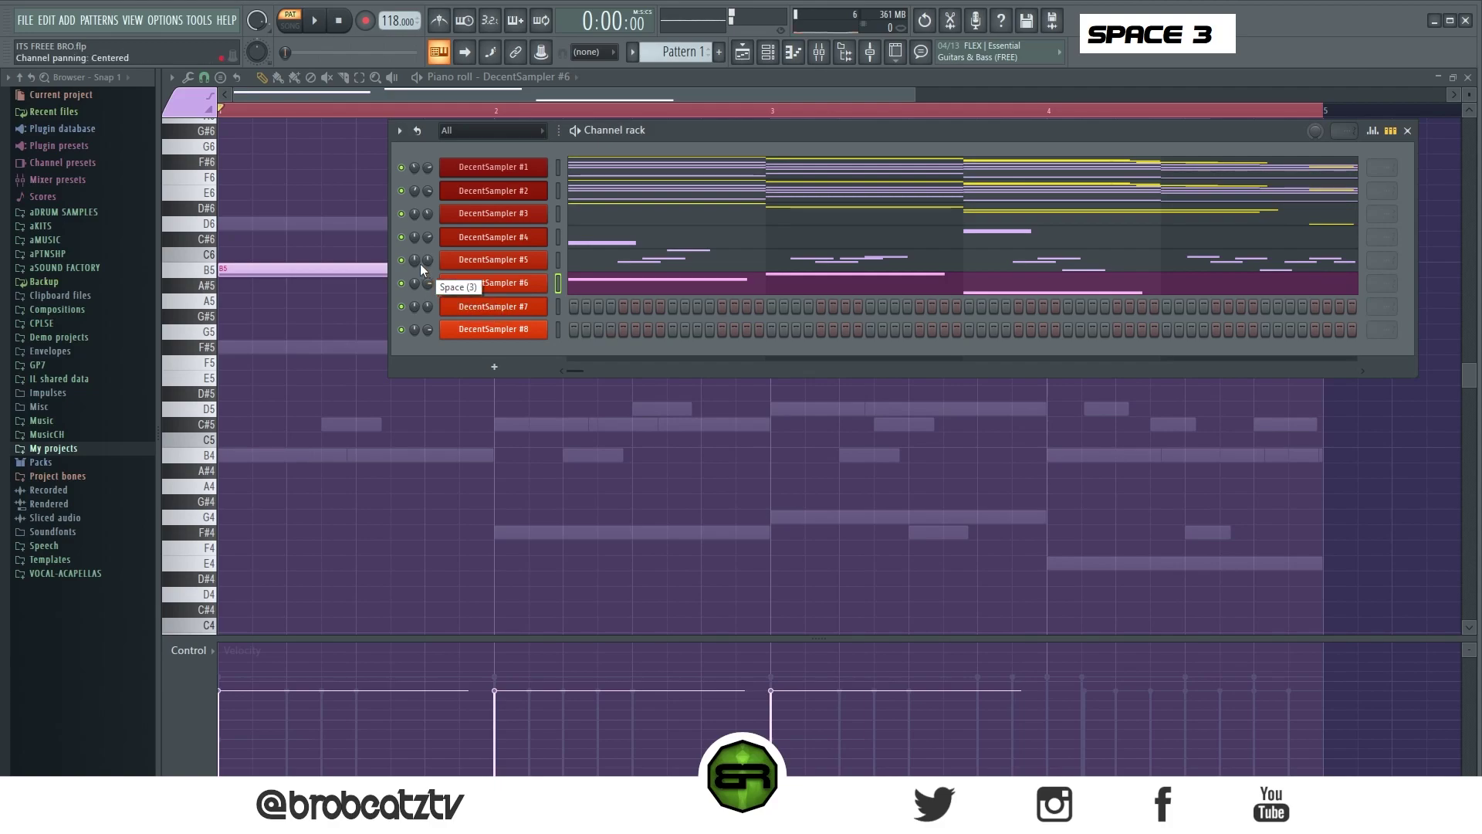
{"action": "right_click", "coordinate": [529, 287]}
{"action": "left_click", "coordinate": [707, 298]}
{"action": "right_click", "coordinate": [533, 308]}
{"action": "left_click", "coordinate": [664, 307]}
Delete the pasted C#6, F#5 and B5 notes from DecentSampler #7's piano roll
{"action": "scroll", "coordinate": [610, 310], "scroll_direction": "up", "scroll_amount": 3}
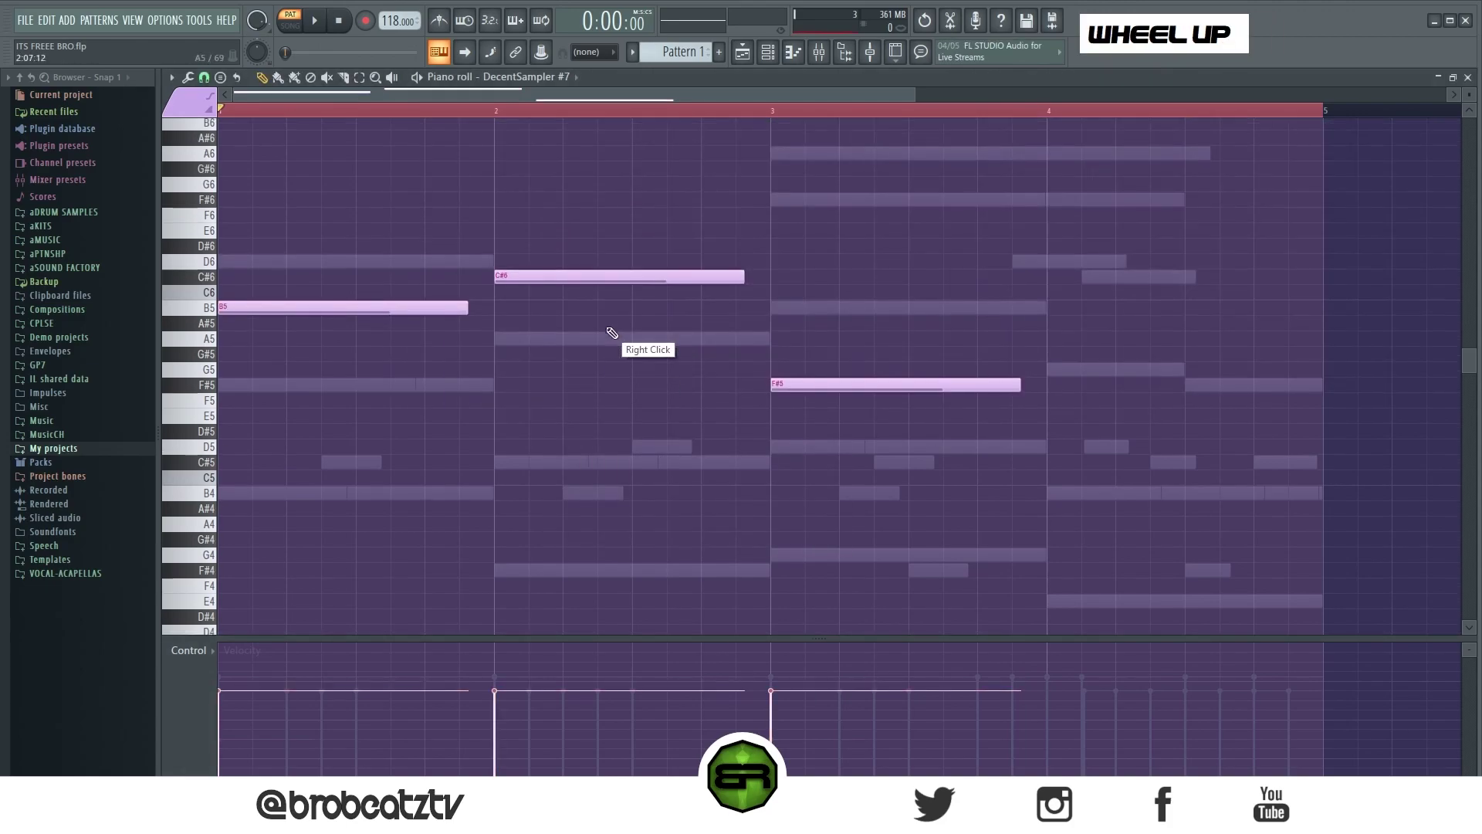
{"action": "right_click", "coordinate": [640, 282]}
{"action": "scroll", "coordinate": [640, 282], "scroll_direction": "up", "scroll_amount": 1}
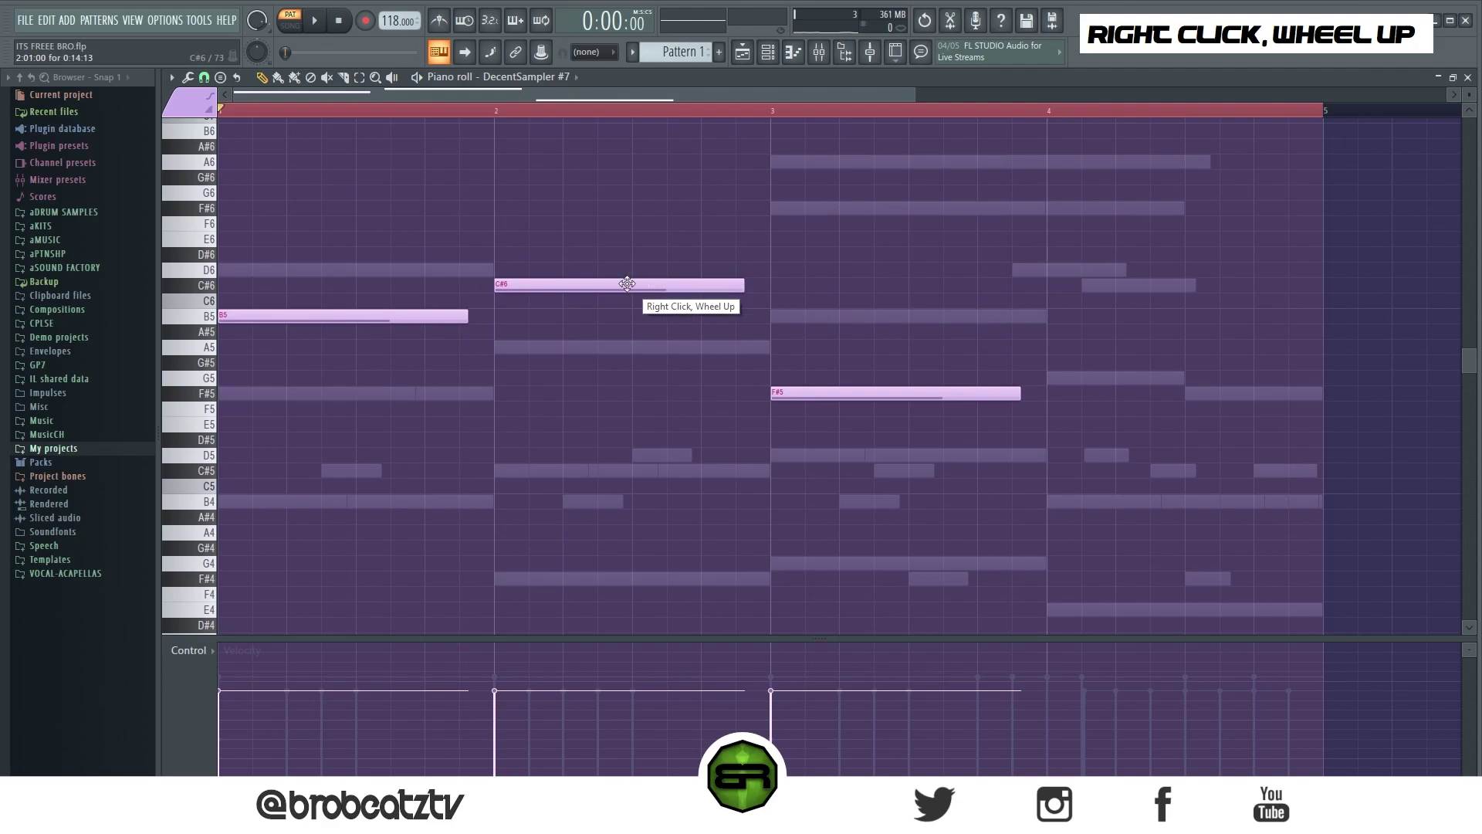
{"action": "right_click", "coordinate": [625, 285]}
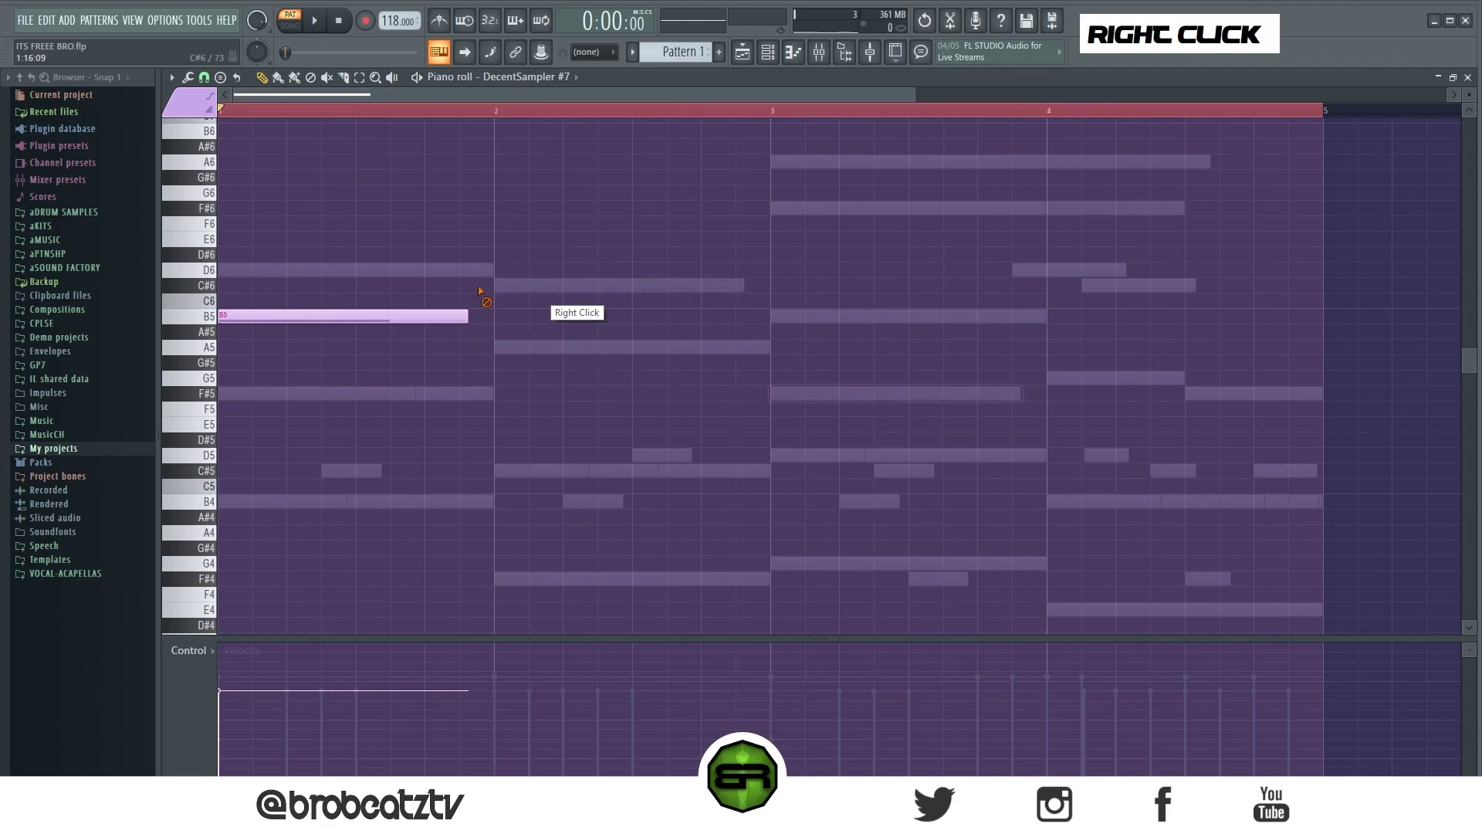
{"action": "scroll", "coordinate": [276, 496], "scroll_direction": "down", "scroll_amount": 3}
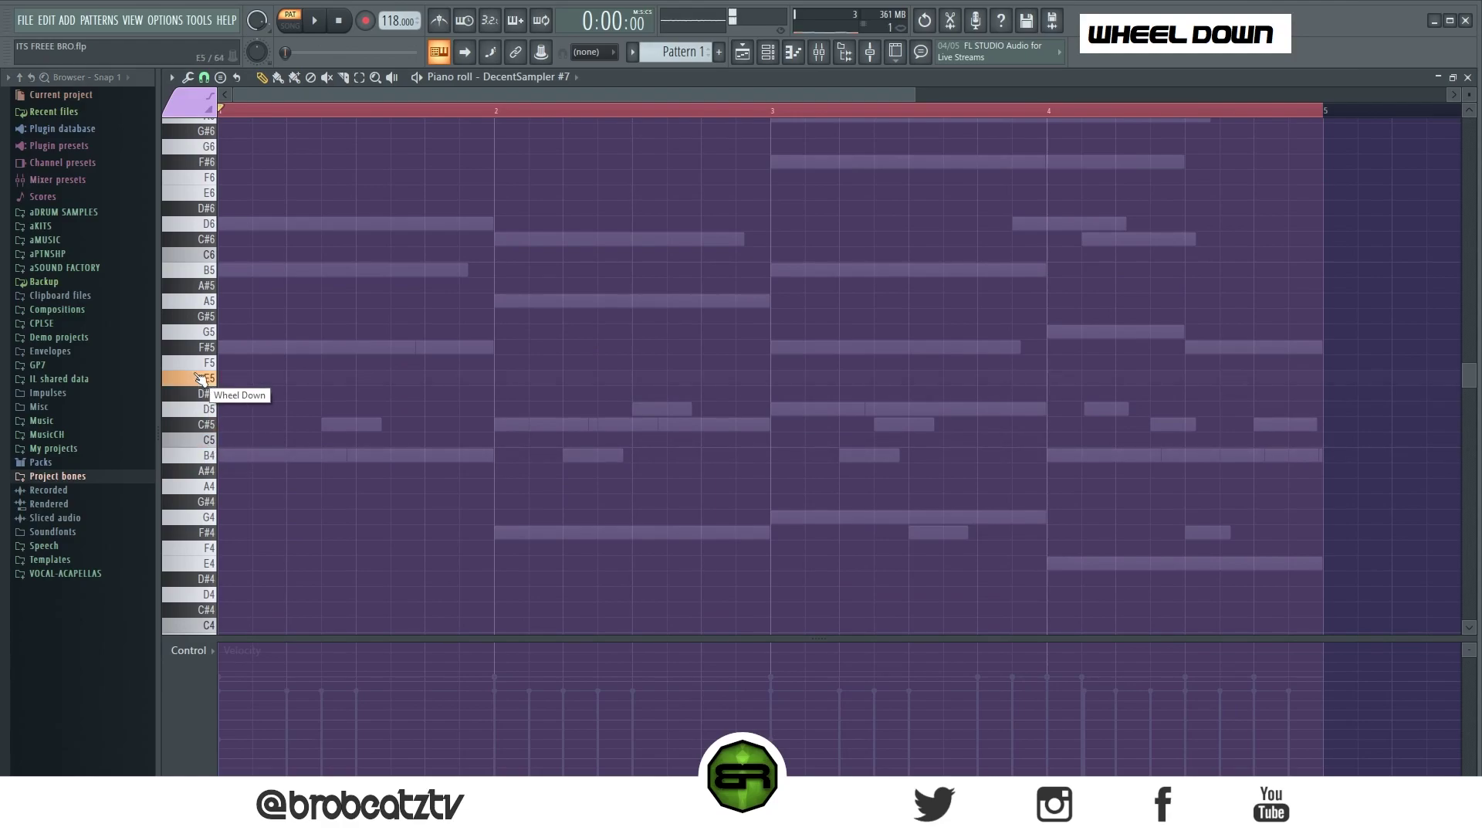
In DecentSampler #7's piano roll, add B4 and D5 notes slightly over a bar long in bars 1 and 2, previewing the pattern
{"action": "left_click", "coordinate": [768, 54]}
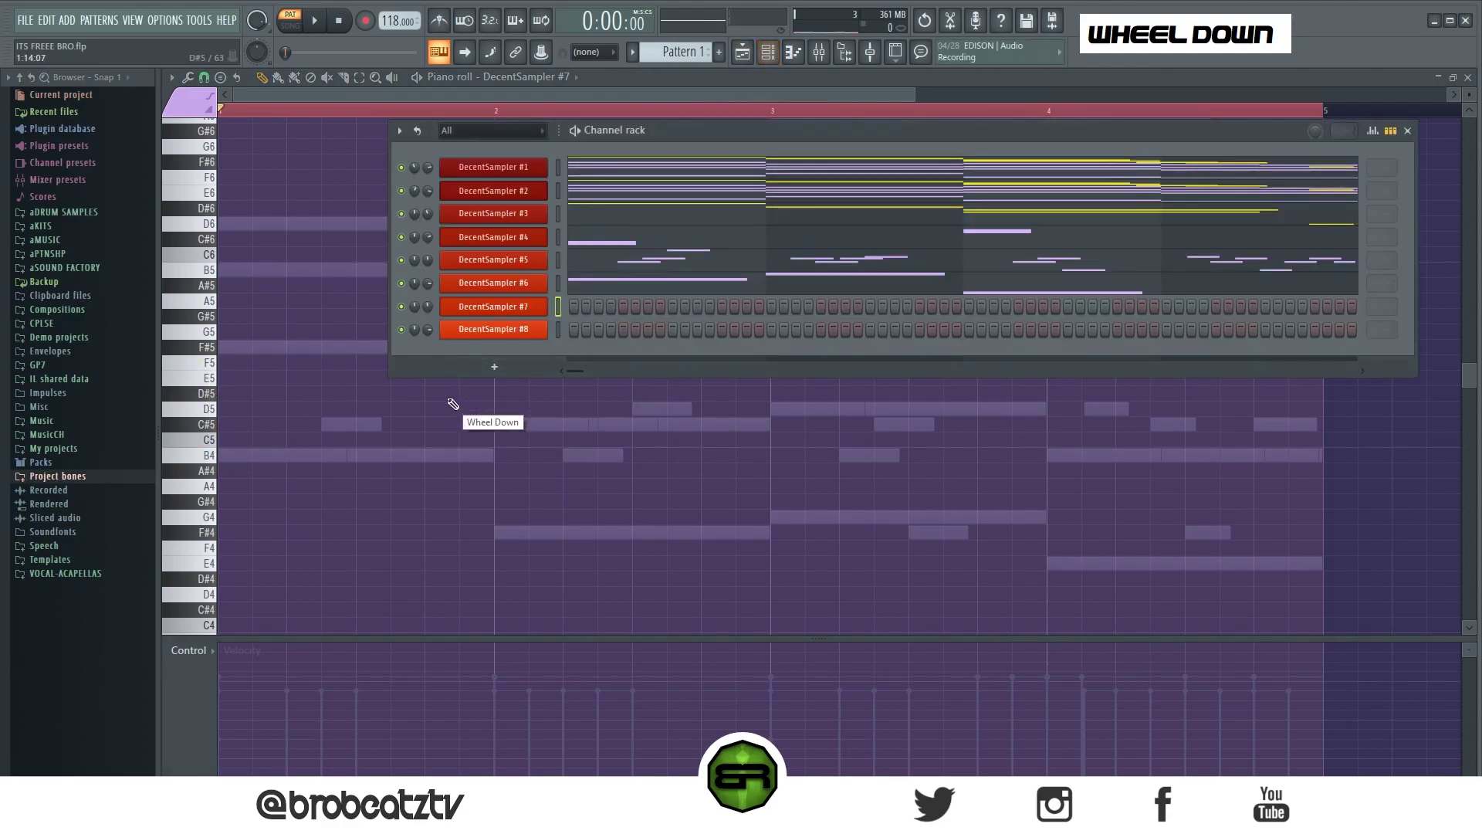
{"action": "double_click", "coordinate": [494, 311]}
{"action": "right_click", "coordinate": [518, 446]}
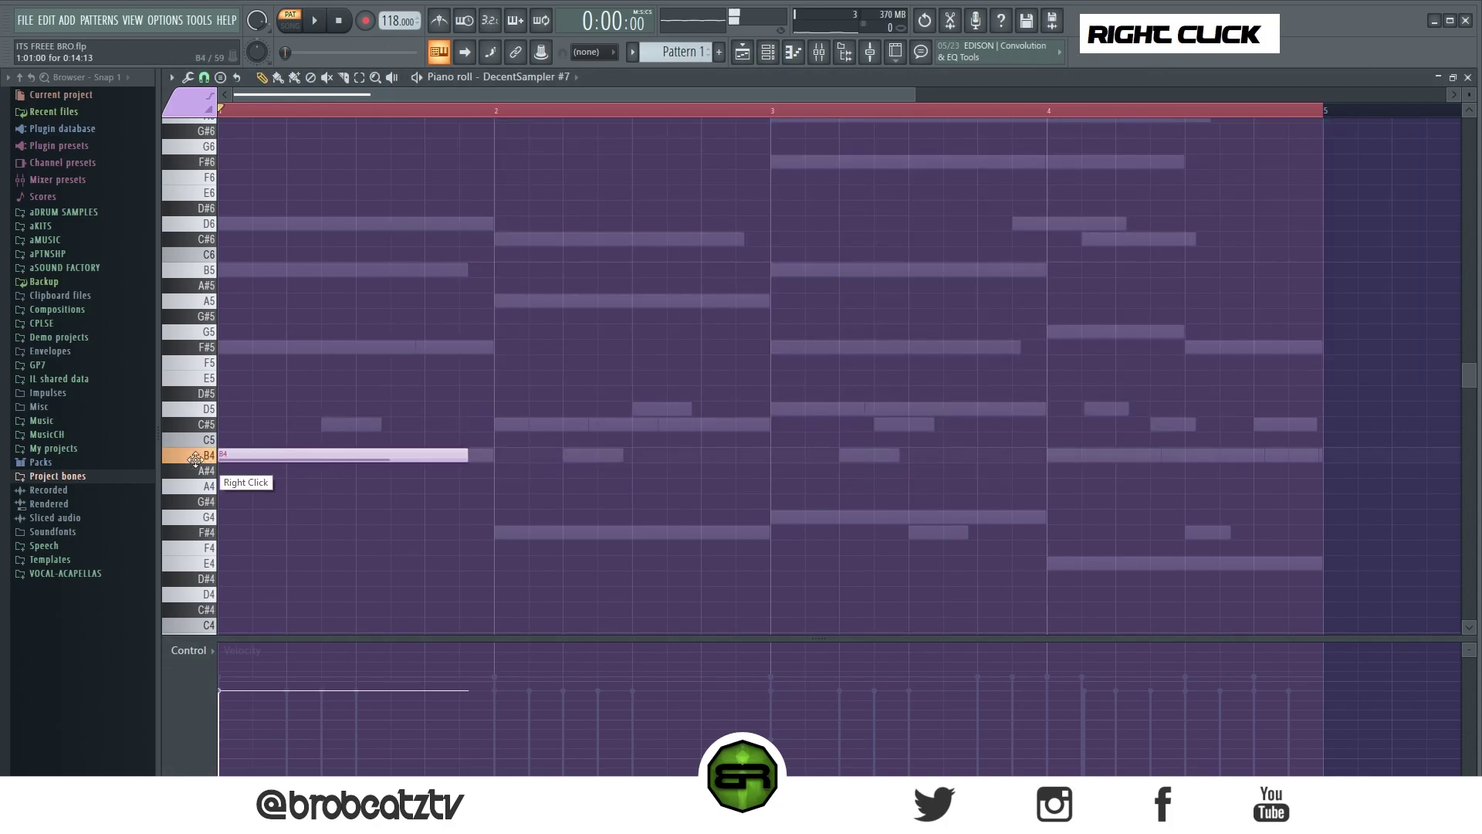
{"action": "key", "text": "space"}
{"action": "left_click_drag", "start_coordinate": [472, 459], "coordinate": [500, 455]}
{"action": "key", "text": "space"}
{"action": "key", "text": "space"}
{"action": "left_click", "coordinate": [497, 409]}
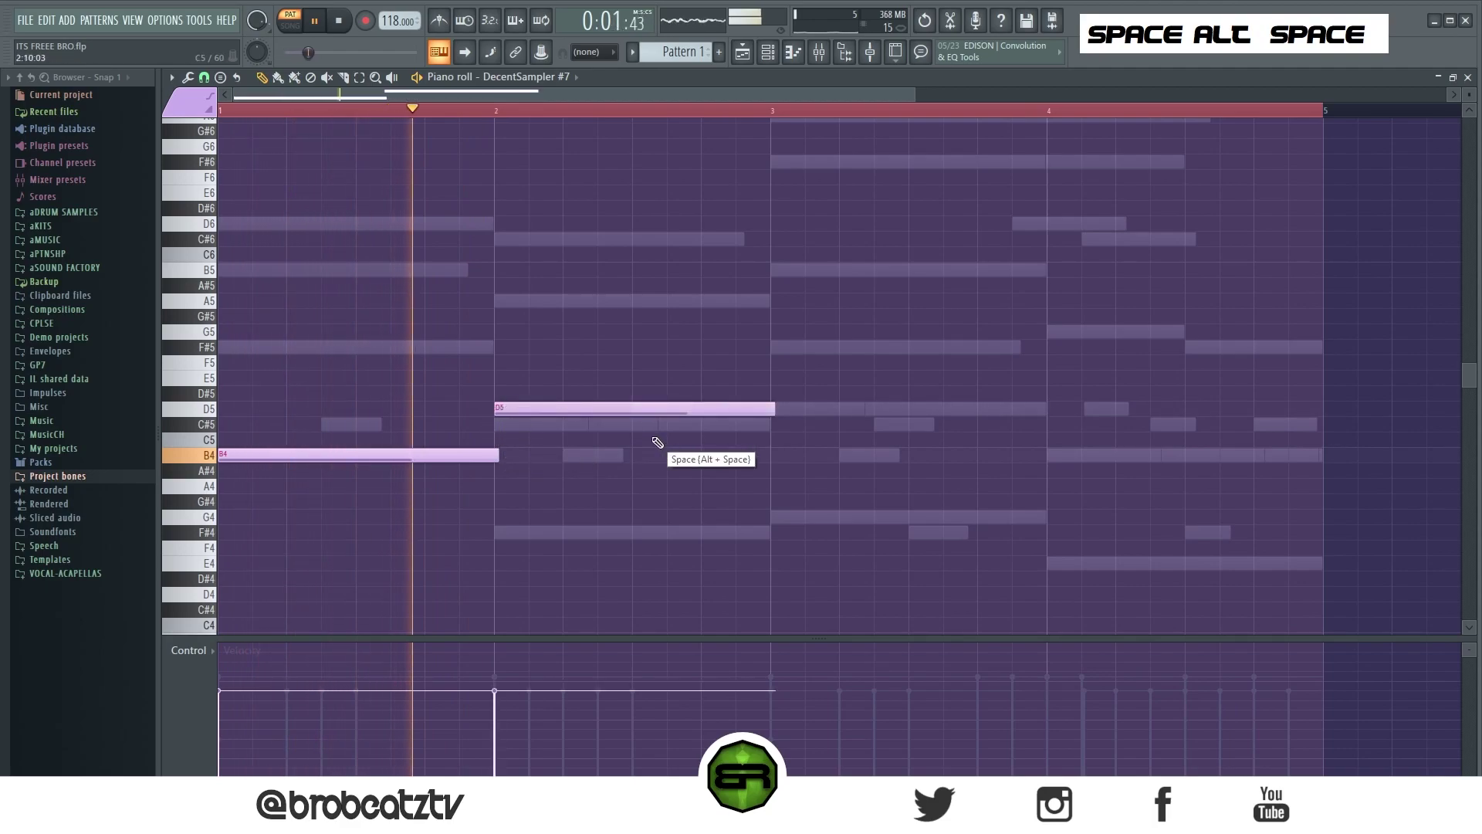
Add a half-bar G4 at the start of bar 3 and a G4 filling almost all of bar 4
{"action": "left_click", "coordinate": [773, 517]}
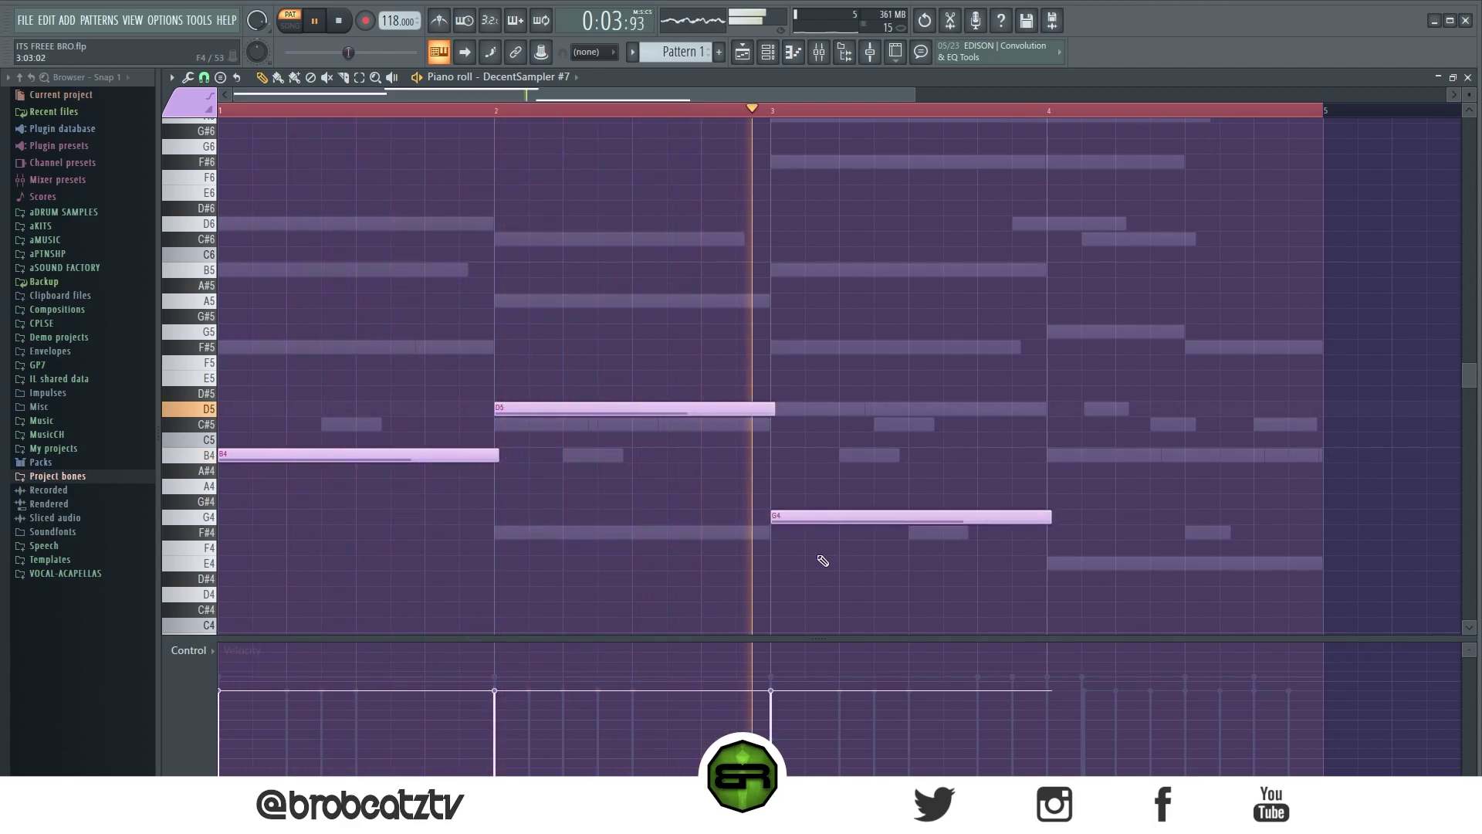
{"action": "key", "text": "space"}
{"action": "key", "text": "space"}
{"action": "left_click_drag", "start_coordinate": [1047, 517], "coordinate": [905, 516]}
{"action": "left_click", "coordinate": [1052, 517]}
{"action": "left_click_drag", "start_coordinate": [1178, 511], "coordinate": [1319, 513]}
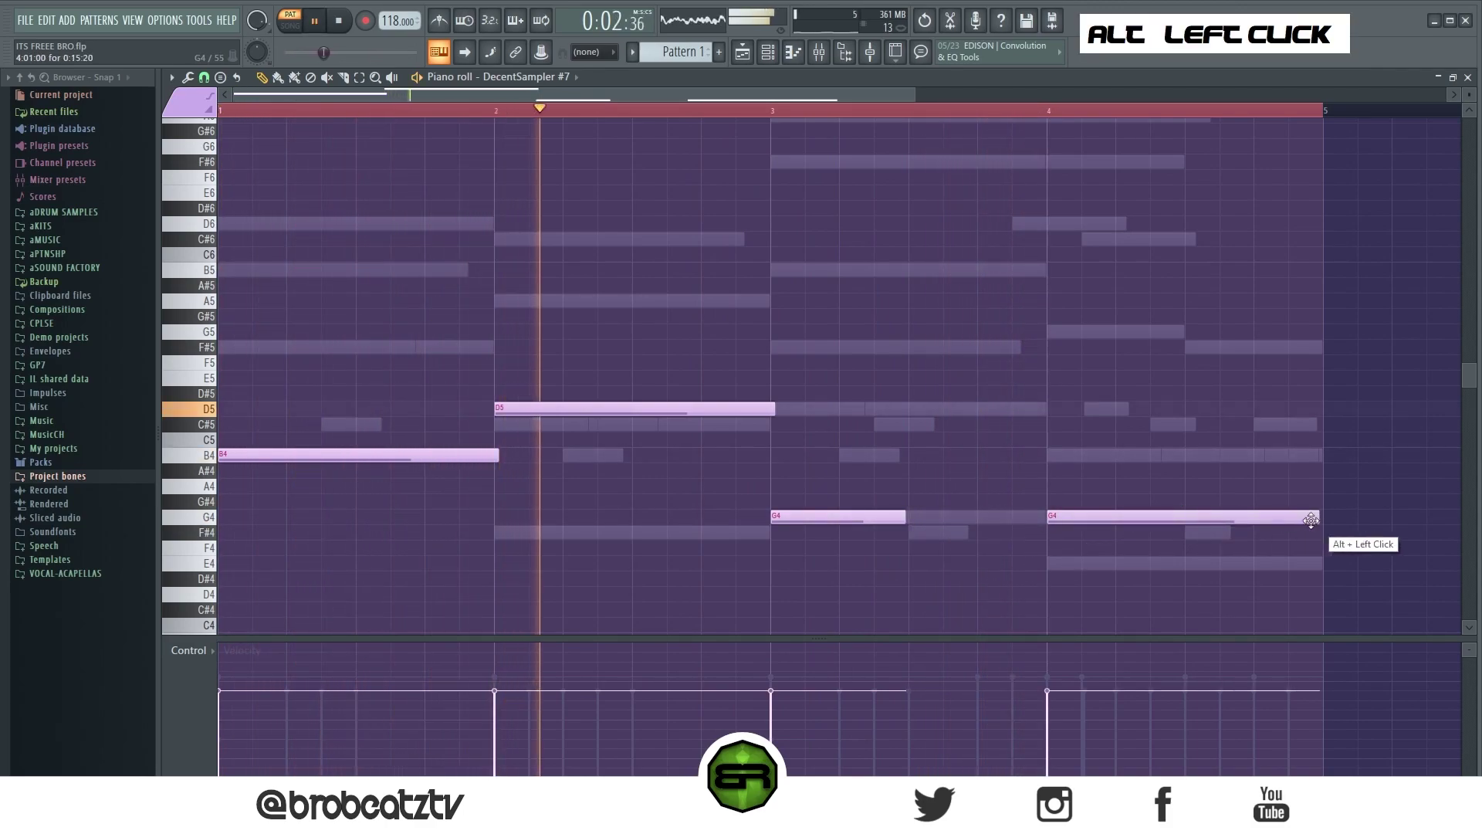
Lengthen bar 3's G4 to about three quarters of a bar and lower its velocity slightly, previewing the pattern
{"action": "right_click", "coordinate": [950, 408]}
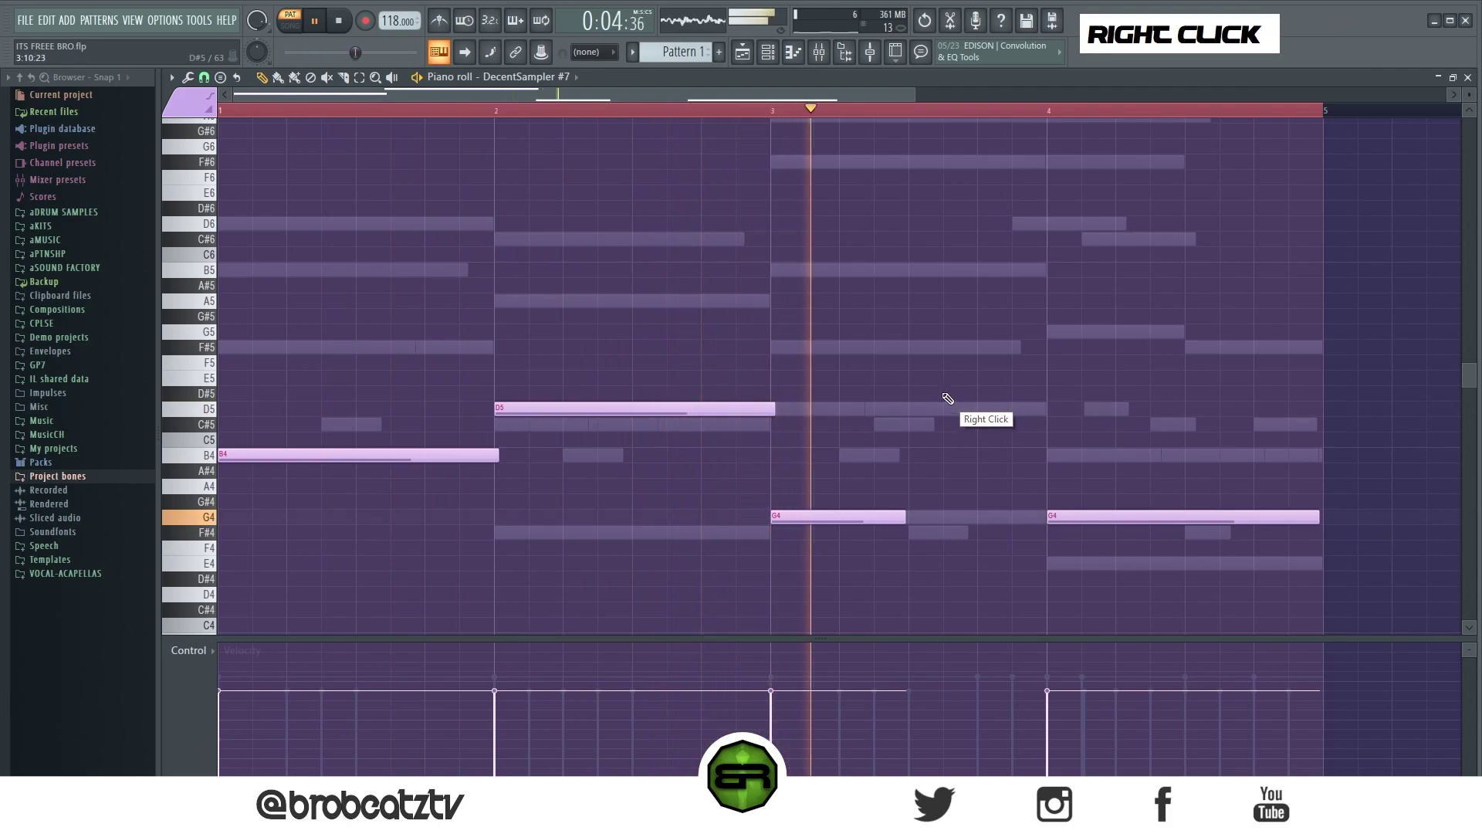
{"action": "left_click_drag", "start_coordinate": [909, 513], "coordinate": [978, 516], "text": "alt"}
{"action": "key", "text": "space"}
{"action": "key", "text": "space"}
{"action": "key", "text": "ctrl+a"}
{"action": "scroll", "coordinate": [840, 513], "scroll_direction": "down", "scroll_amount": 5}
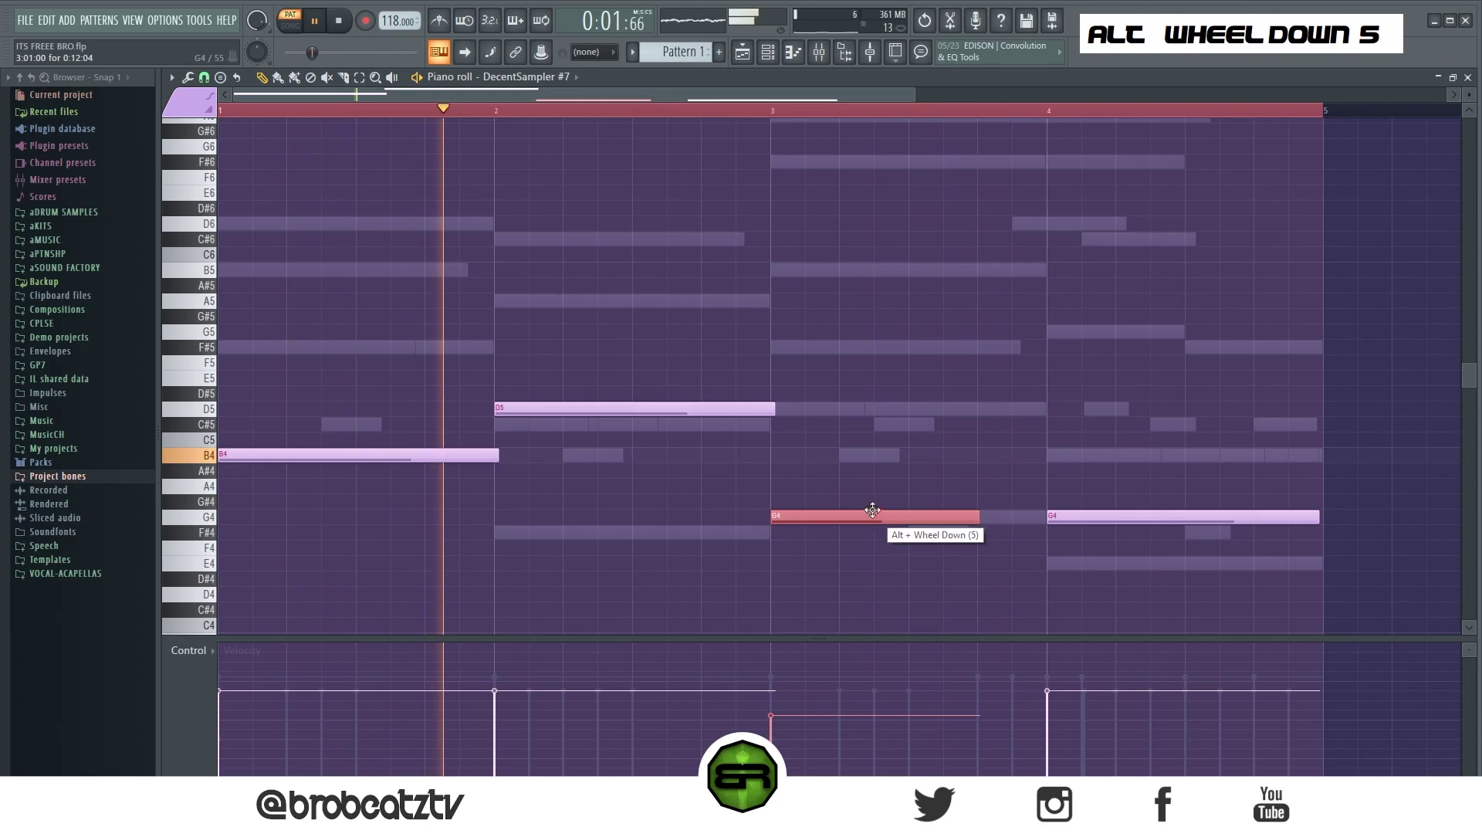
{"action": "right_click", "coordinate": [950, 374], "text": "alt"}
{"action": "scroll", "coordinate": [950, 373], "scroll_direction": "down", "scroll_amount": 1}
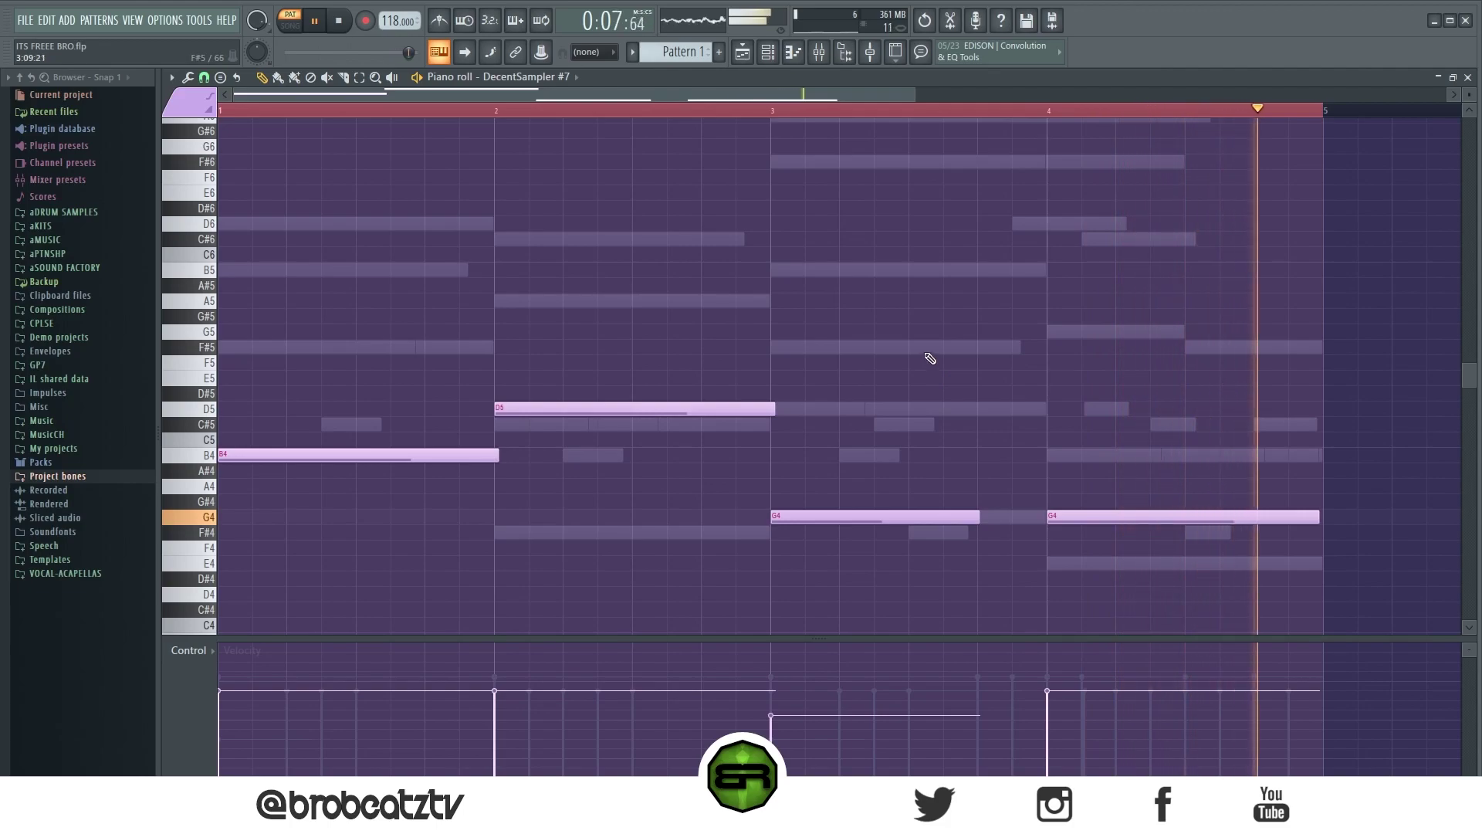
Transpose the G4 notes in bars 3 and 4 down a semitone to F#4 and replay the pattern
{"action": "key", "text": "ctrl+space"}
{"action": "left_click_drag", "start_coordinate": [977, 502], "coordinate": [1232, 599]}
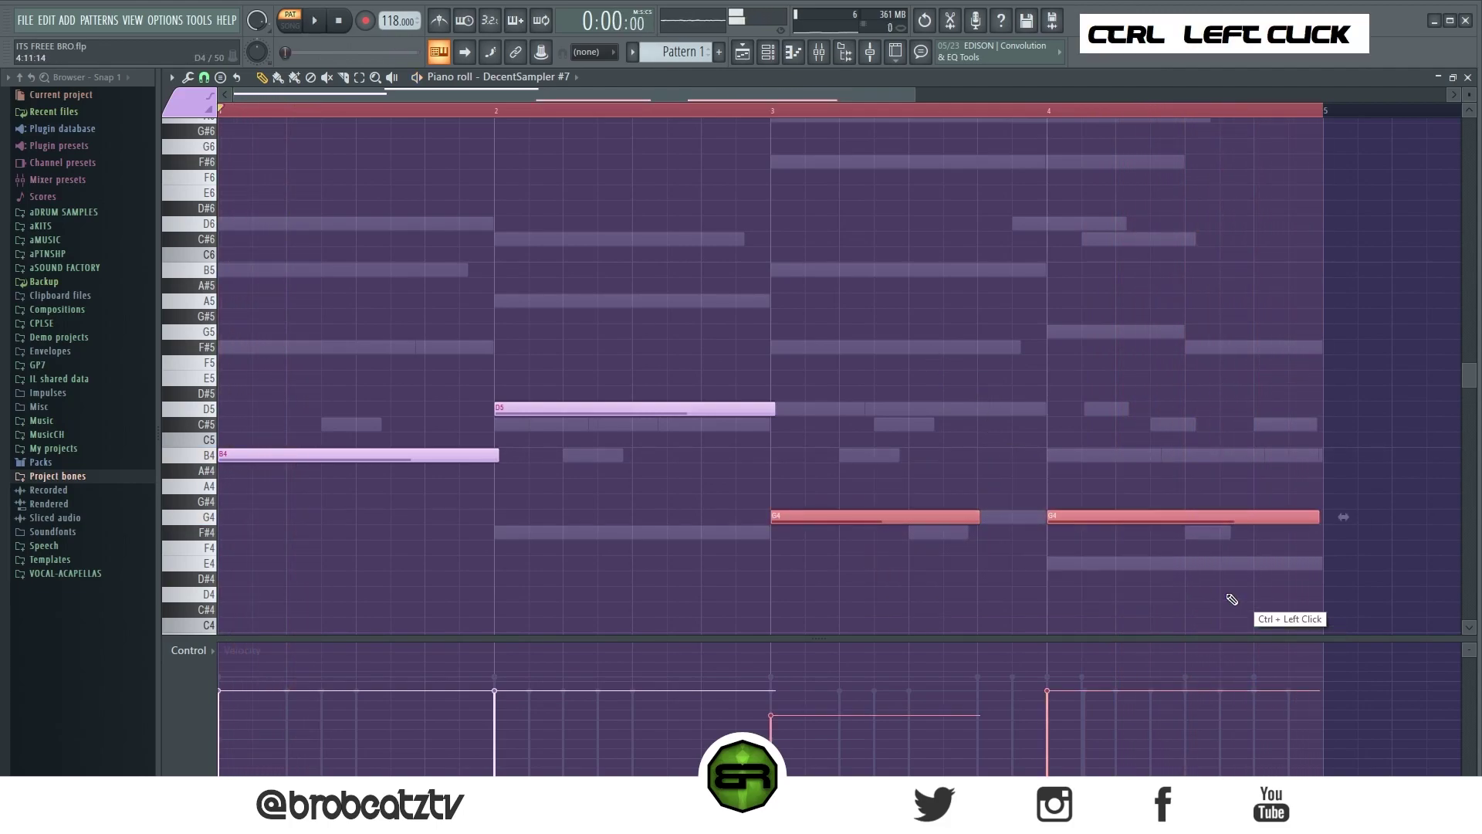
{"action": "left_click_drag", "start_coordinate": [886, 517], "coordinate": [886, 533]}
{"action": "key", "text": "space"}
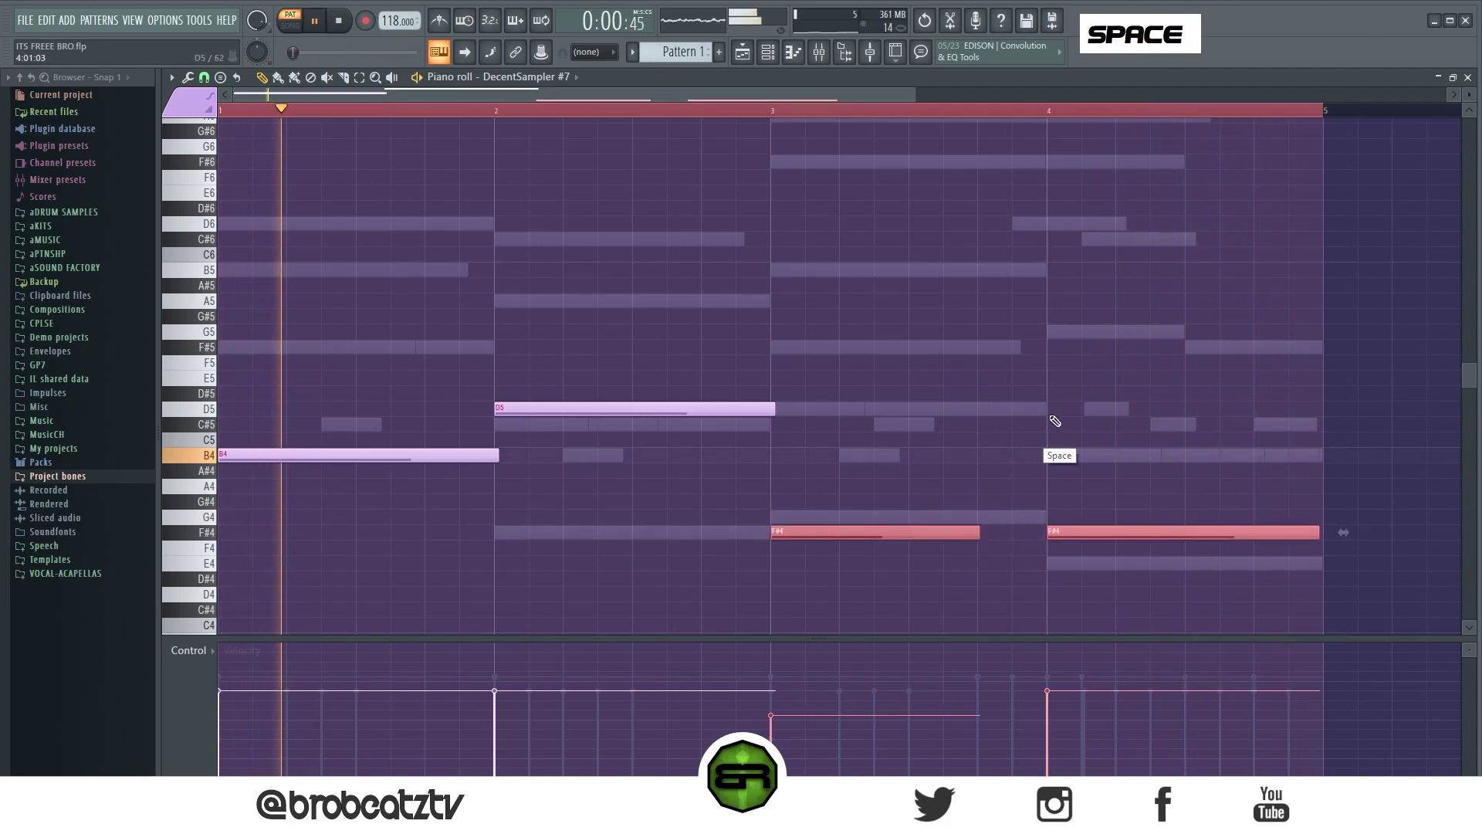
{"action": "right_click", "coordinate": [1019, 341]}
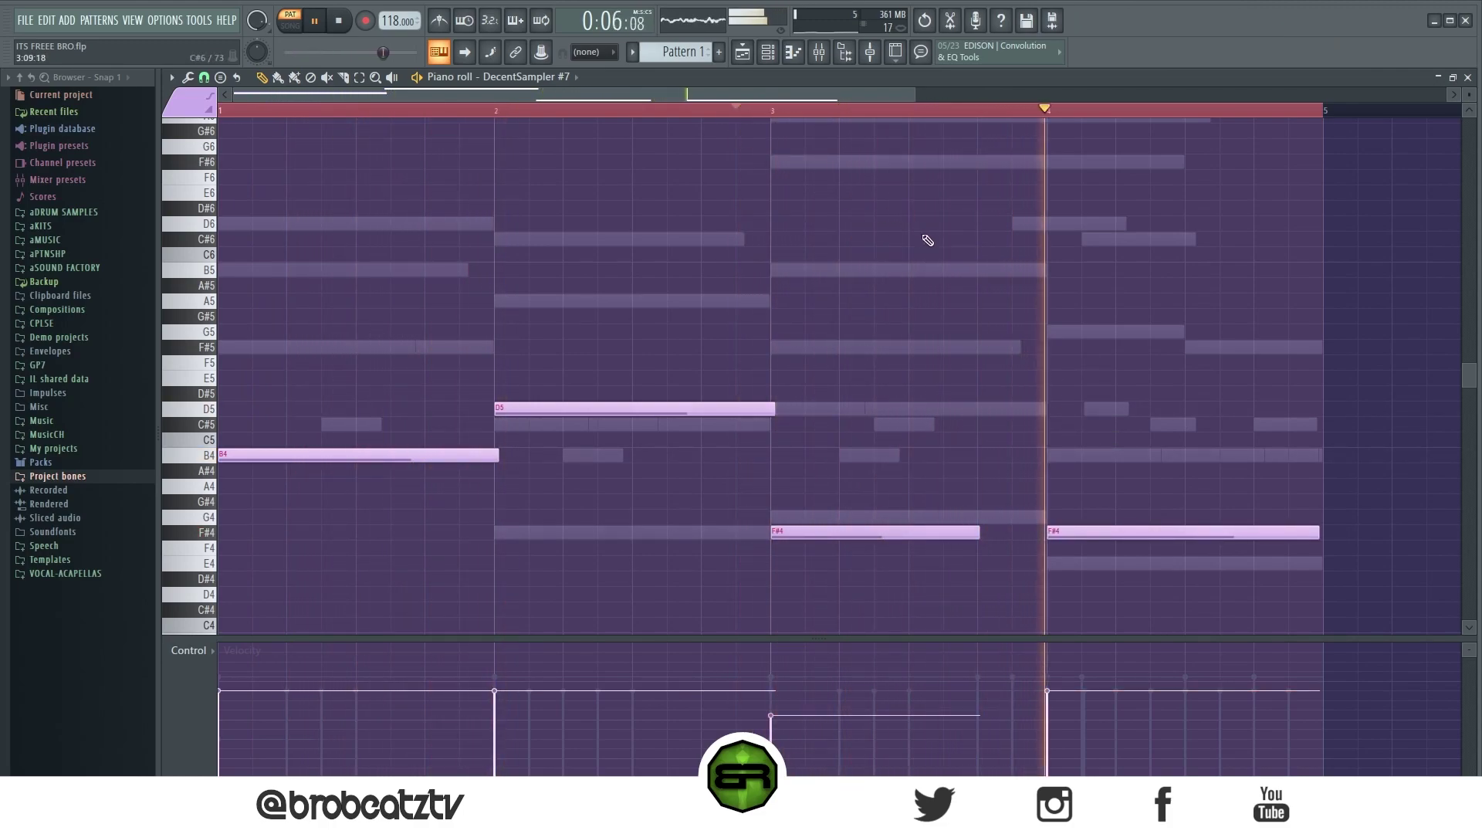
{"action": "key", "text": "space"}
In DecentSampler #8's piano roll, add three-quarter-bar B2, F#3 and G2 notes in bars 1 to 3 and a shorter E2 in bar 4
{"action": "left_click", "coordinate": [765, 58]}
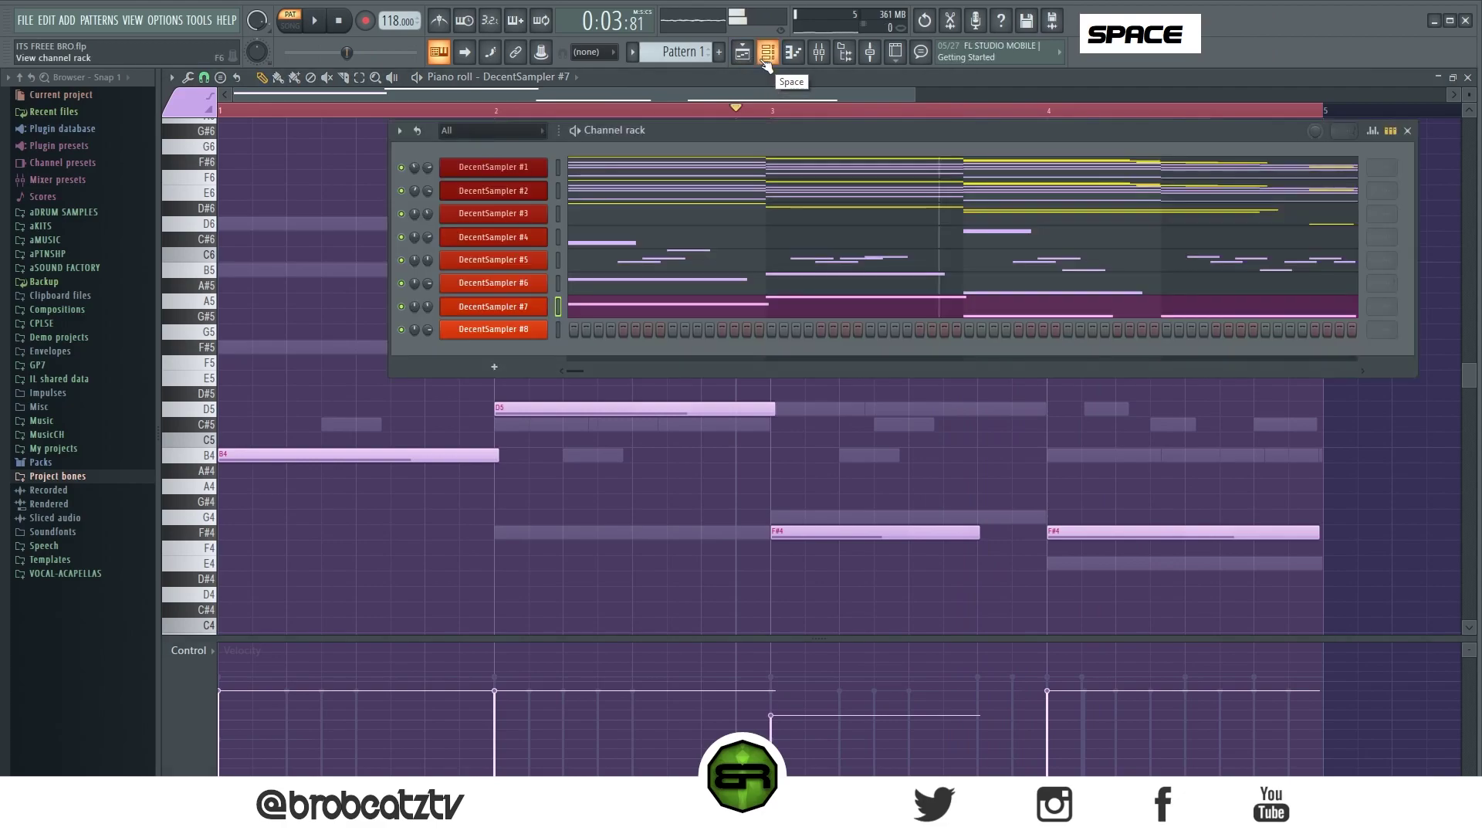
{"action": "right_click", "coordinate": [527, 330]}
{"action": "left_click", "coordinate": [600, 332]}
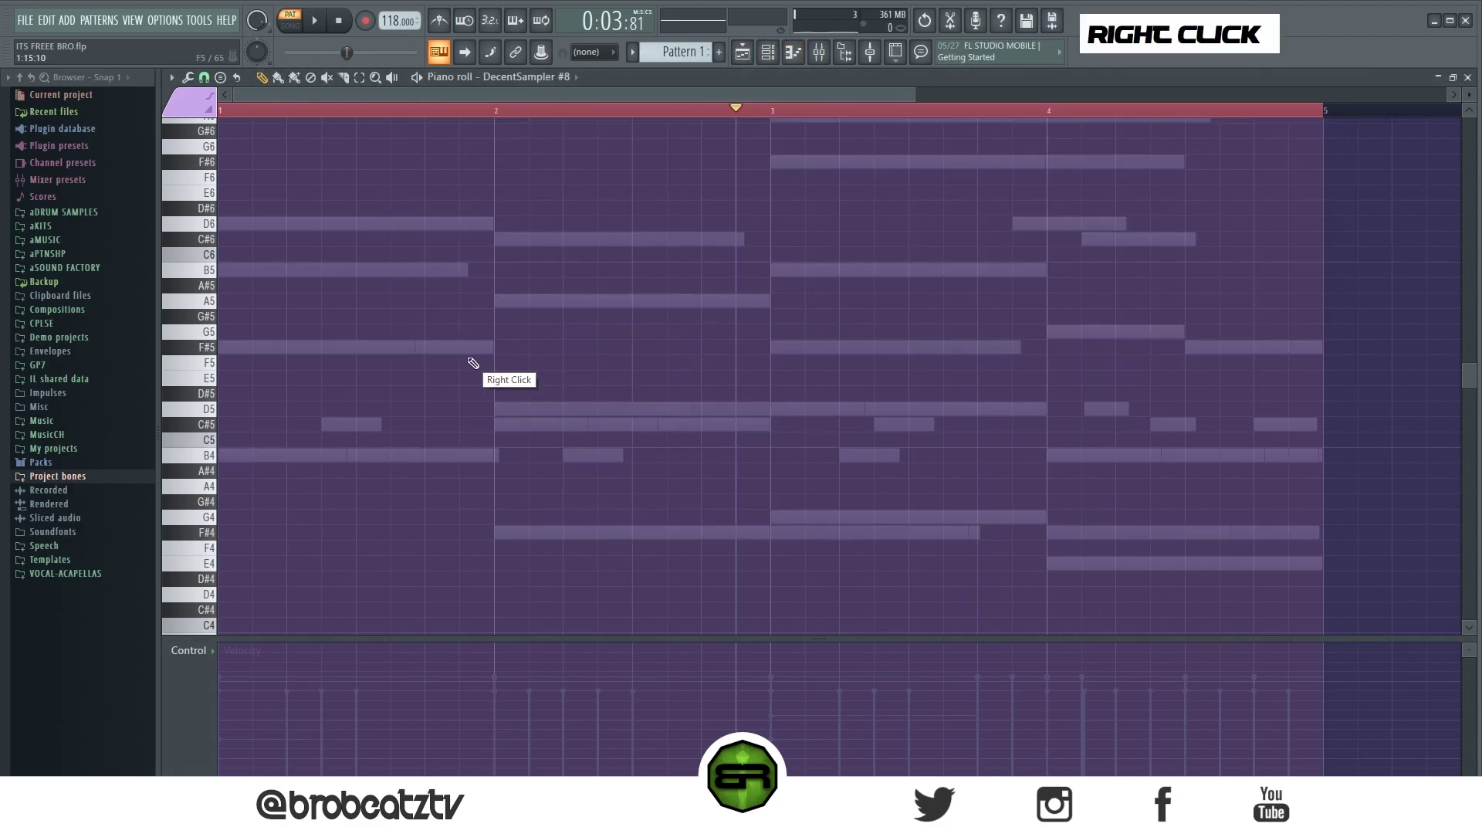
{"action": "scroll", "coordinate": [463, 374], "scroll_direction": "down", "scroll_amount": 6}
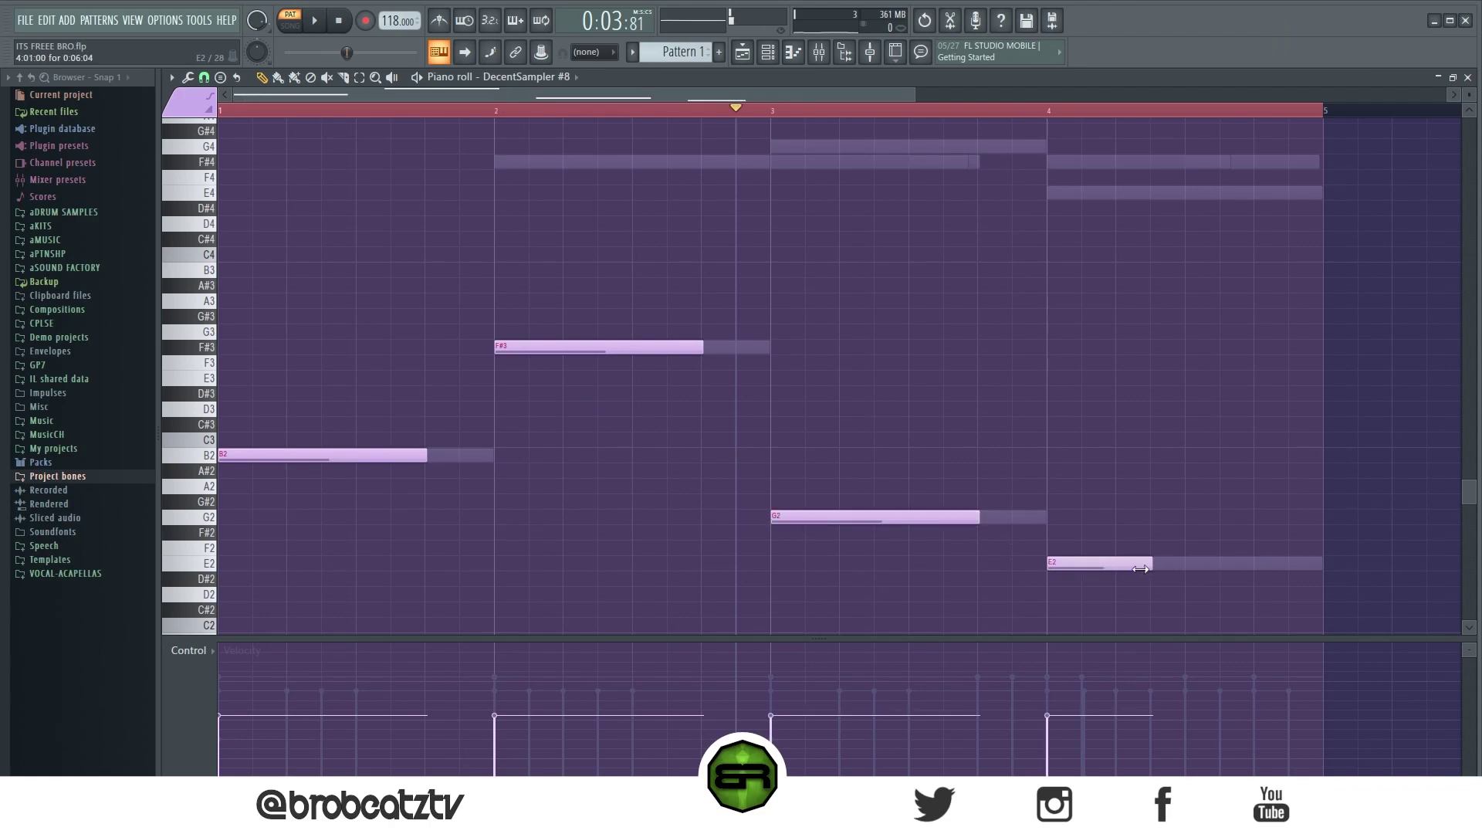
Raise the velocity of all four DecentSampler #8 bass notes together
{"action": "key", "text": "ctrl+a"}
{"action": "scroll", "coordinate": [929, 500], "scroll_direction": "up", "scroll_amount": 7, "text": "alt"}
{"action": "scroll", "coordinate": [929, 500], "scroll_direction": "down", "scroll_amount": 3, "text": "alt"}
{"action": "right_click", "coordinate": [483, 166]}
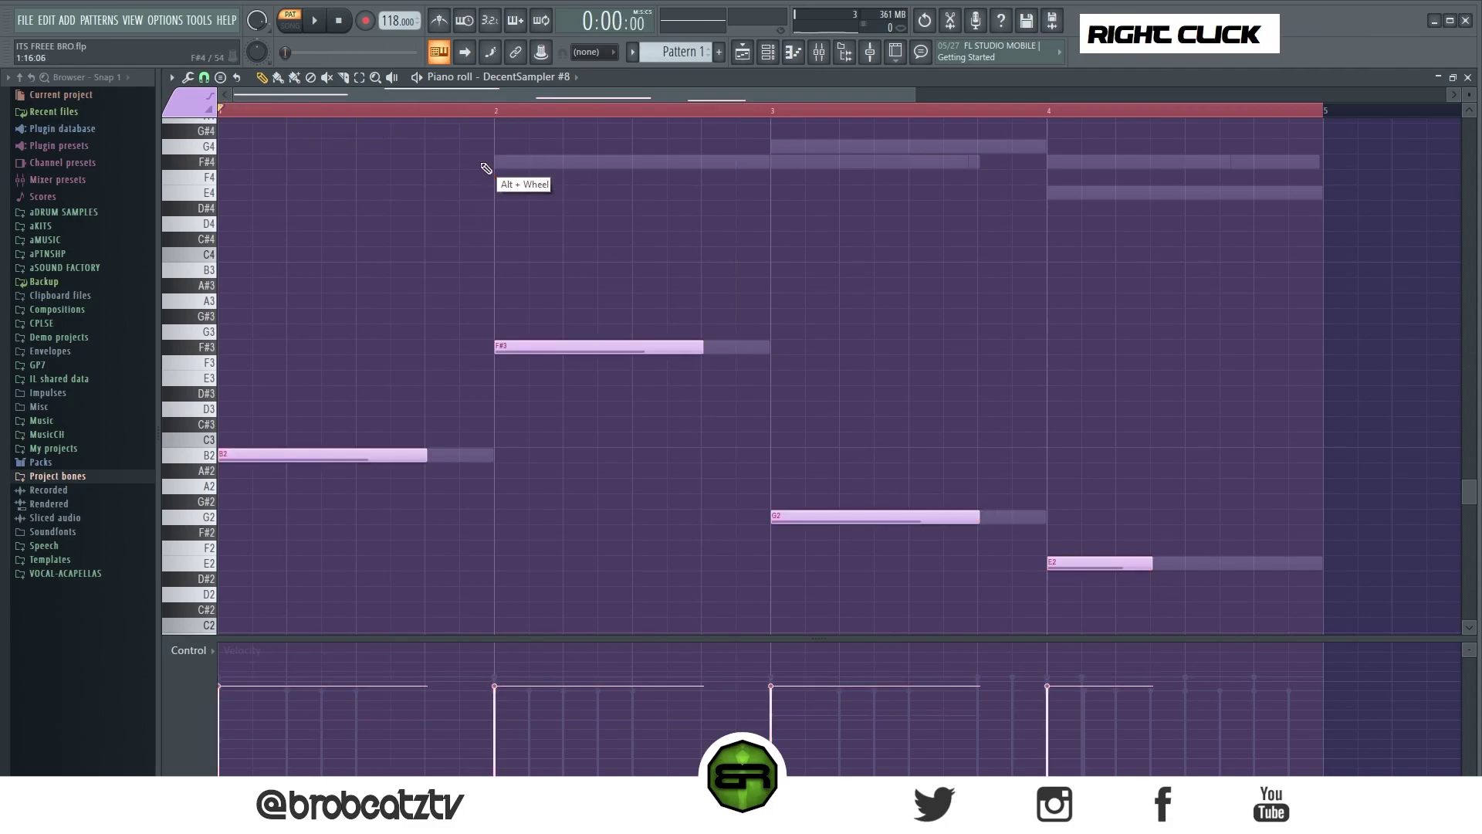
Show the channel rack and play the full pattern to hear all eight DecentSampler layers together
{"action": "left_click", "coordinate": [768, 51]}
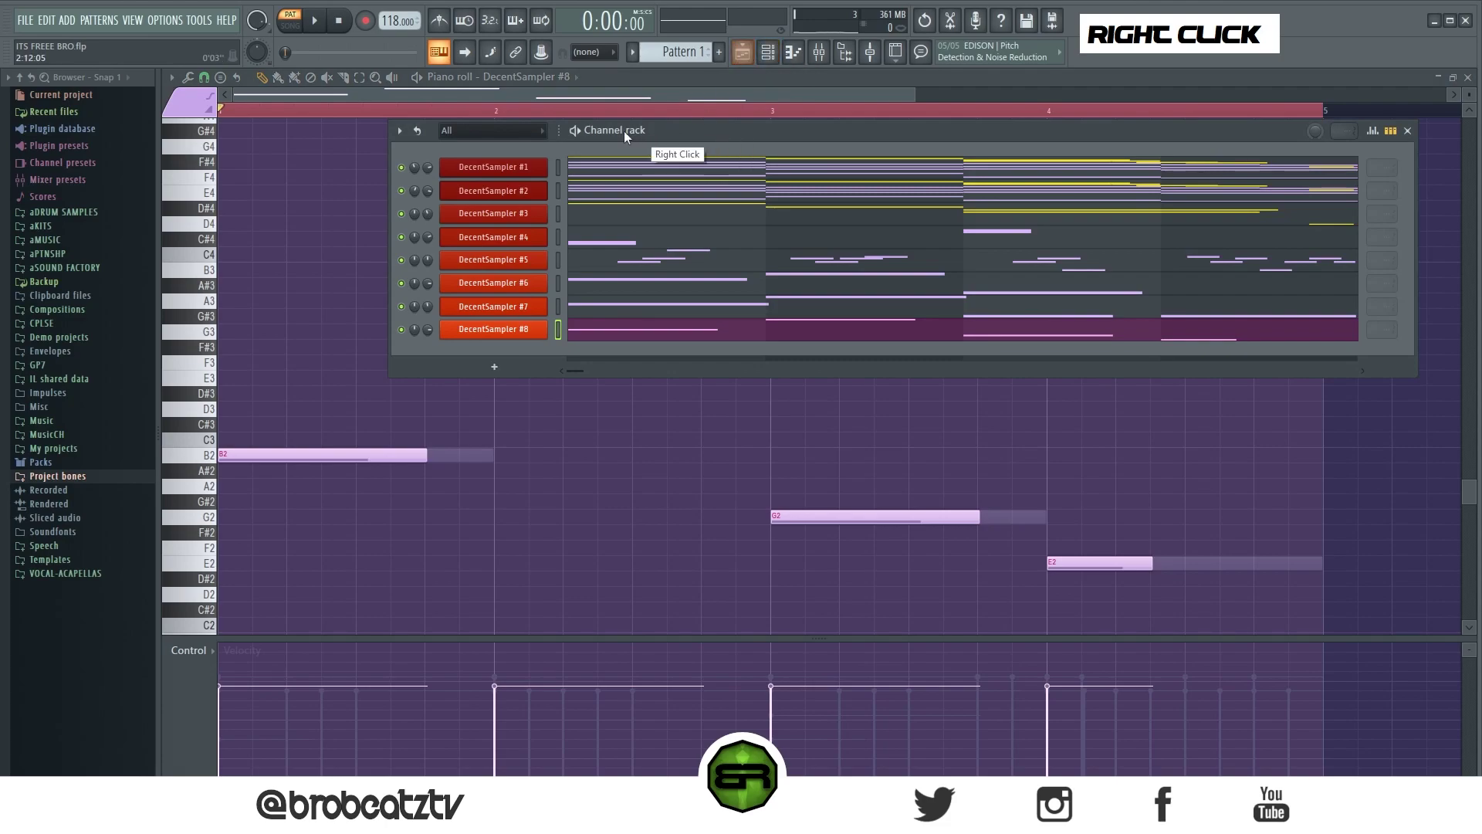
{"action": "key", "text": "space"}
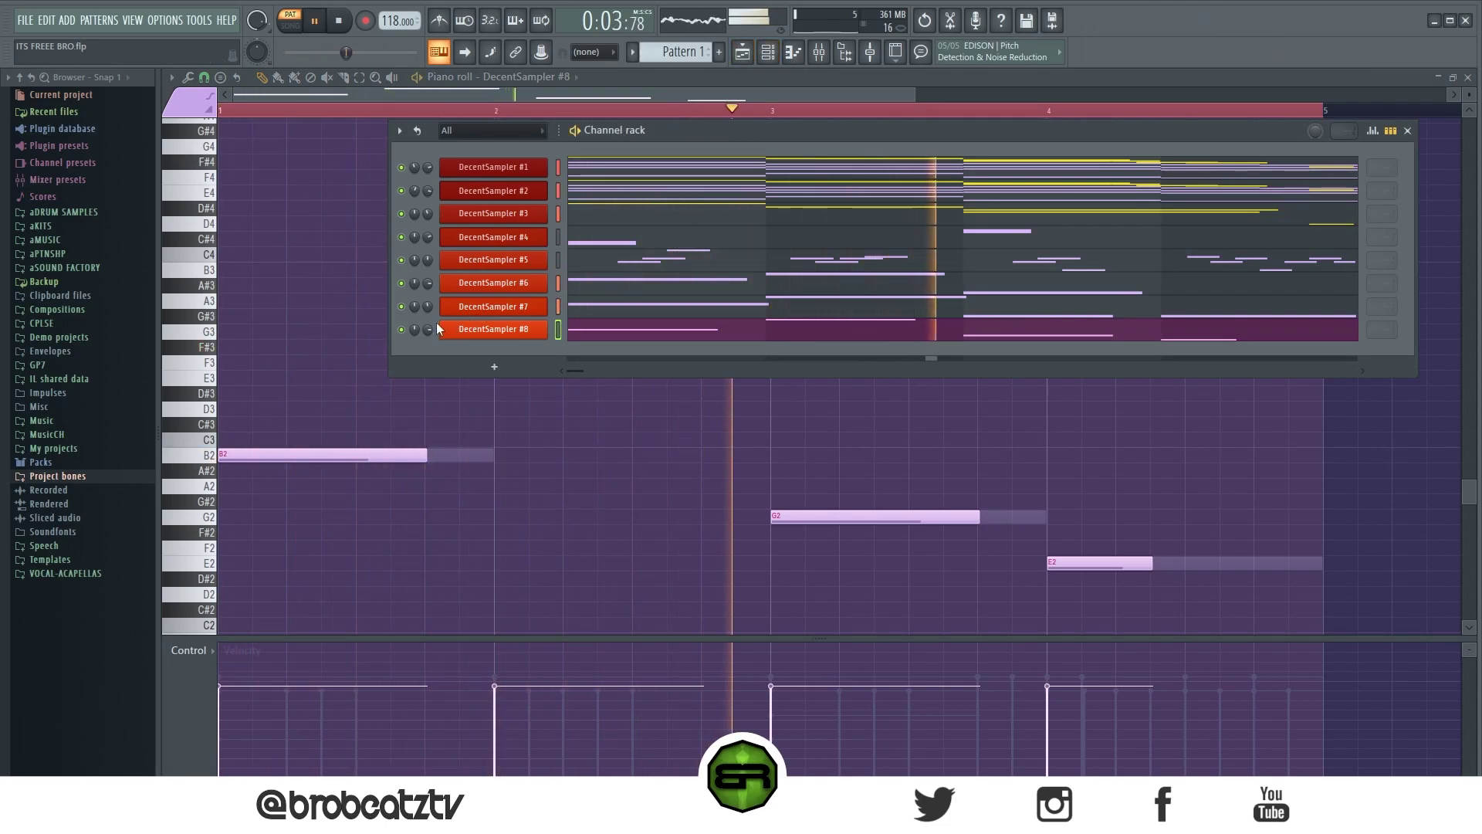
{"action": "right_click", "coordinate": [685, 426]}
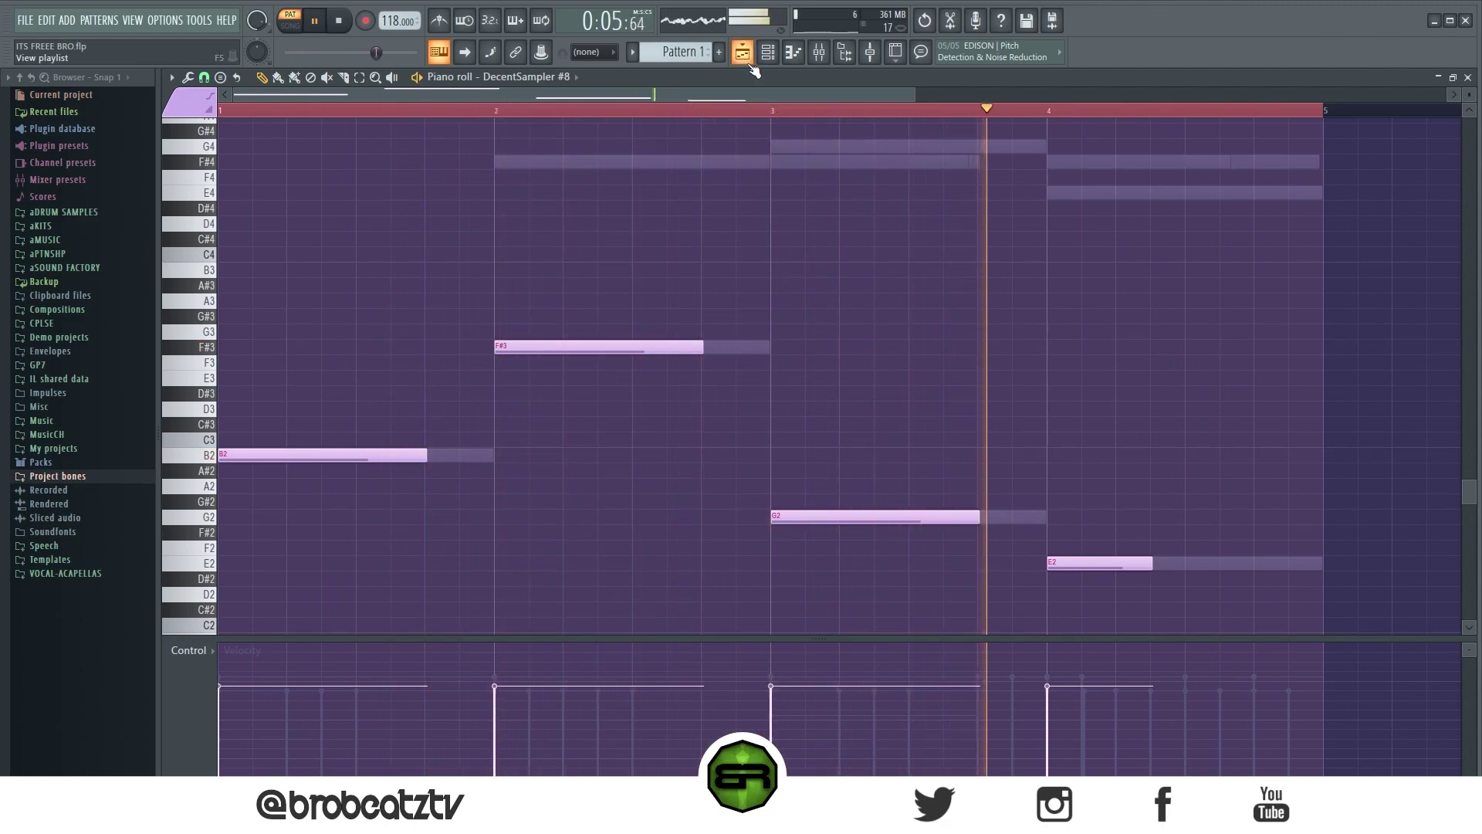
{"action": "key", "text": "space"}
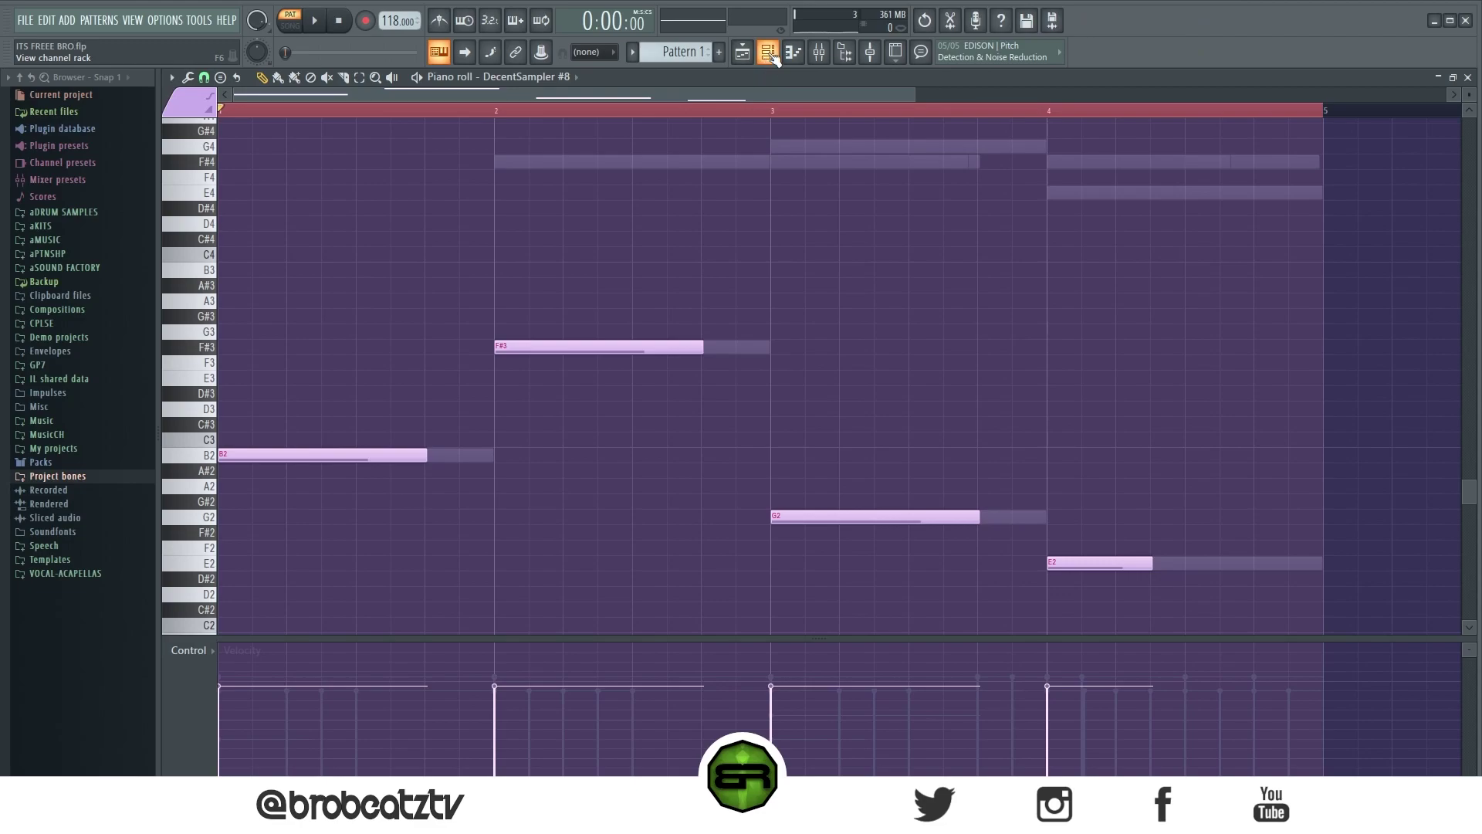
Examine the new bass notes against the other channels' ghost notes in DecentSampler #8's piano roll
{"action": "left_click", "coordinate": [782, 61]}
{"action": "left_click", "coordinate": [782, 61]}
{"action": "scroll", "coordinate": [705, 232], "scroll_direction": "up", "scroll_amount": 5}
{"action": "scroll", "coordinate": [618, 254], "scroll_direction": "down", "scroll_amount": 2}
{"action": "scroll", "coordinate": [612, 254], "scroll_direction": "up", "scroll_amount": 4}
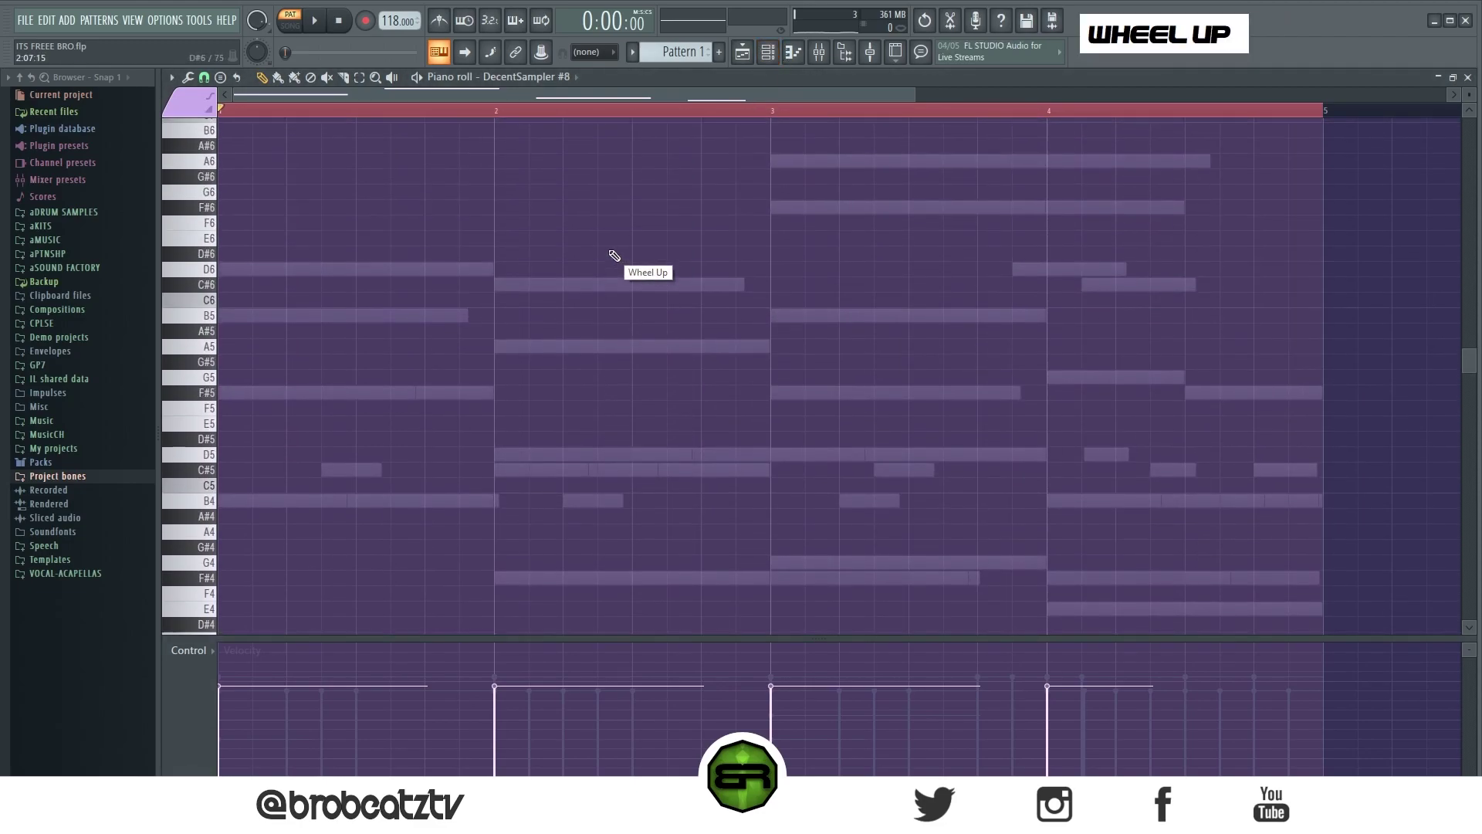
{"action": "scroll", "coordinate": [440, 282], "scroll_direction": "down", "scroll_amount": 1}
{"action": "scroll", "coordinate": [543, 317], "scroll_direction": "down", "scroll_amount": 3}
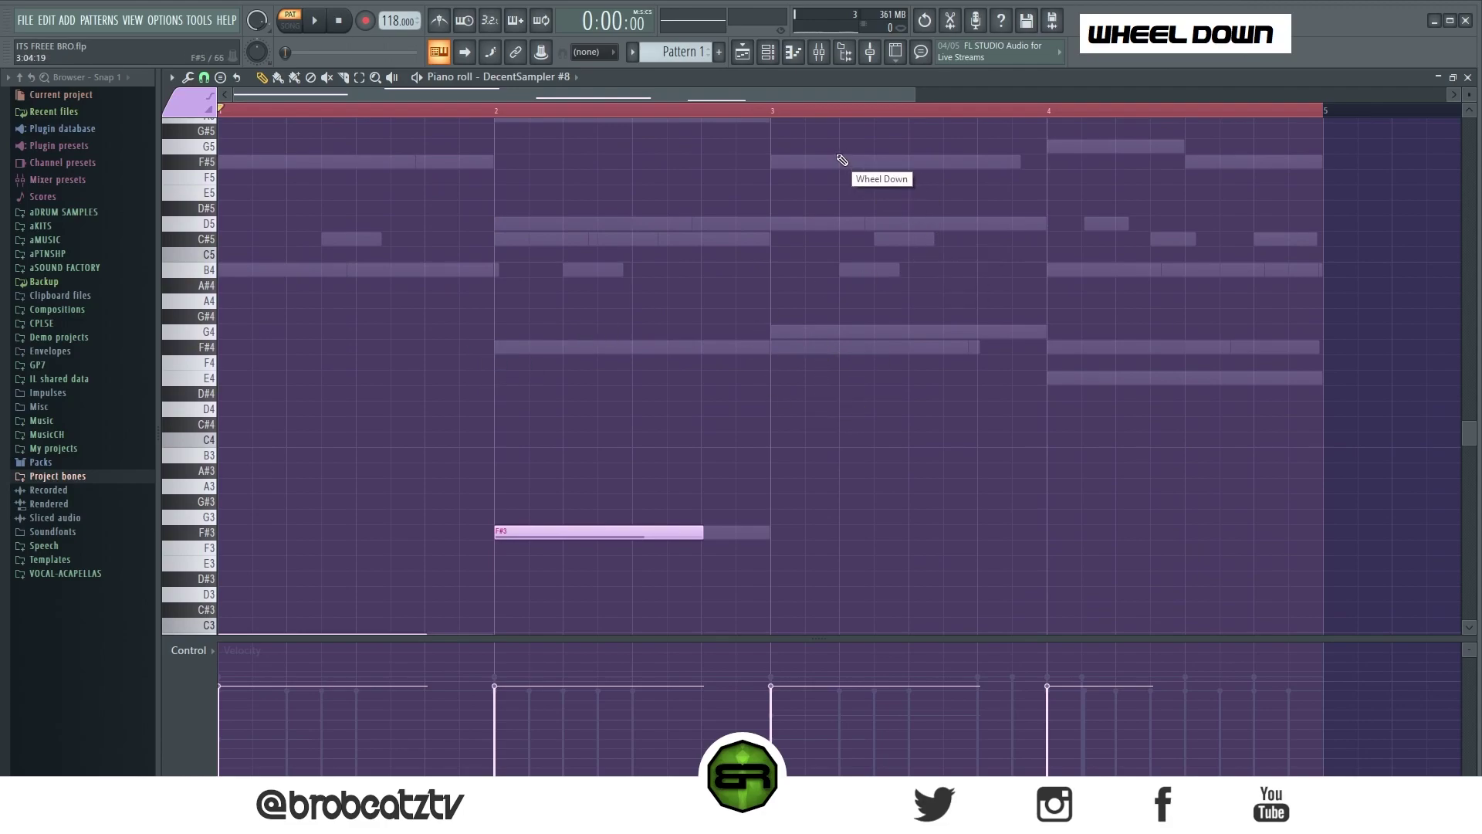